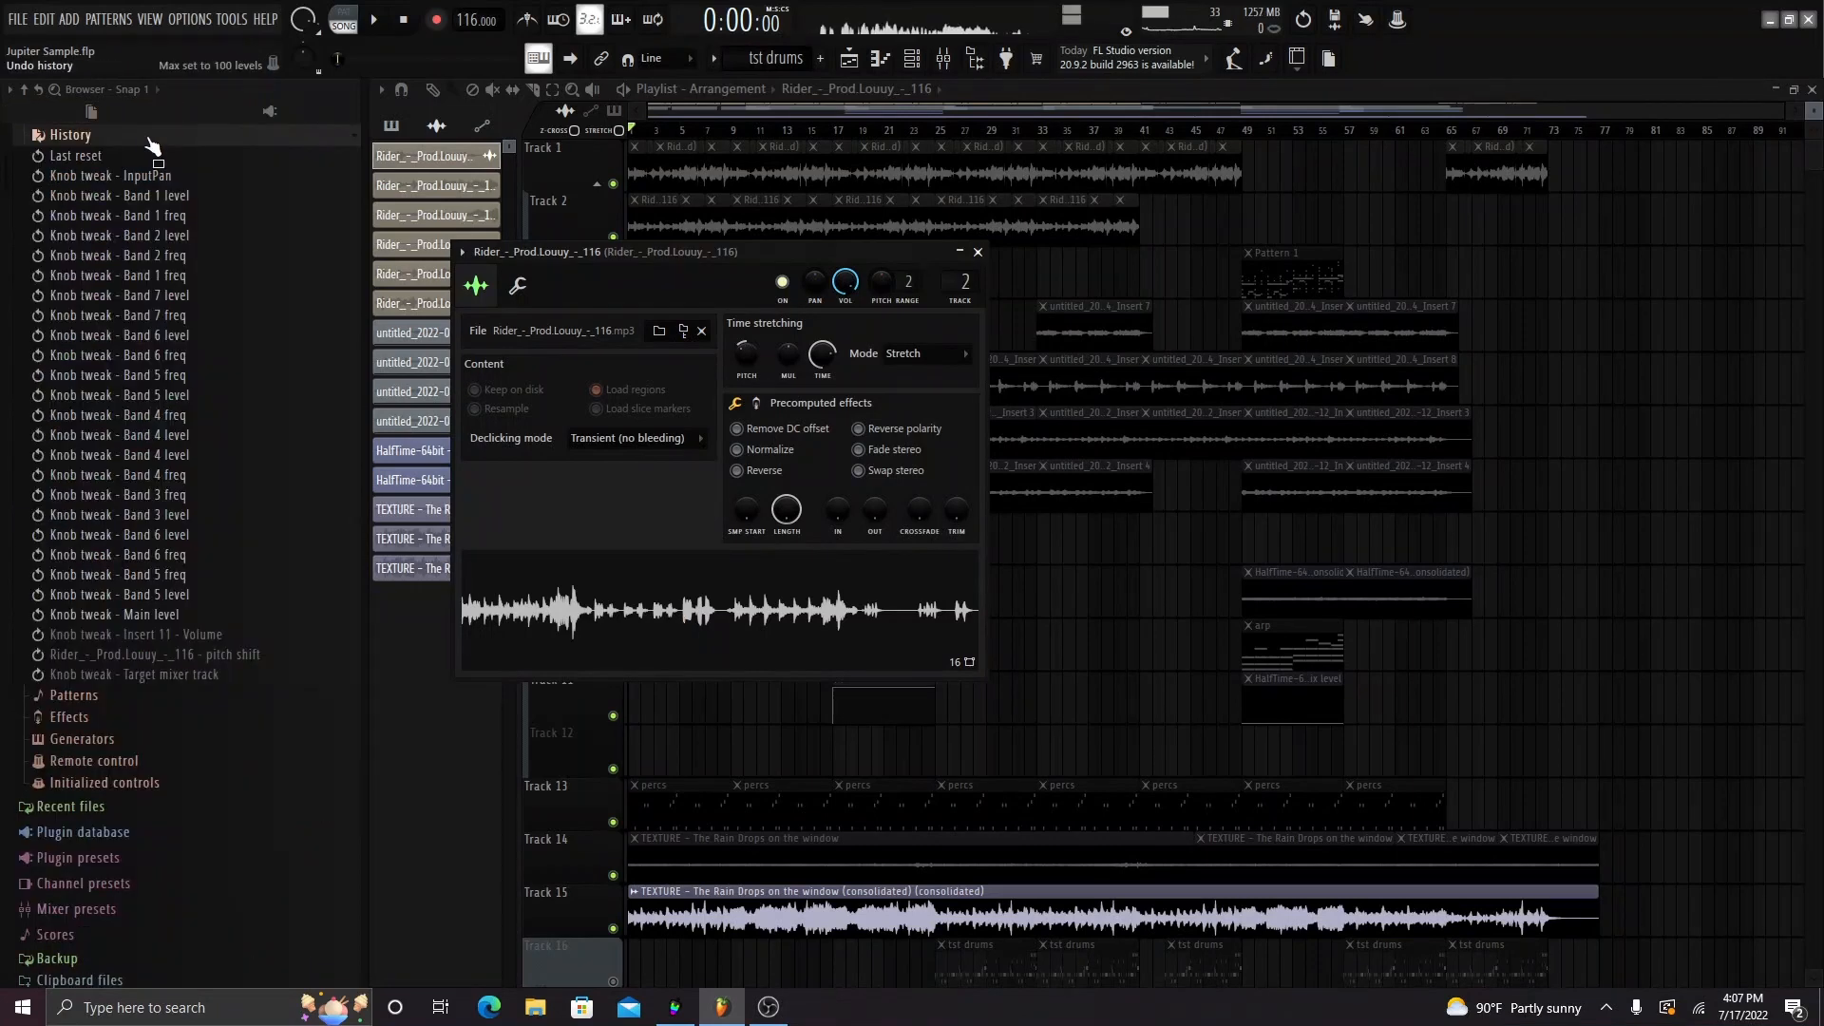
# - Collapse the browser's undo history and close the Rider_-_Prod.Louuy_-_116 sample's channel settings
pyautogui.click(148, 139)
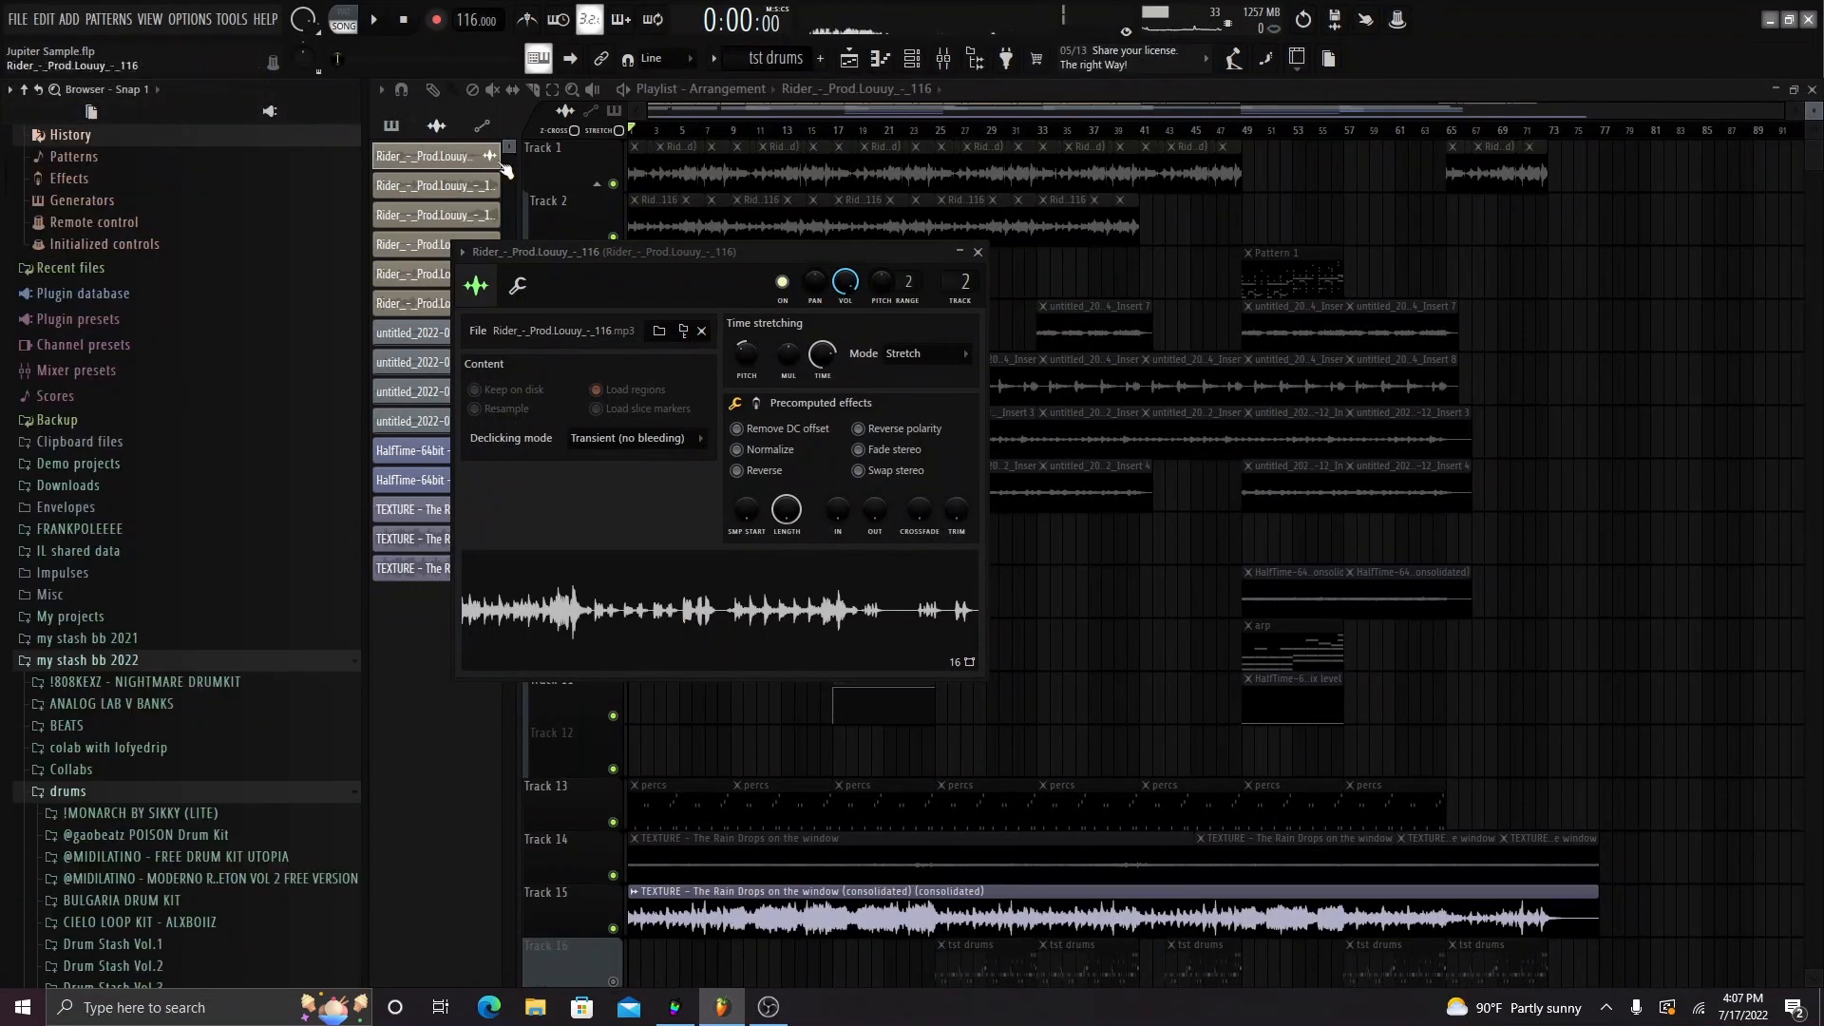
pyautogui.click(984, 253)
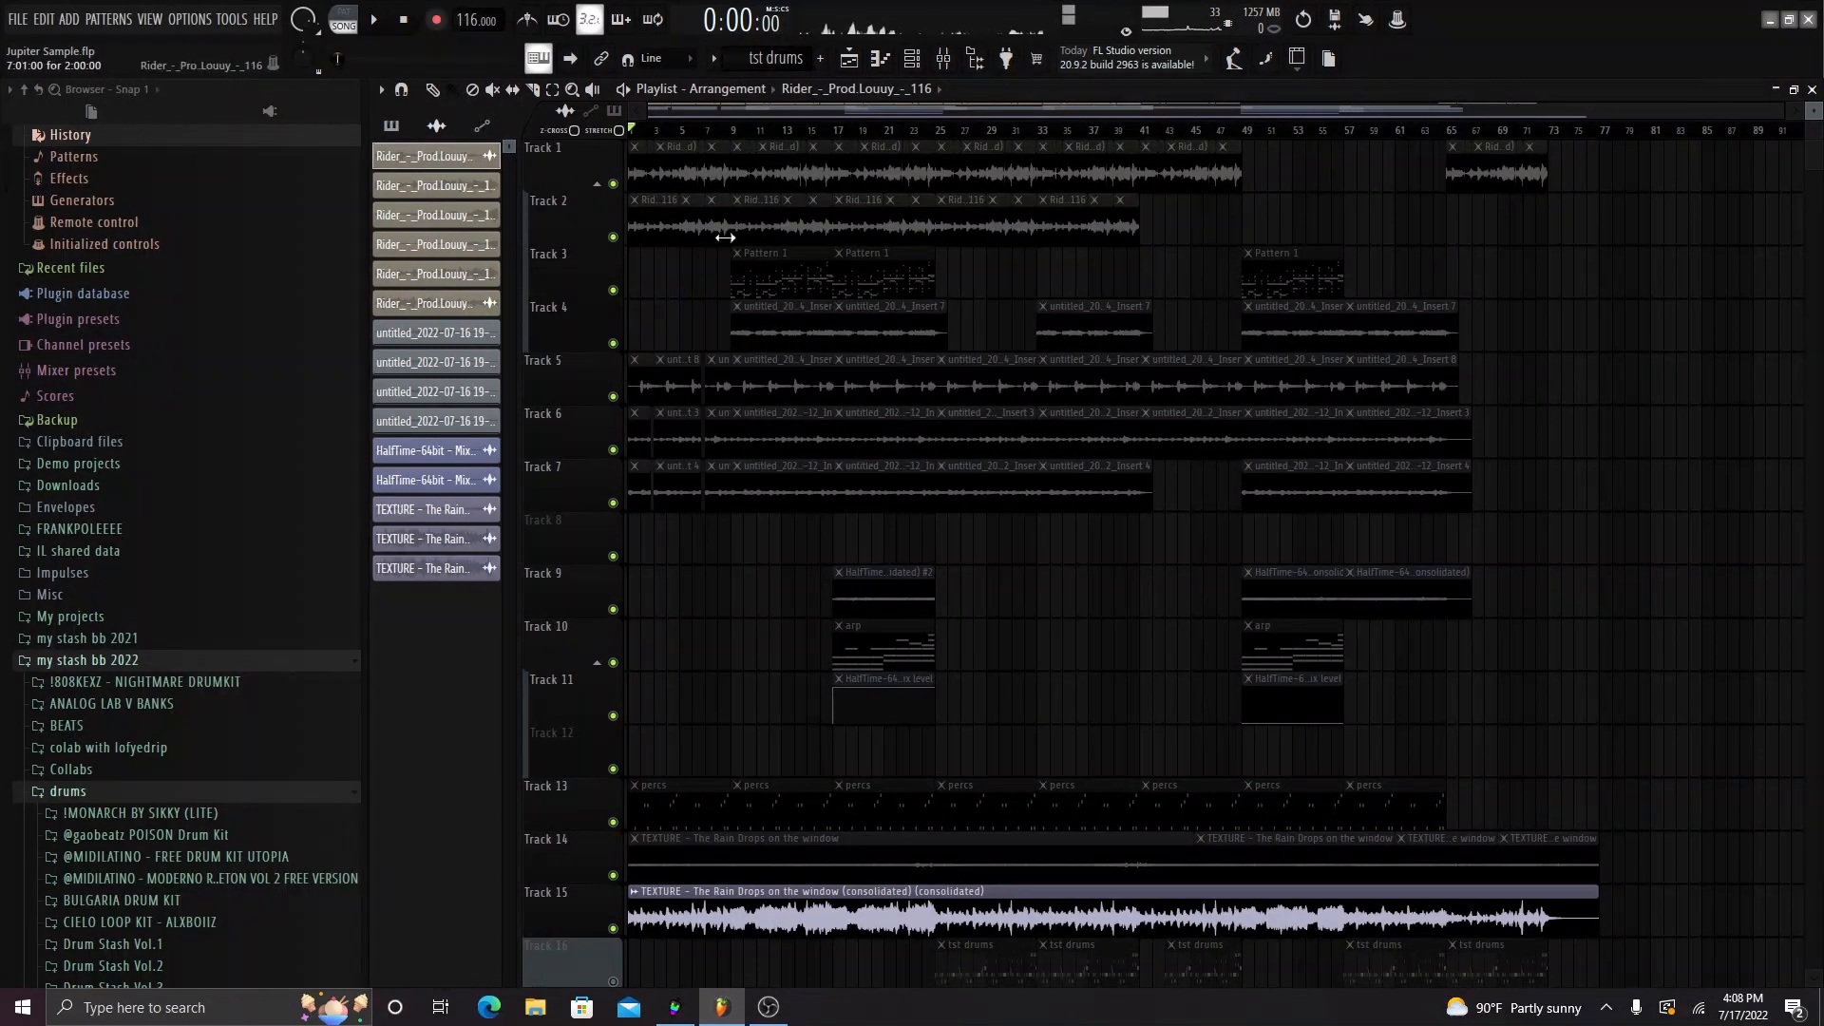
pyautogui.scroll(5, 726, 238)
pyautogui.moveTo(794, 112); pyautogui.dragTo(665, 114)
# - Examine the Gross Beat settings on the Rider_-_Prod.Louuy_-_116 mixer track, and close the effect
pyautogui.press('F9')
pyautogui.click(1655, 150)
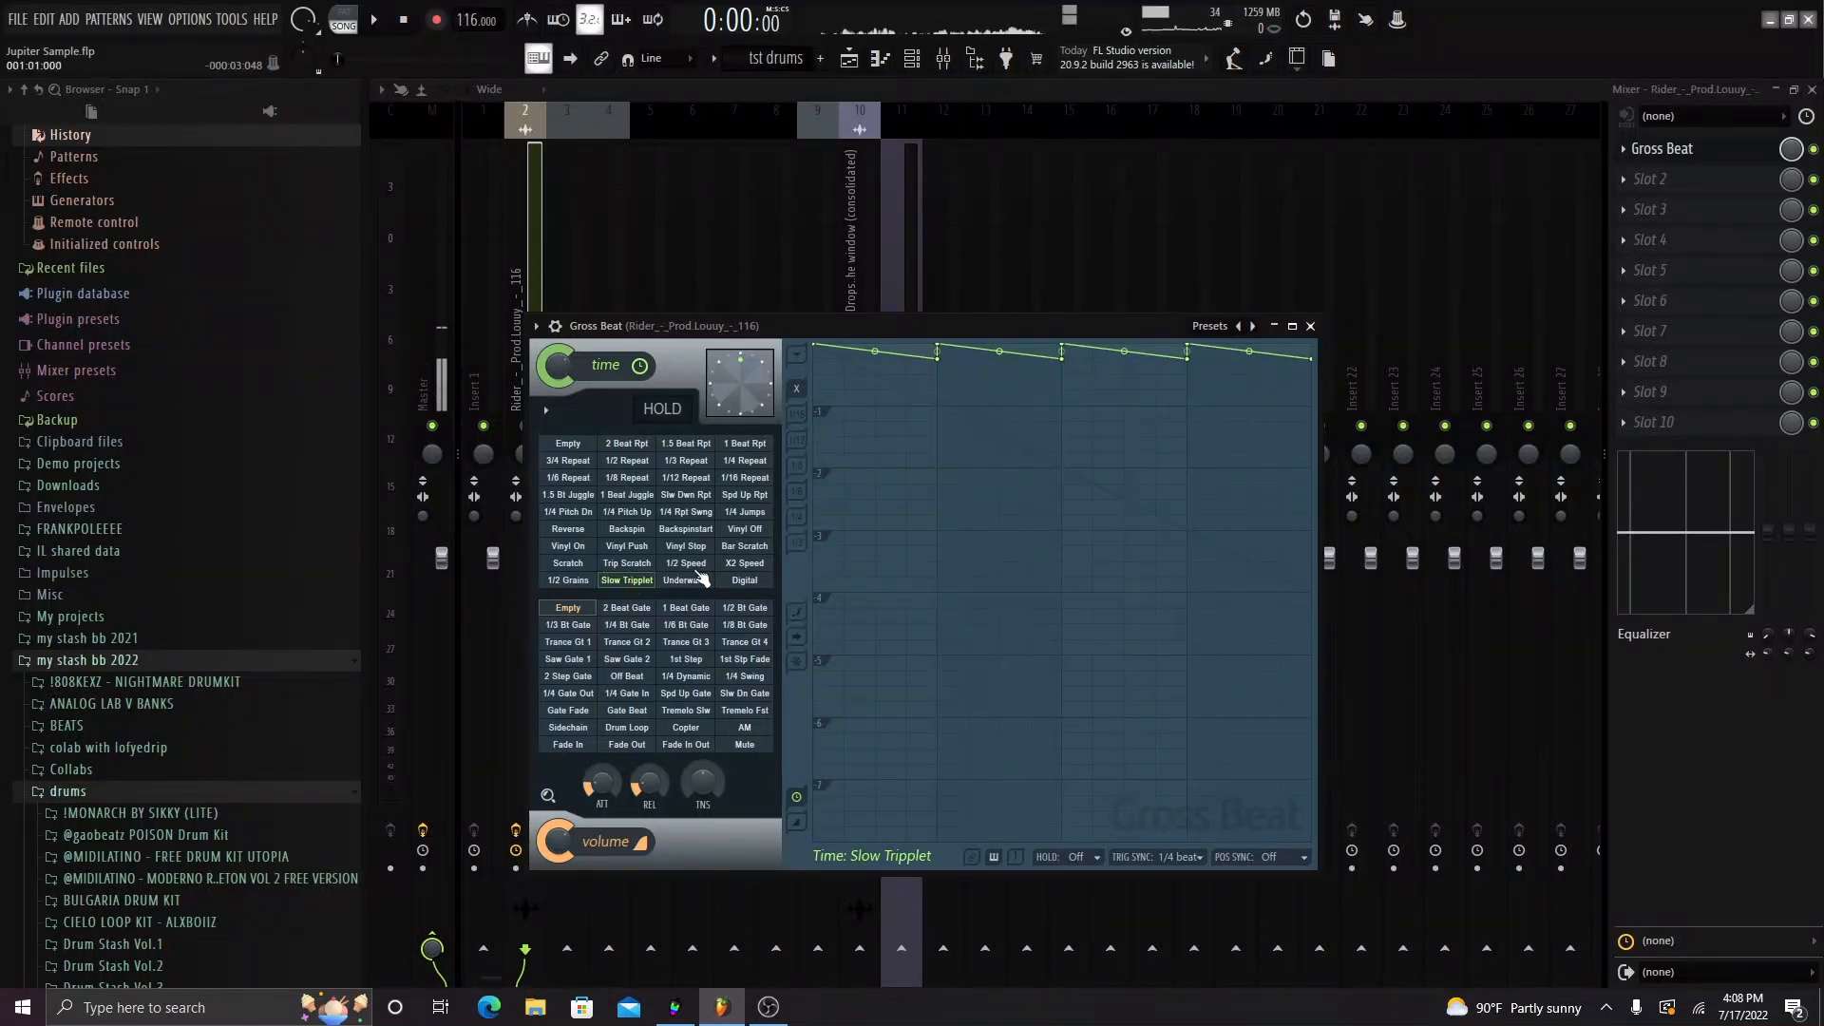
pyautogui.press('Escape')
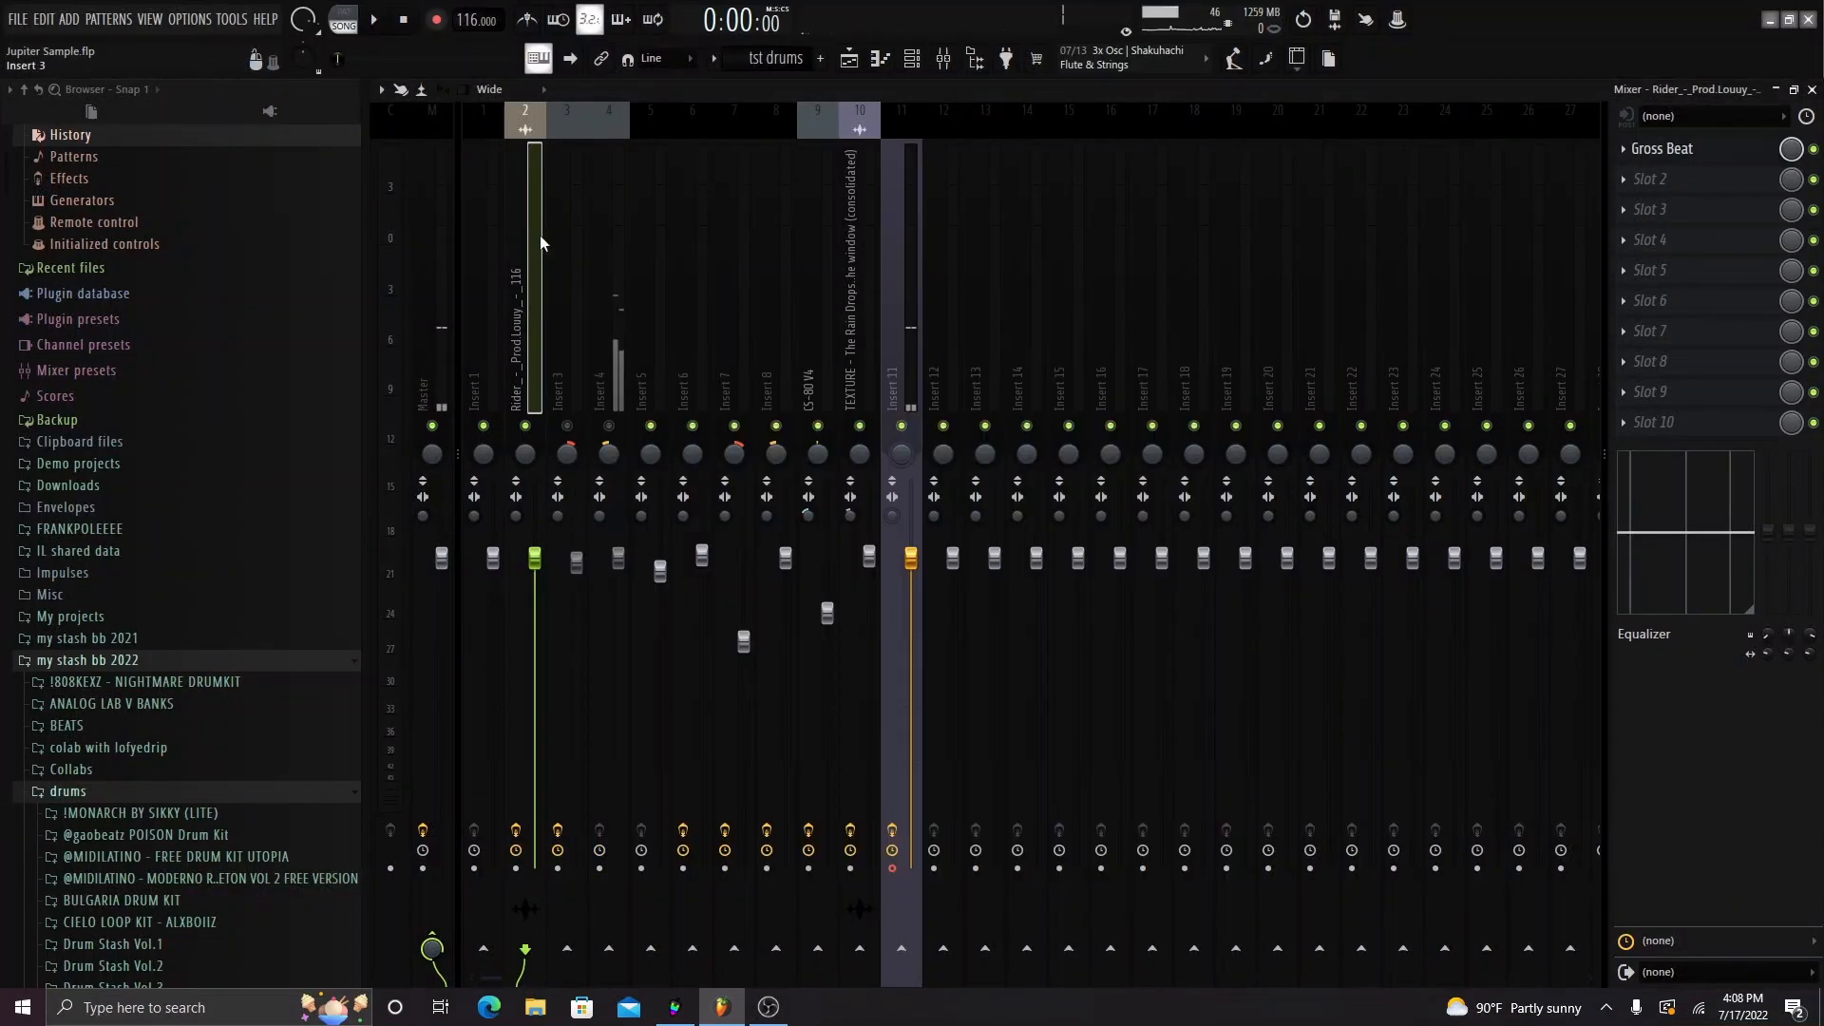
# - Solo playlist Track 8 and play the original Rider_-_Prod.Louuy_-_116 sample on it from bar 1
pyautogui.click(946, 59)
pyautogui.rightClick(613, 556)
pyautogui.press('space')
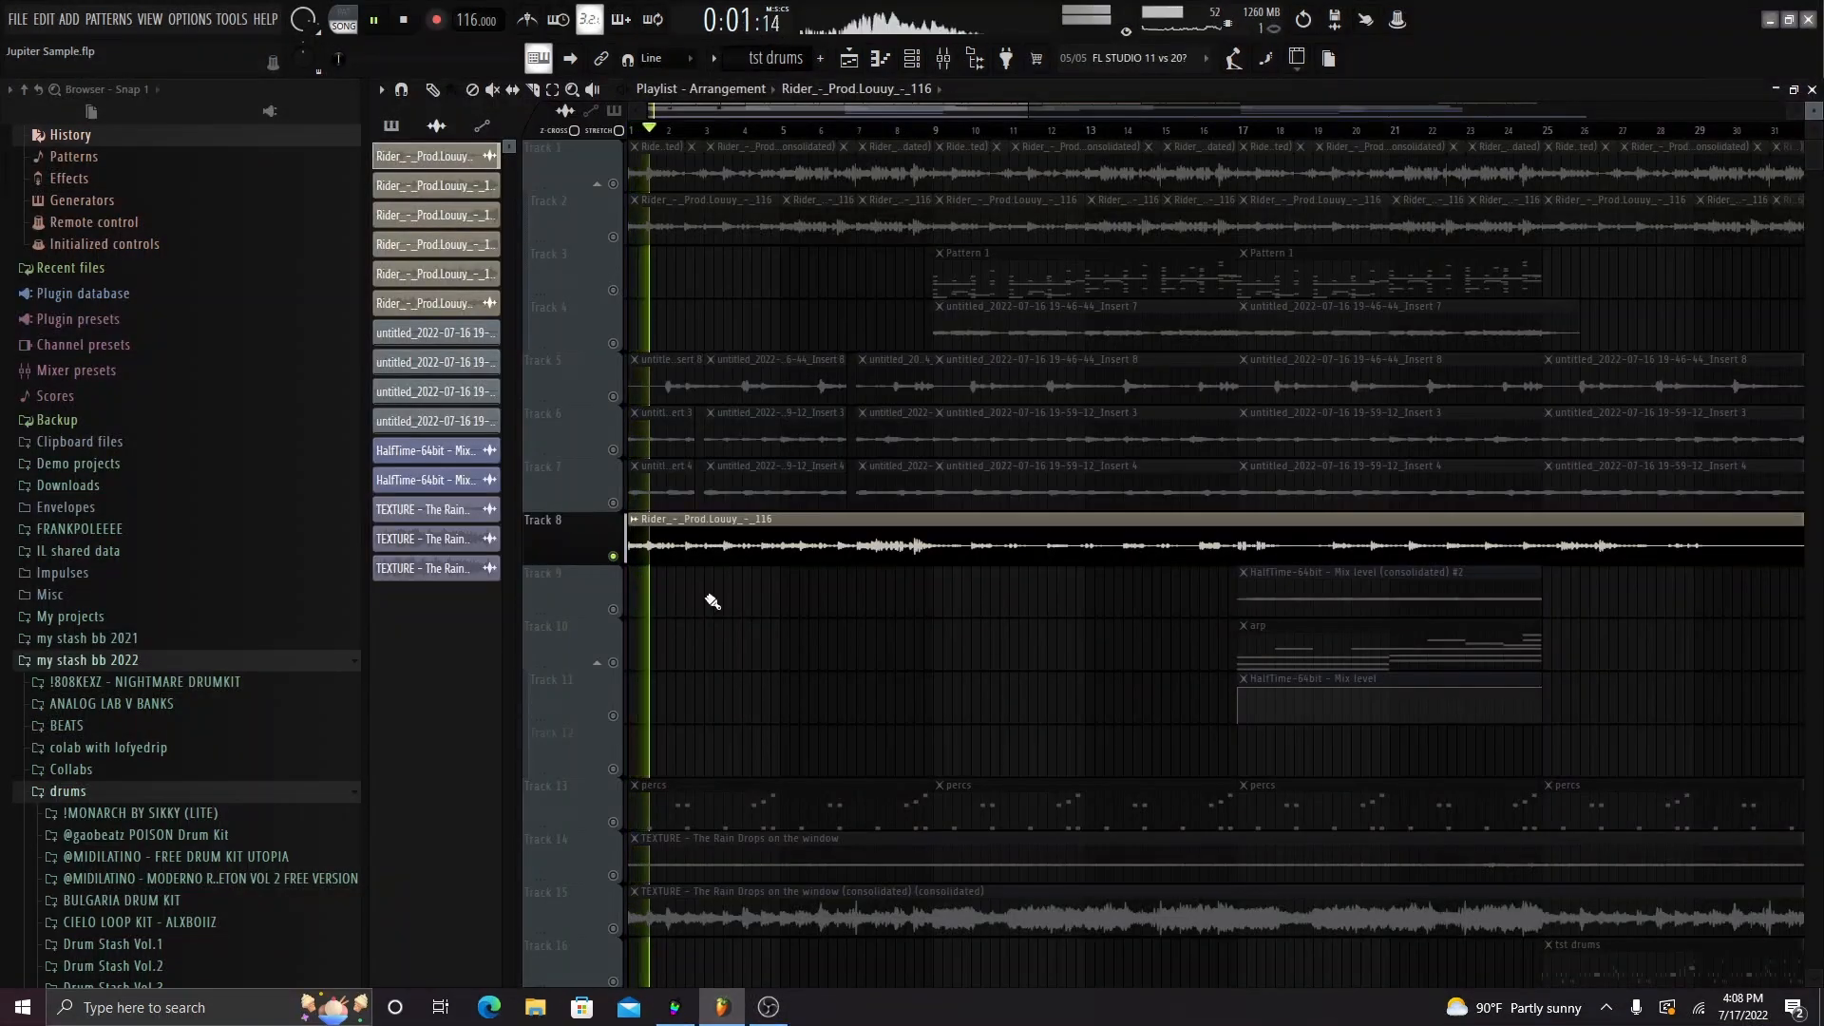
pyautogui.click(960, 59)
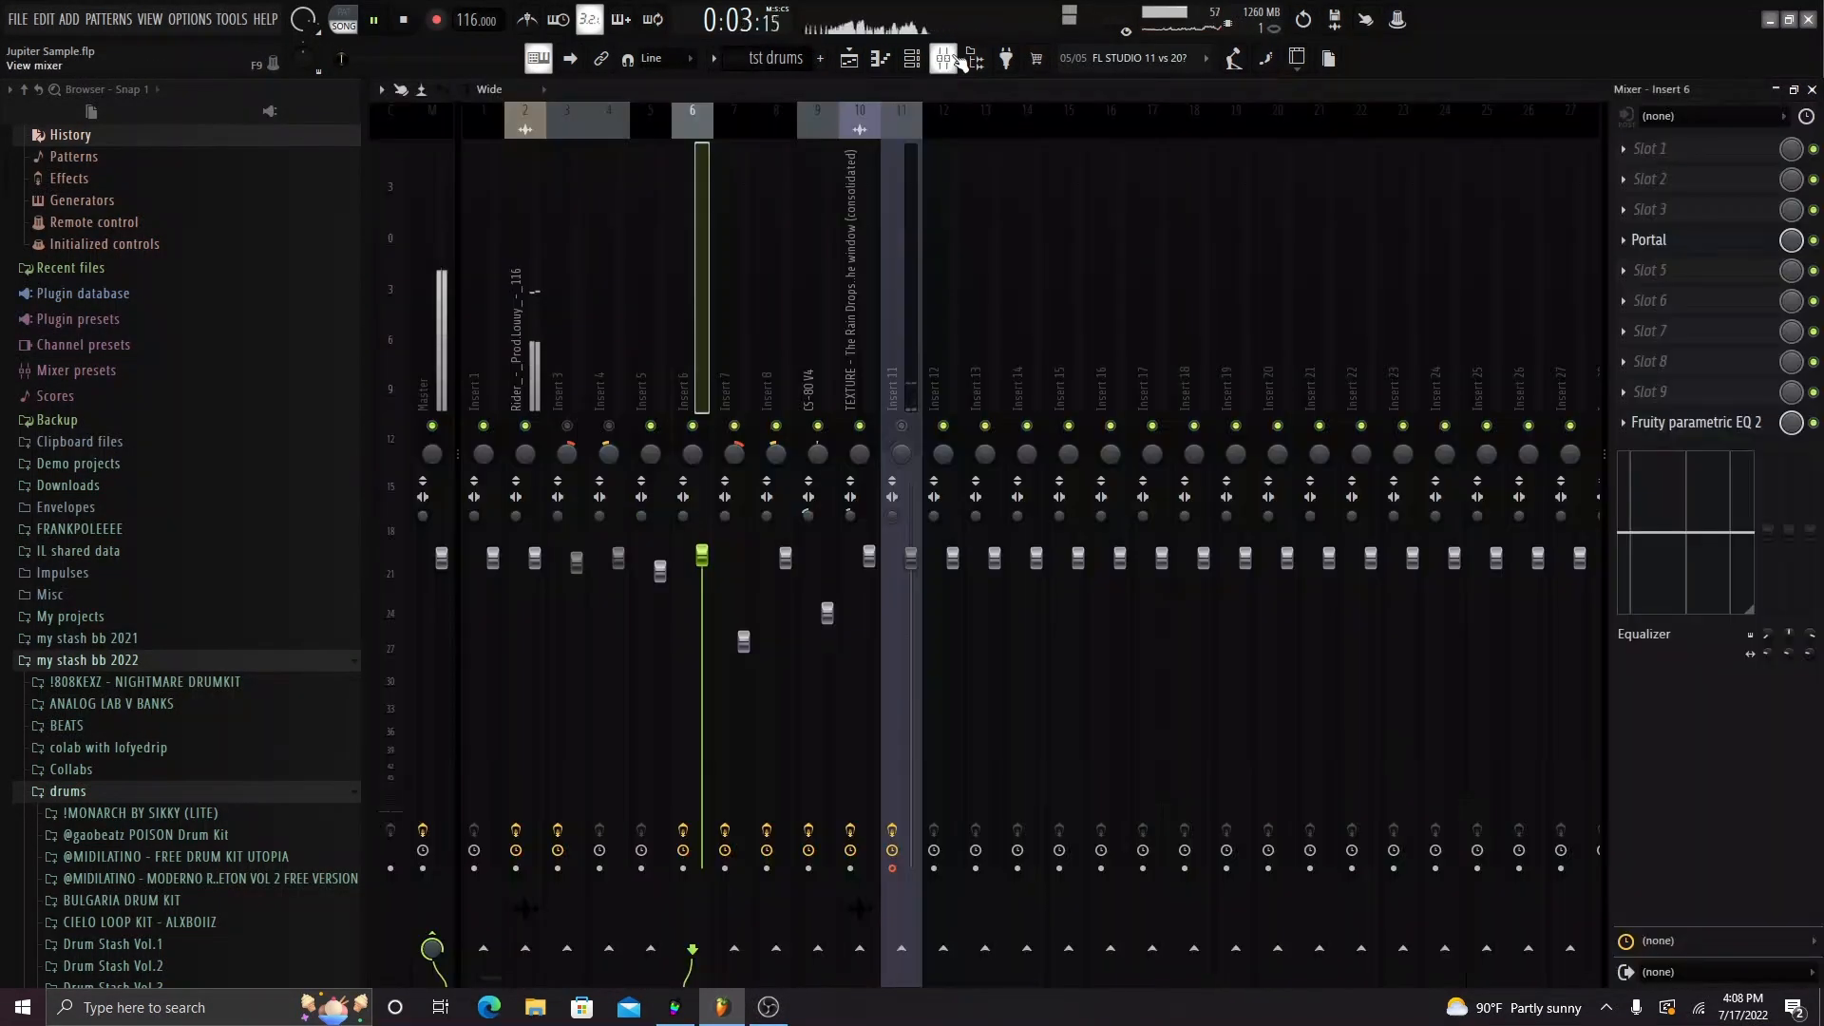
pyautogui.click(959, 59)
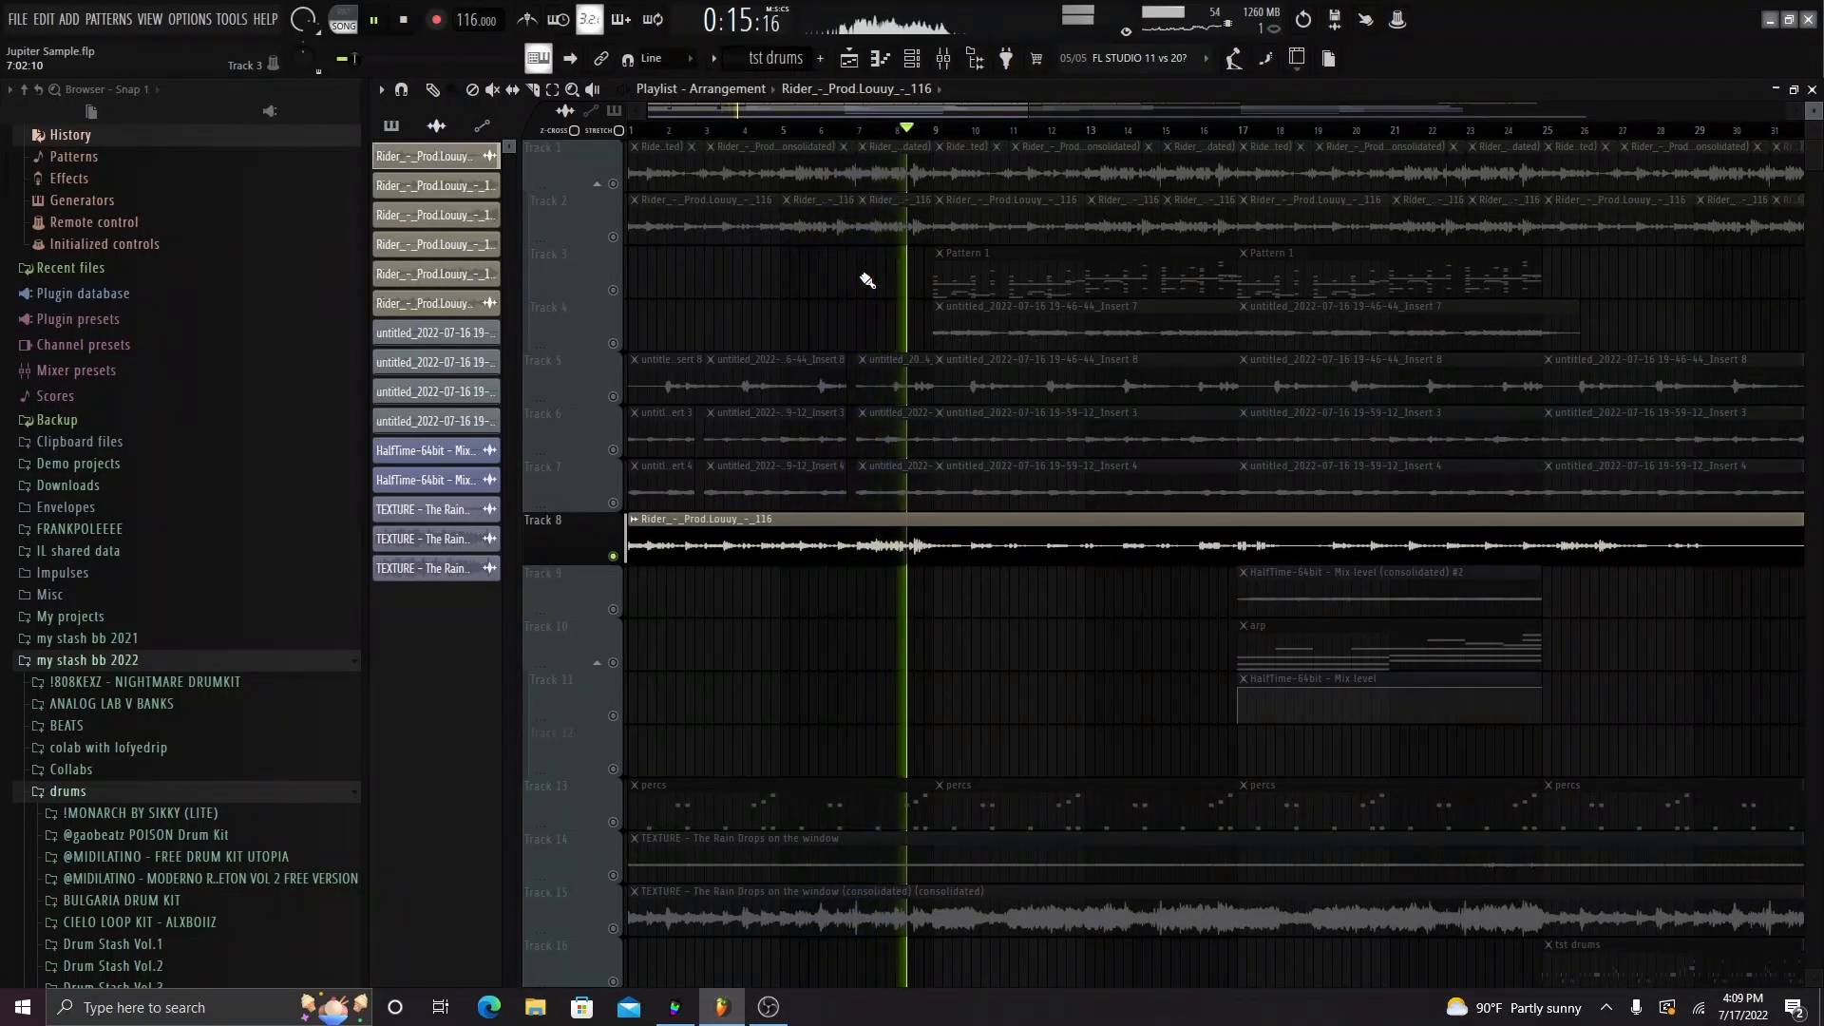
# - Stop playback and replace the Track 8 clip with the consolidated Rider_-_Prod.Louuy_-_116 sample, starting at bar 1
pyautogui.press('space')
pyautogui.rightClick(843, 528)
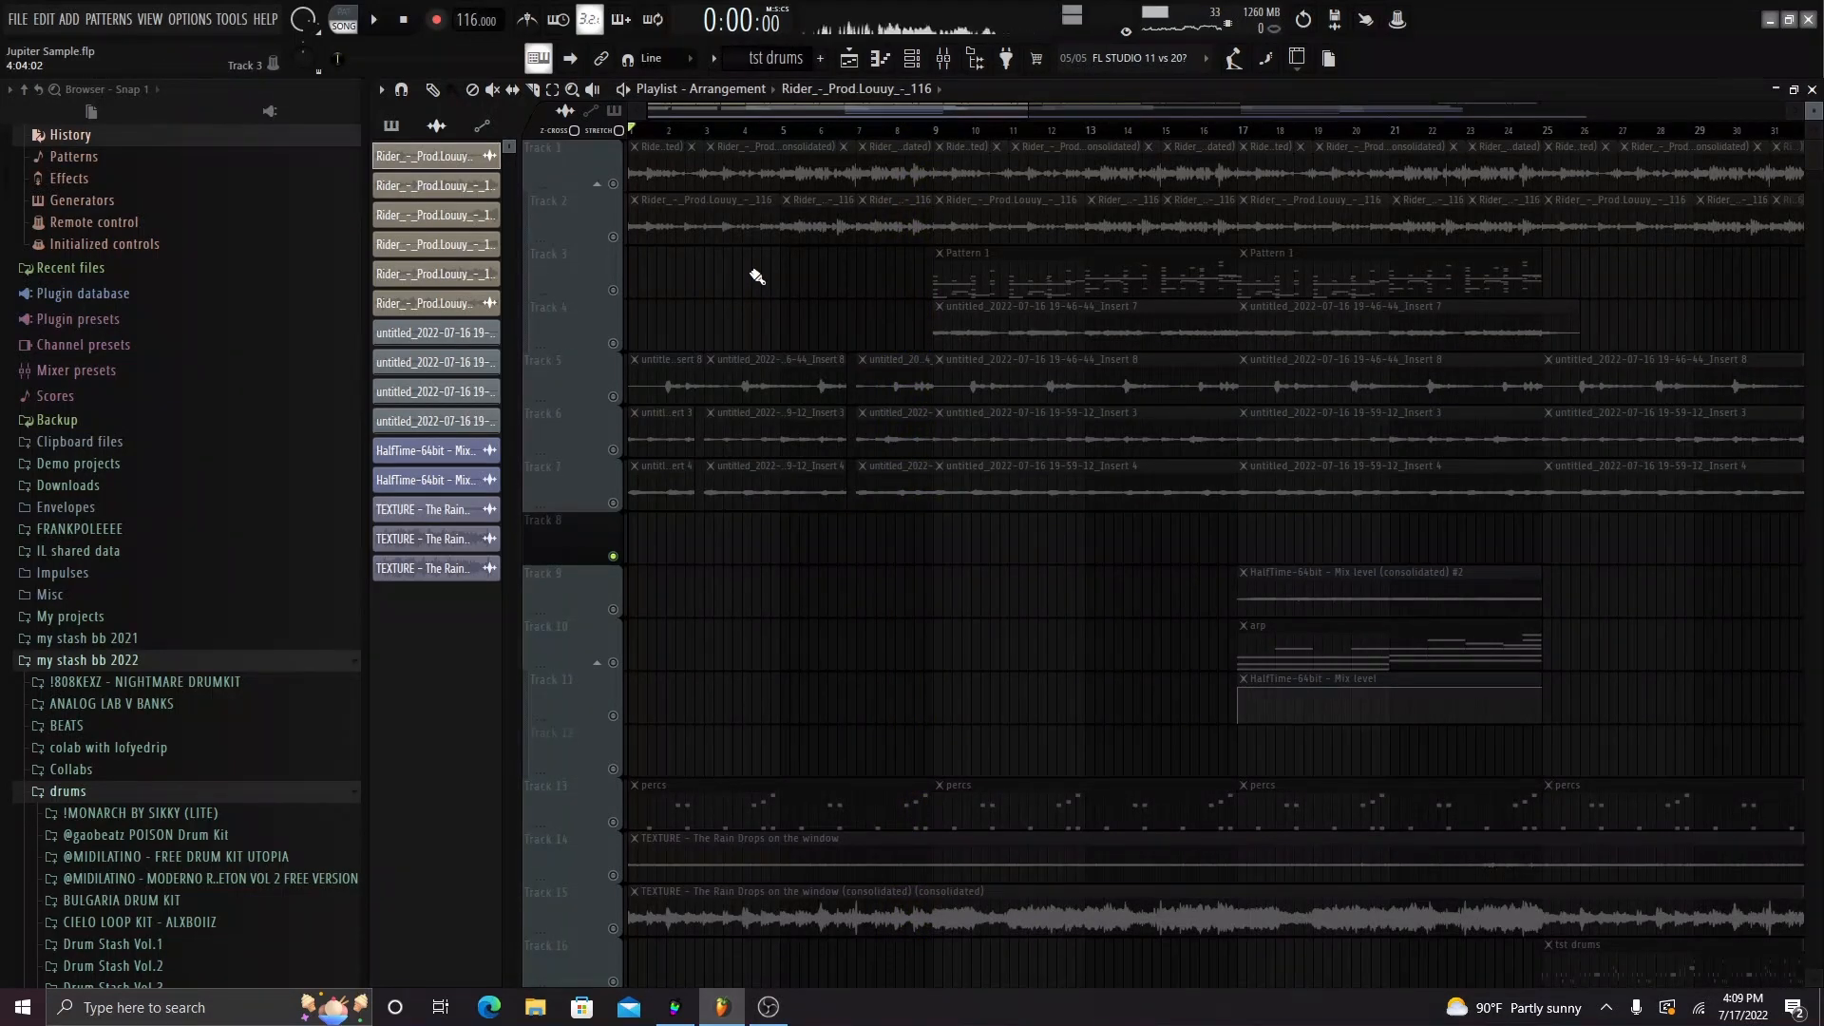
pyautogui.click(471, 185)
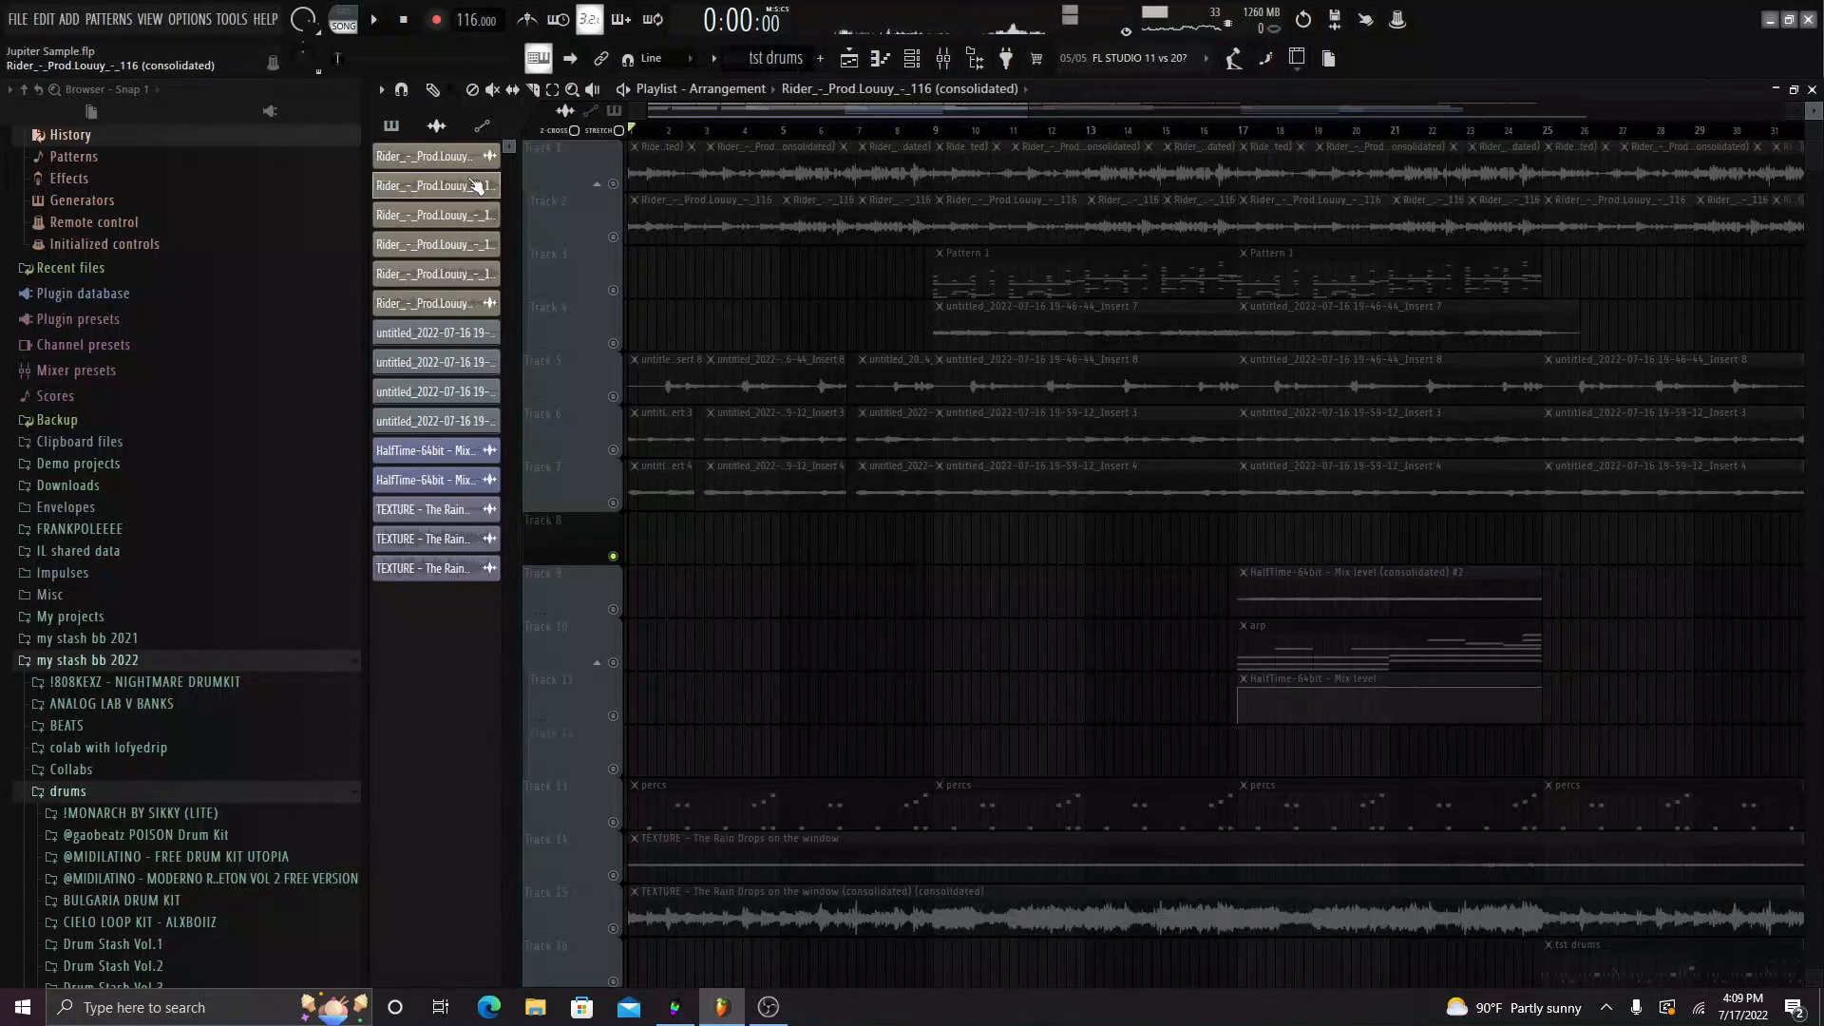
pyautogui.moveTo(700, 540); pyautogui.dragTo(635, 540)
# - Examine the consolidated sample's channel settings and the Portal and Fruity parametric EQ 2 effects on Insert 6
pyautogui.doubleClick(741, 549)
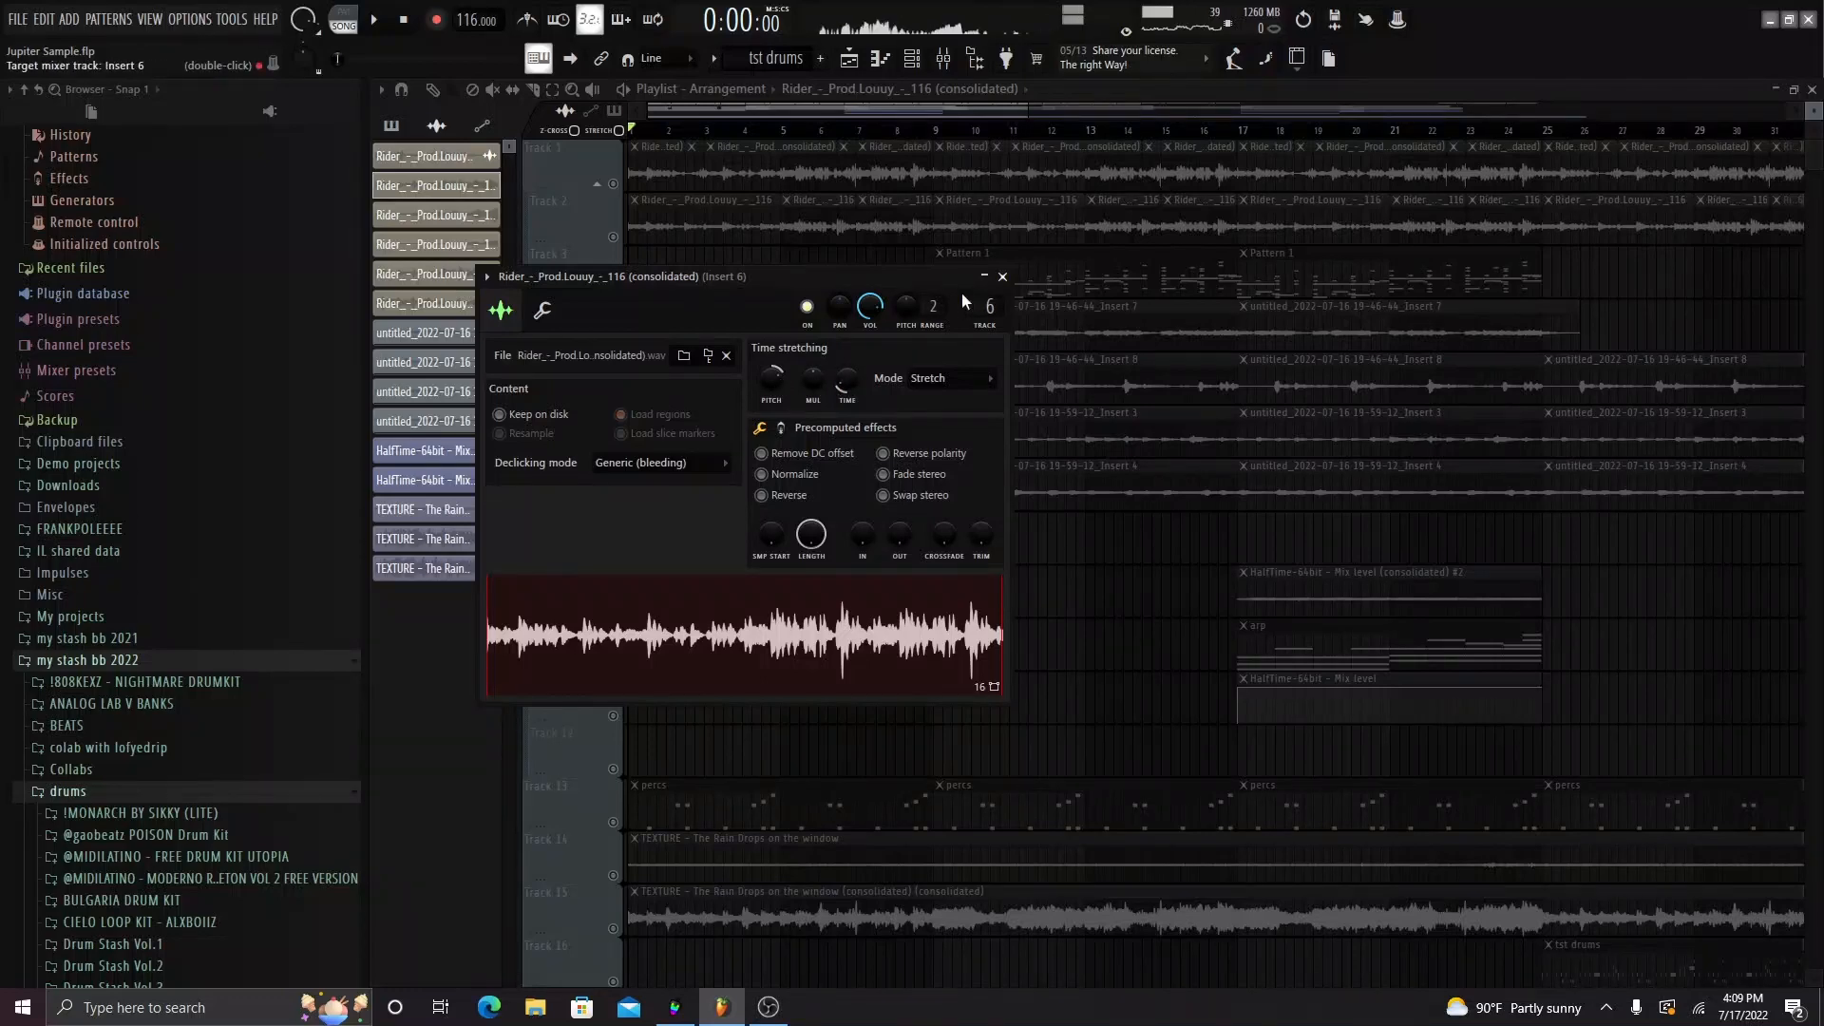
pyautogui.click(1003, 277)
pyautogui.click(944, 60)
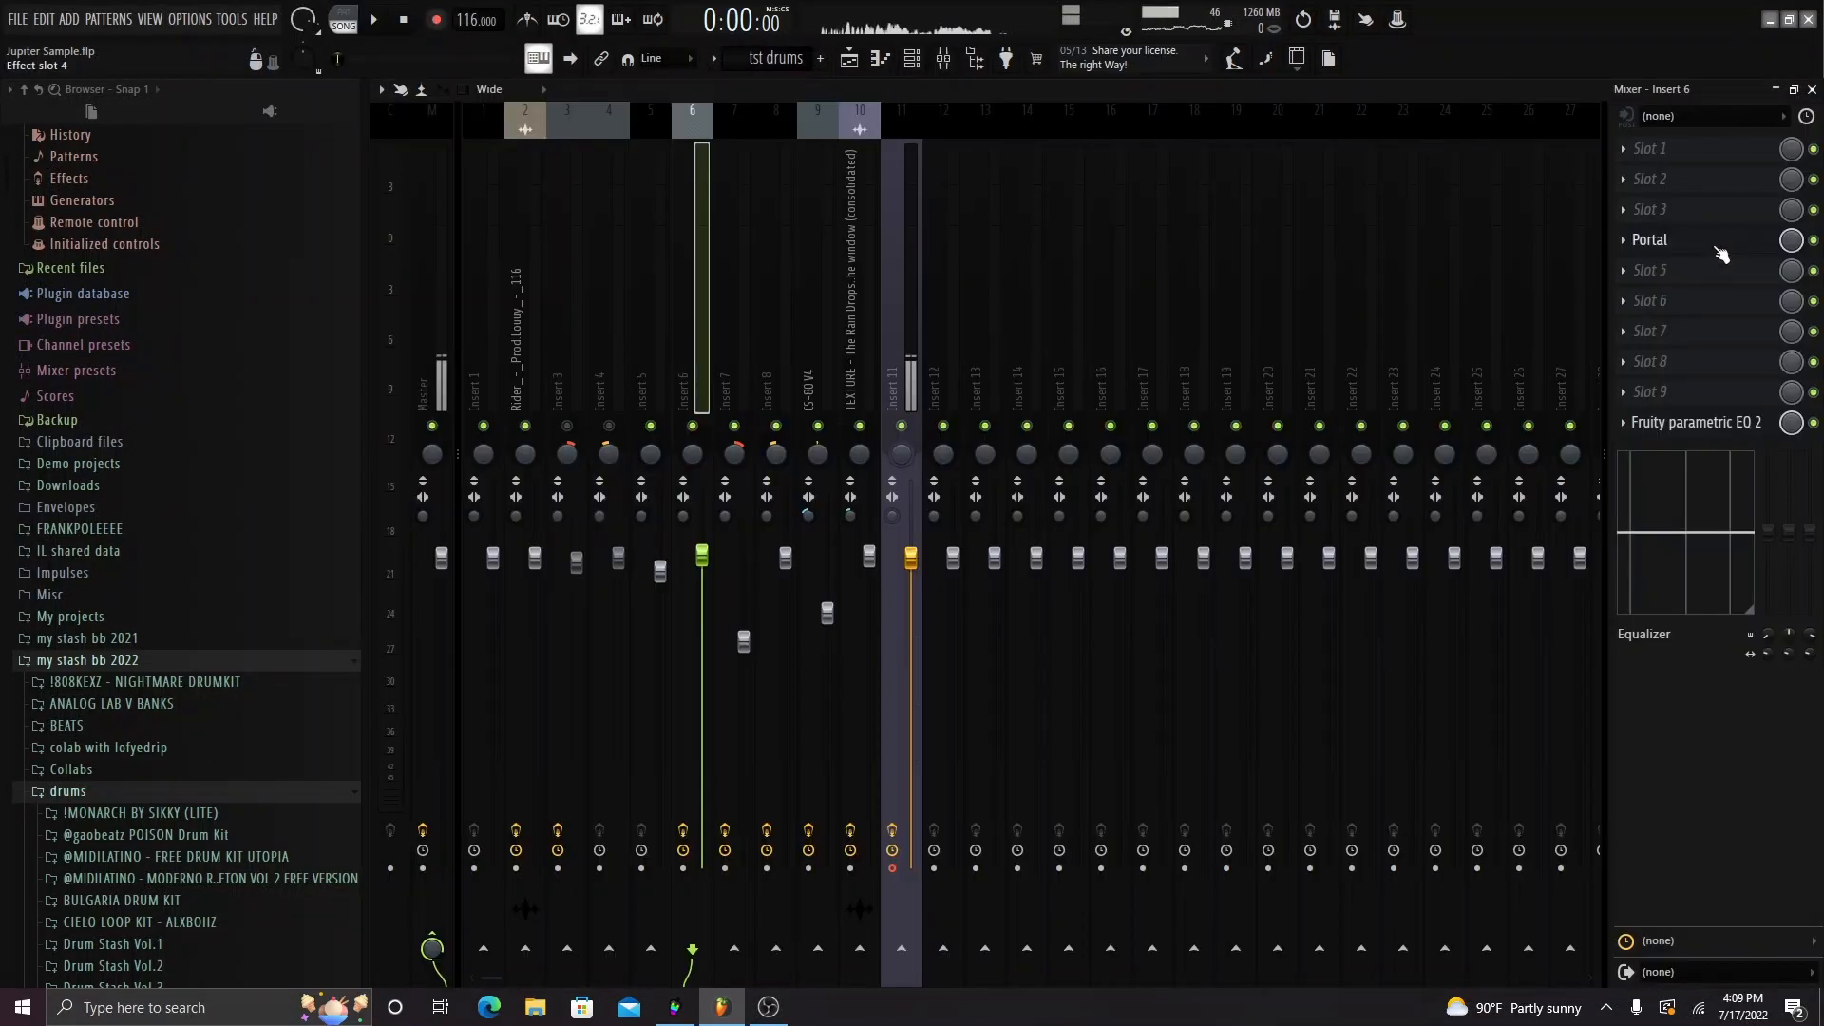
pyautogui.click(1716, 244)
pyautogui.click(1296, 243)
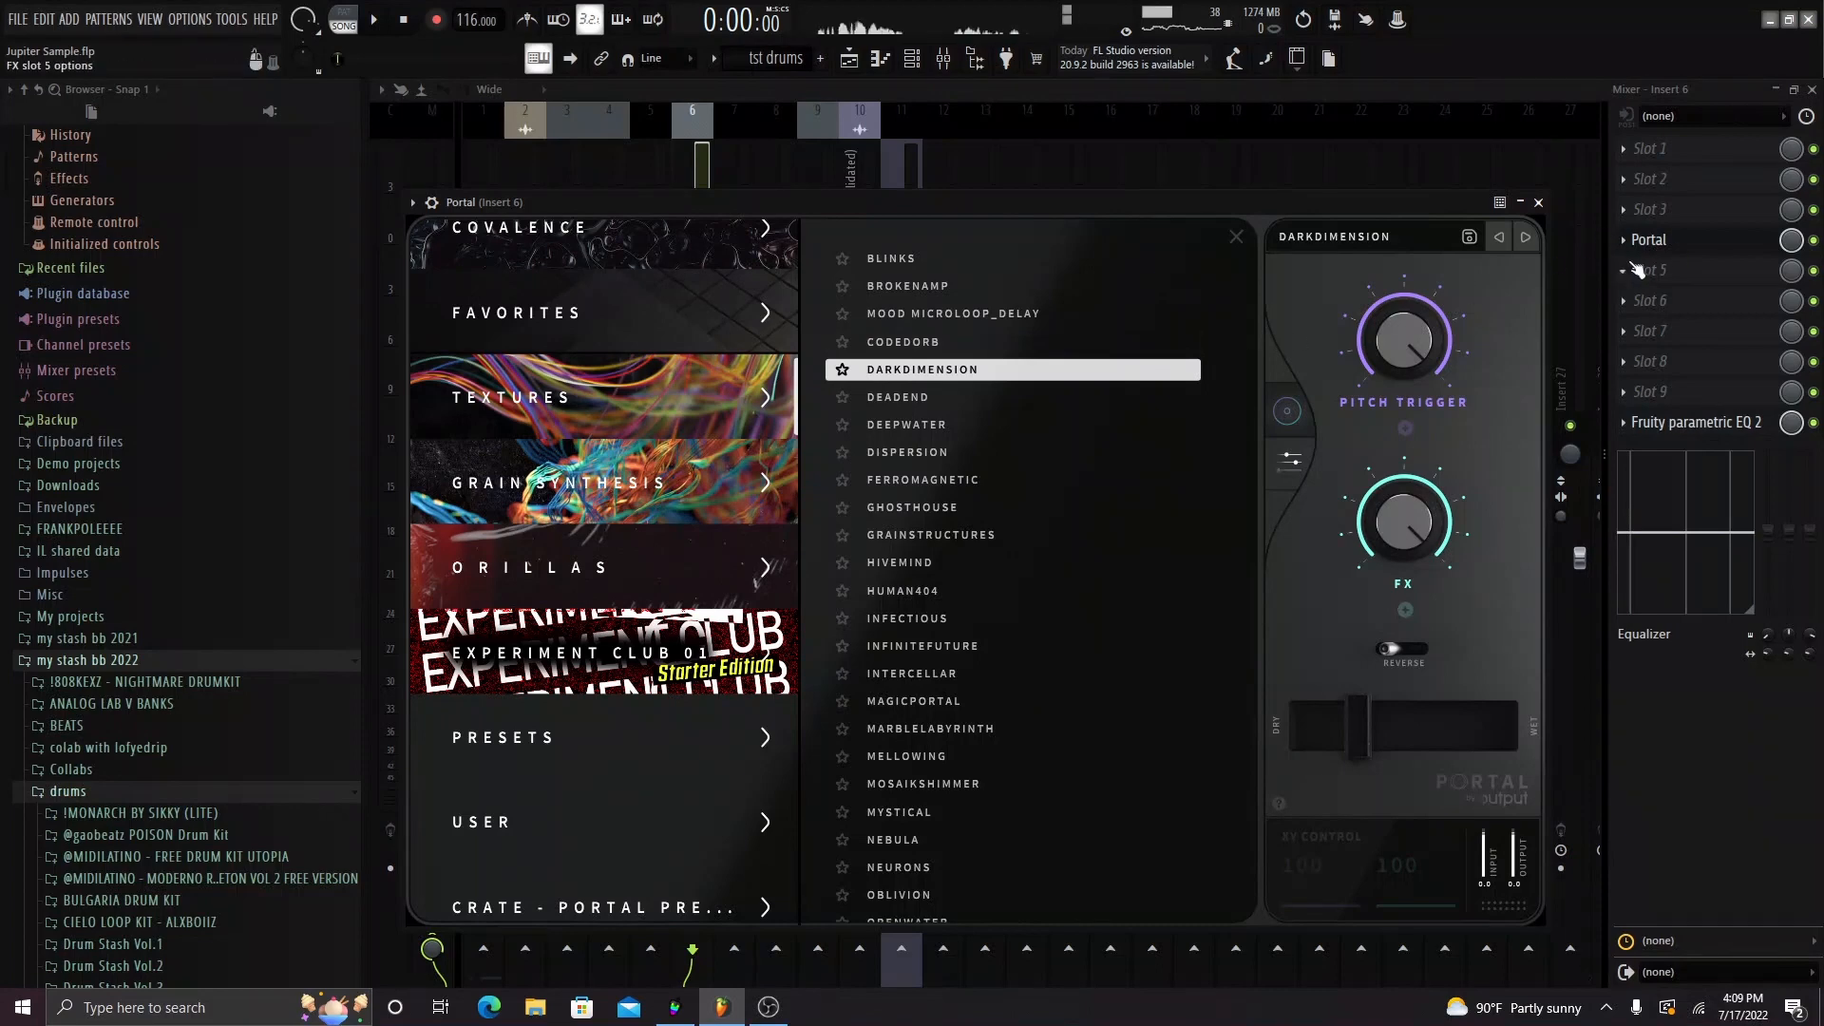
pyautogui.click(1691, 422)
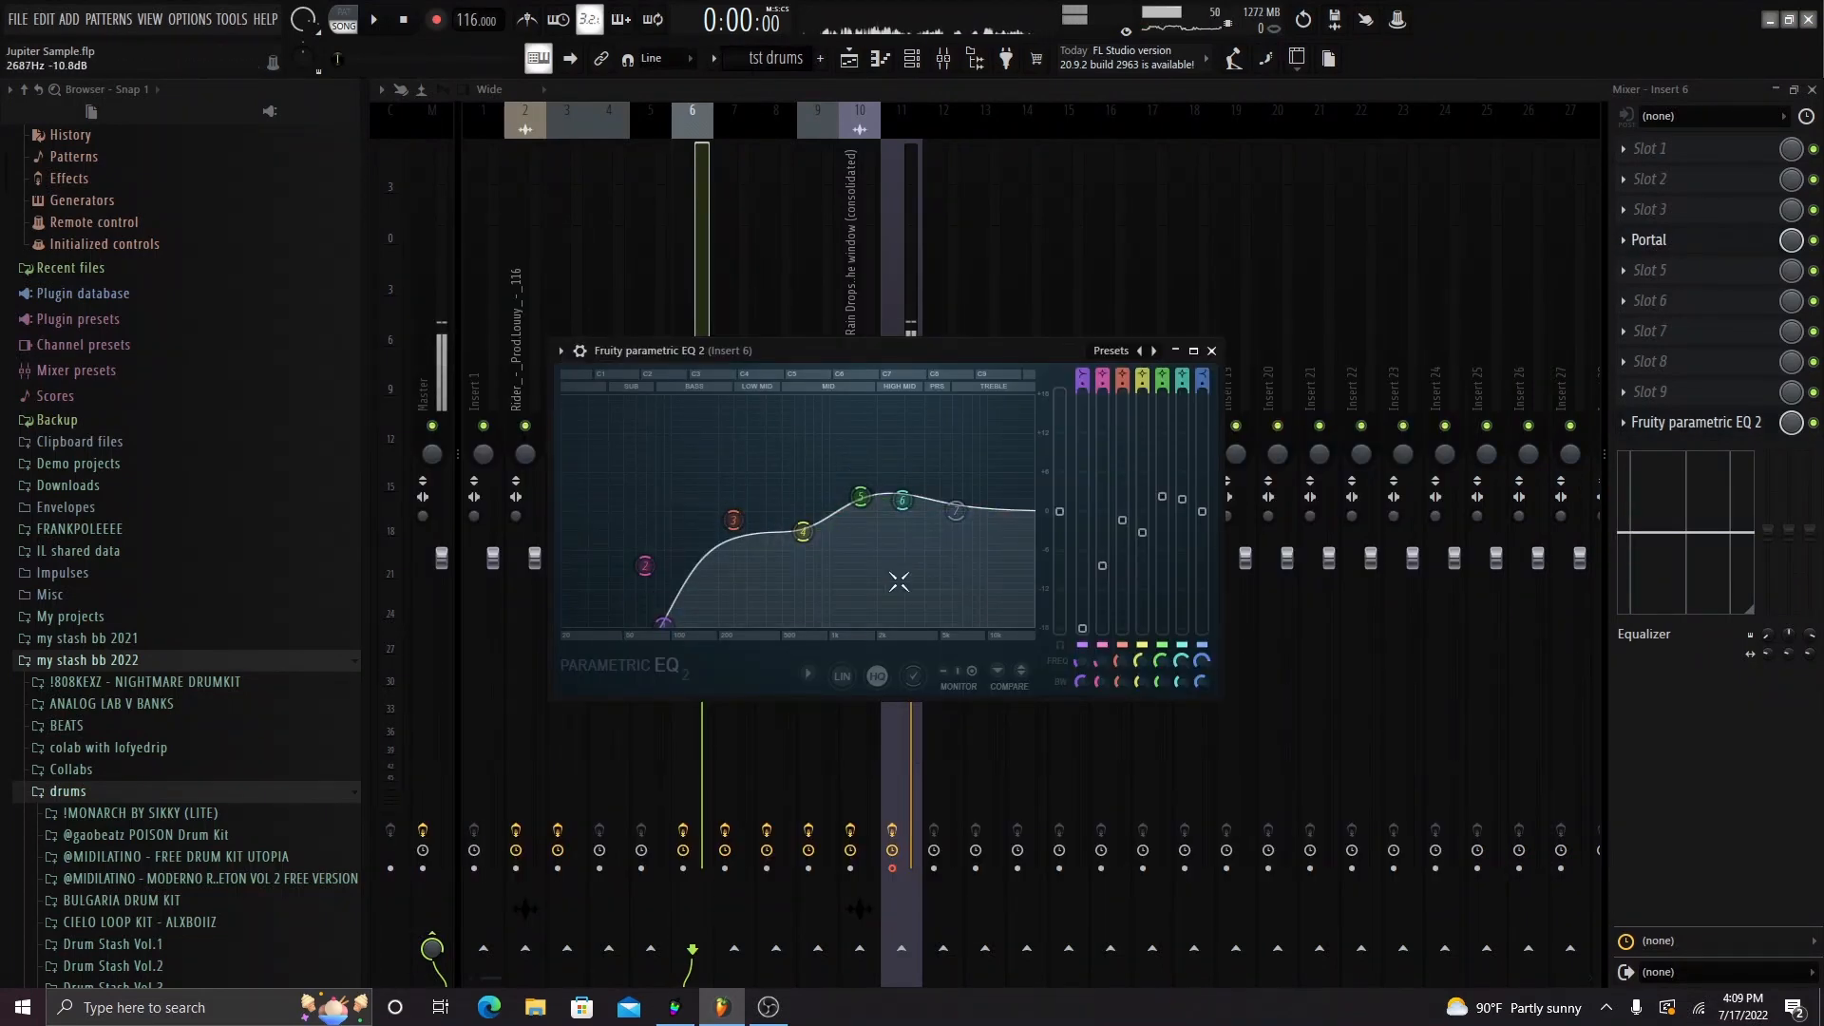
pyautogui.press('F5')
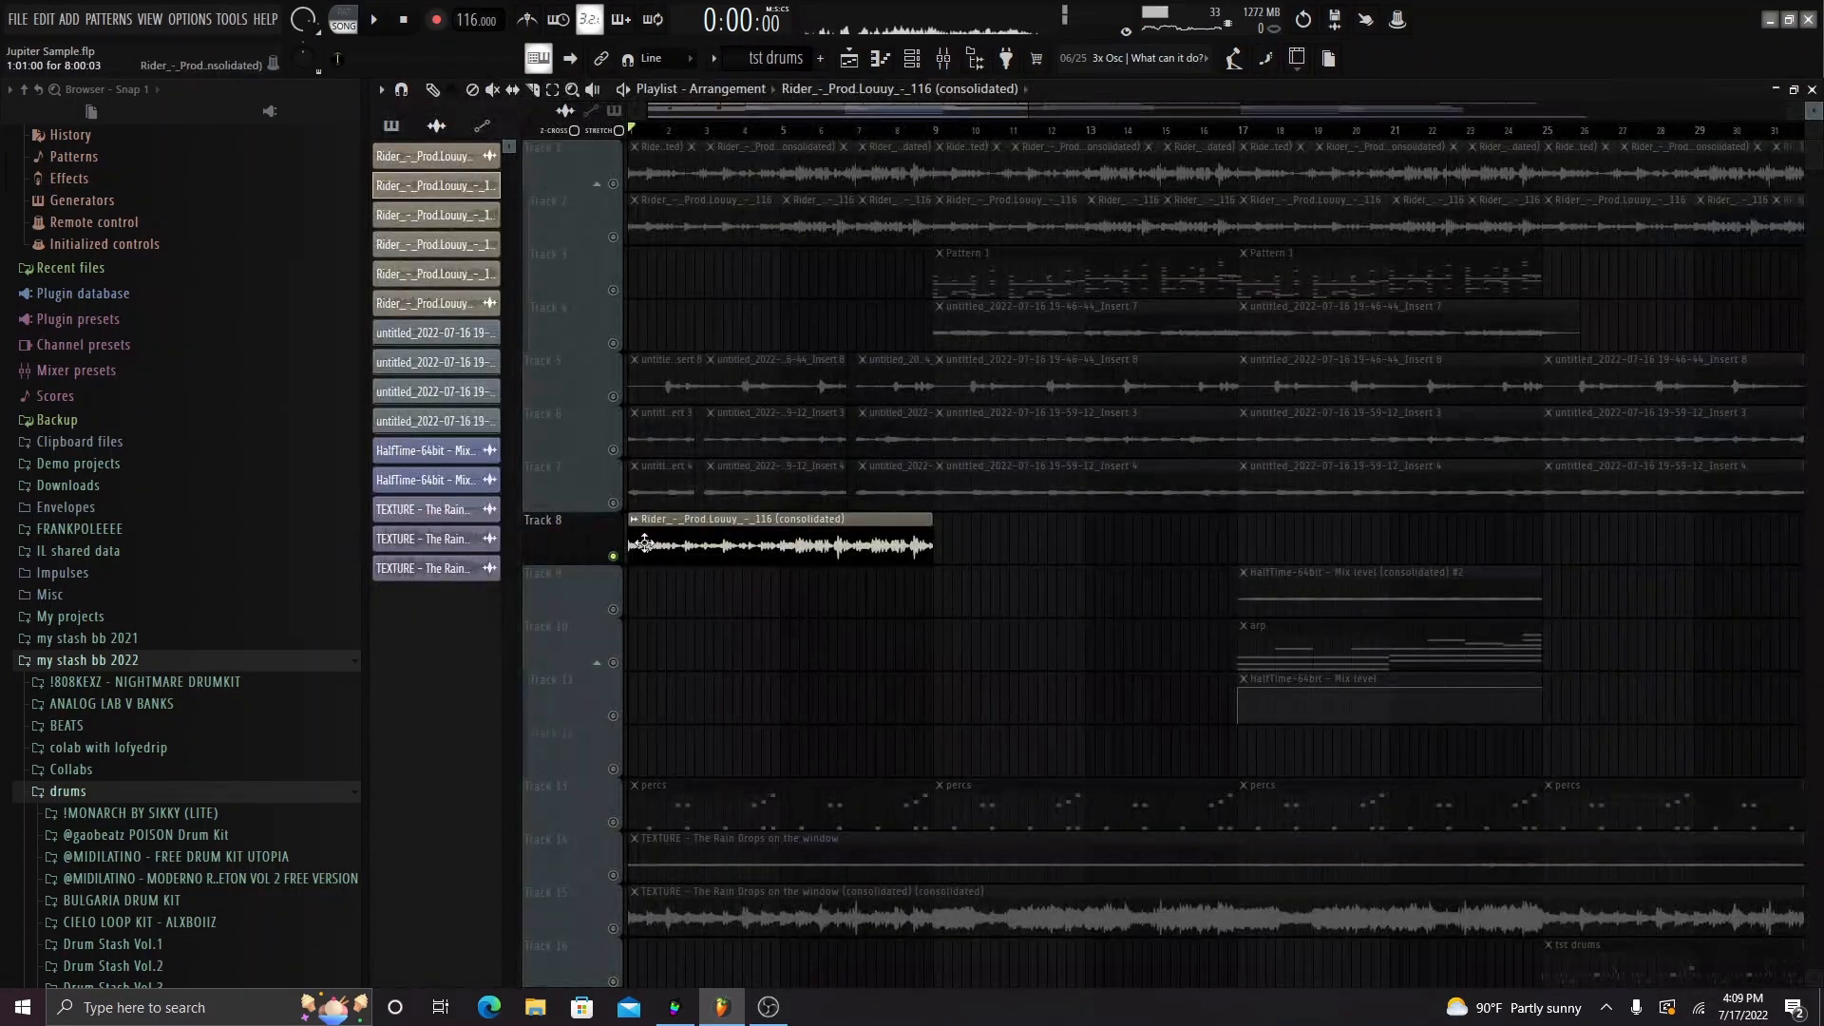
# - Play the consolidated sample on Track 8, stop playback and delete the clip
pyautogui.press('space')
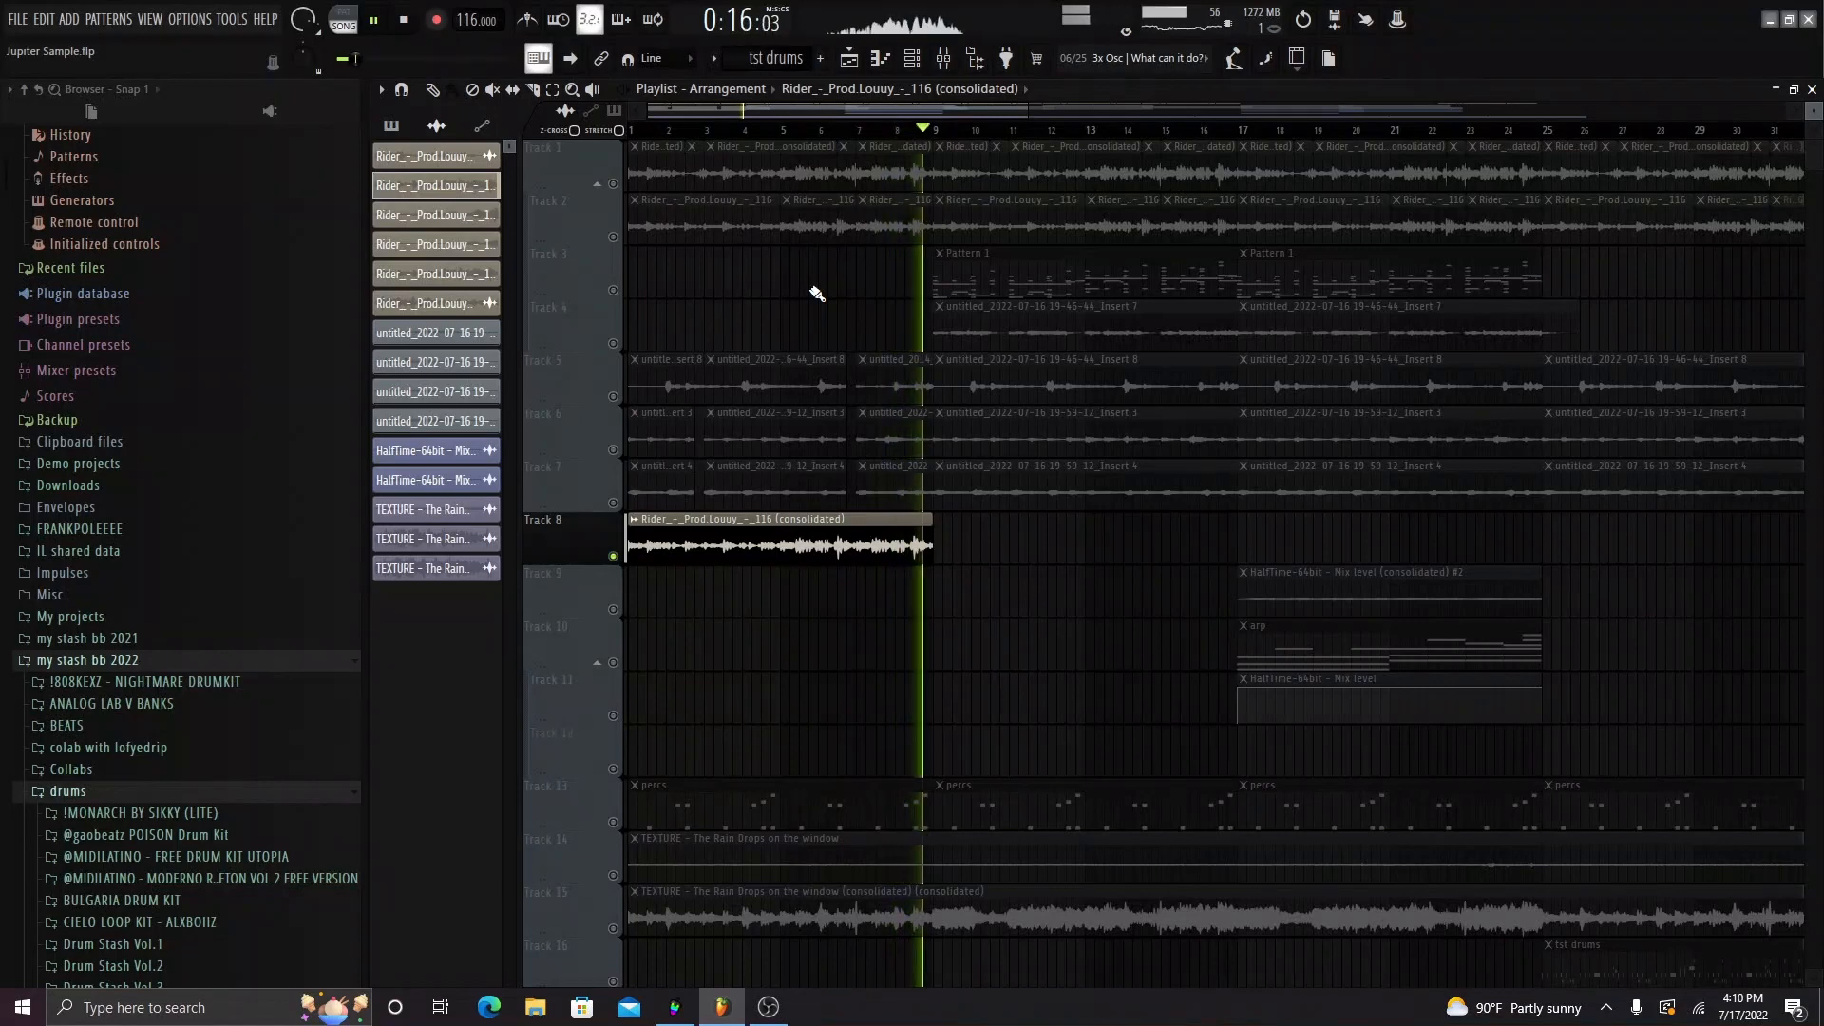
pyautogui.press('space')
pyautogui.press('Delete')
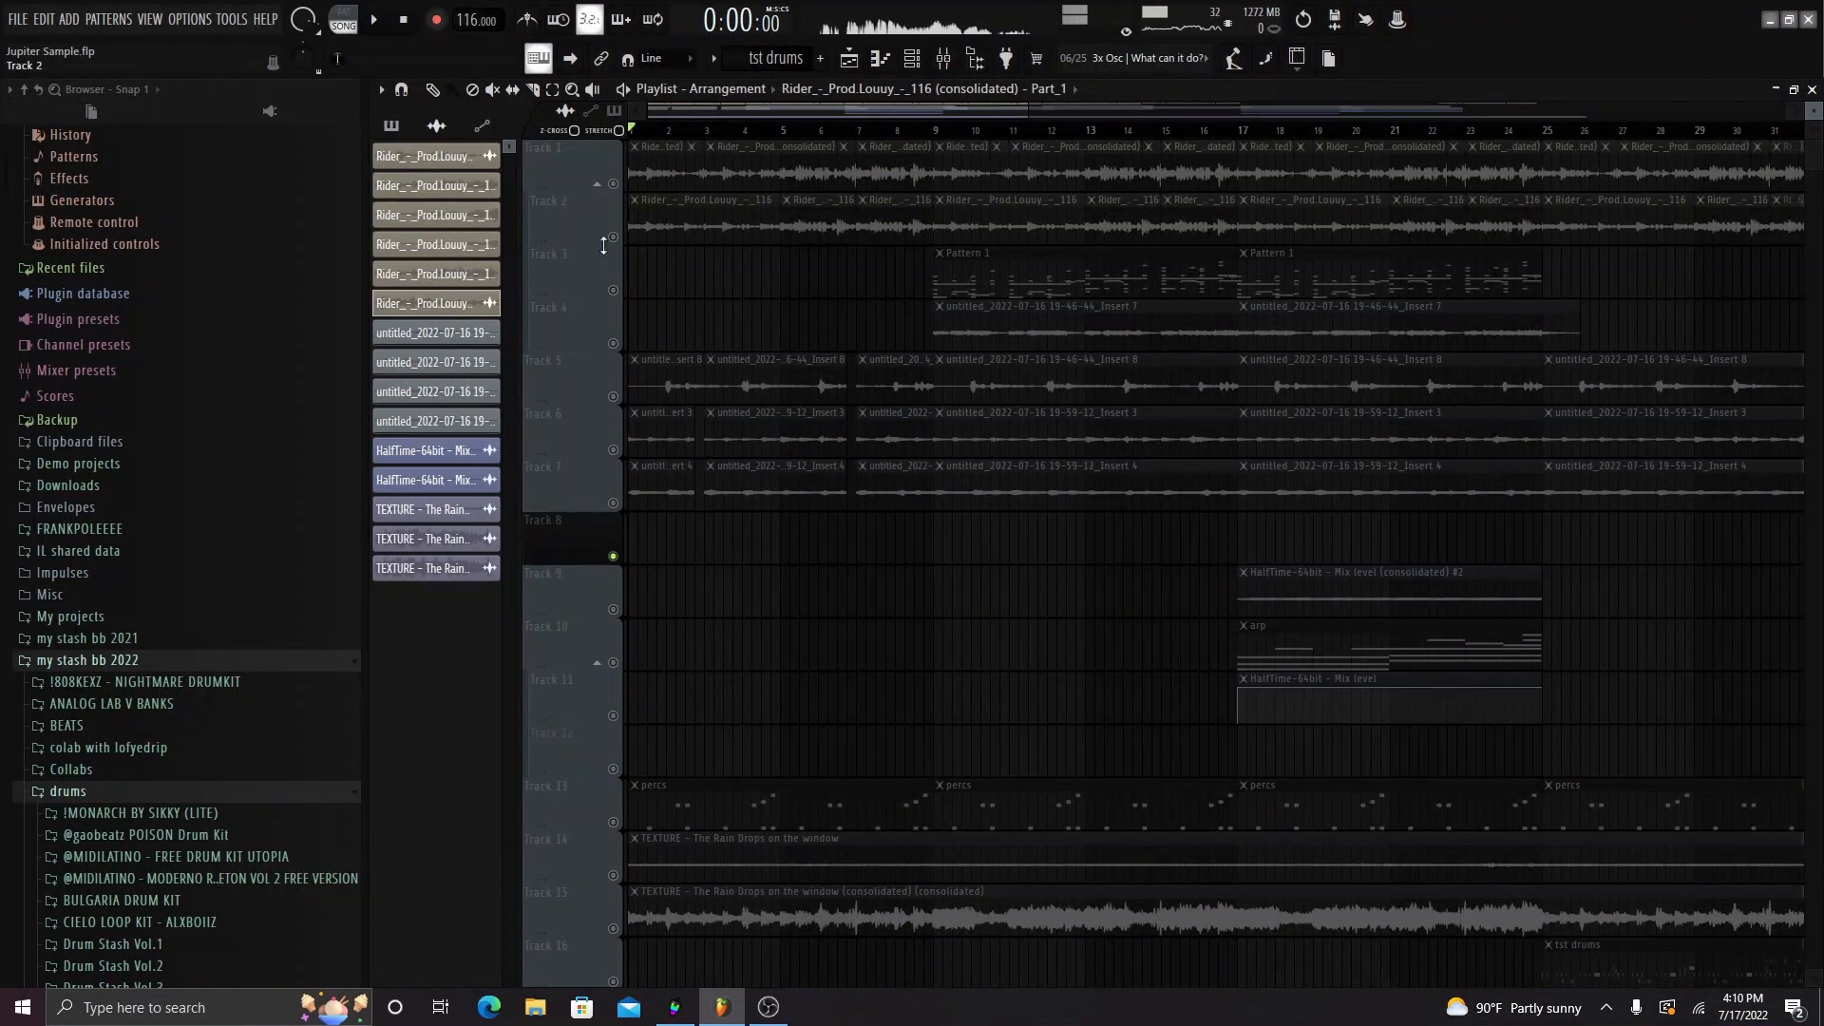
# - Solo Track 2 and unmute its sample clips across bars 1 to 8
pyautogui.rightClick(613, 184)
pyautogui.rightClick(613, 236)
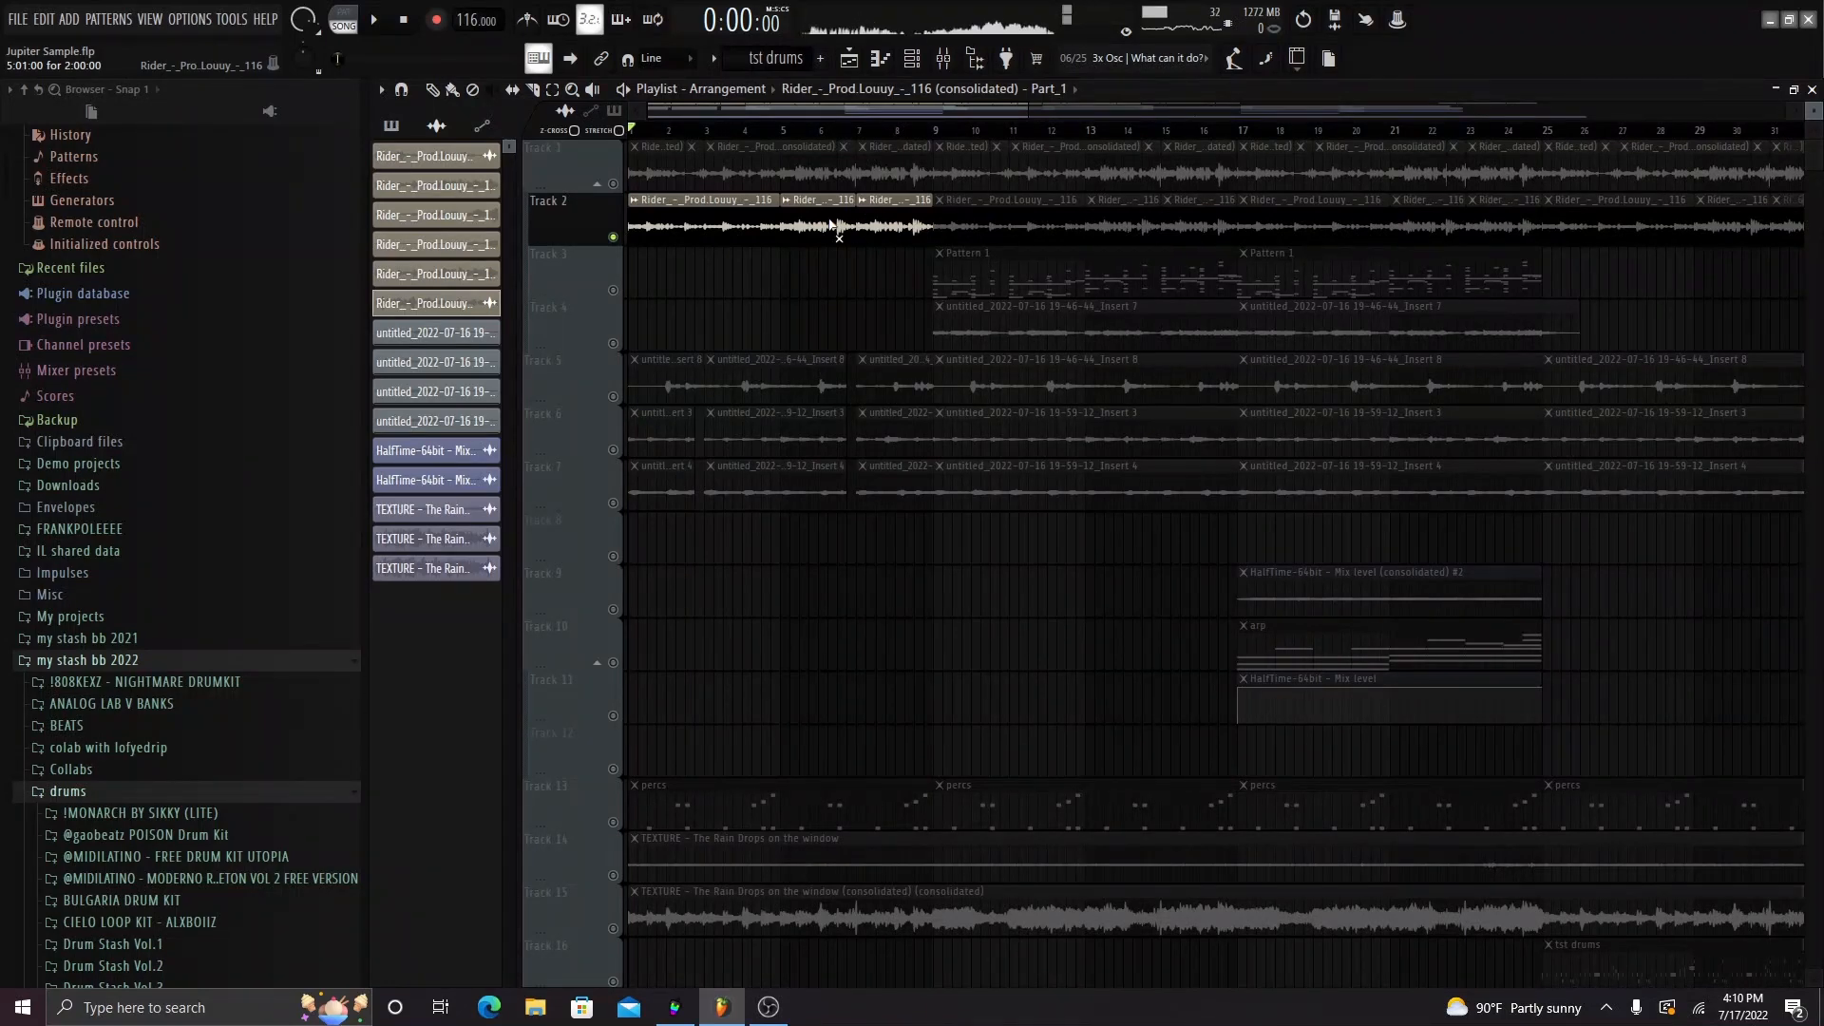
pyautogui.keyDown('ctrl'); pyautogui.click(901, 240); pyautogui.keyUp('ctrl')
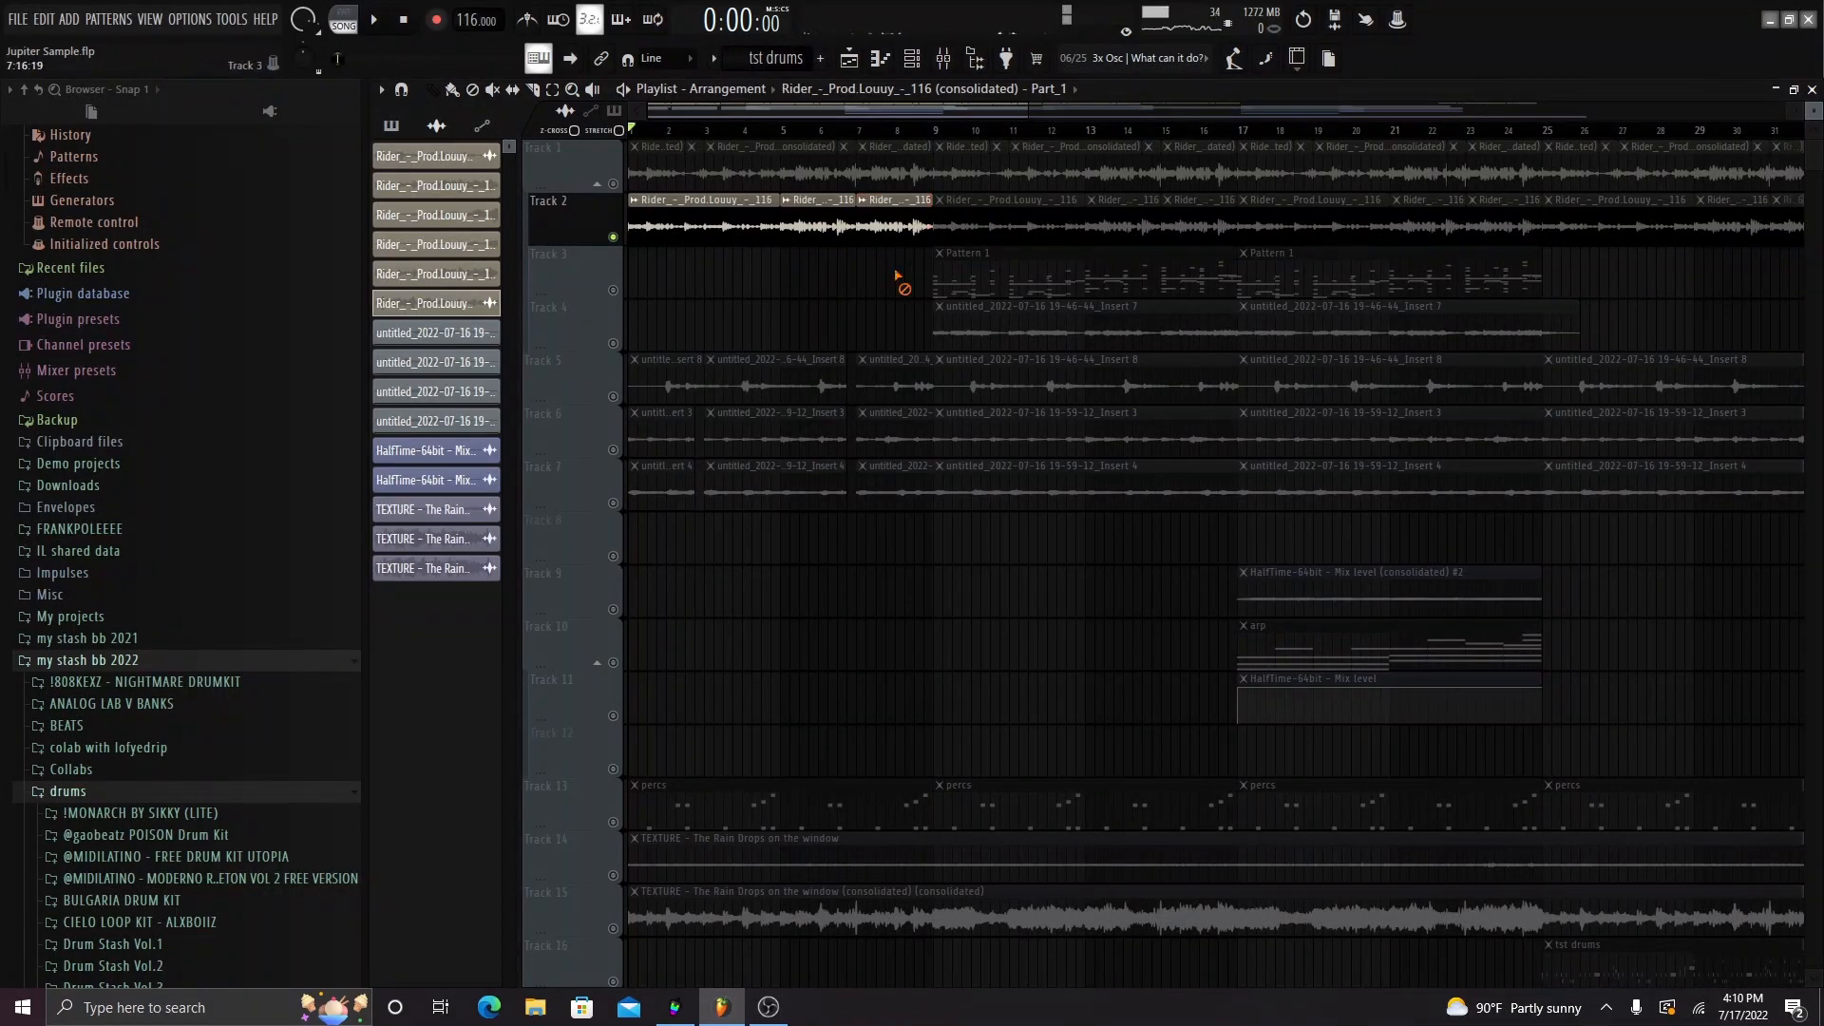
pyautogui.keyDown('ctrl'); pyautogui.click(825, 236); pyautogui.keyUp('ctrl')
pyautogui.moveTo(933, 259); pyautogui.dragTo(606, 236)
# - Solo Track 1, unmute its sample clips across bars 1 to 8 and play them
pyautogui.click(765, 311)
pyautogui.moveTo(653, 174); pyautogui.dragTo(886, 183)
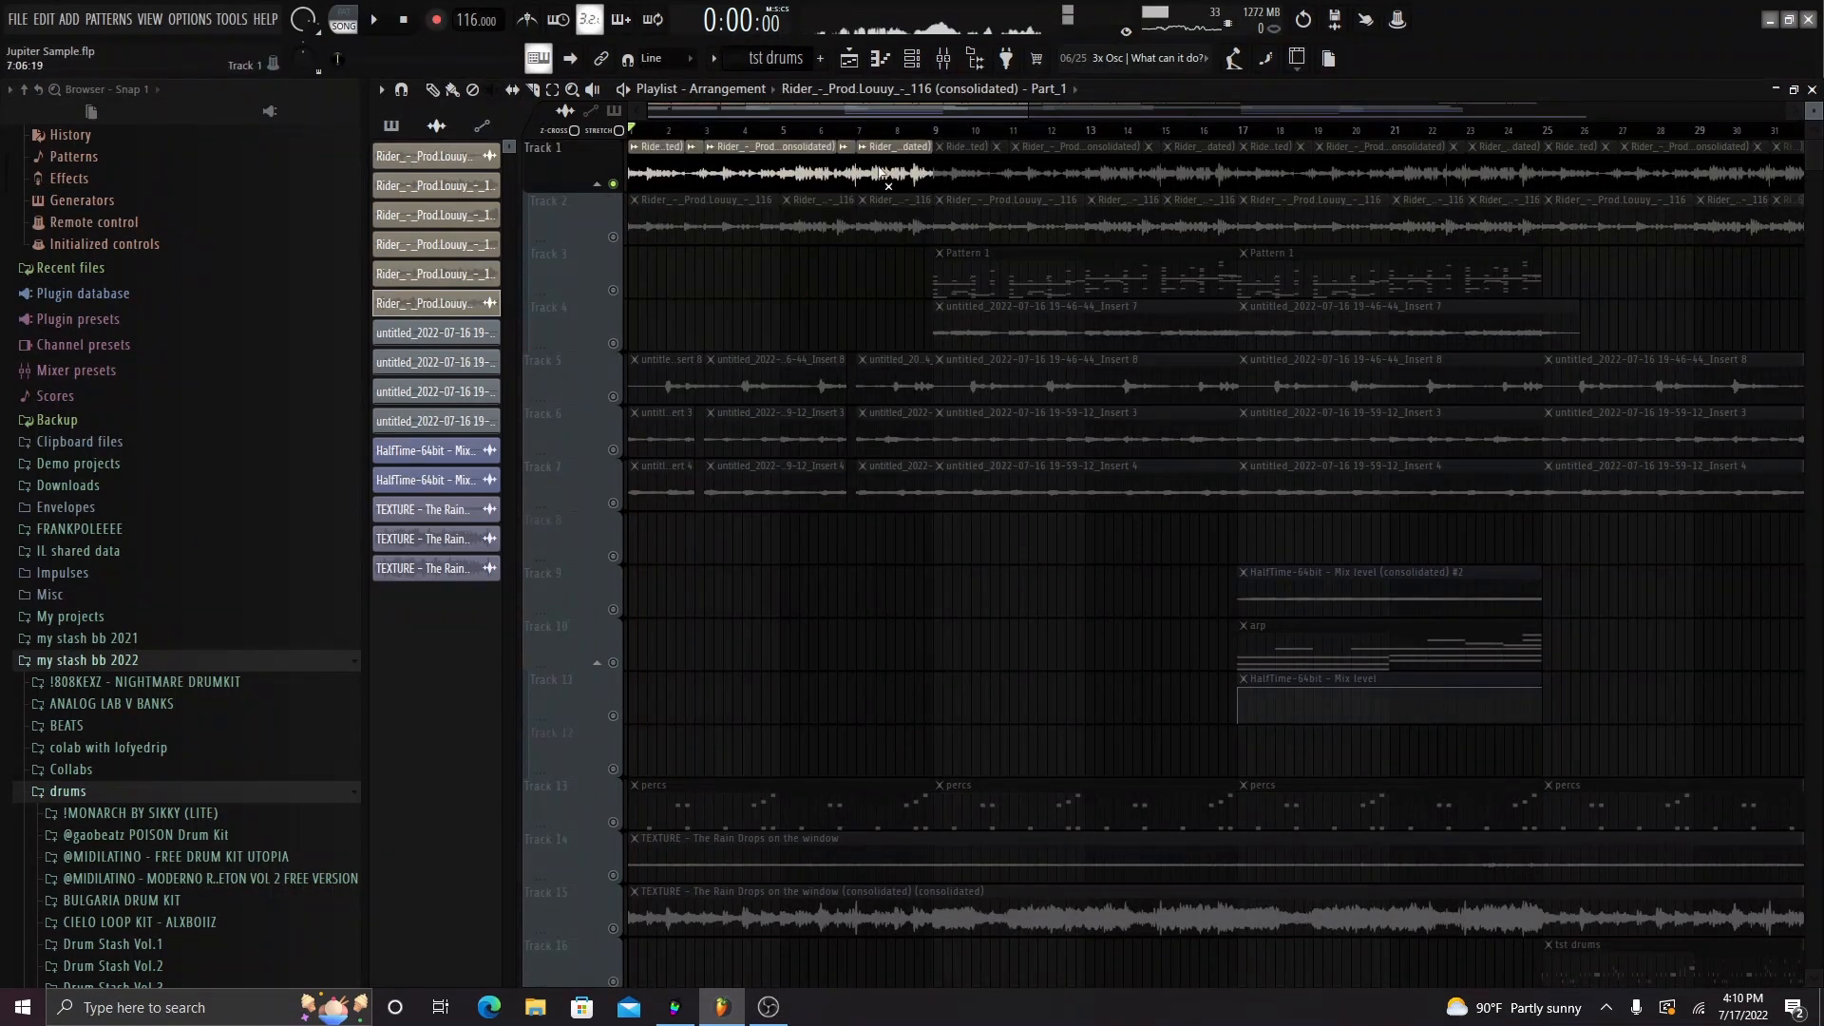
pyautogui.press('space')
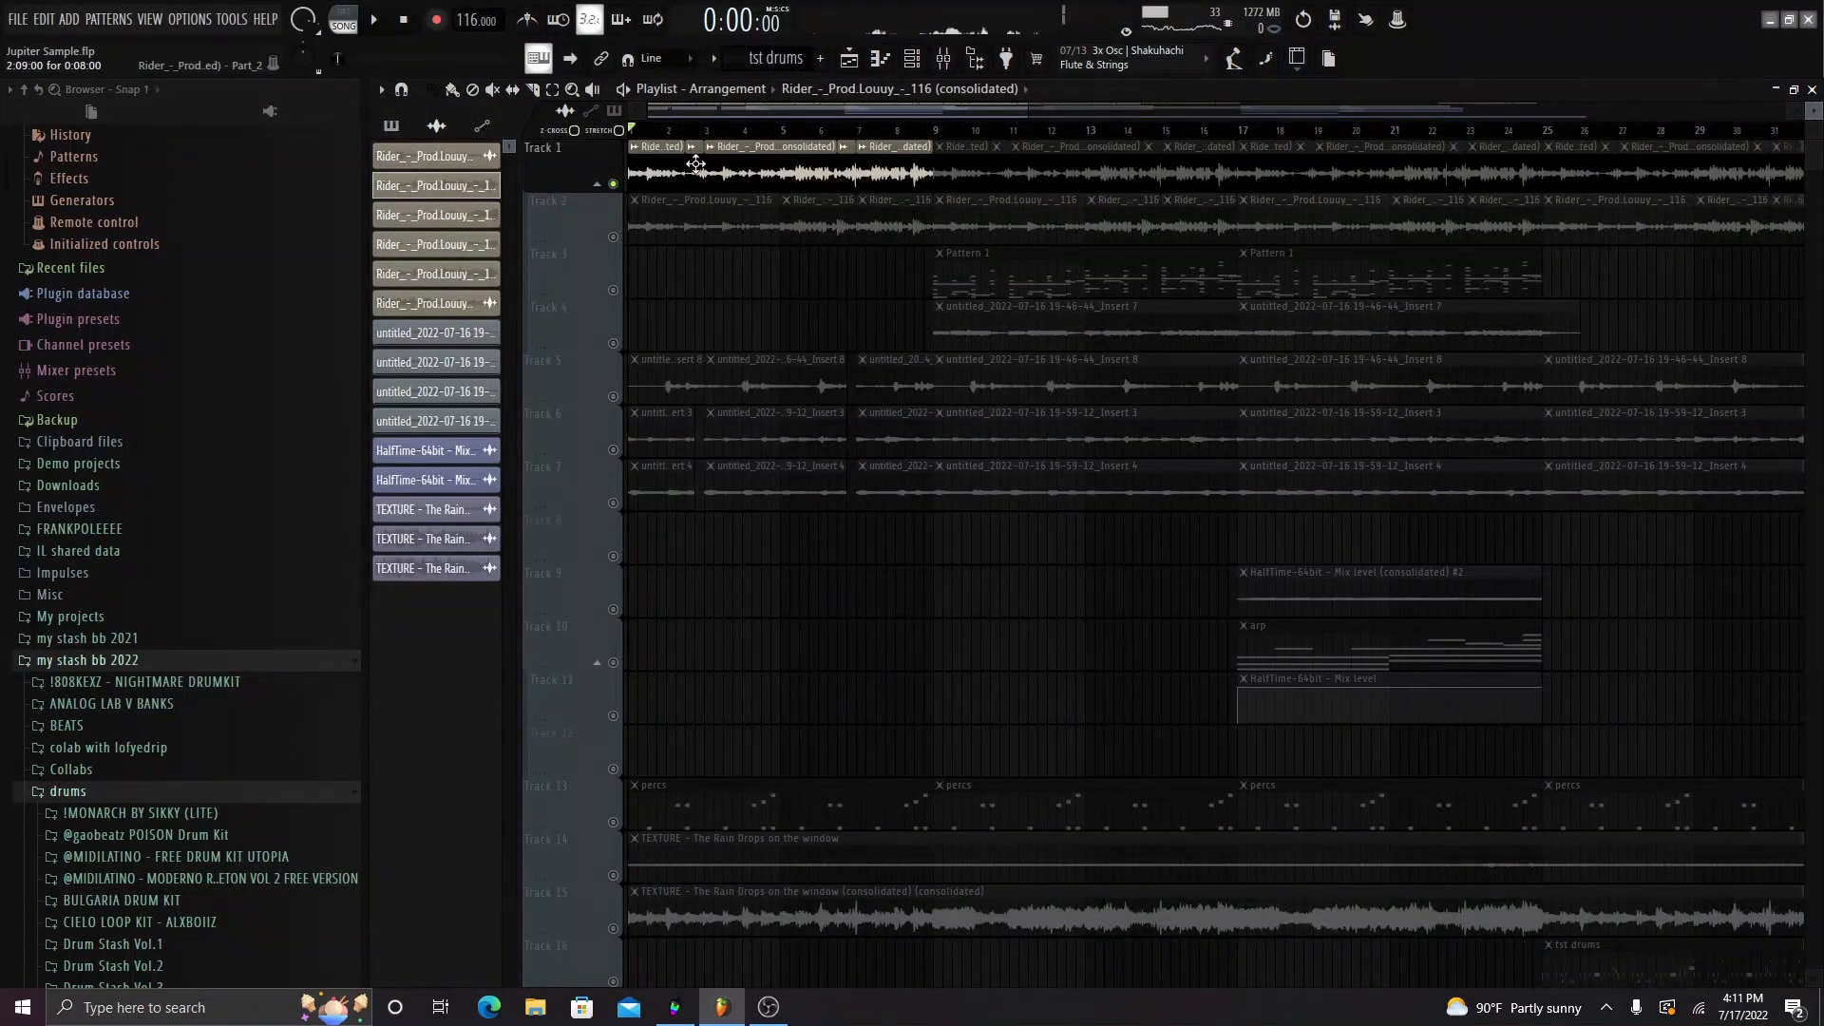
# - Make the short clip between bars 2 and 3 on Track 1 unique as its own sample
pyautogui.rightClick(697, 164)
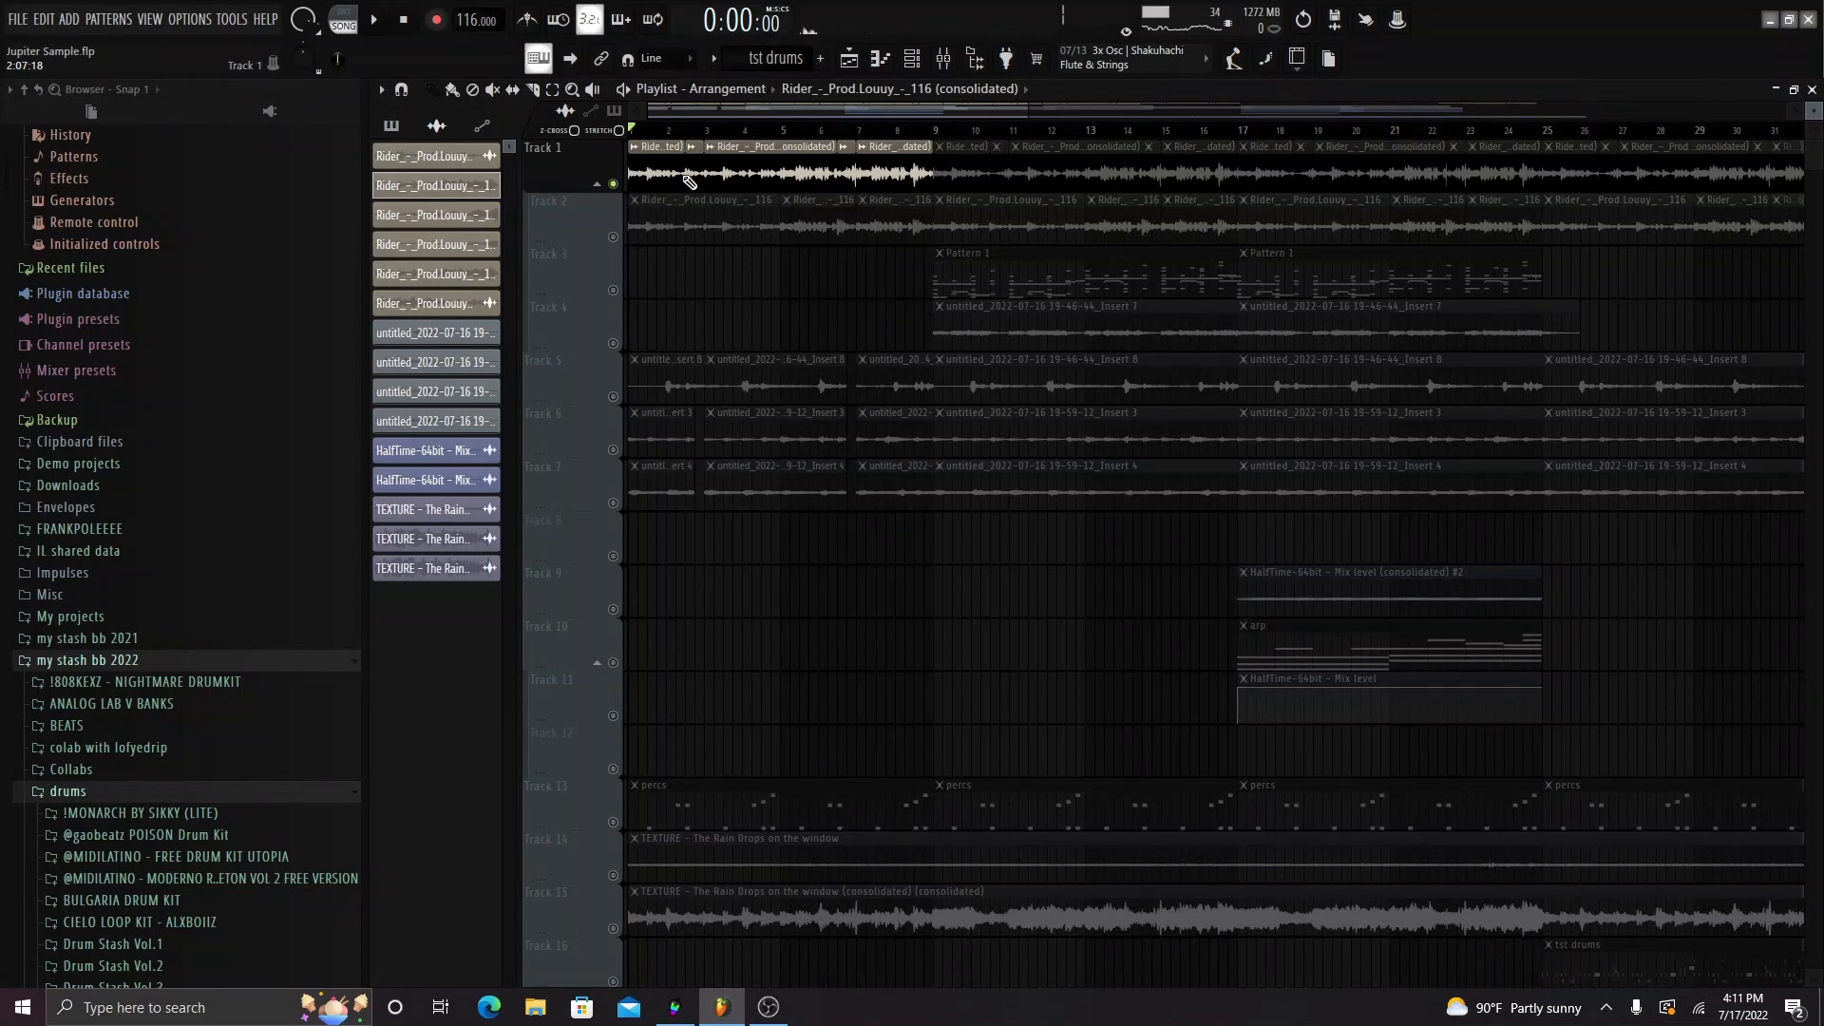
pyautogui.click(691, 148)
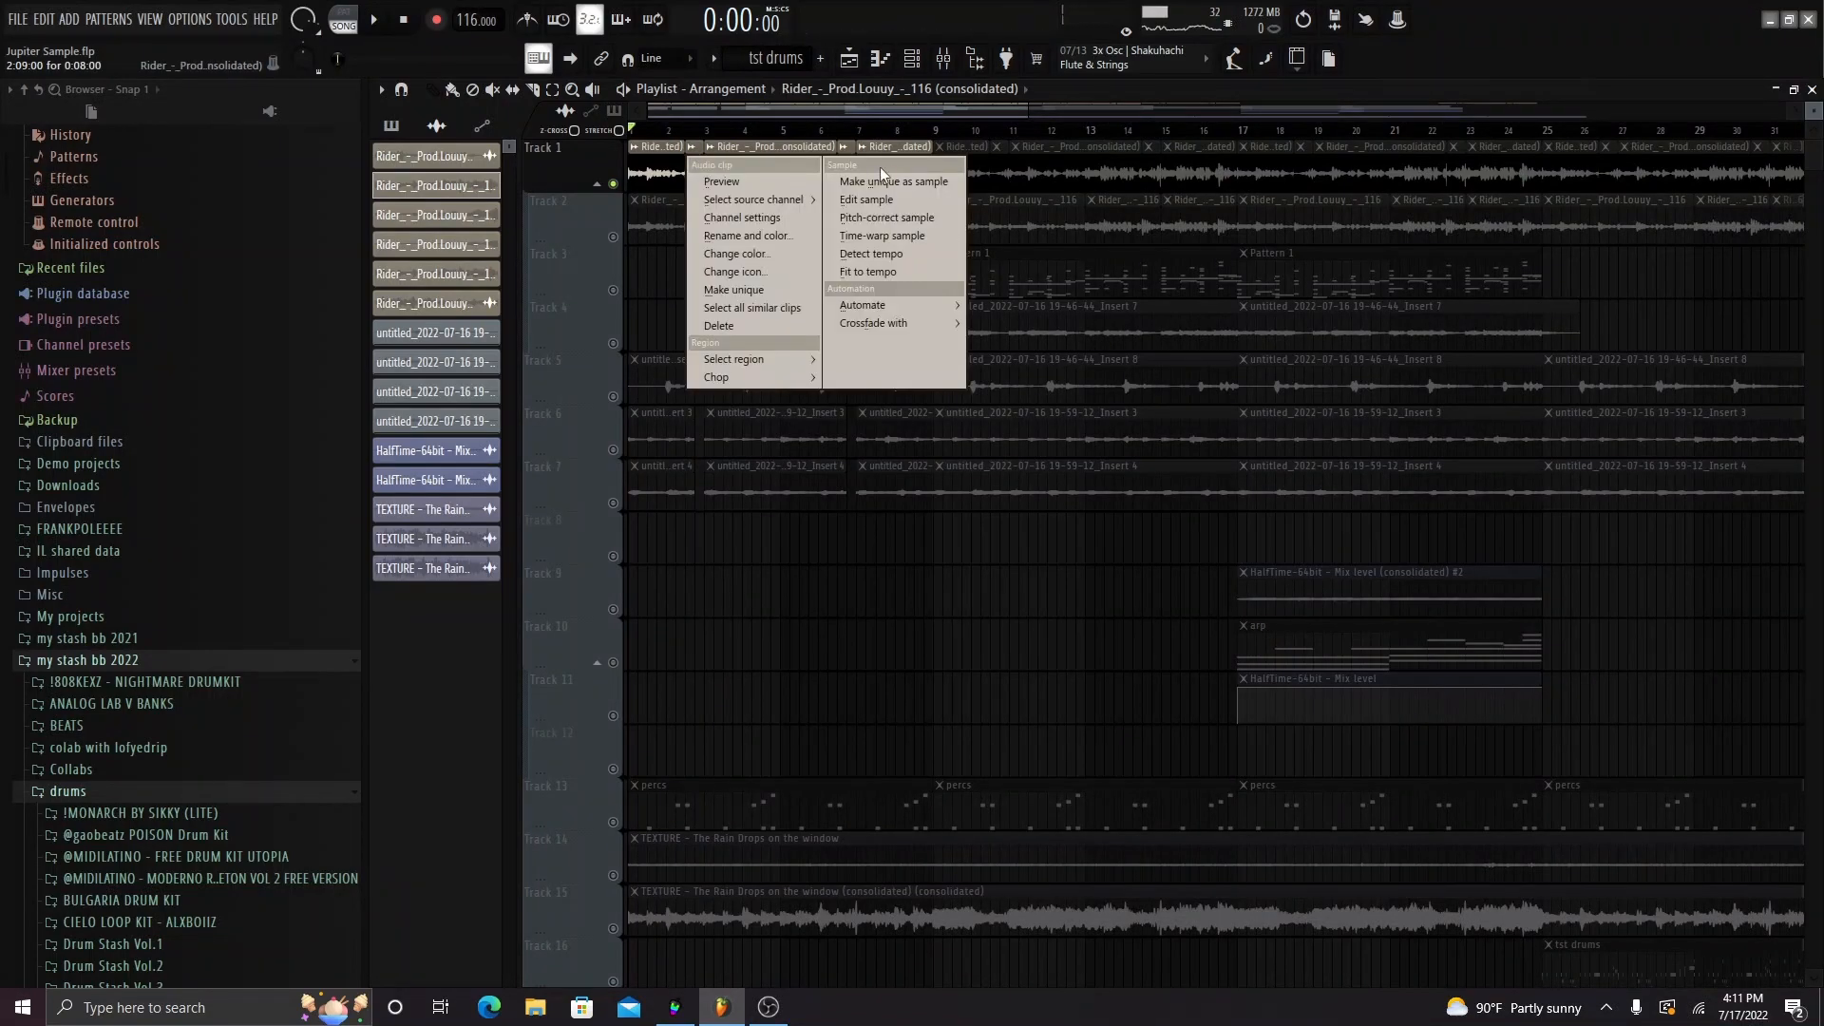
pyautogui.click(897, 179)
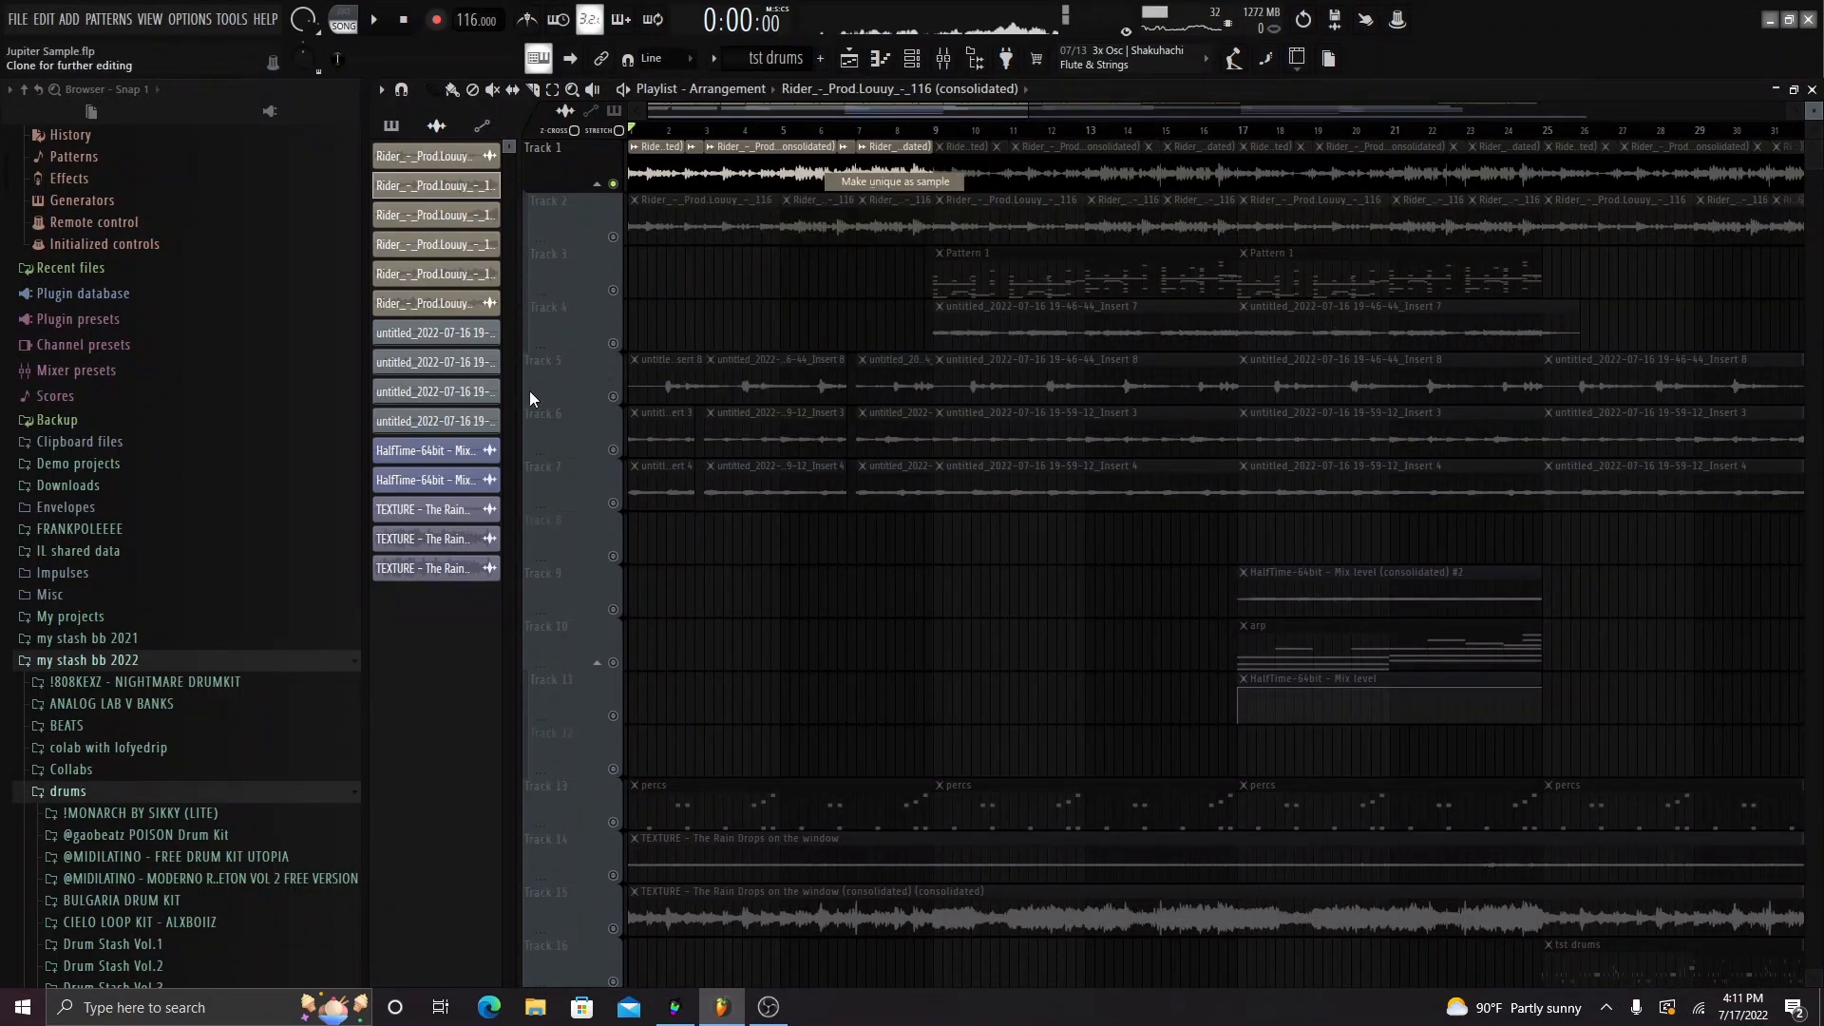
pyautogui.click(848, 656)
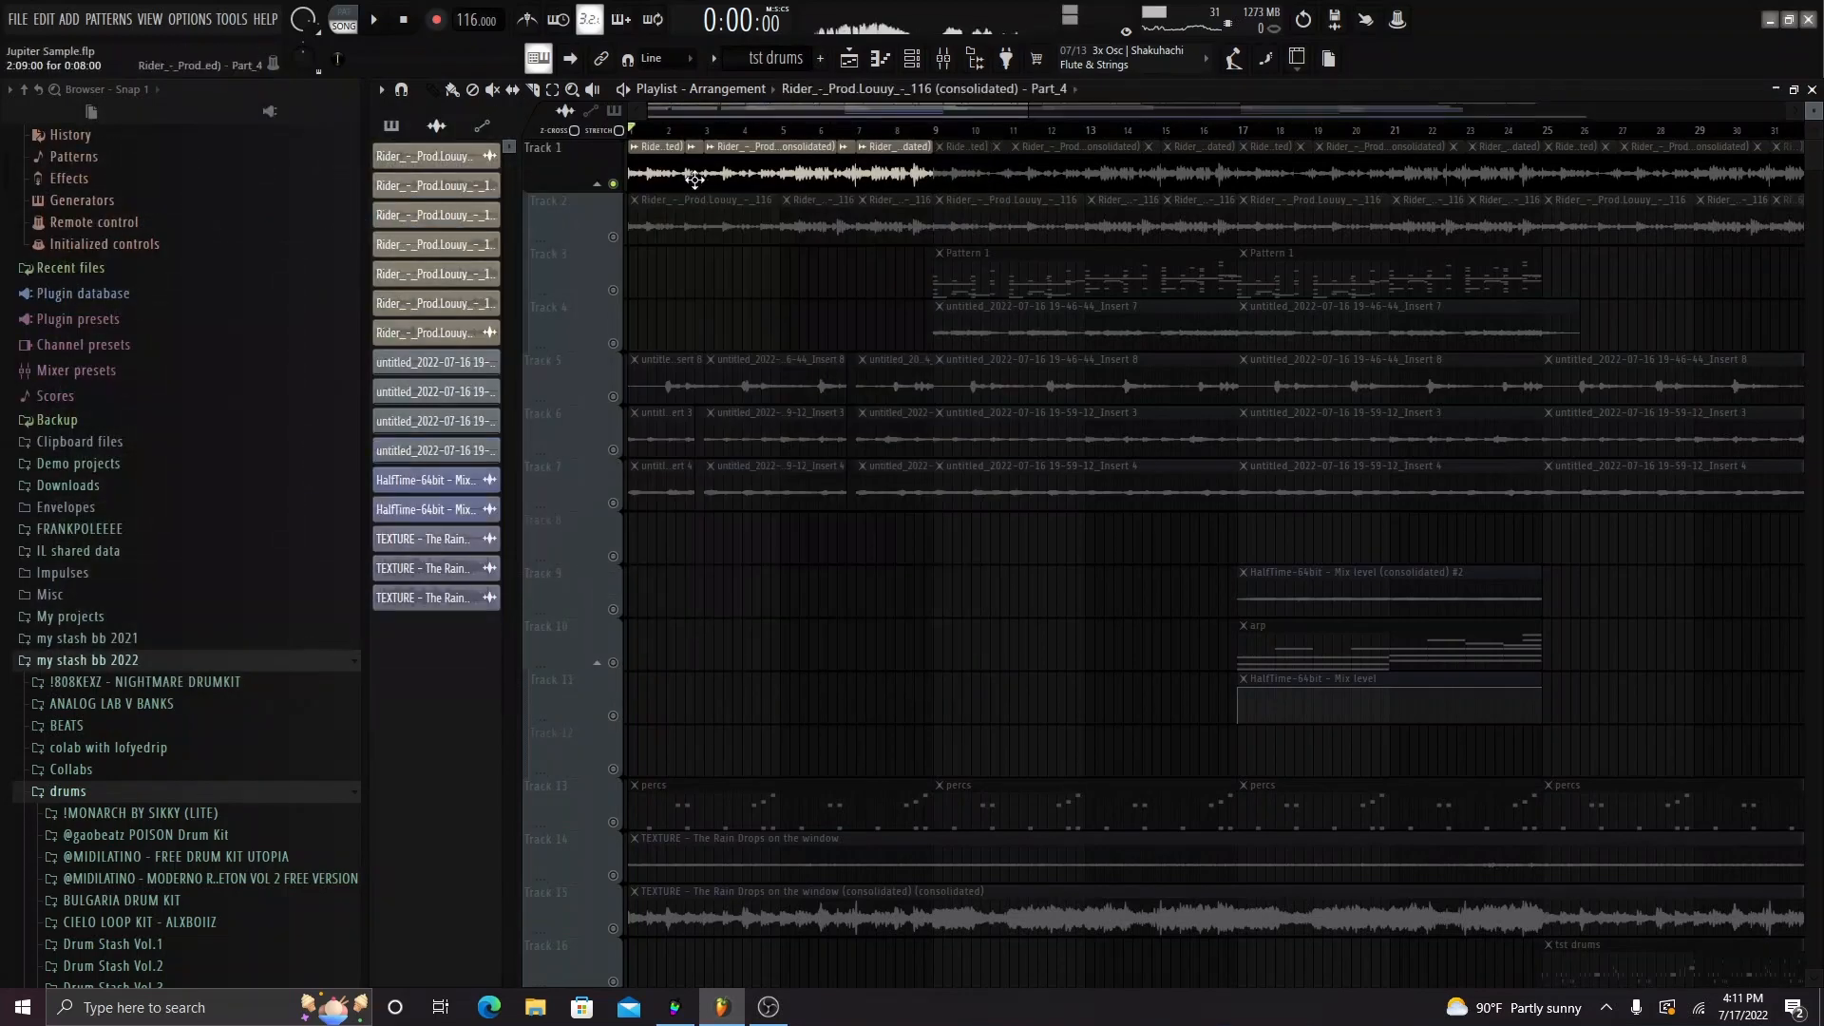
# - Reverse the new unique sample, close its settings and play the opening bars of Track 1
pyautogui.click(731, 454)
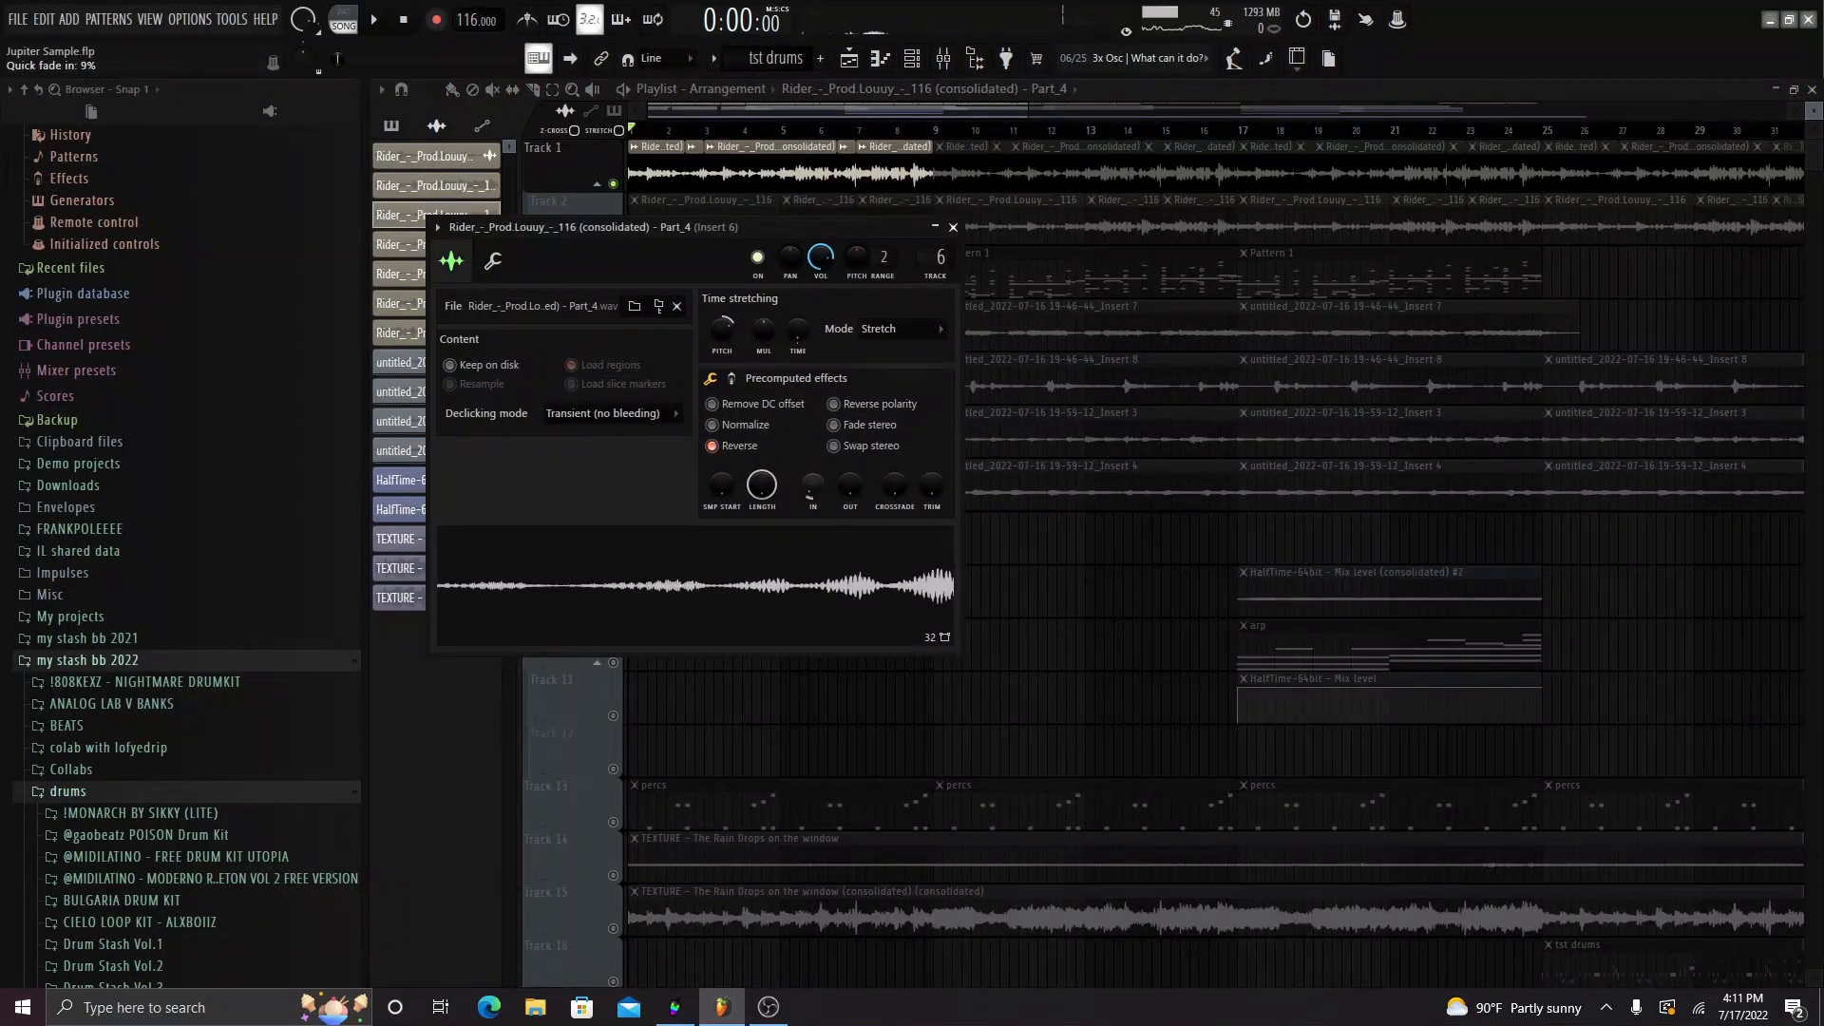
pyautogui.click(955, 231)
pyautogui.press('space')
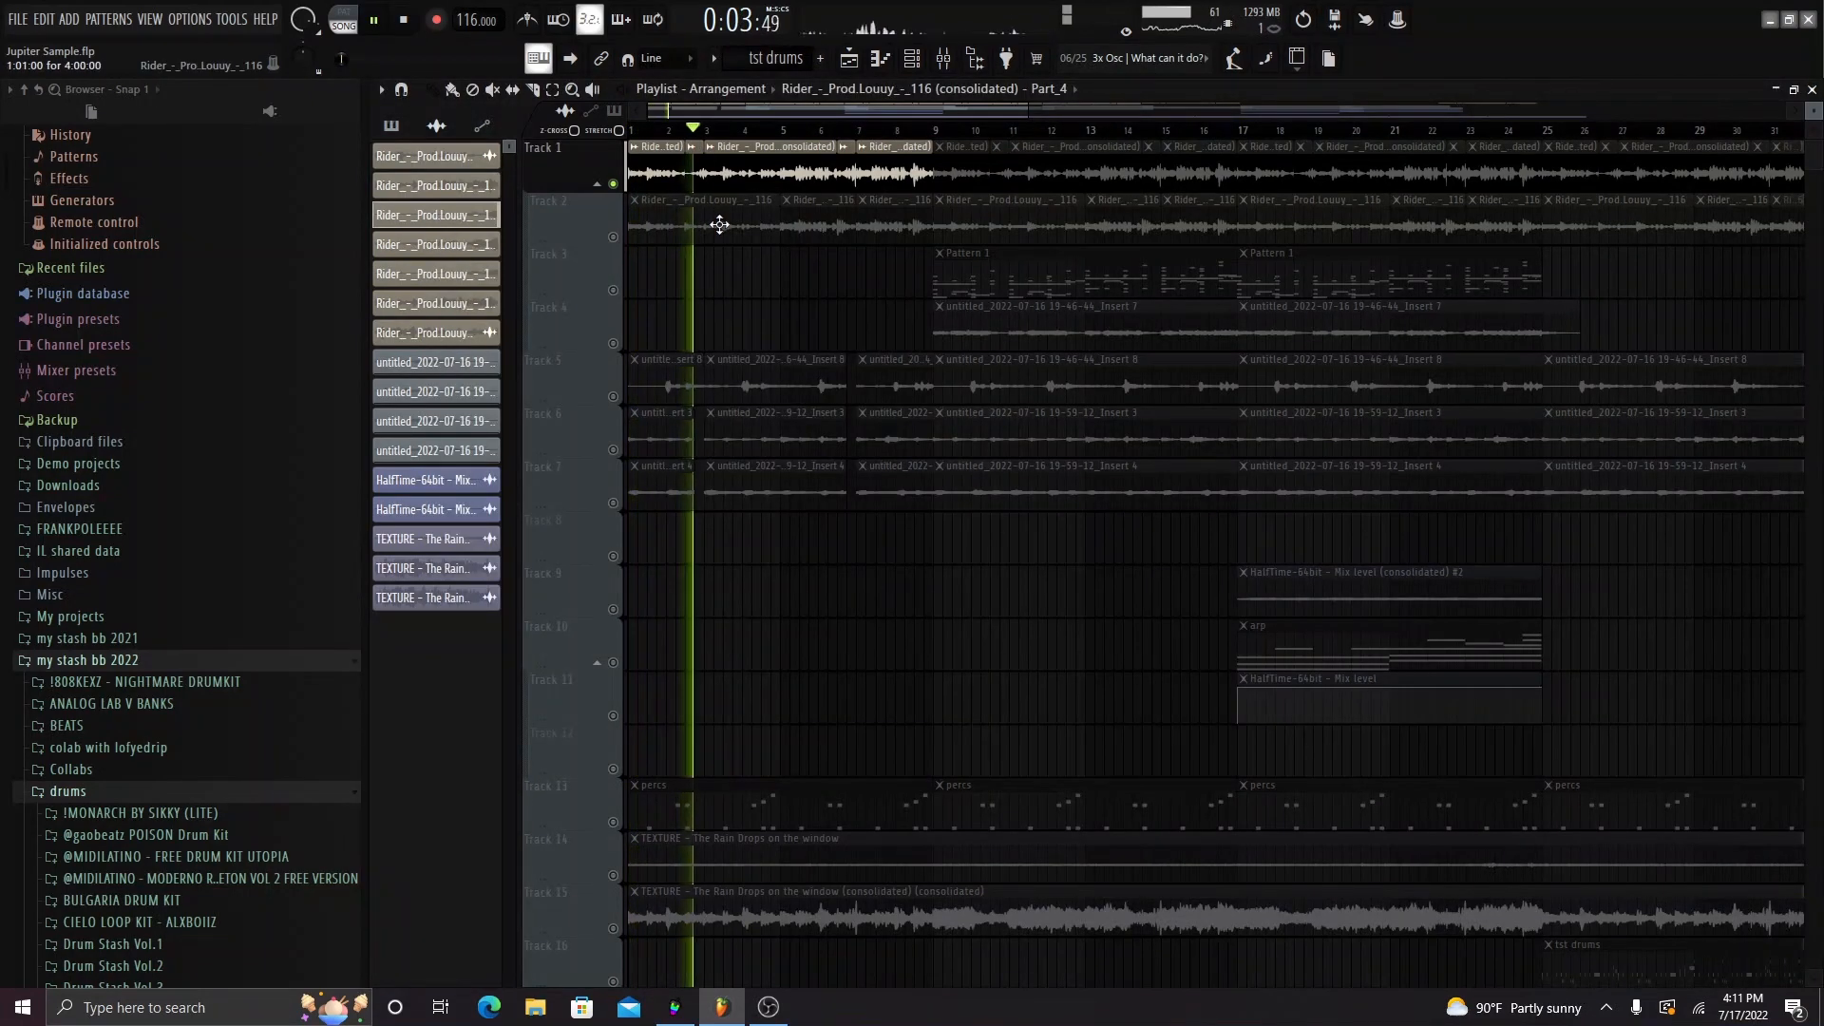
pyautogui.press('space')
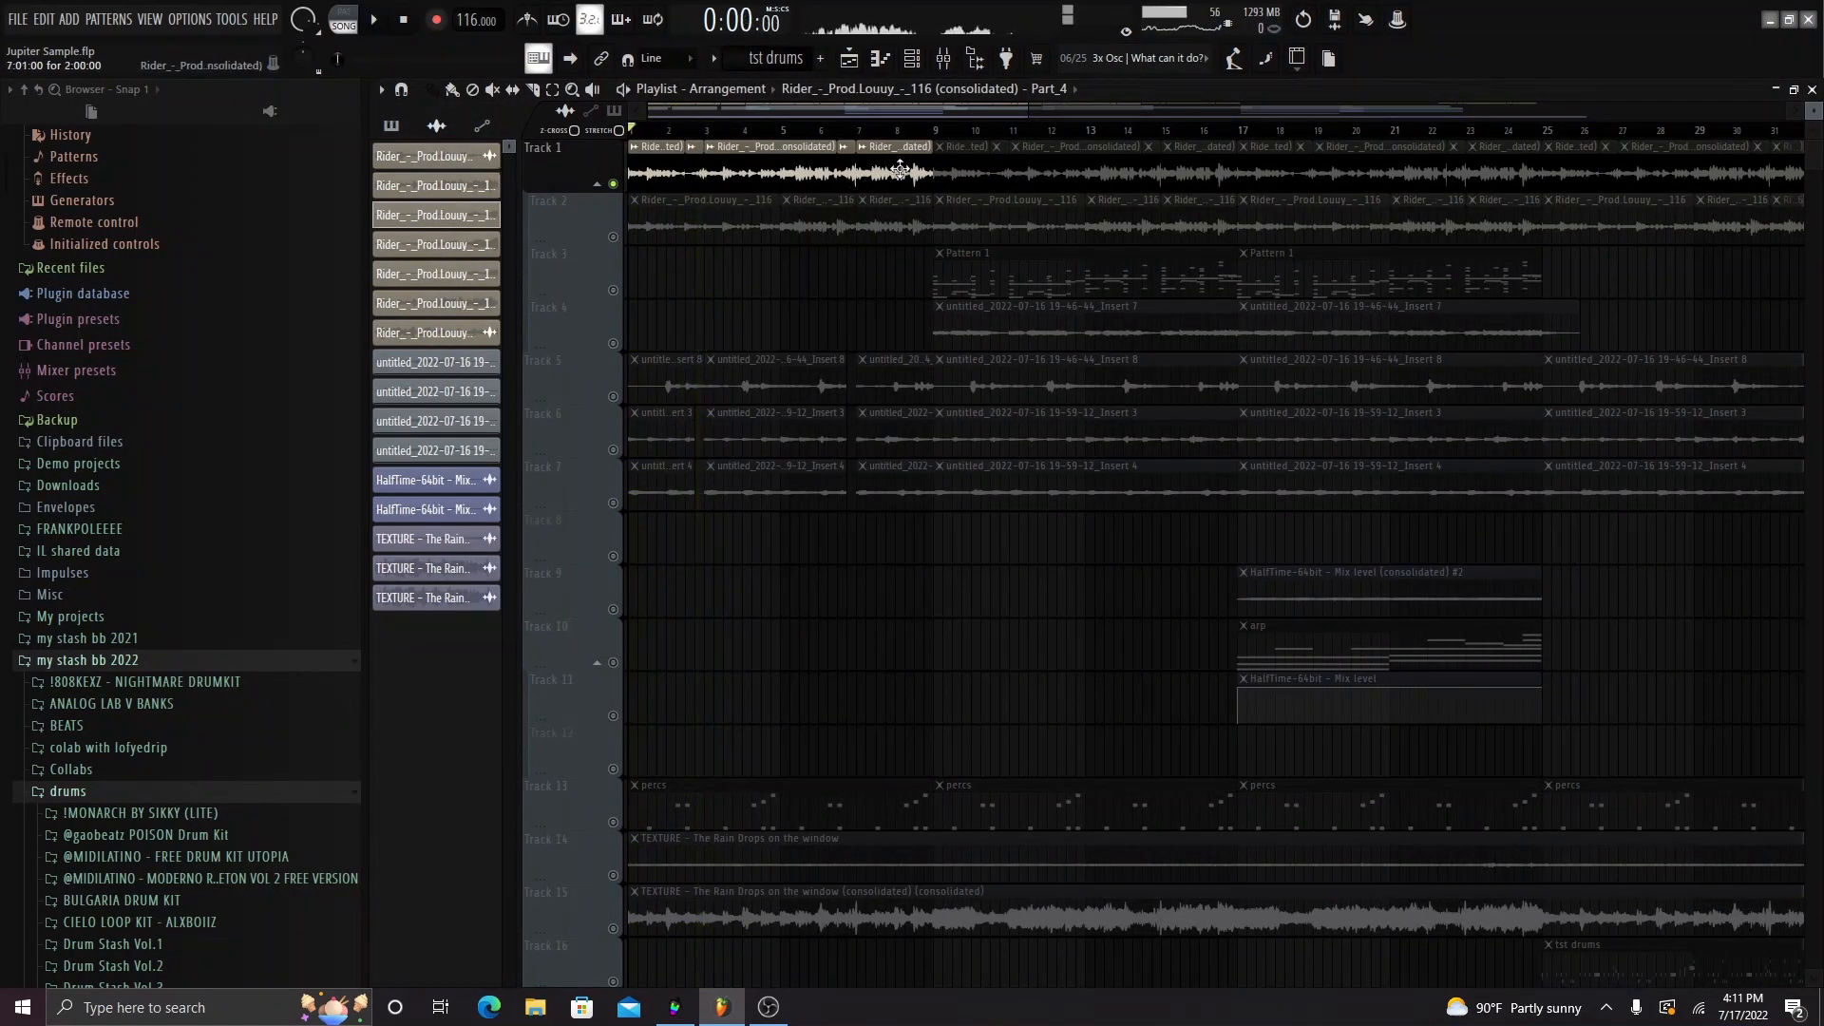
# - Take Track 1 out of solo to reactivate all playlist tracks
pyautogui.moveTo(900, 169); pyautogui.dragTo(661, 181)
pyautogui.keyDown('ctrl'); pyautogui.click(863, 309); pyautogui.keyUp('ctrl')
pyautogui.scroll(-1, 855, 304)
pyautogui.rightClick(615, 185)
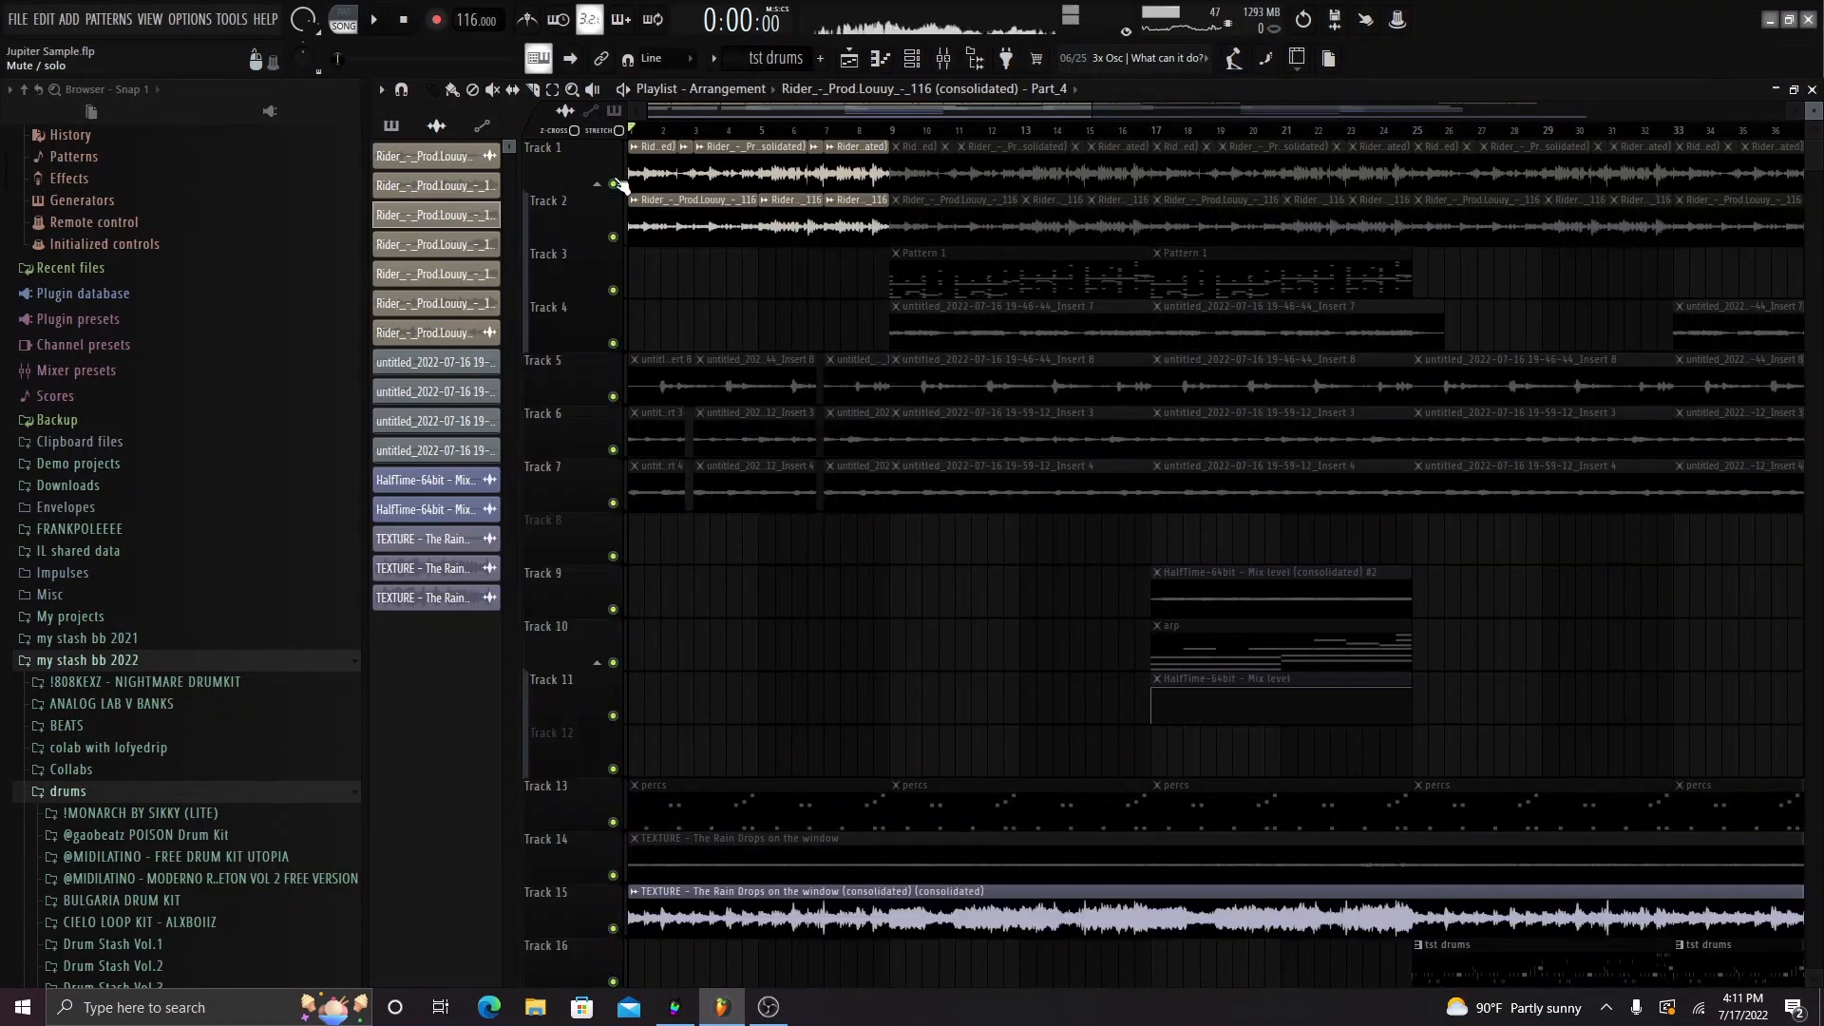
# - Select Pattern 1, open its Memorymode synth, dismiss the demo notice and display the synth's preset list
pyautogui.click(392, 127)
pyautogui.doubleClick(427, 157)
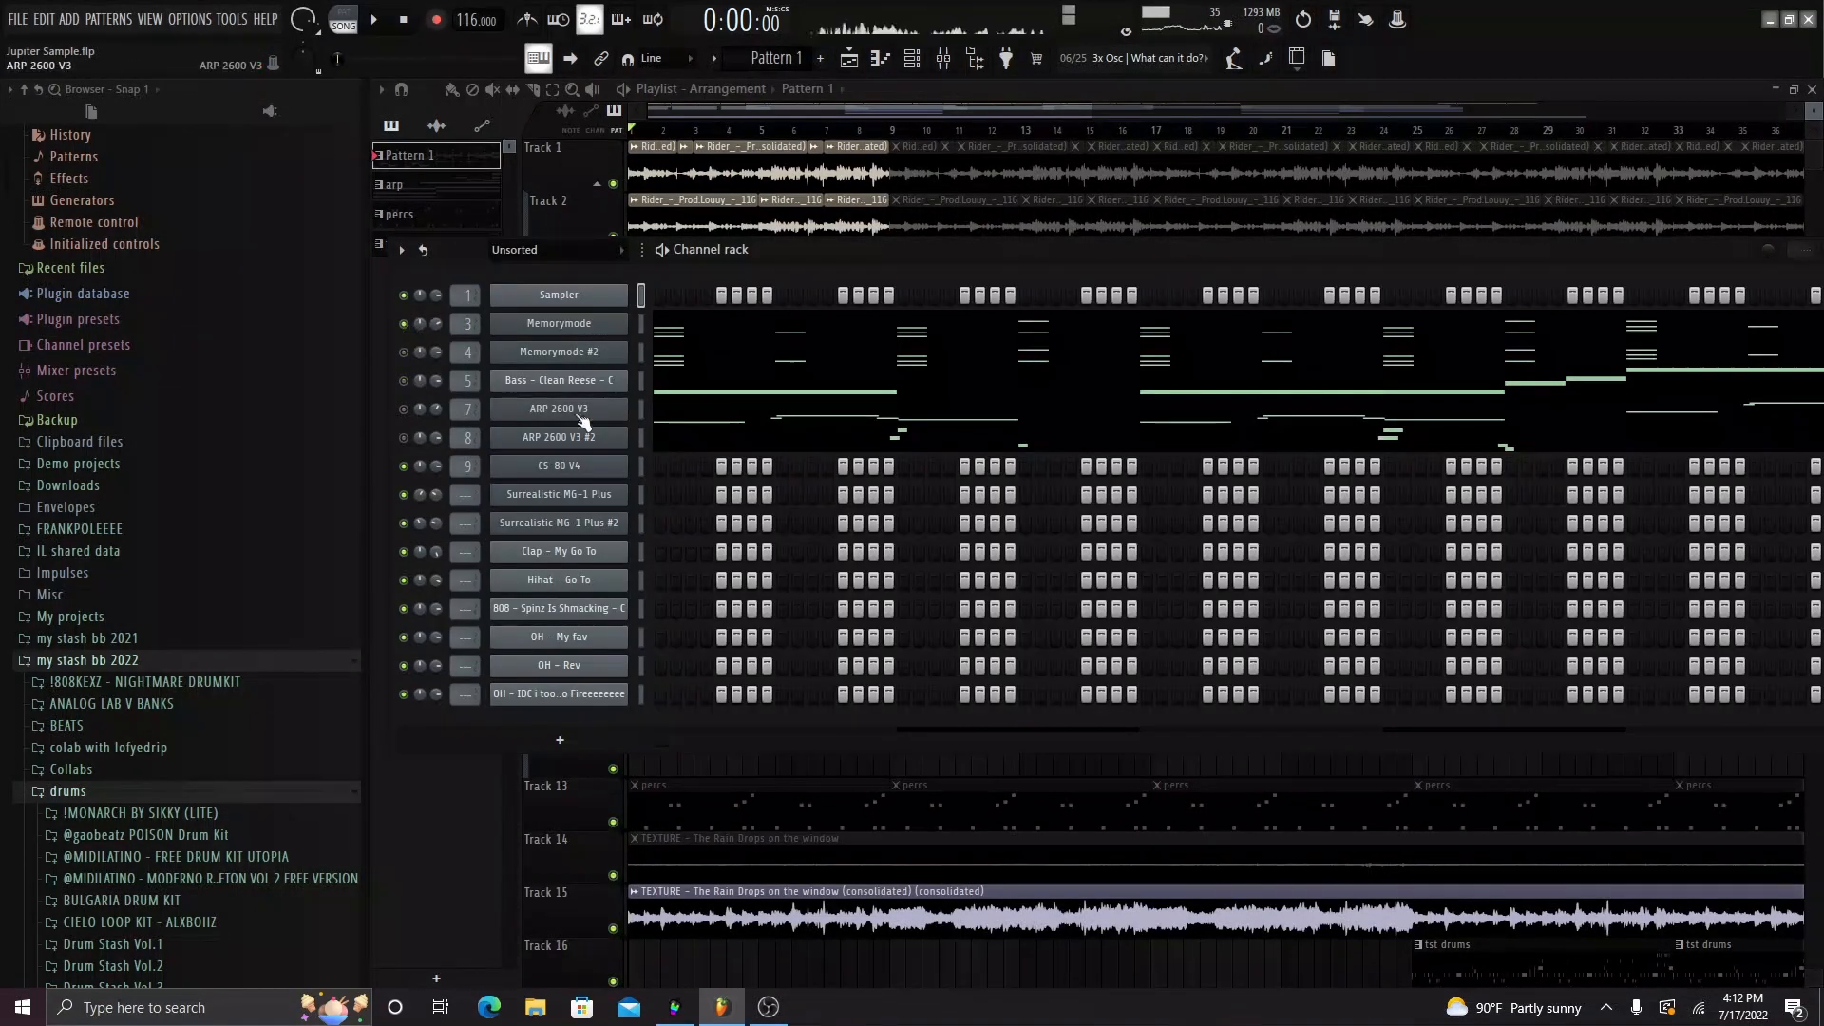
pyautogui.click(586, 325)
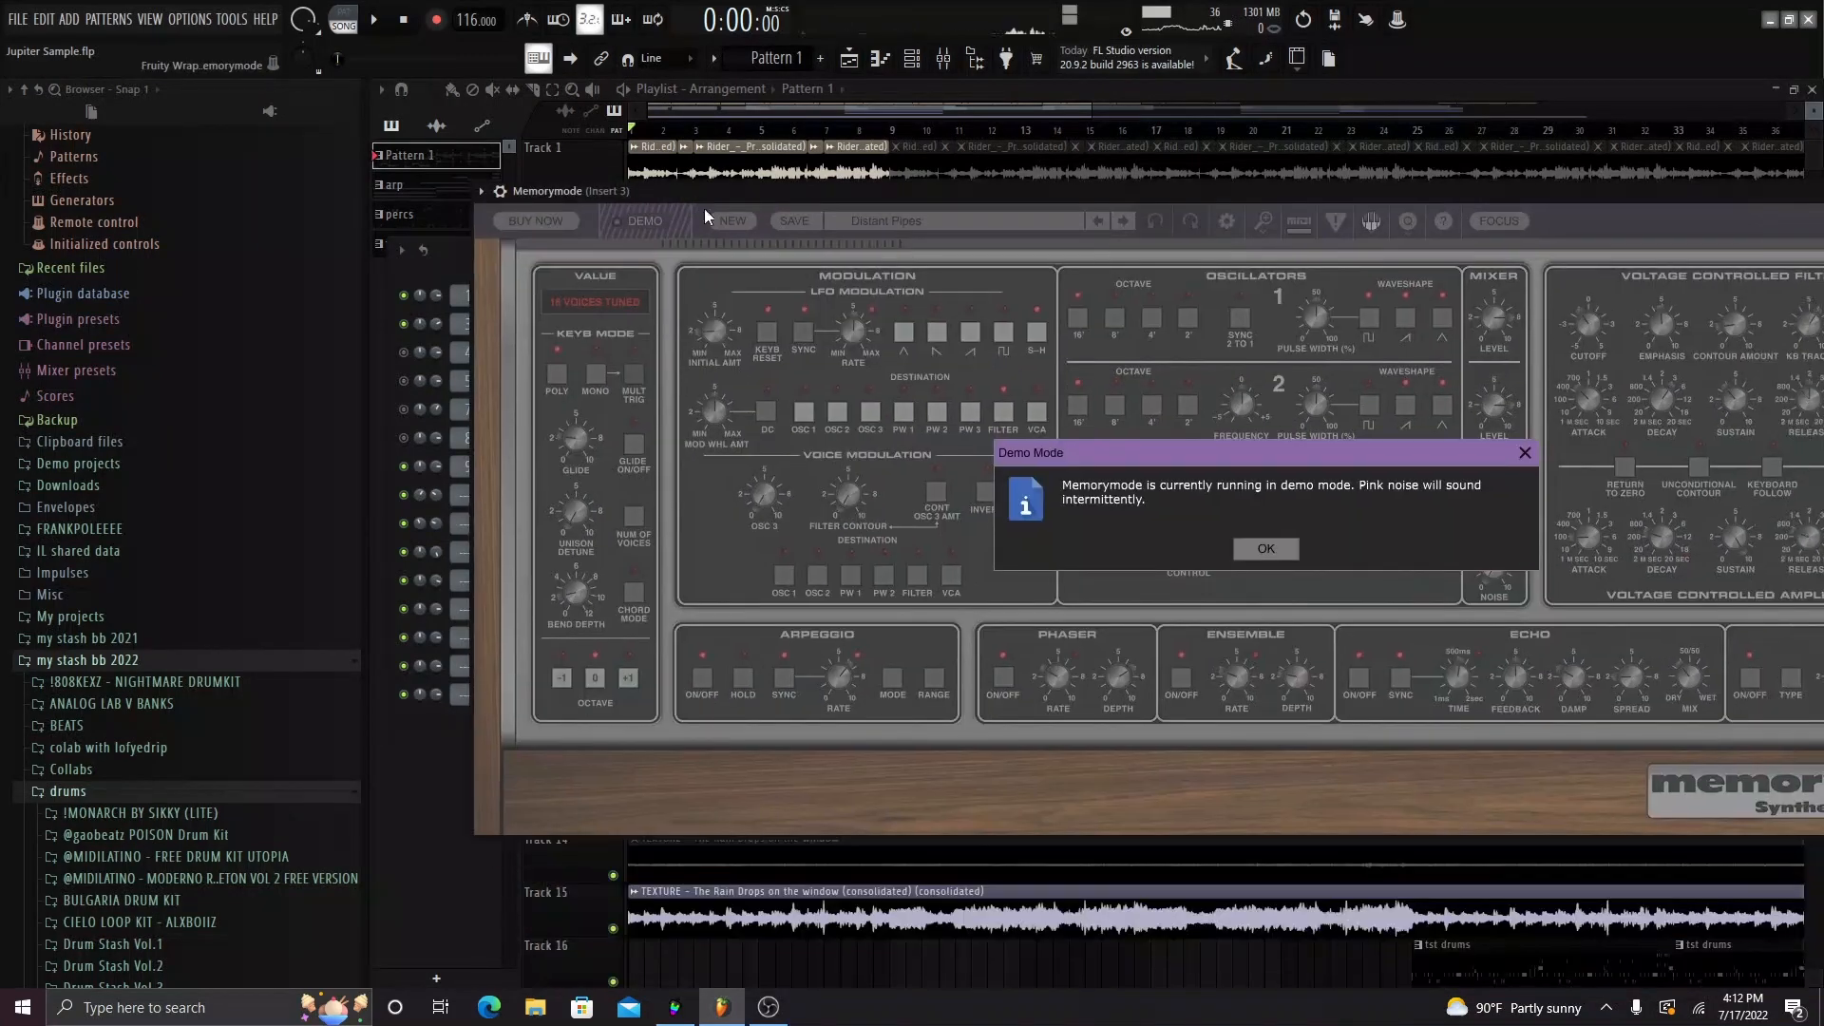
pyautogui.click(1269, 548)
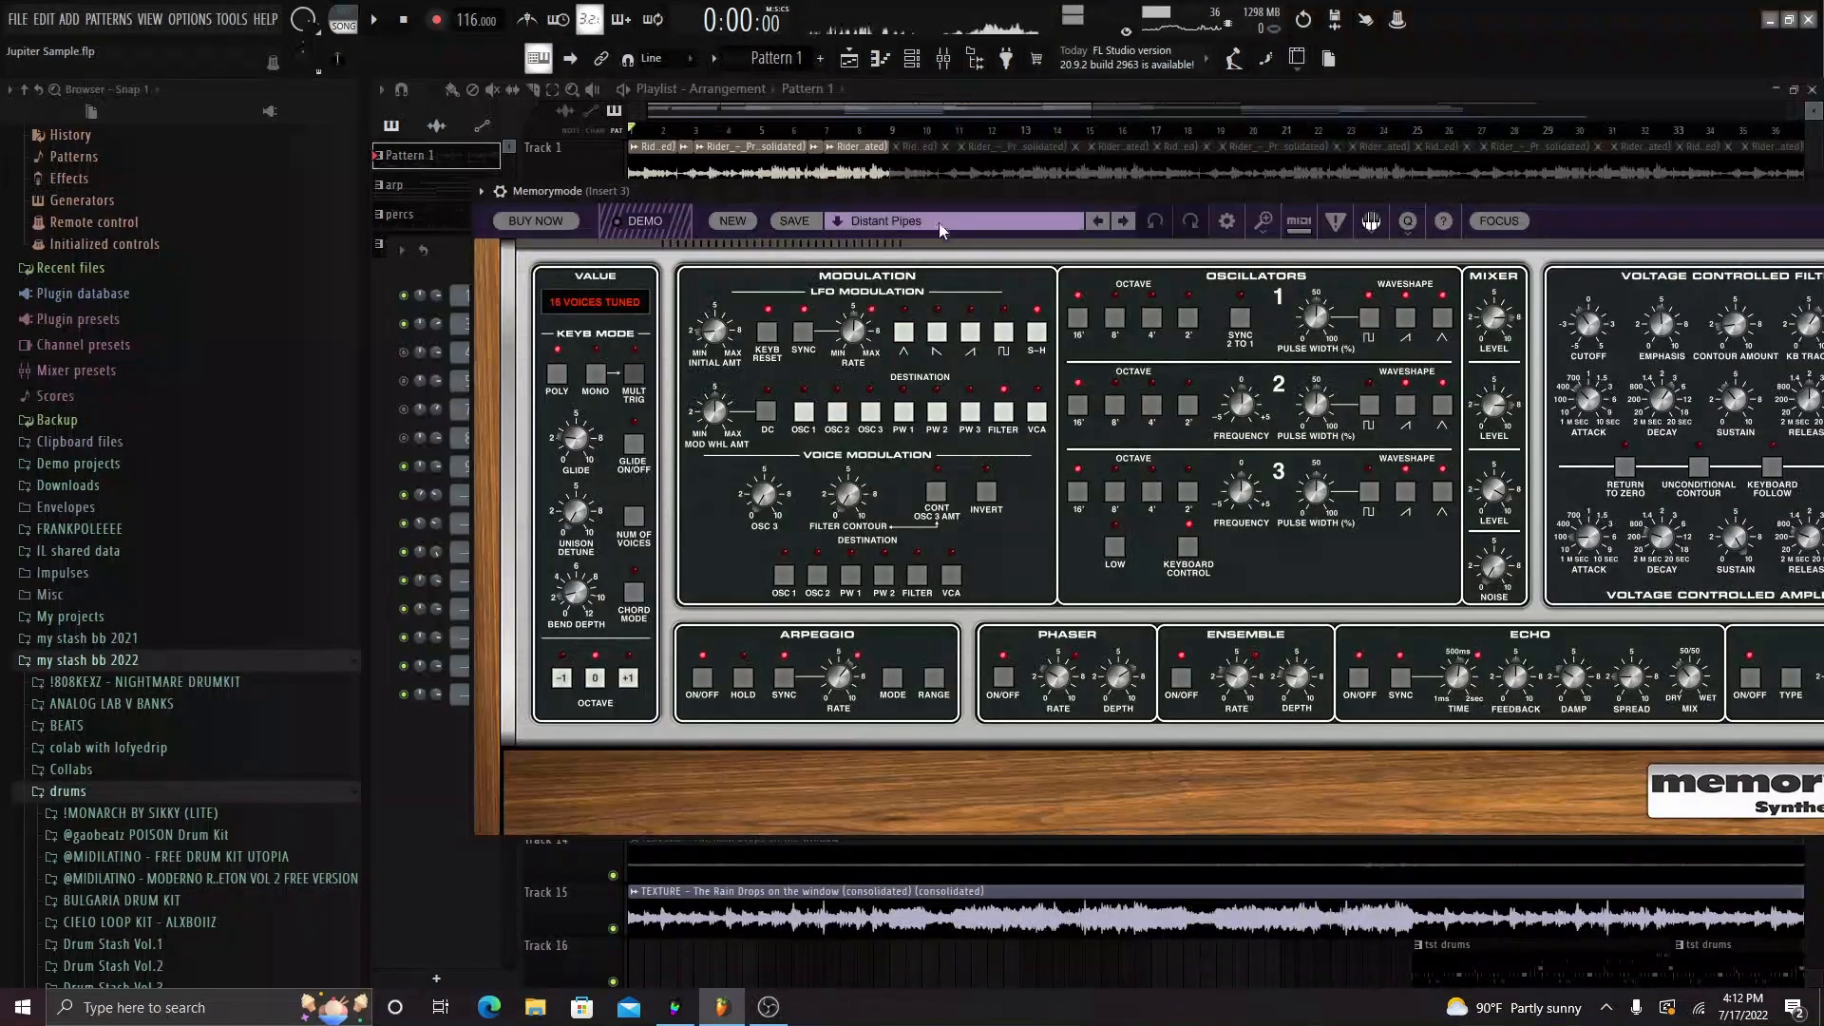
pyautogui.click(866, 228)
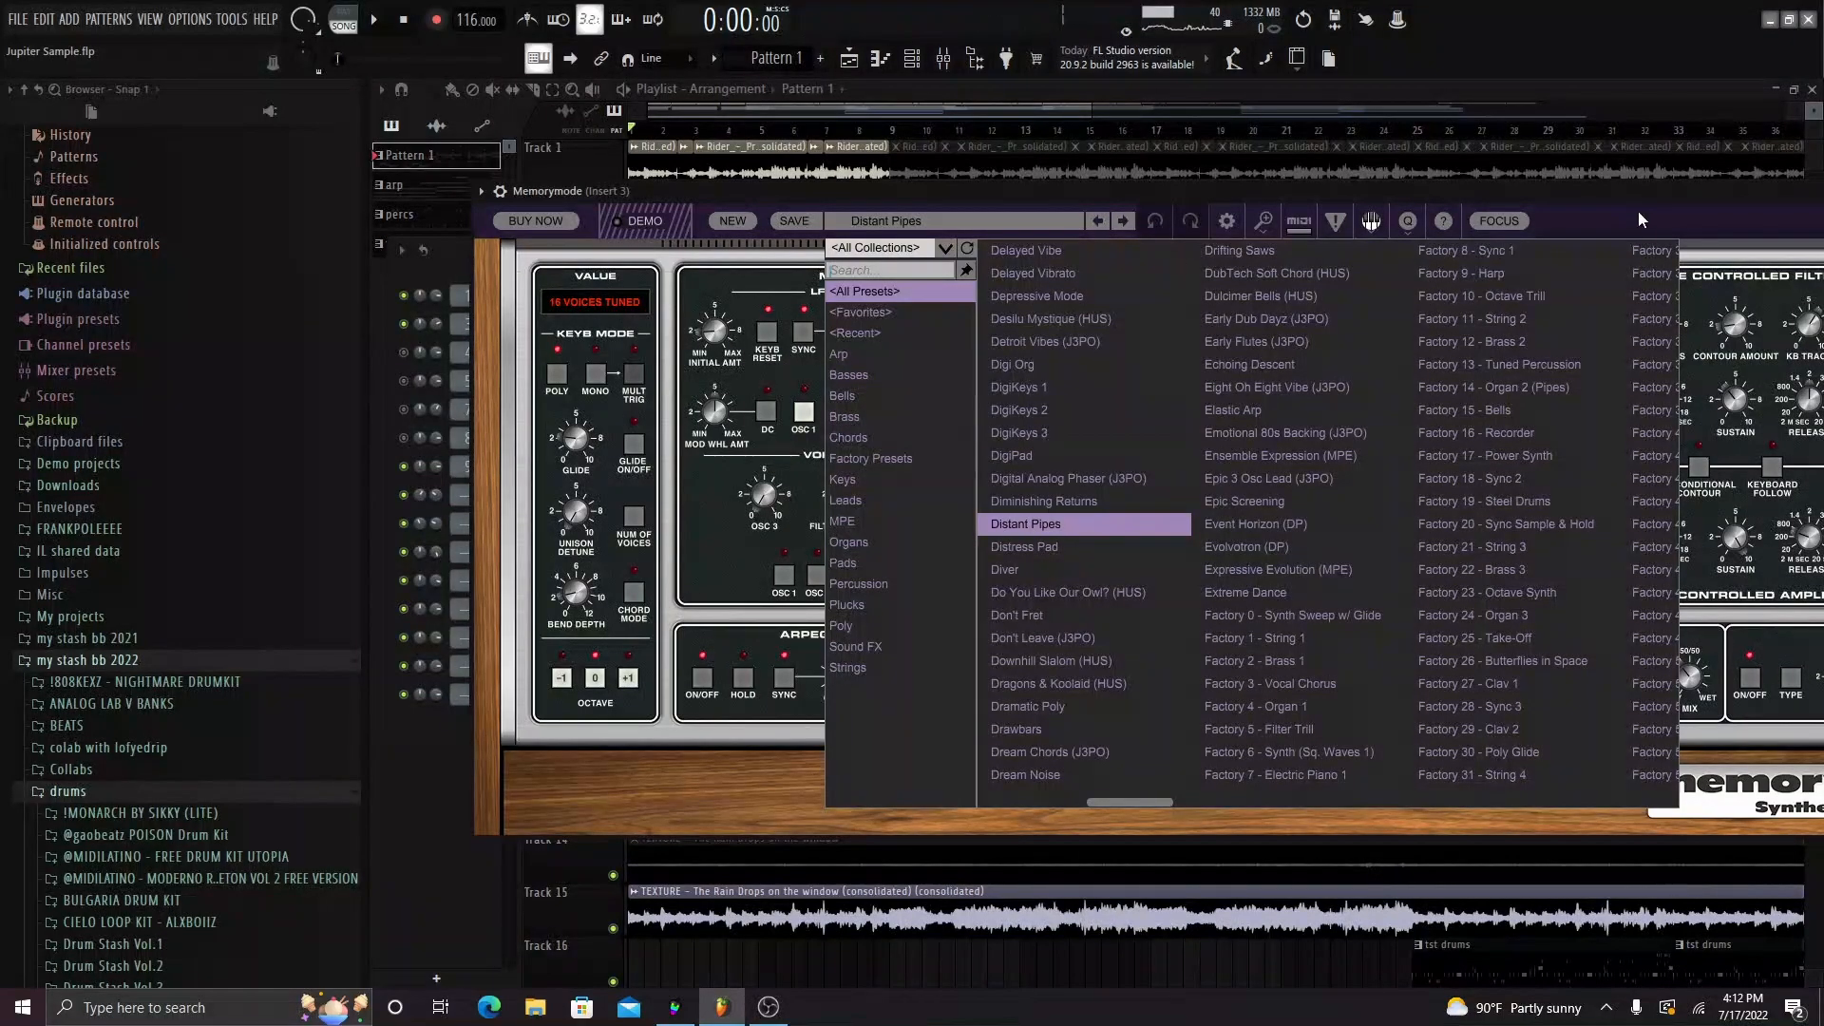
# - Play Pattern 1's Memorymode notes in the piano roll and open the Fruity parametric EQ 2 on Insert 3
pyautogui.press('space')
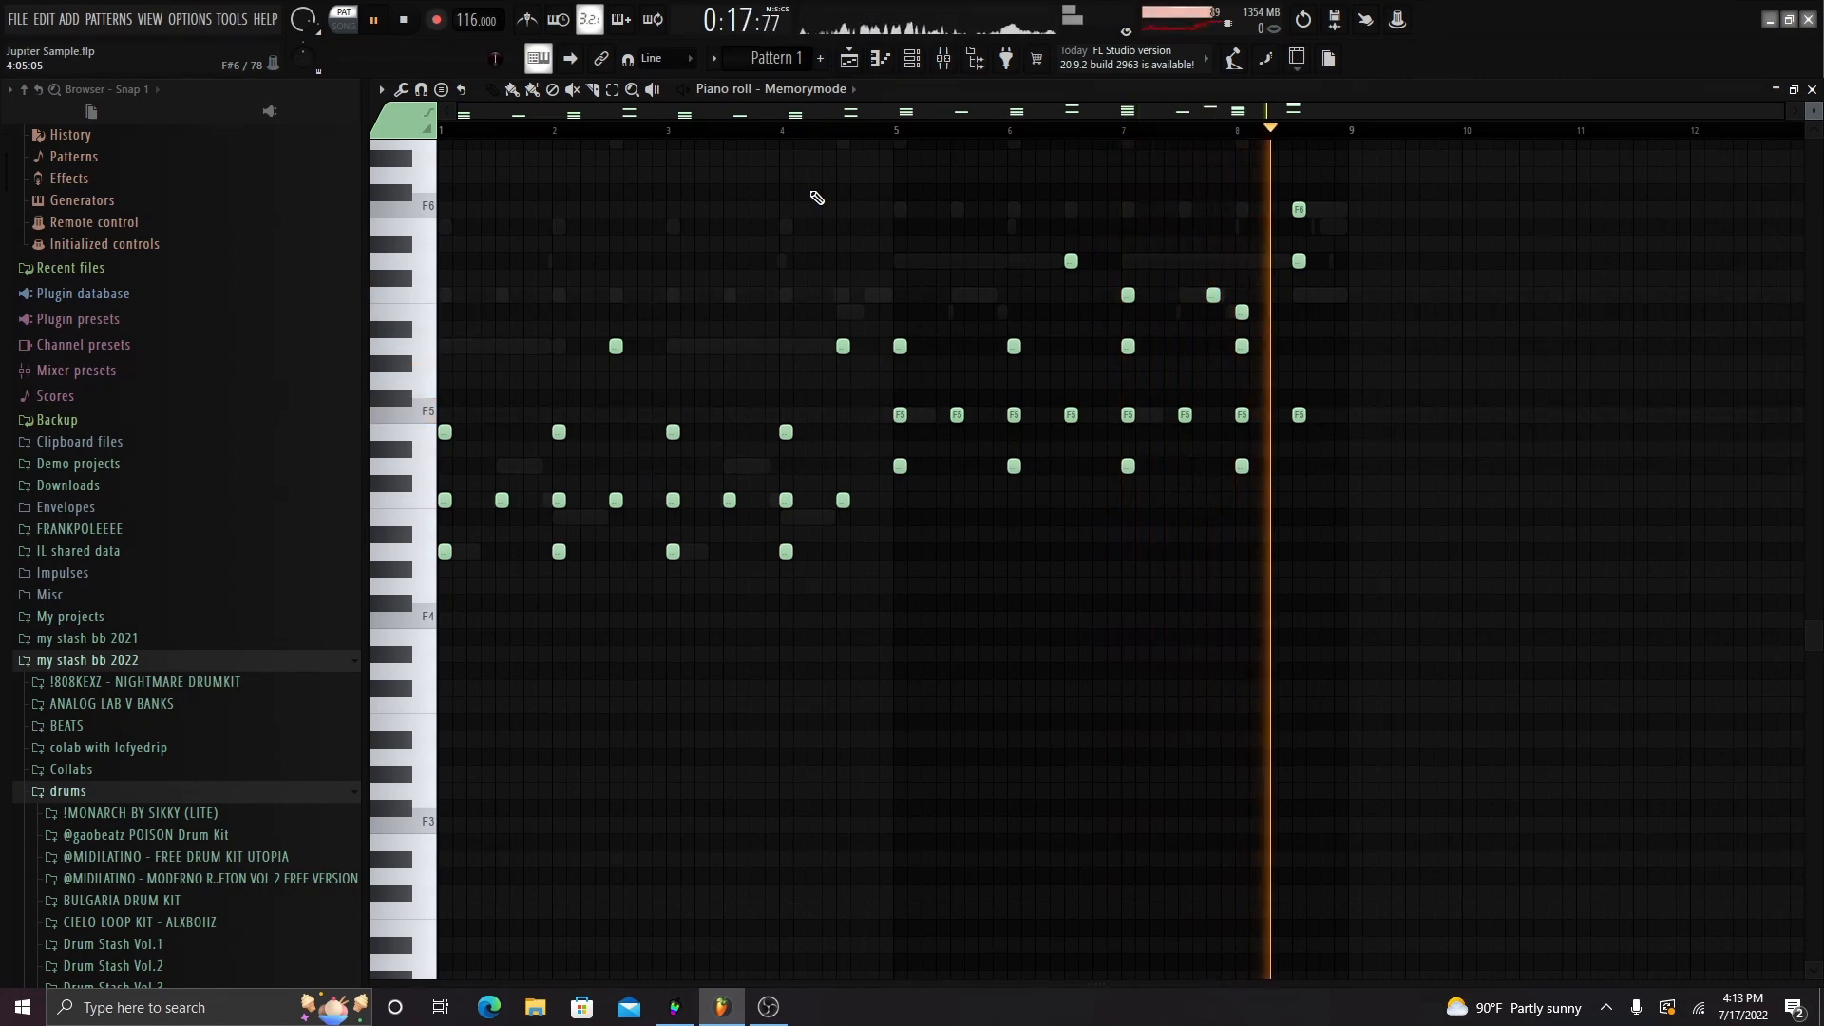
pyautogui.press('space')
pyautogui.press('F9')
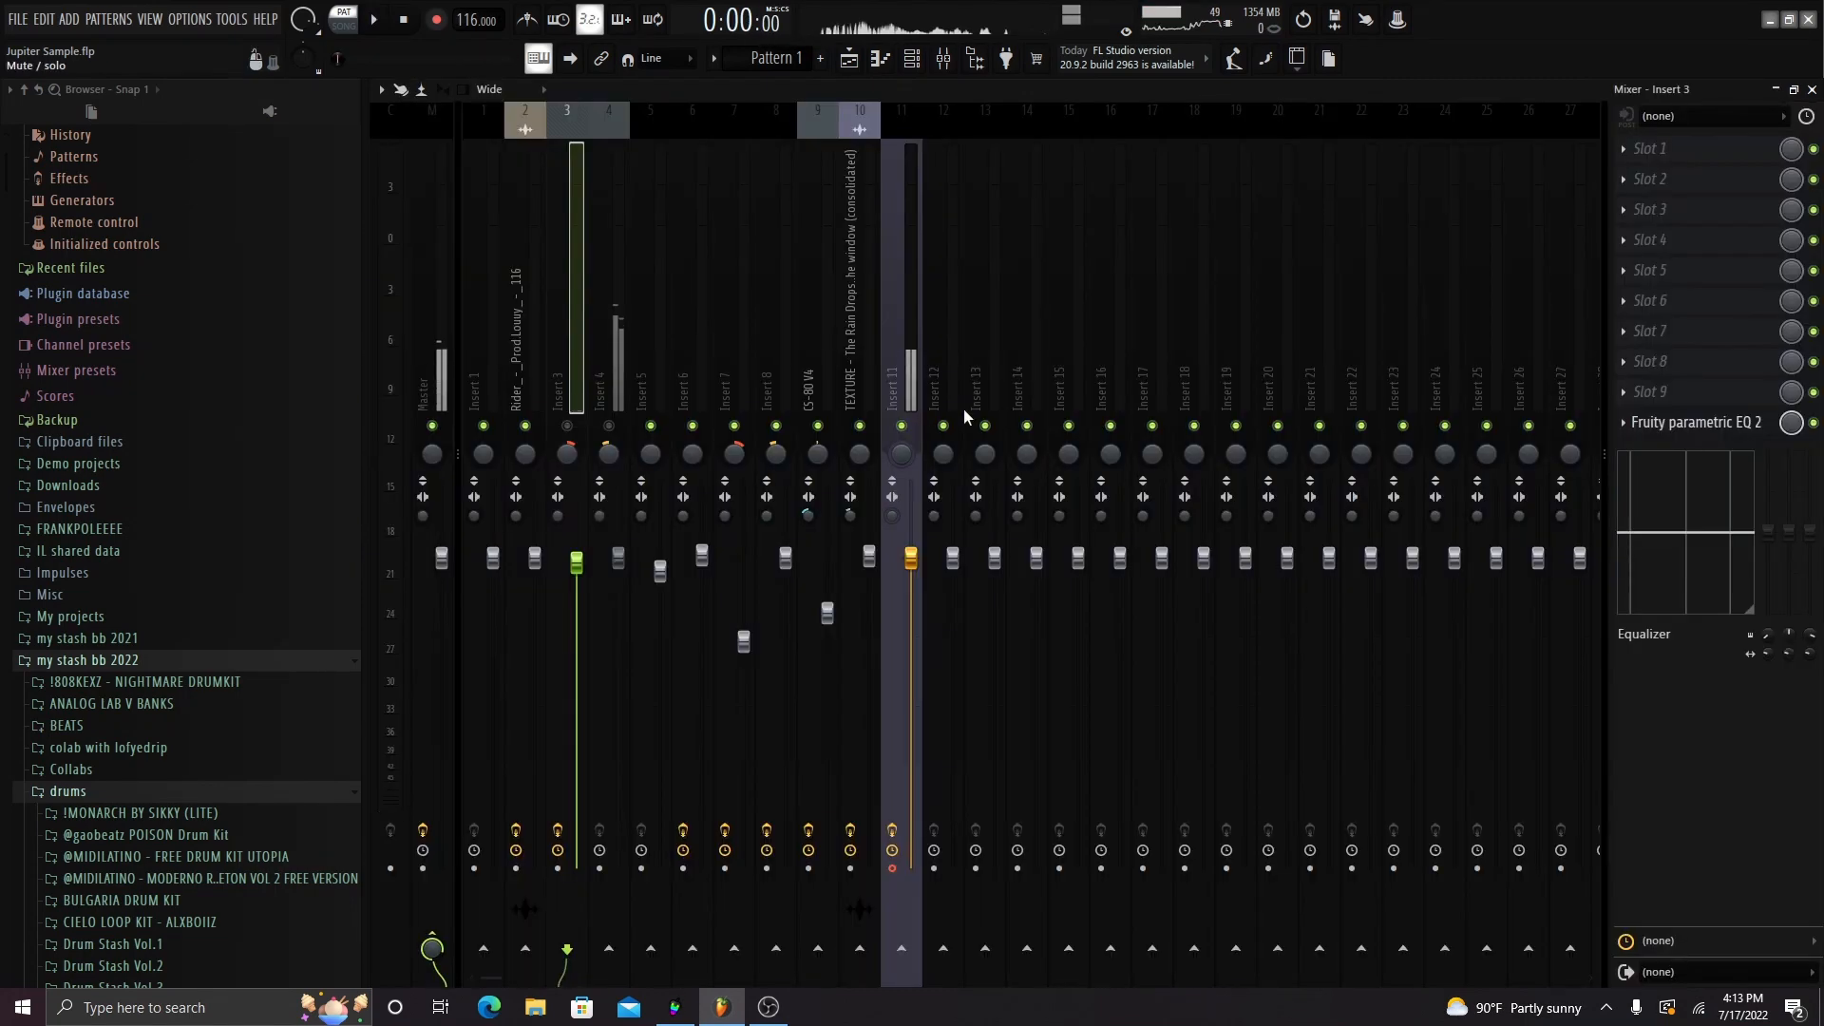
pyautogui.click(1707, 430)
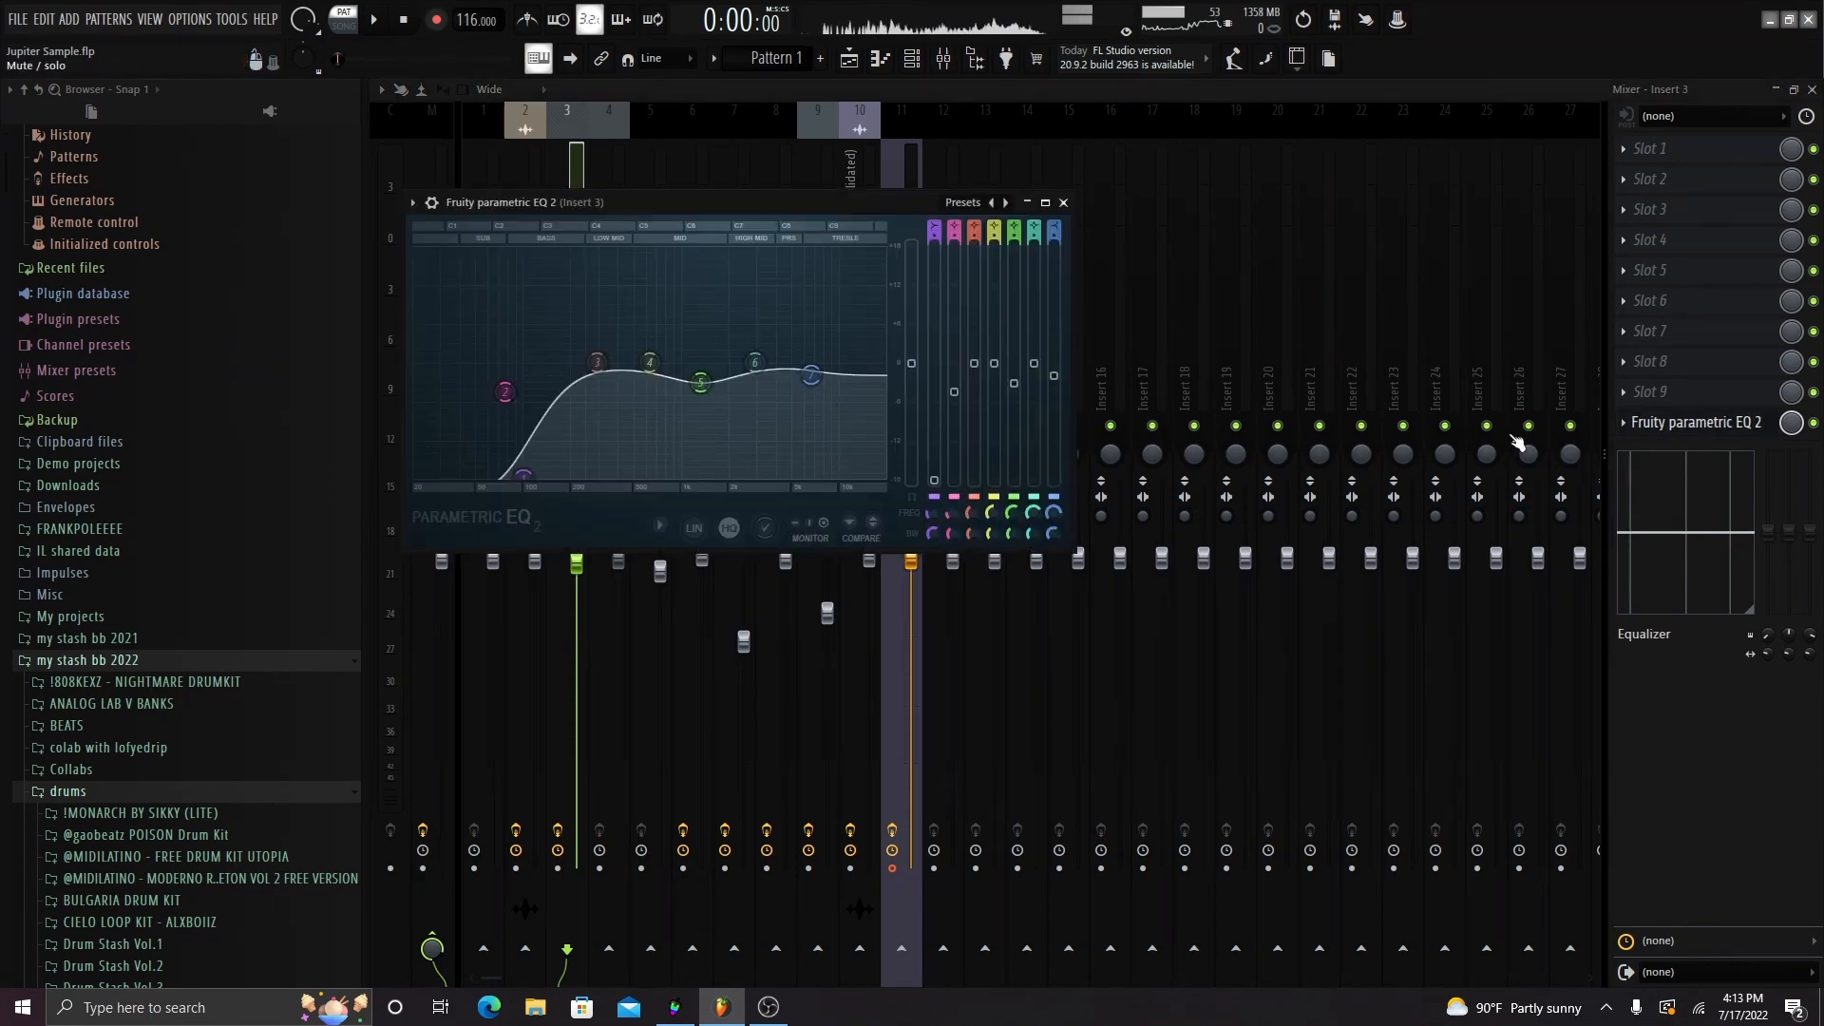
# - Close Insert 3's EQ, open the Memorymode #2 synth, dismiss the demo notice and display its preset list
pyautogui.click(1673, 423)
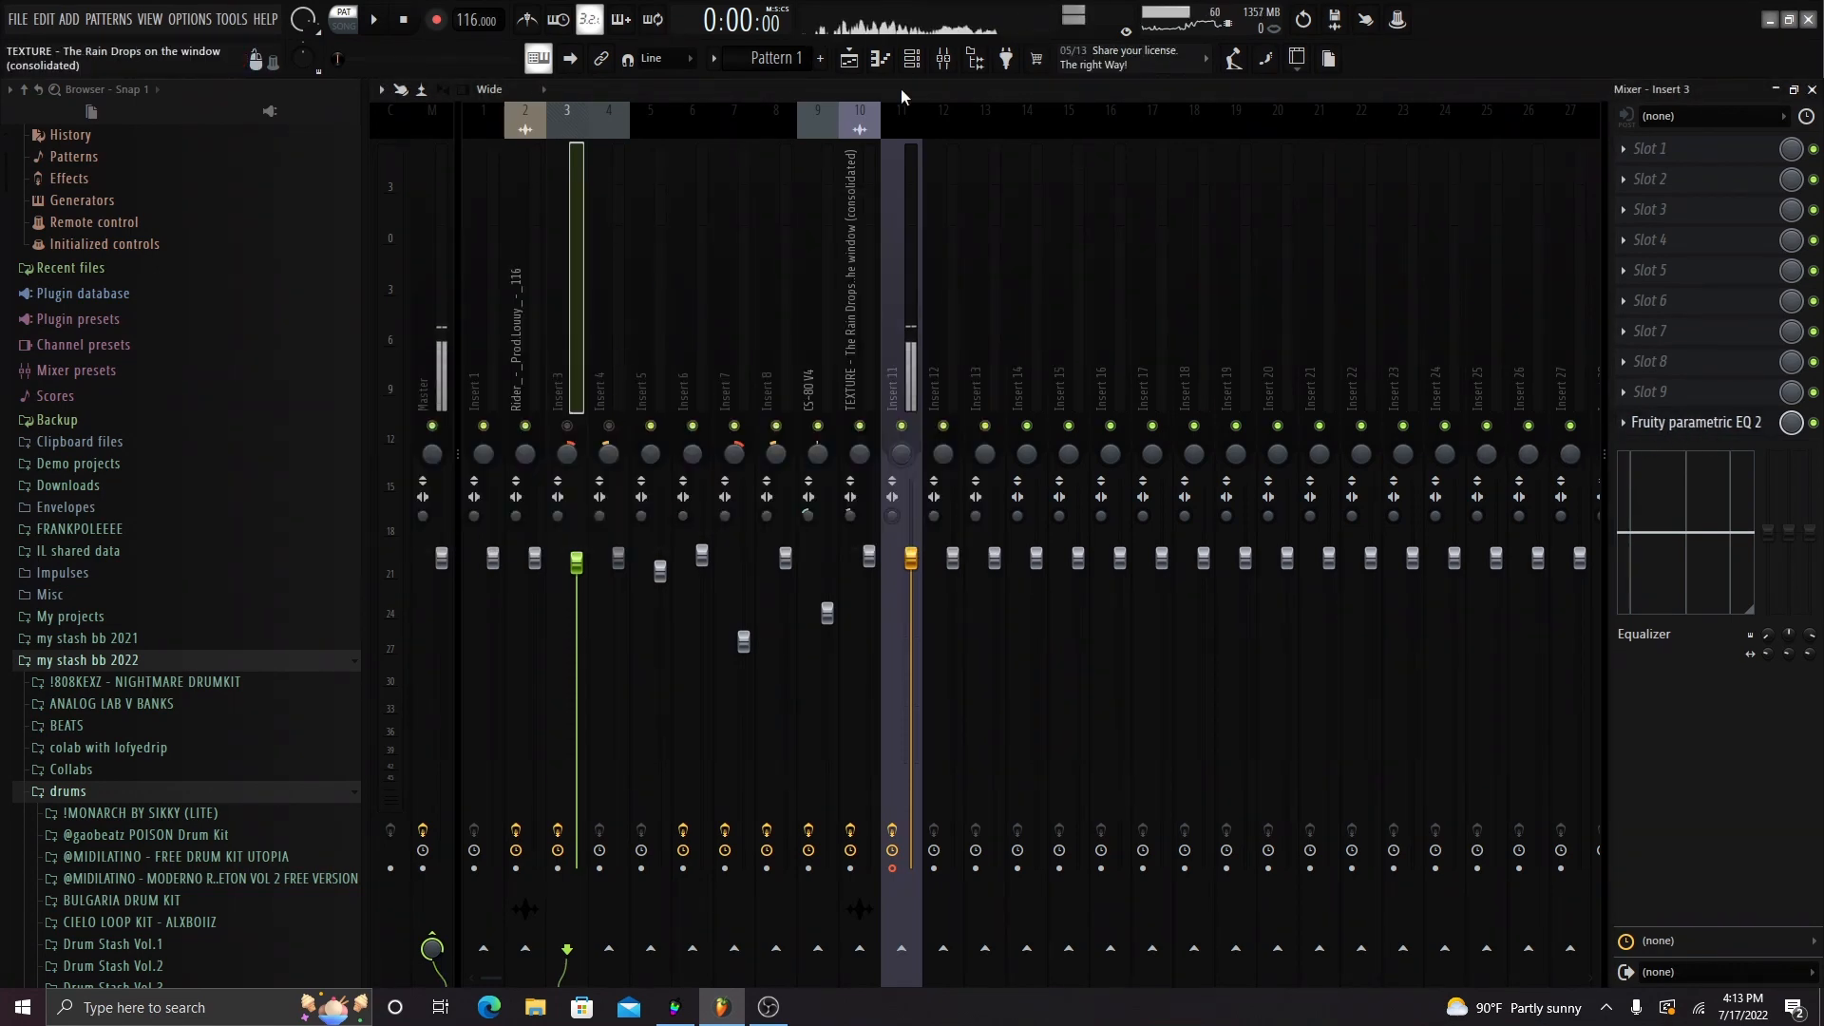
pyautogui.click(914, 62)
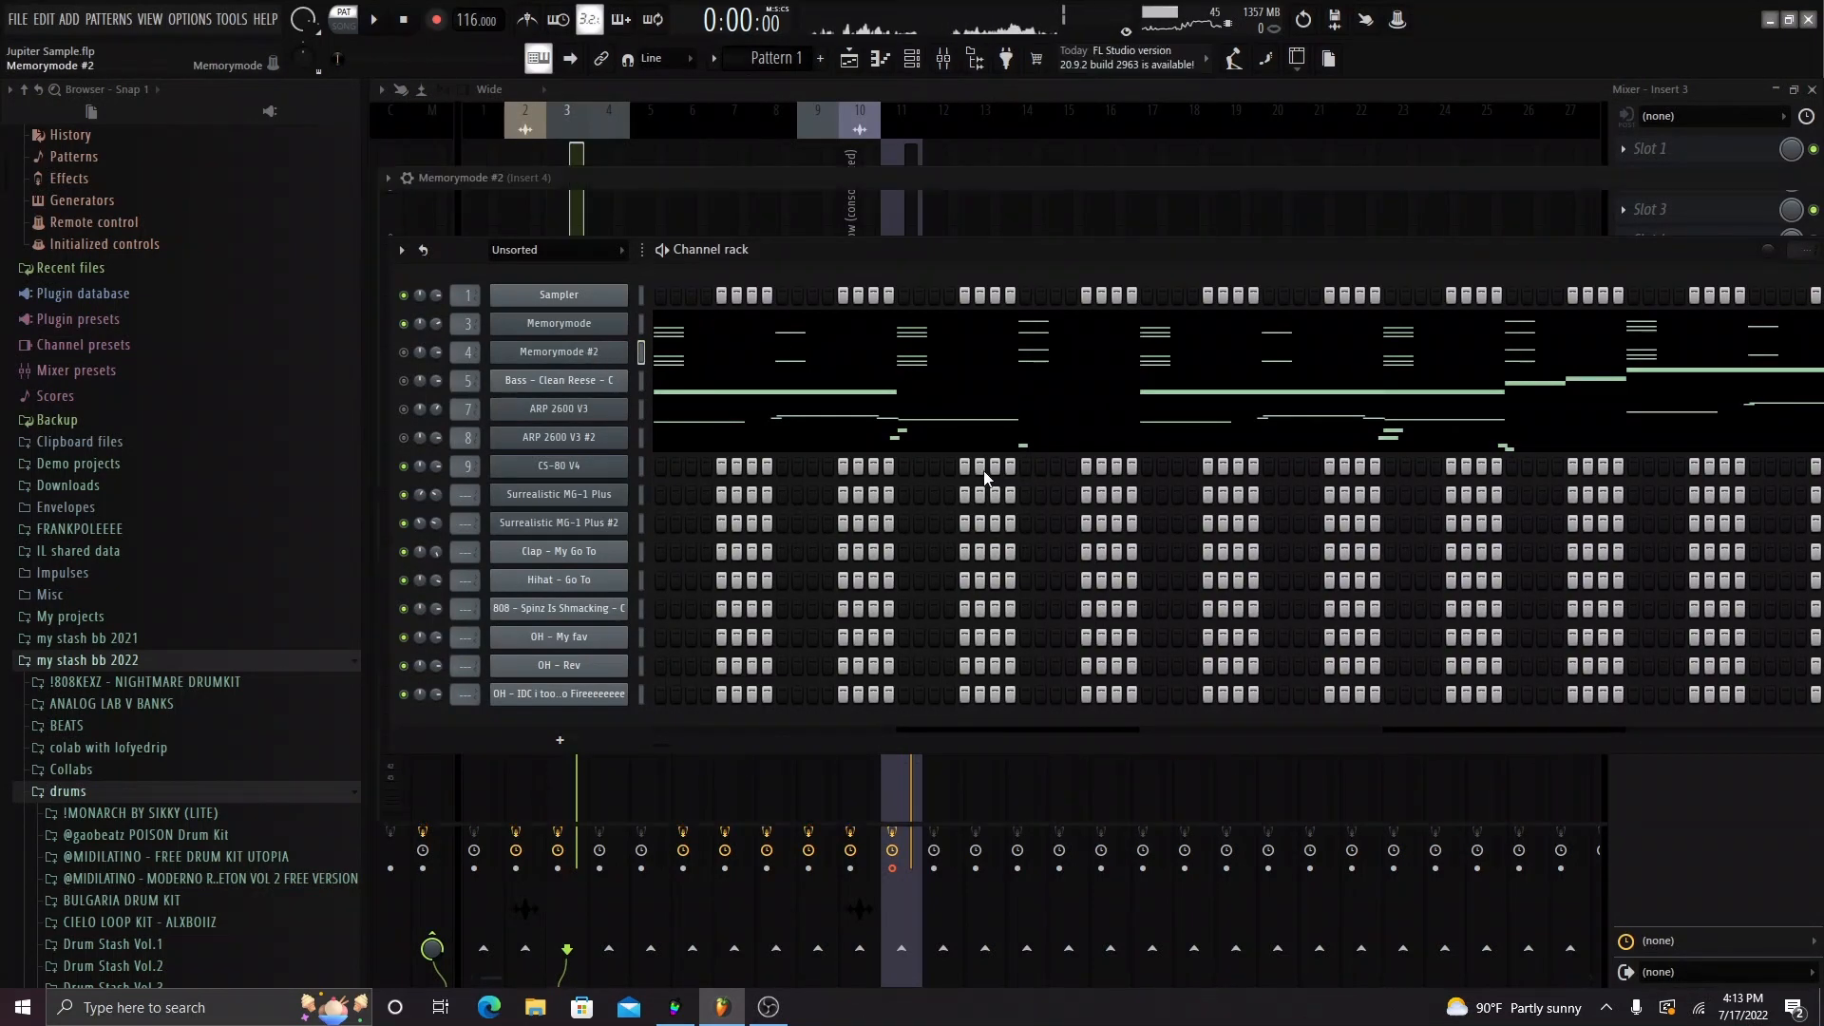
pyautogui.click(613, 353)
pyautogui.click(1172, 537)
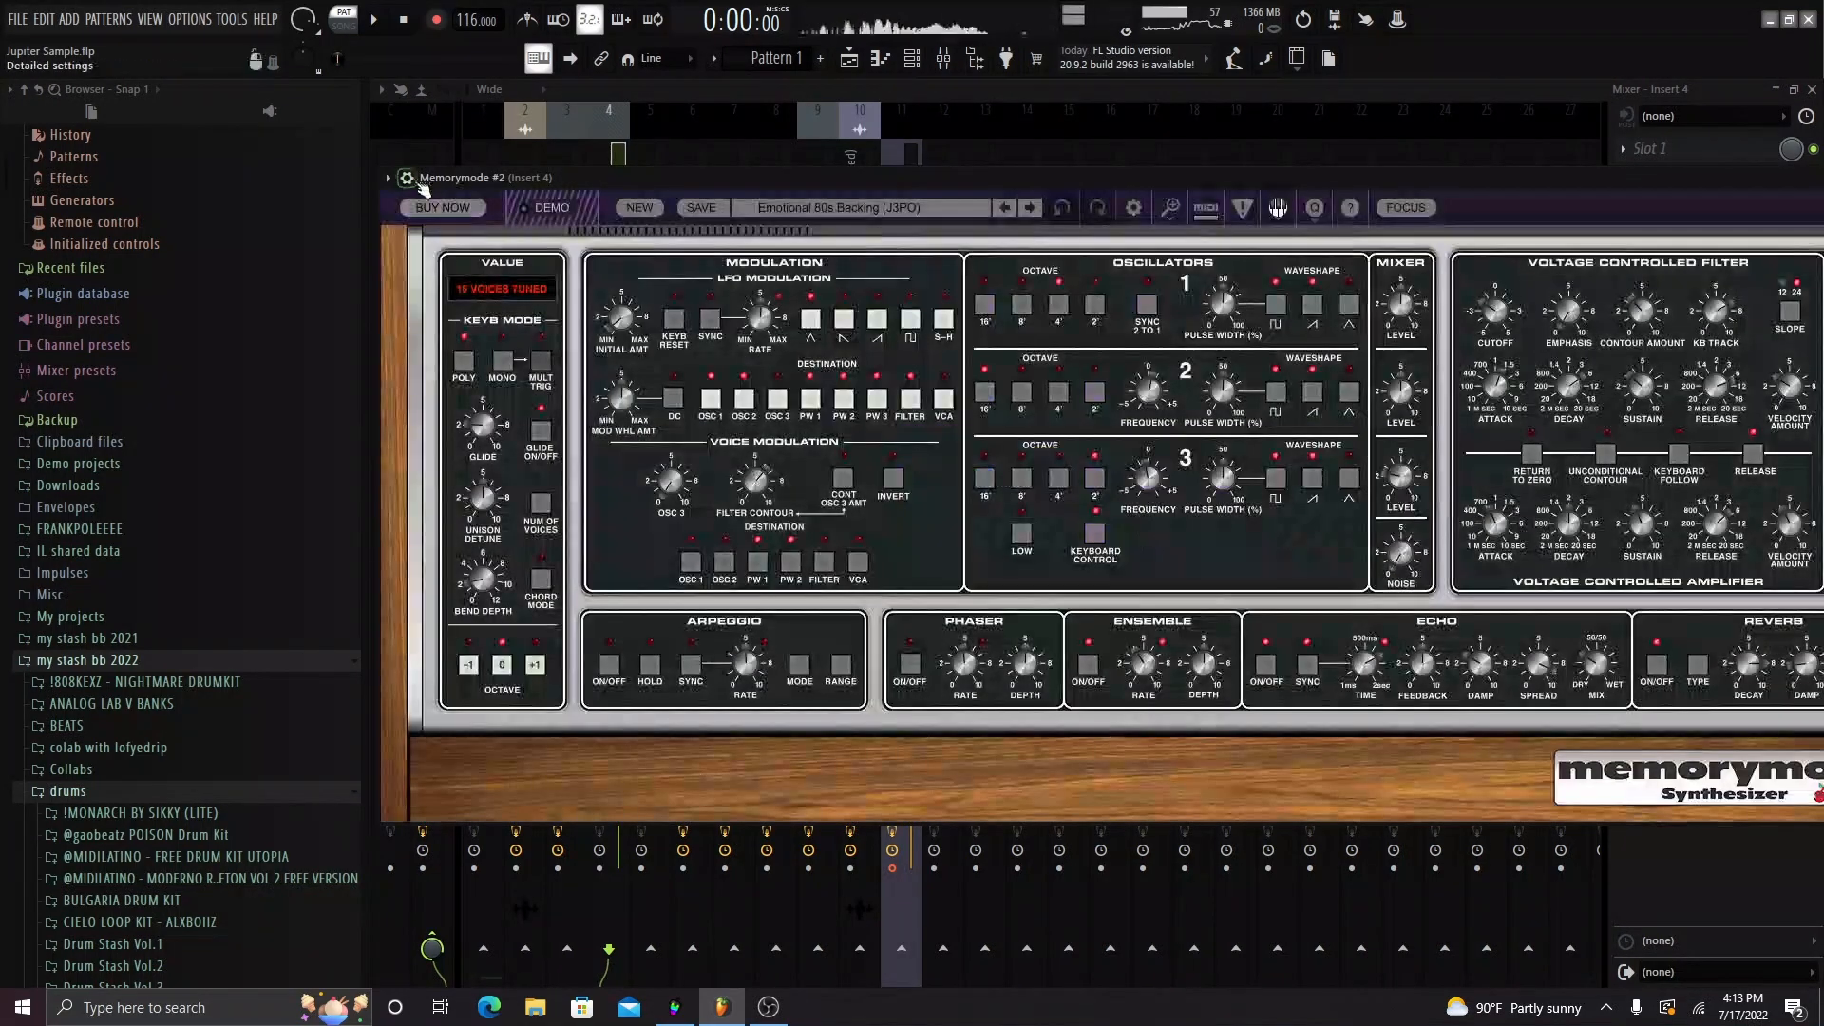
pyautogui.click(760, 207)
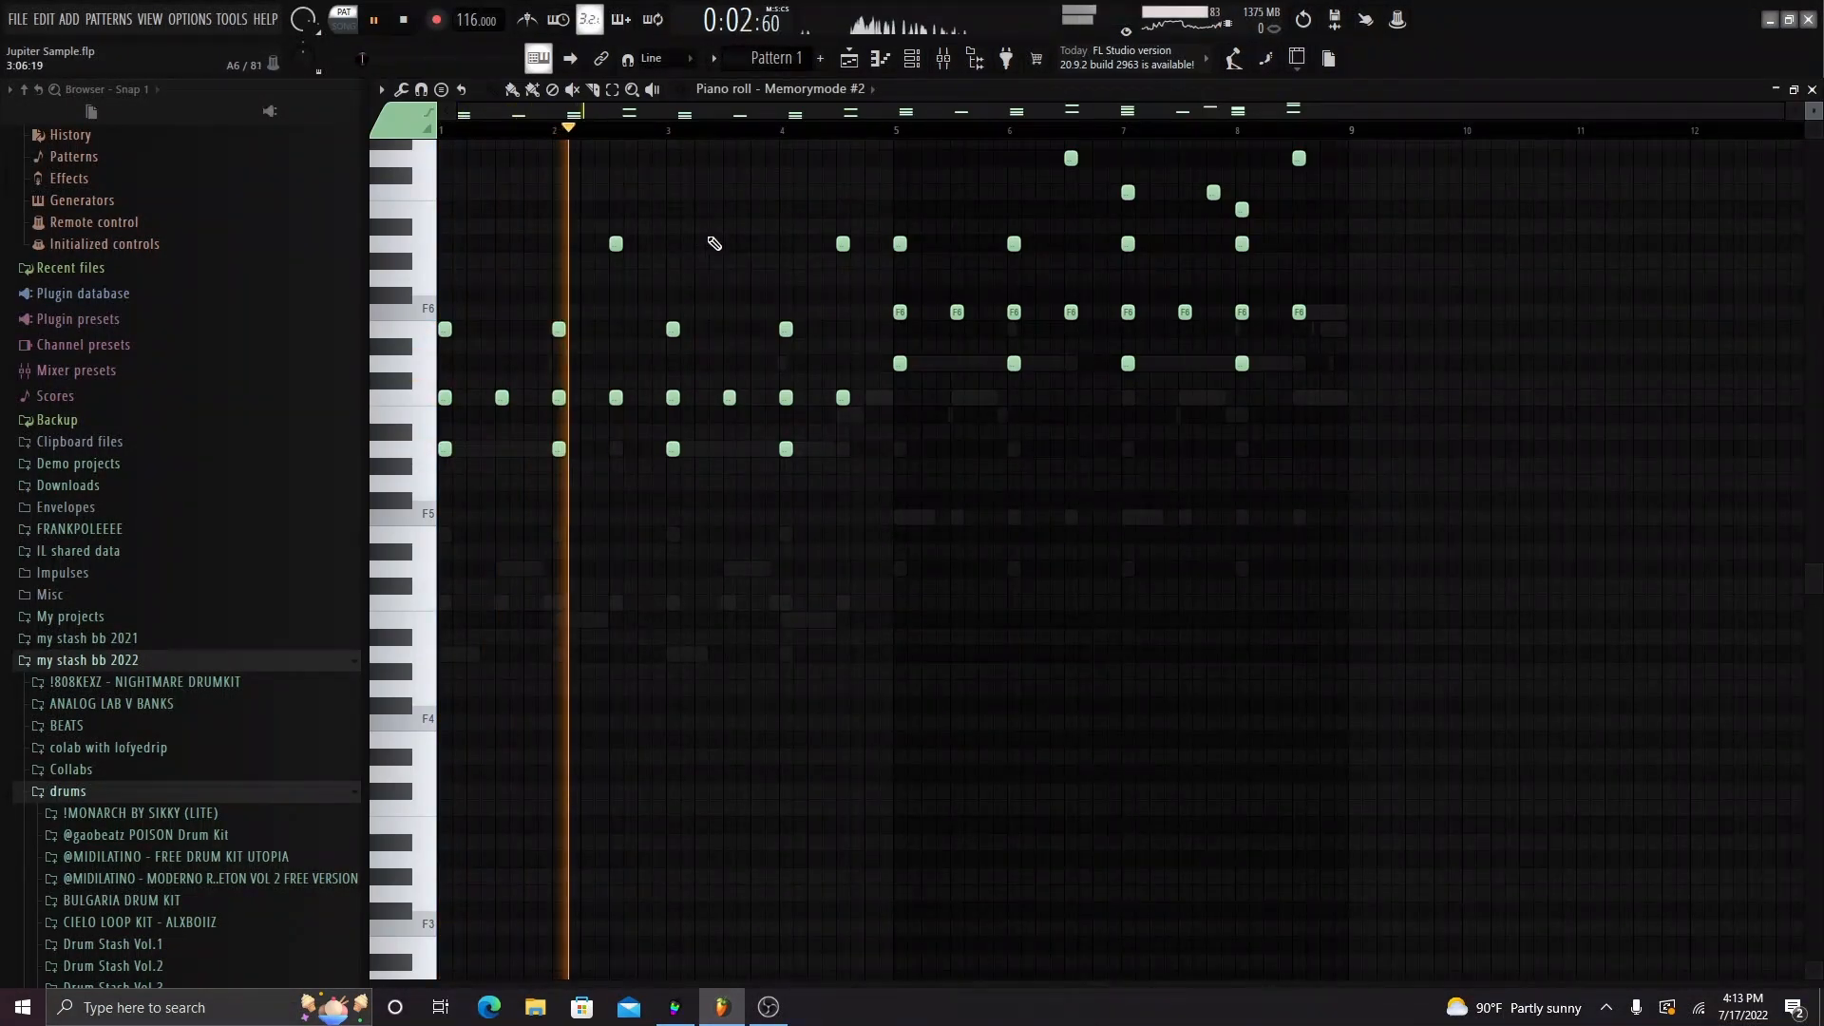
# - Finish auditioning the Memorymode #2 notes and check Insert 4's effect slots in the mixer
pyautogui.press('space')
pyautogui.click(911, 60)
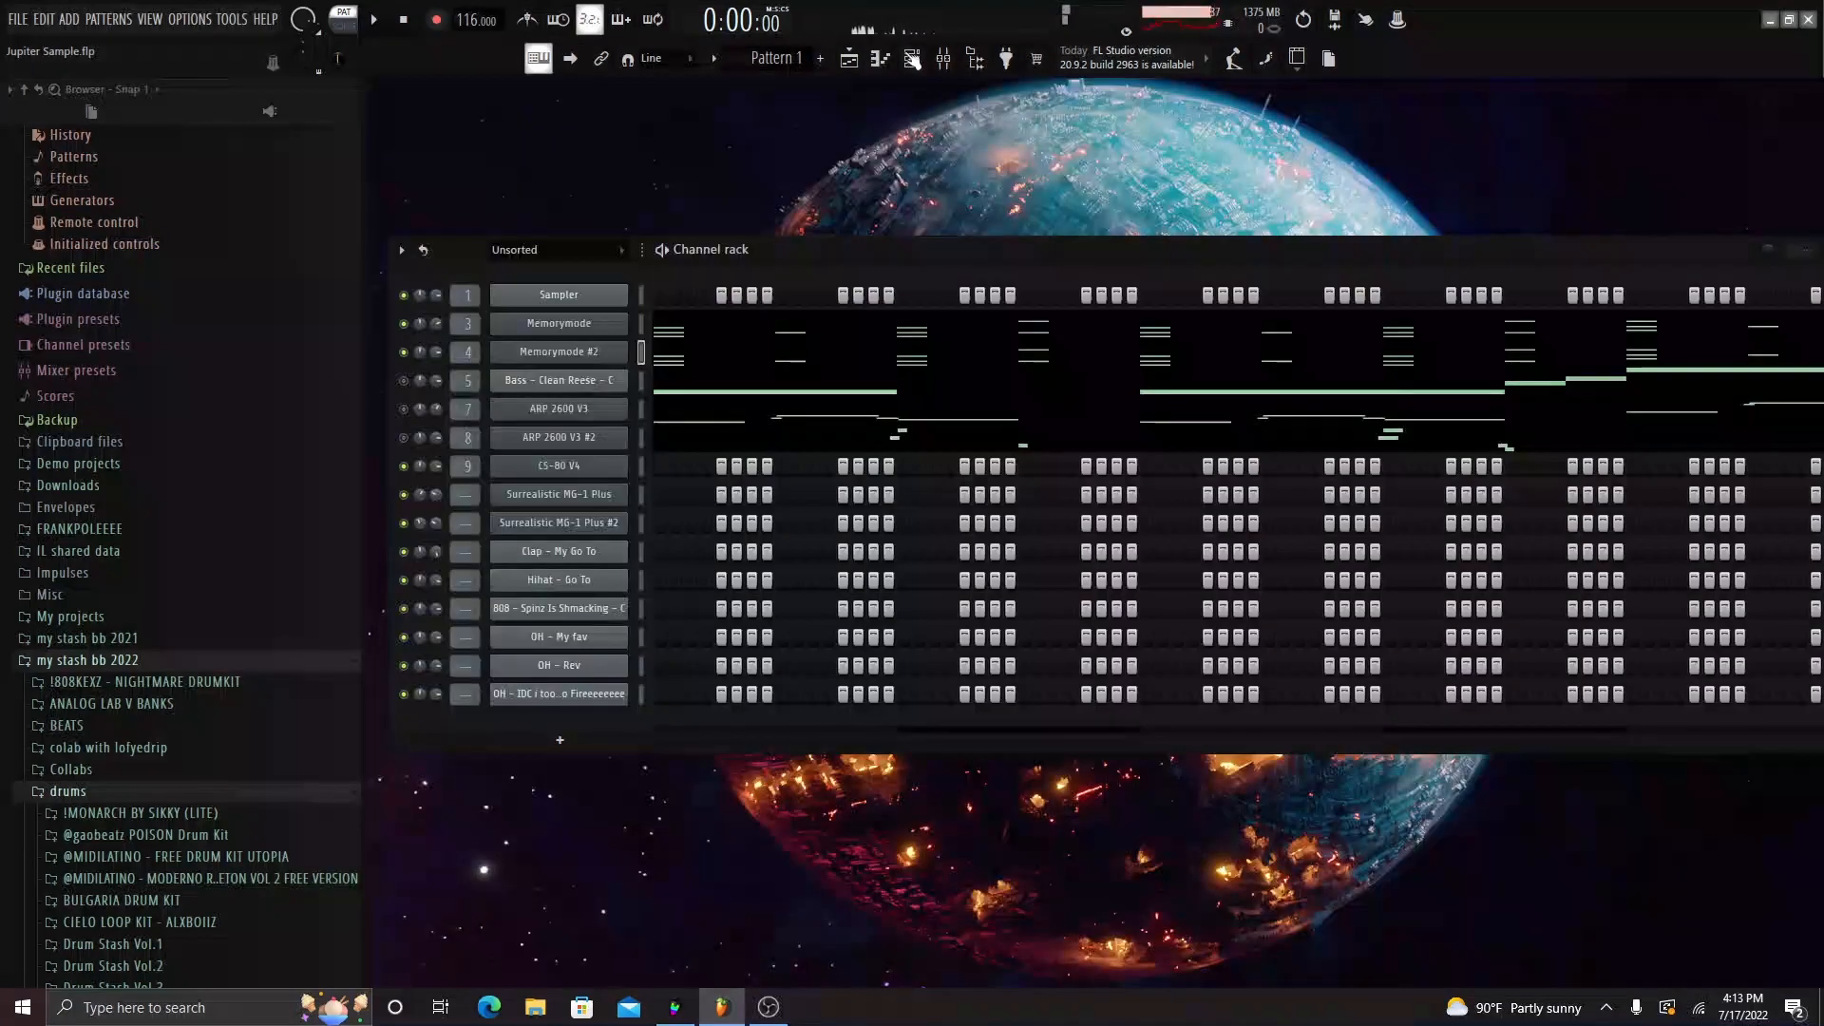
pyautogui.click(944, 59)
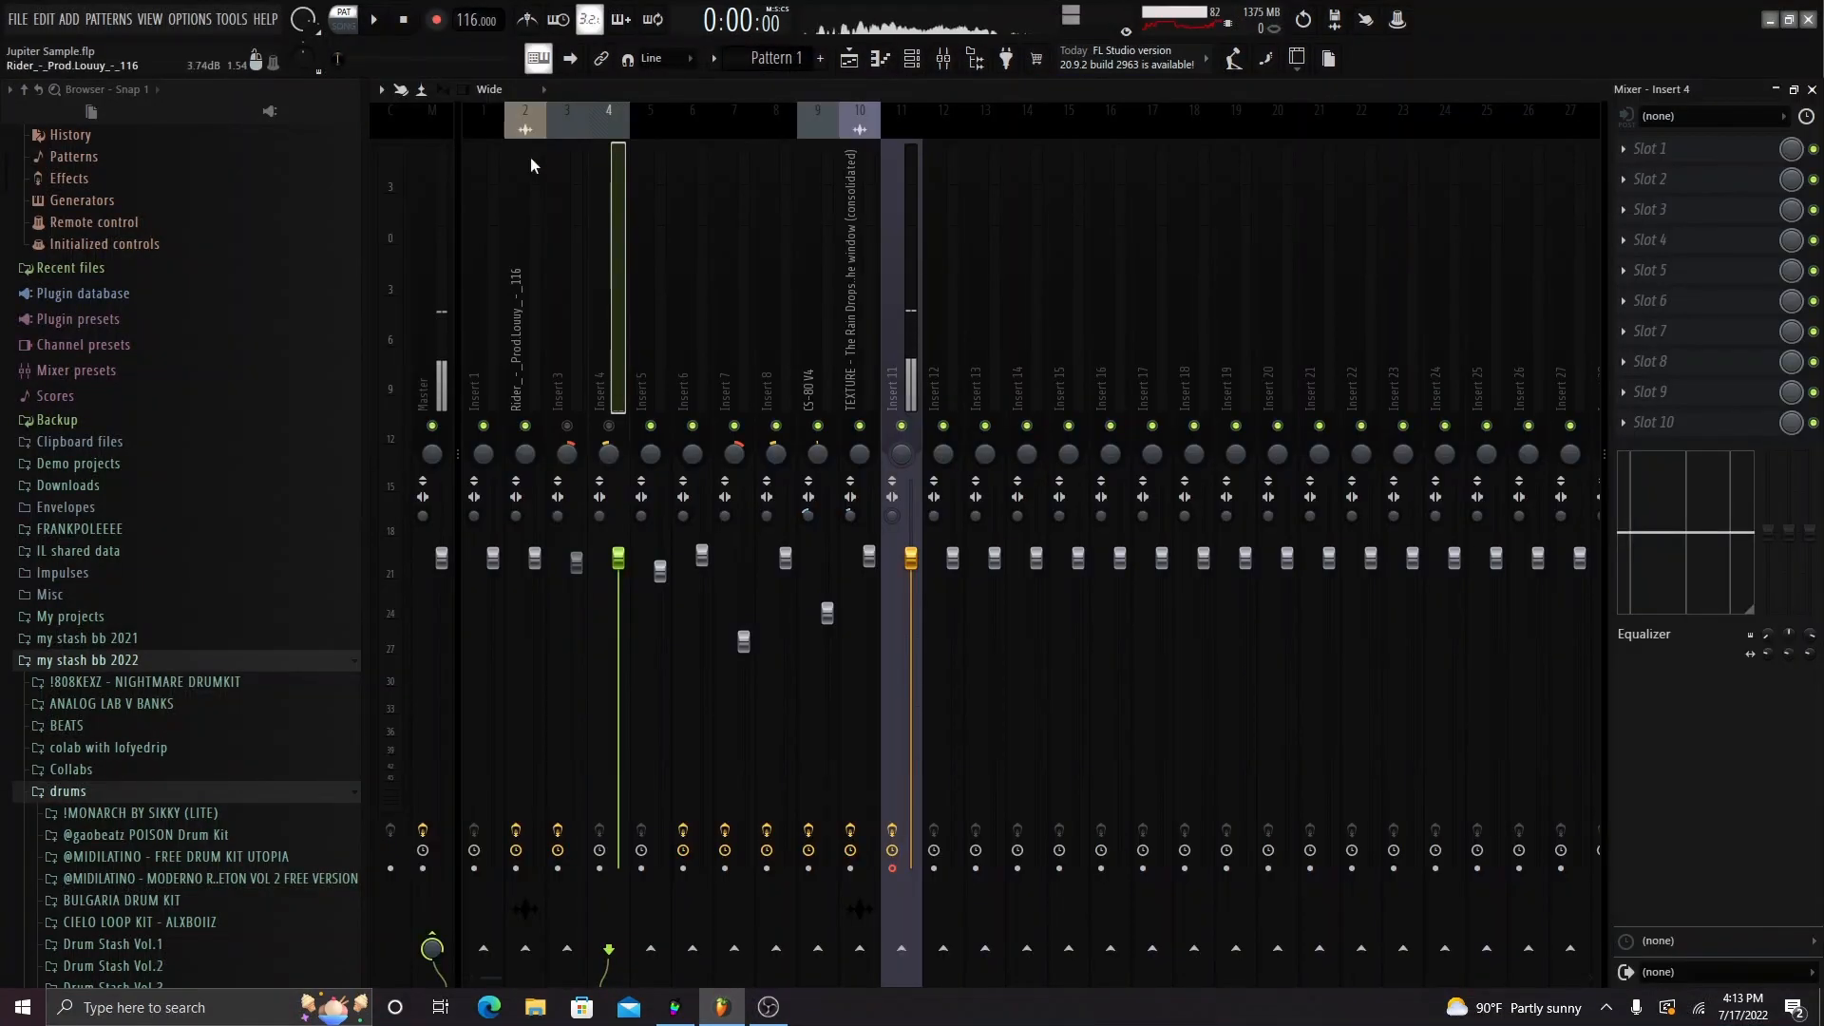
pyautogui.click(944, 59)
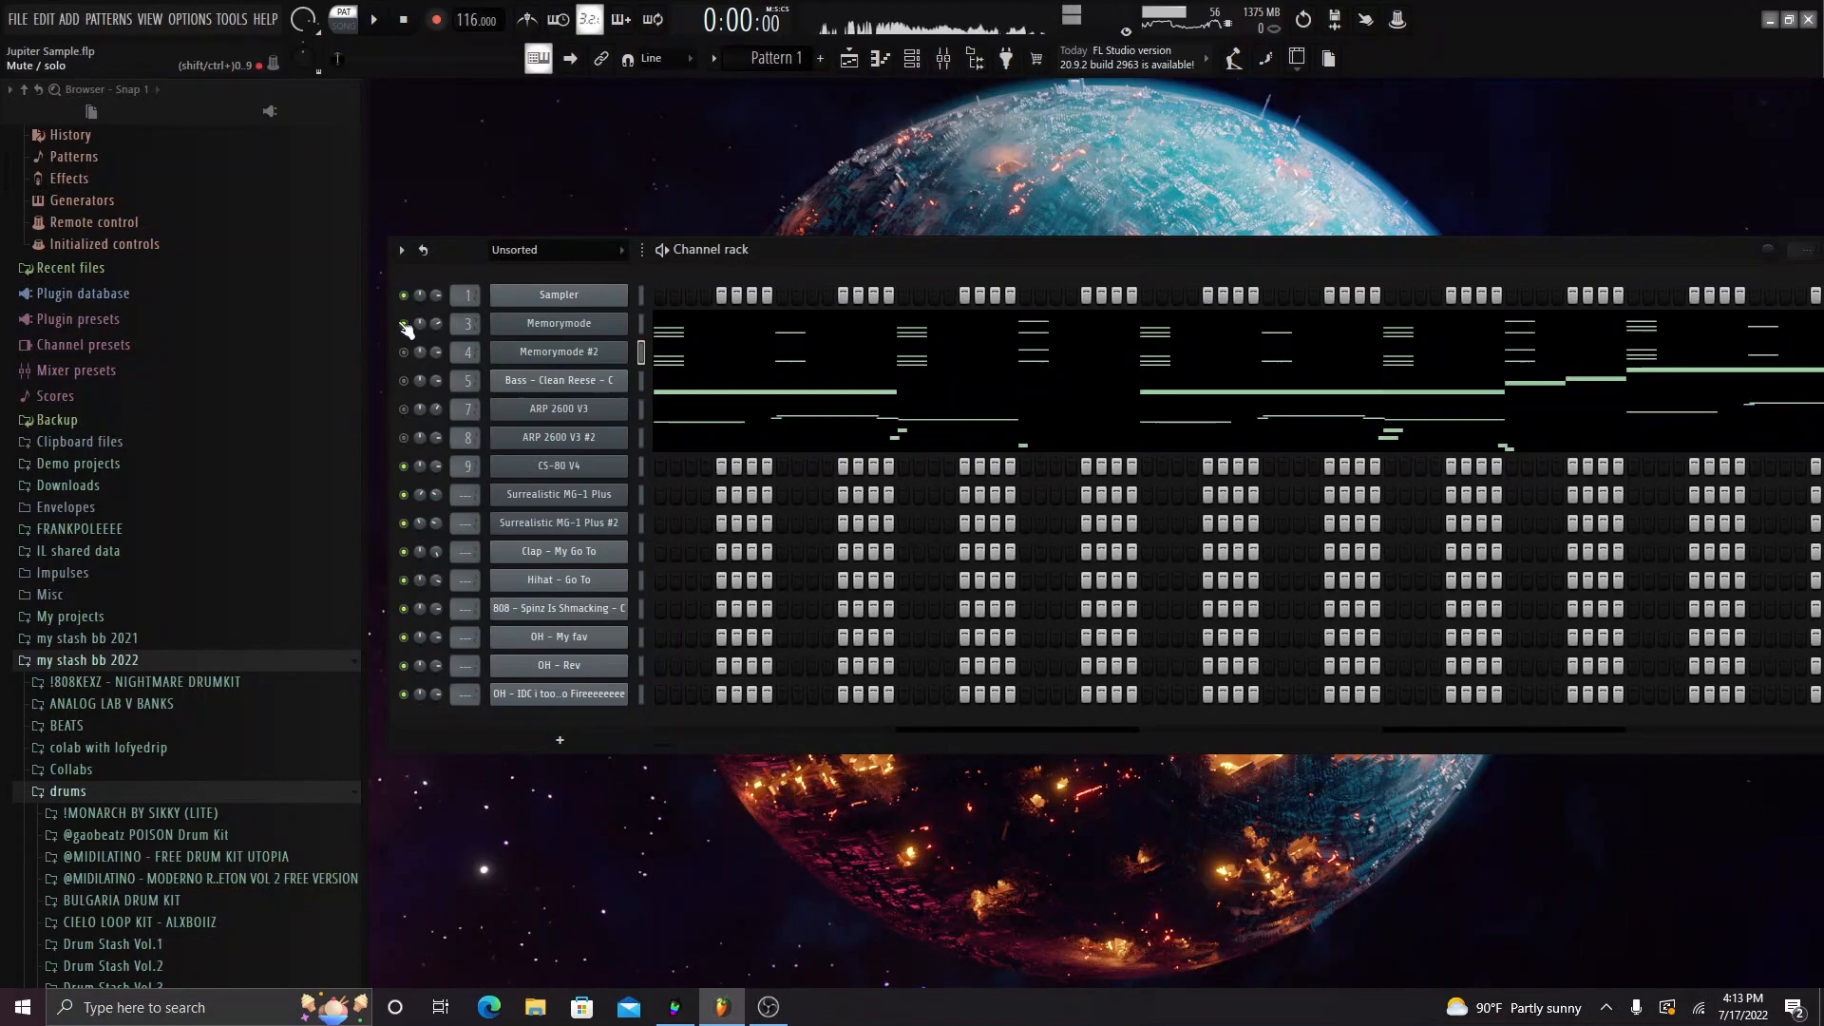
# - Mute the Memorymode channel, unmute Bass - Clean Reese - C and open the bass channel's sample settings
pyautogui.click(404, 324)
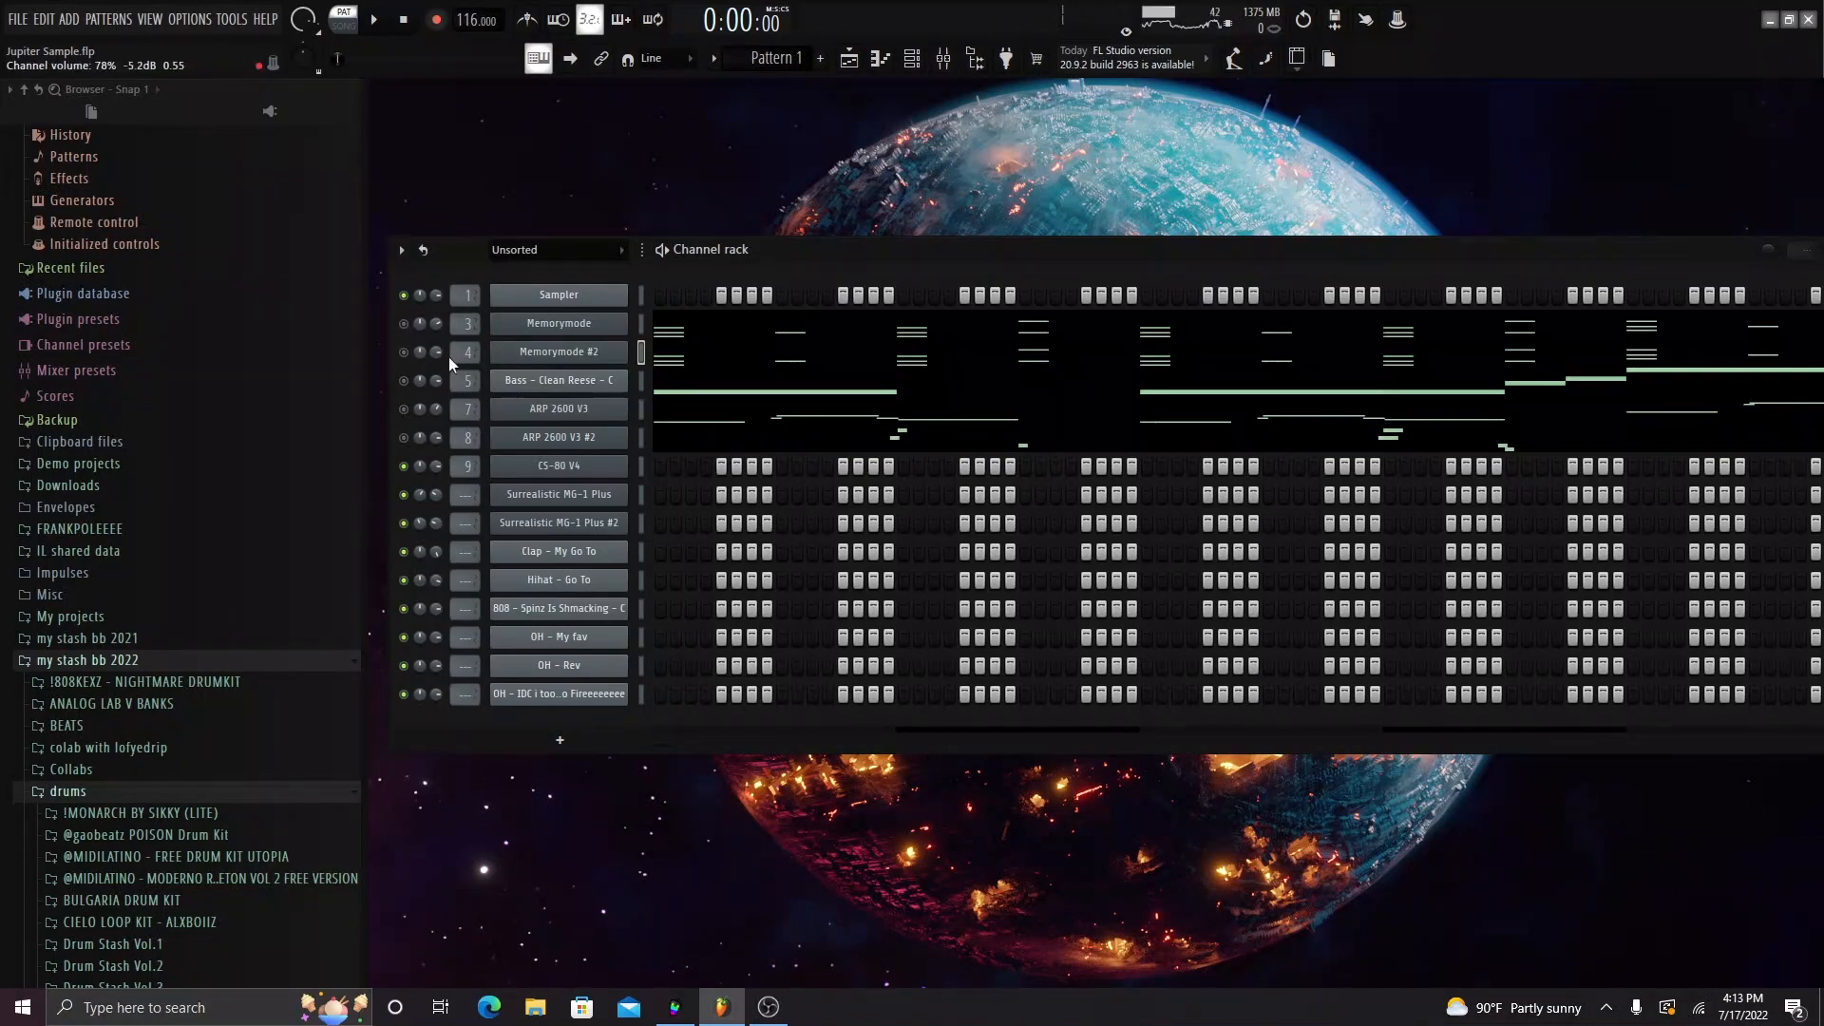
pyautogui.click(404, 382)
pyautogui.scroll(-10, 228, 408)
pyautogui.click(559, 381)
pyautogui.click(428, 237)
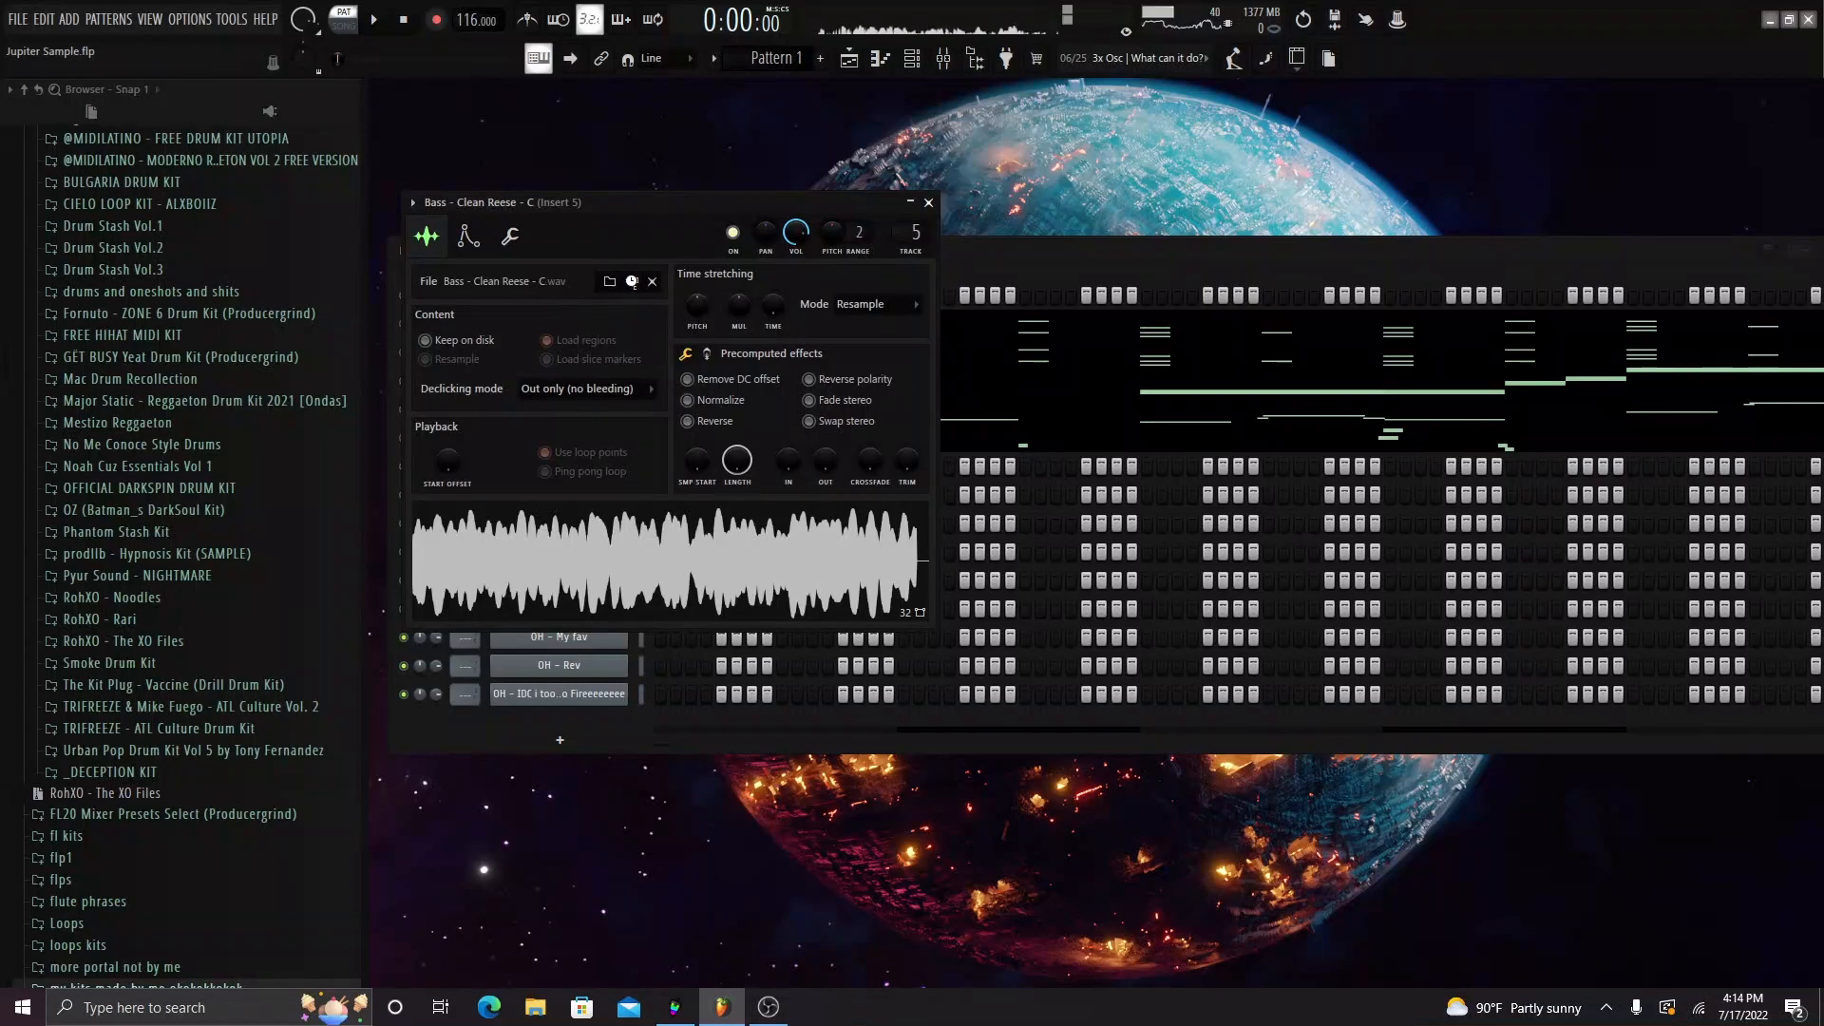
# - Locate the Bass - Clean Reese - C sample in the browser's onshotkit Bass folder and close its channel settings
pyautogui.click(632, 281)
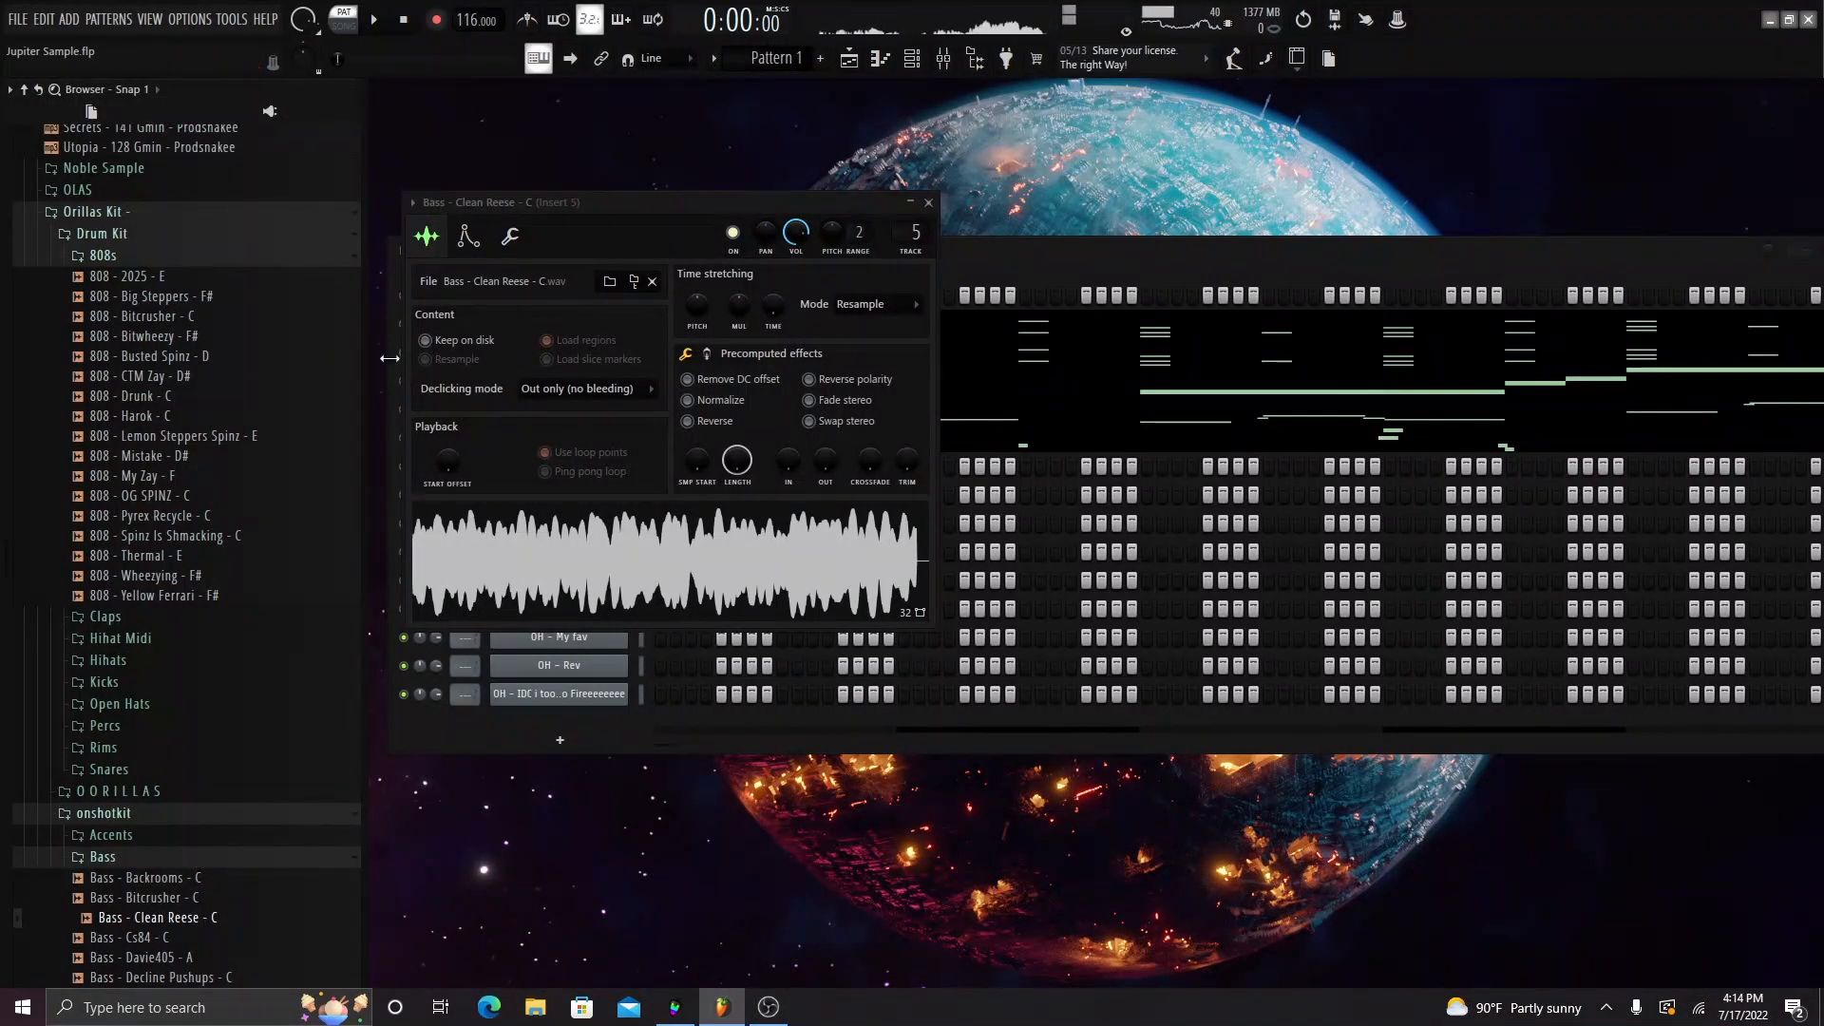
pyautogui.scroll(-2, 171, 440)
pyautogui.scroll(3, 89, 354)
pyautogui.scroll(-3, 184, 479)
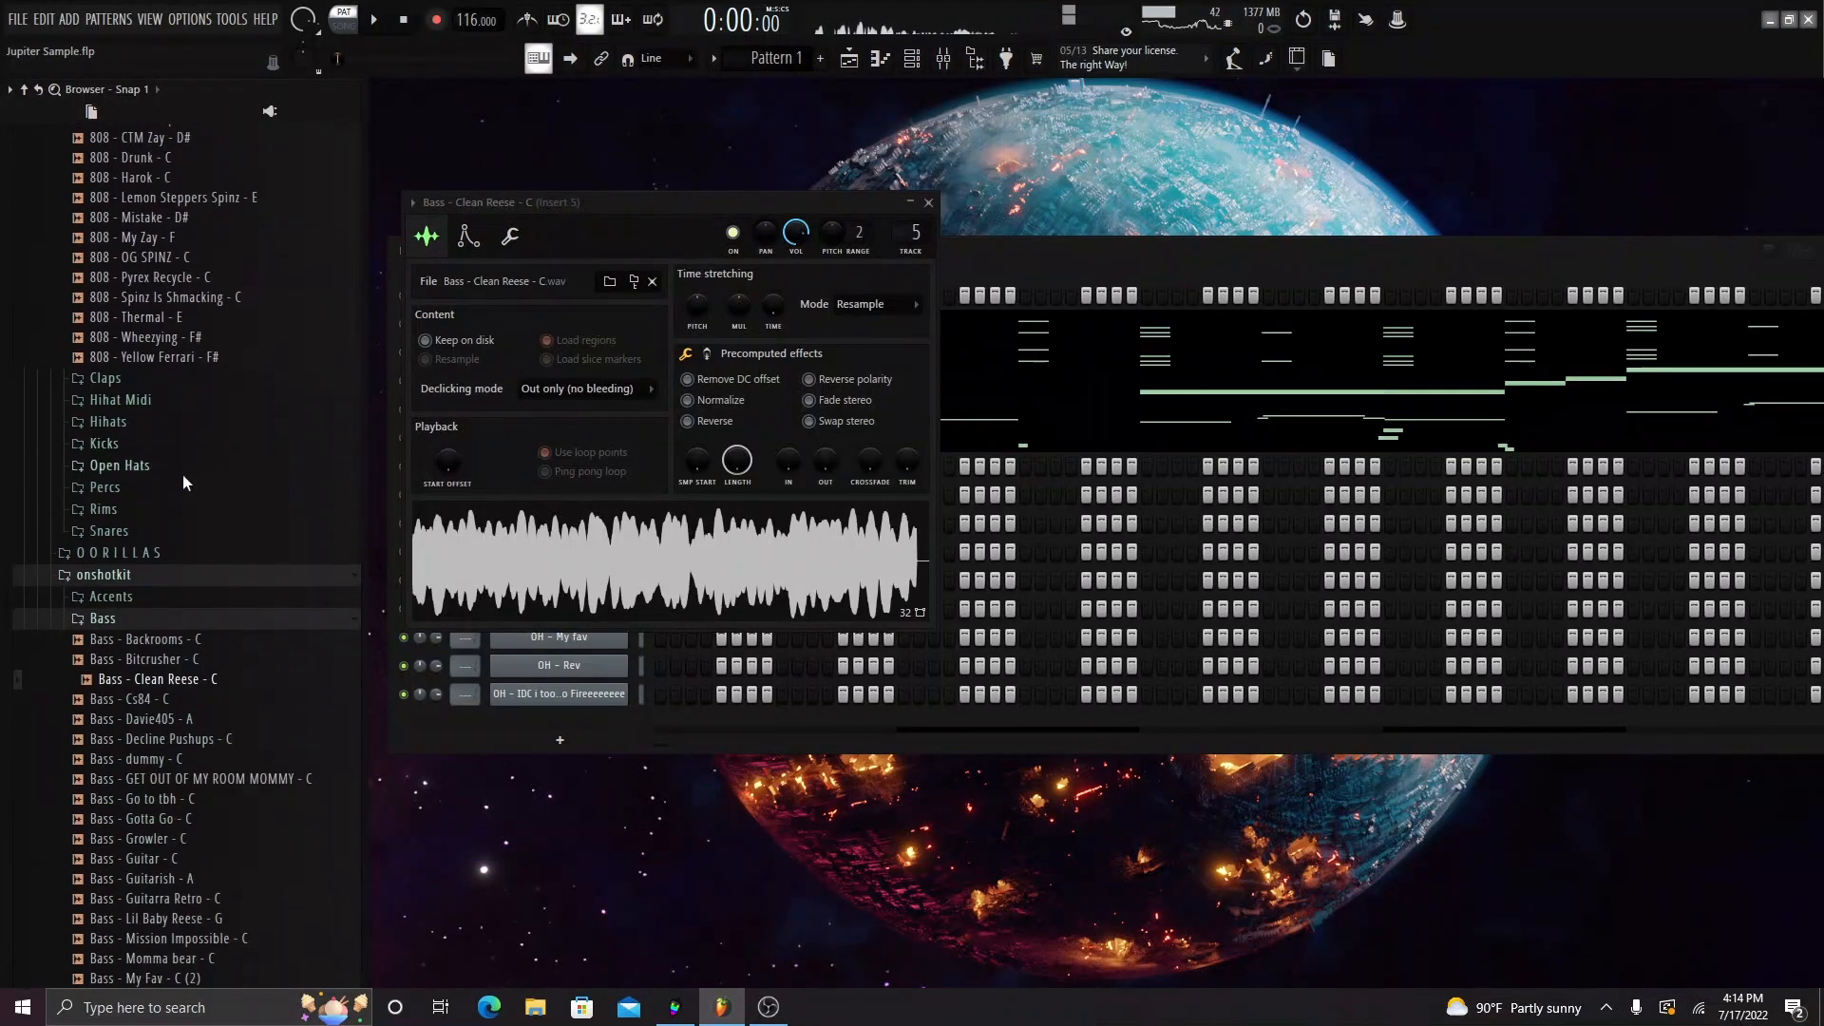
pyautogui.scroll(-4, 138, 622)
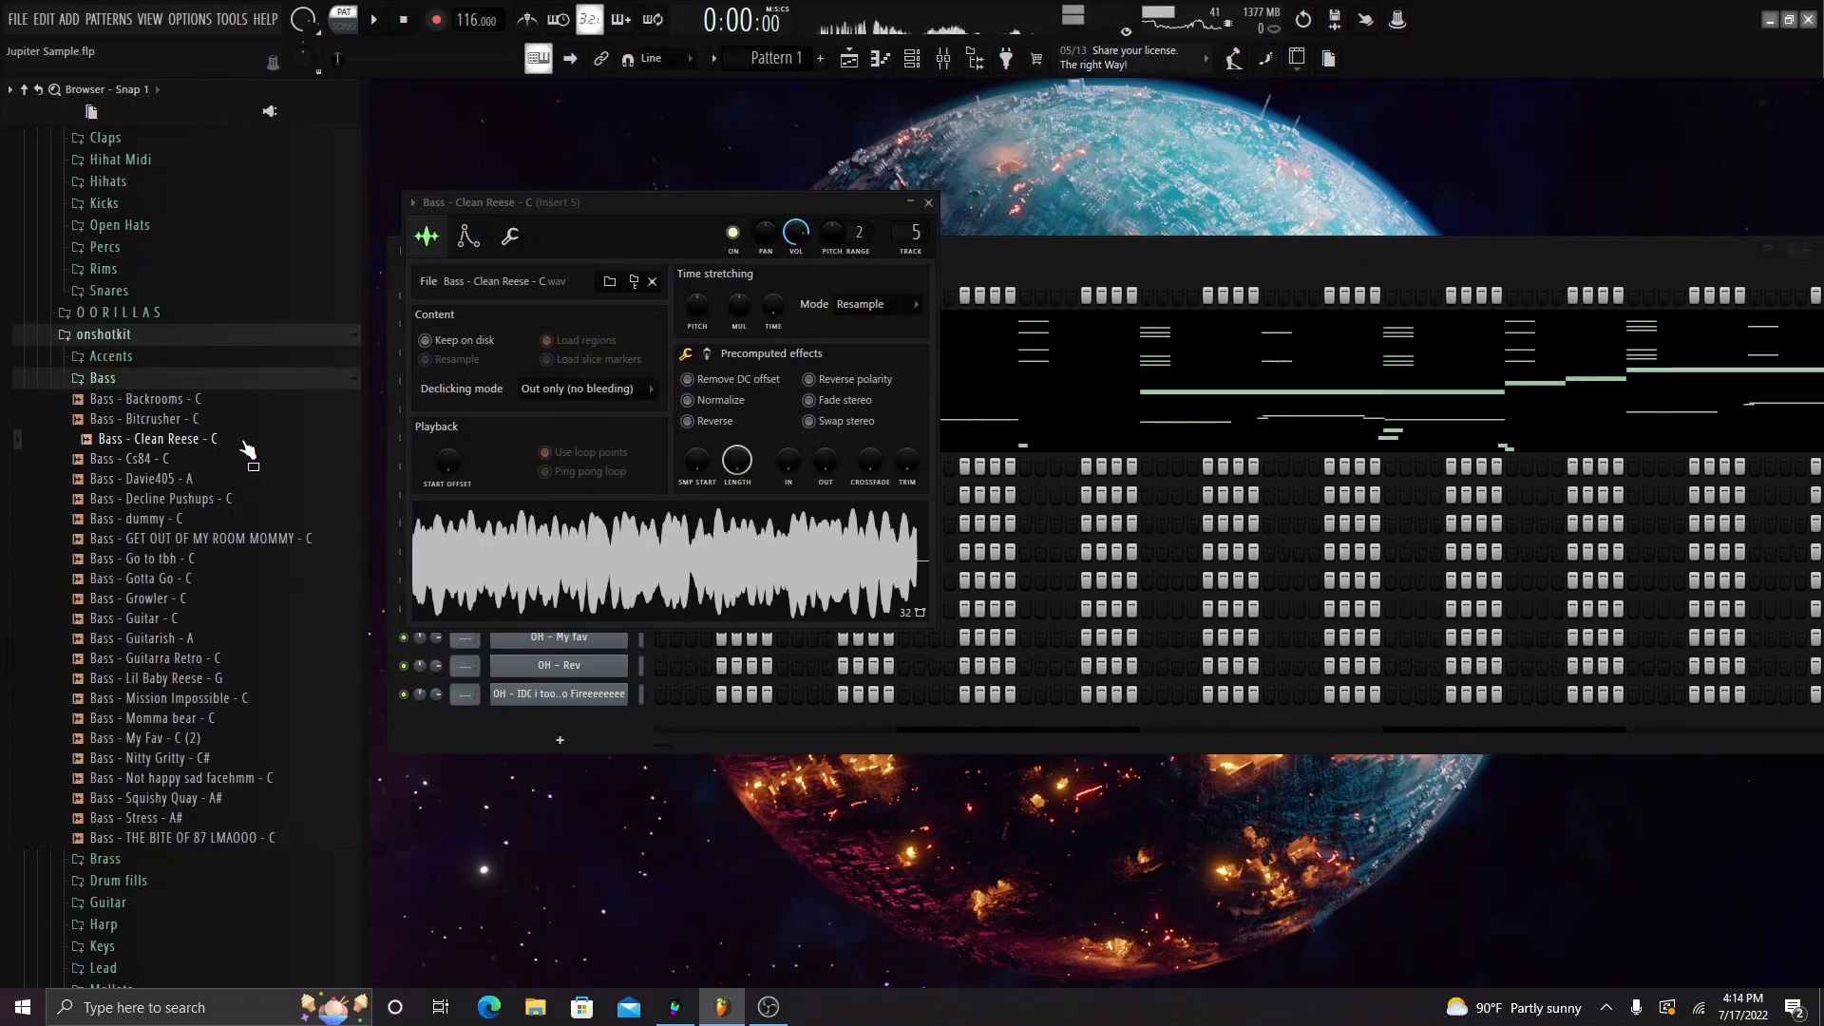
pyautogui.click(929, 203)
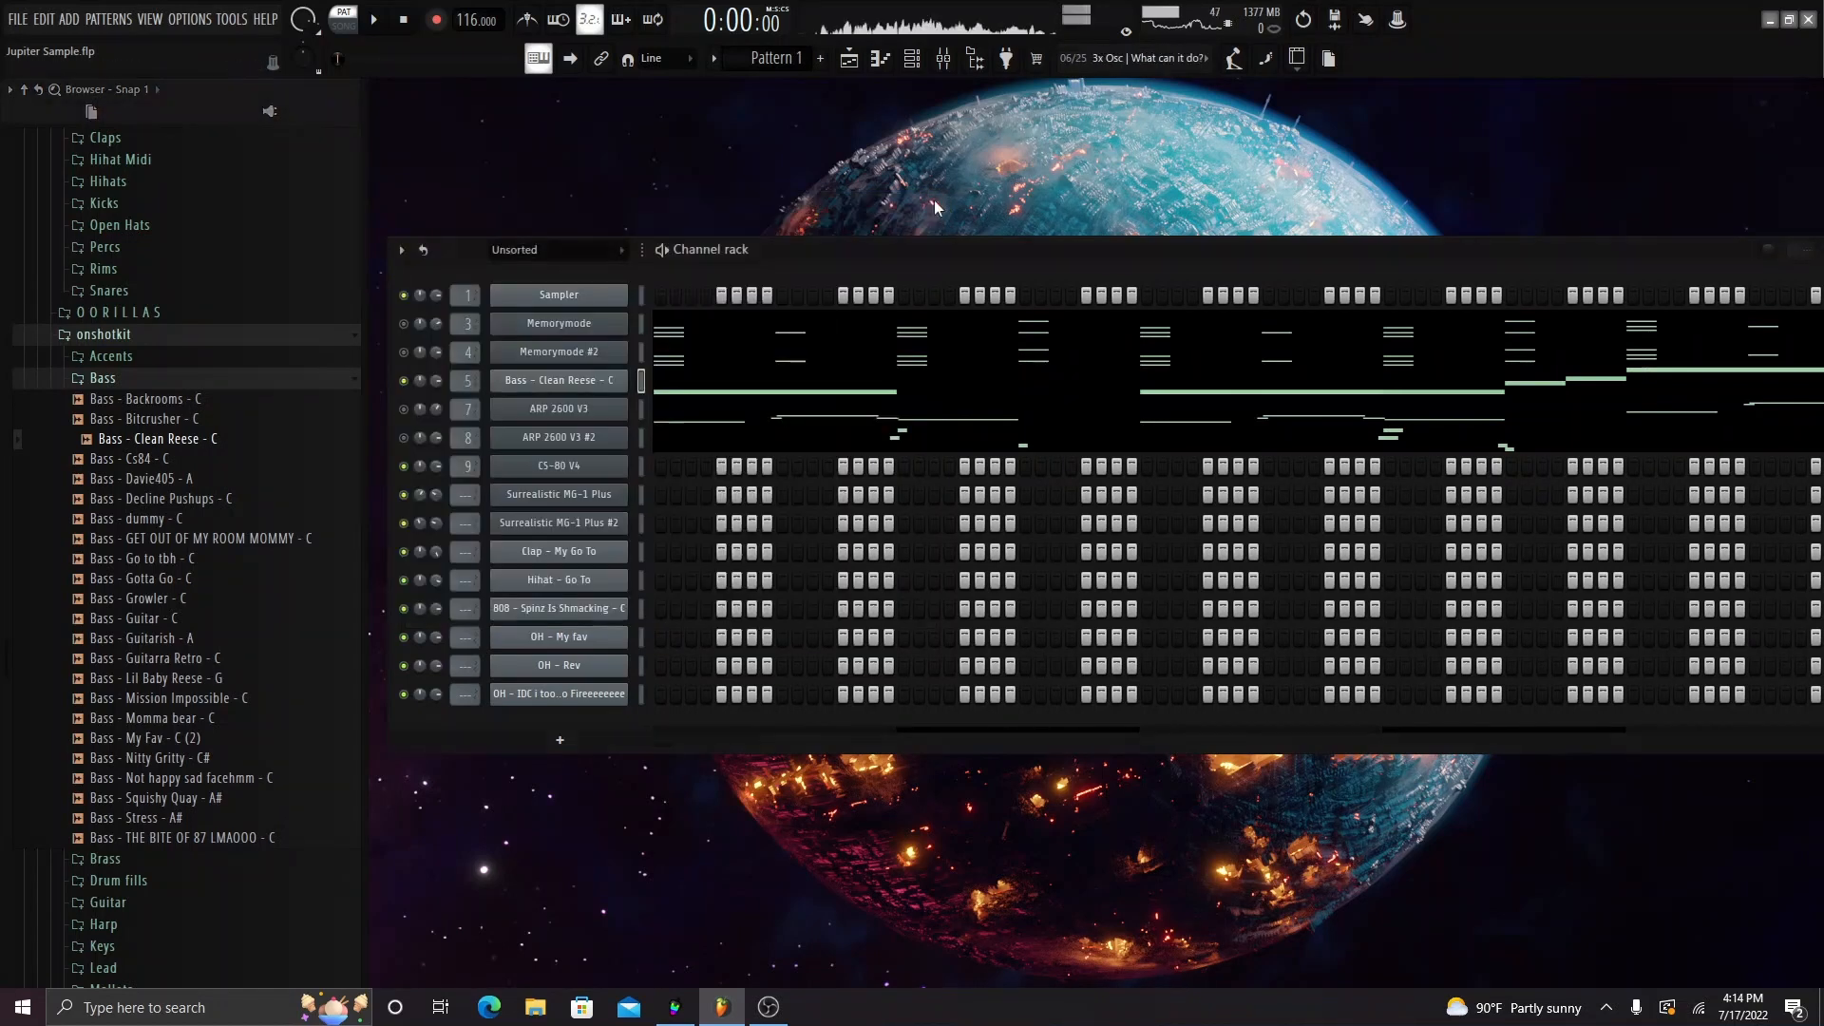
# - Preview the Clean Reese sample, play its Pattern 1 notes in the piano roll and check Insert 5's effect slots
pyautogui.click(766, 395)
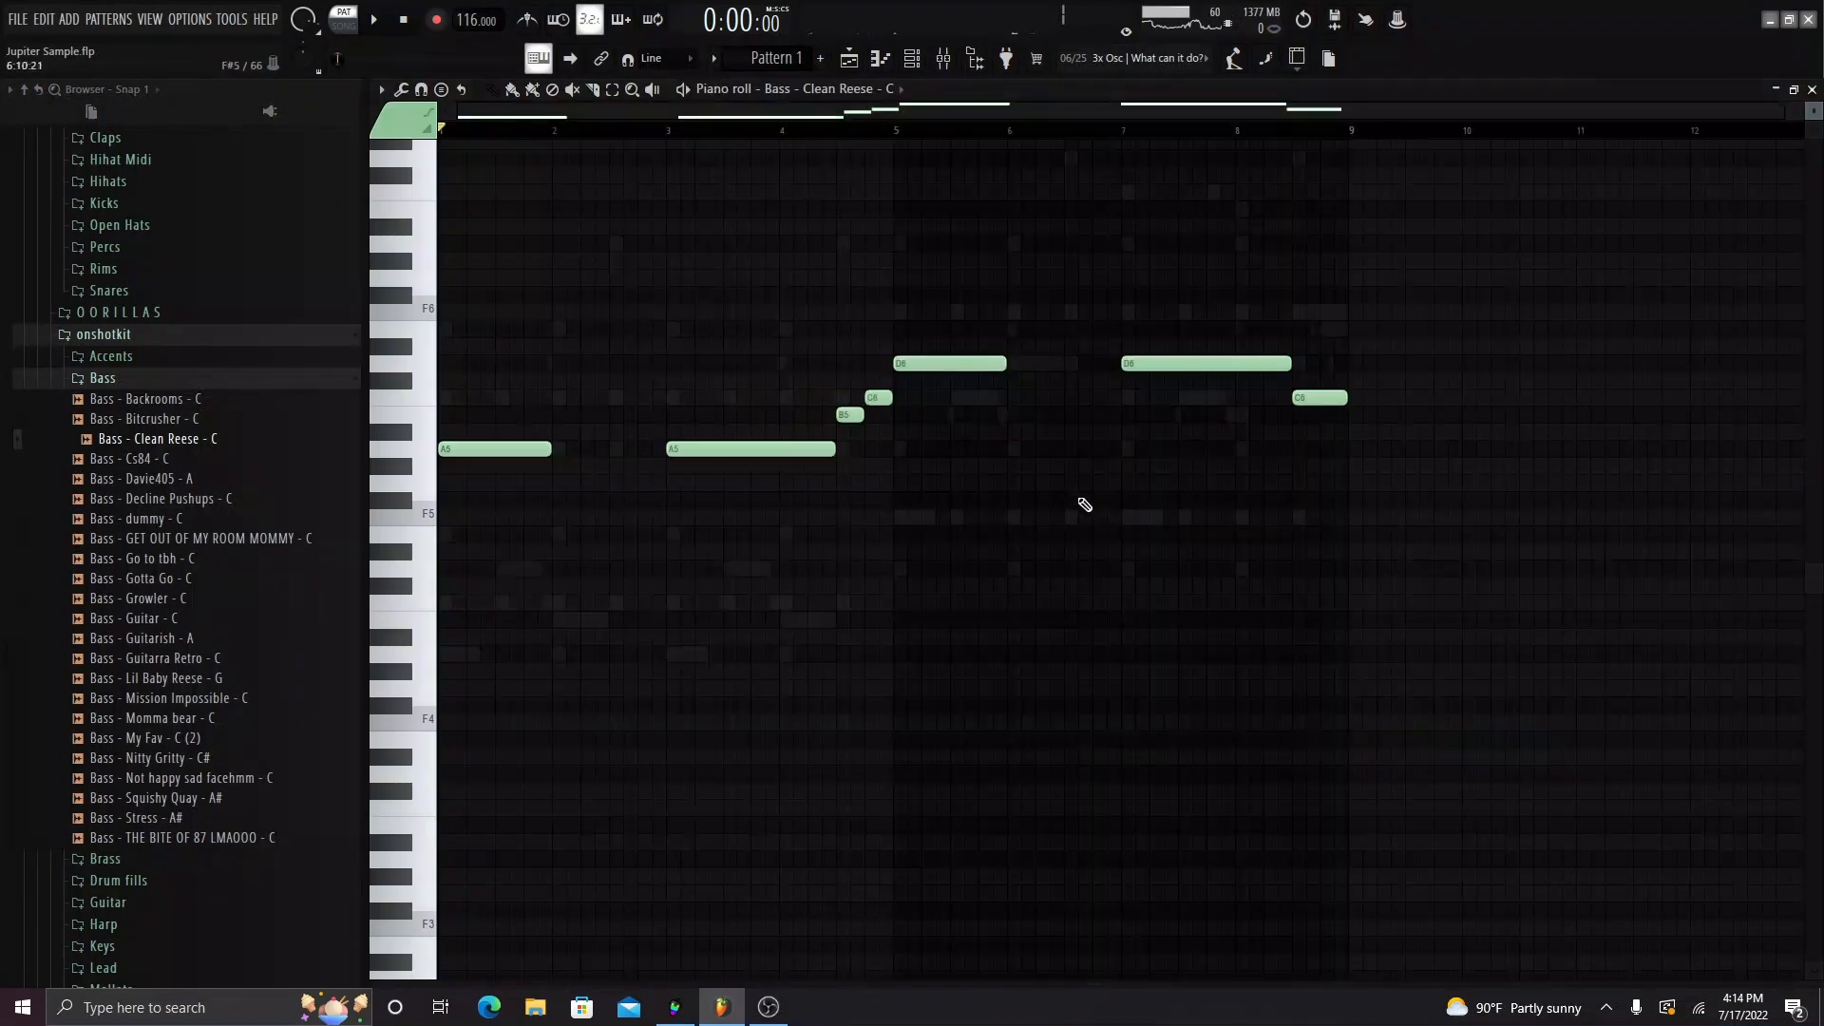
pyautogui.click(163, 441)
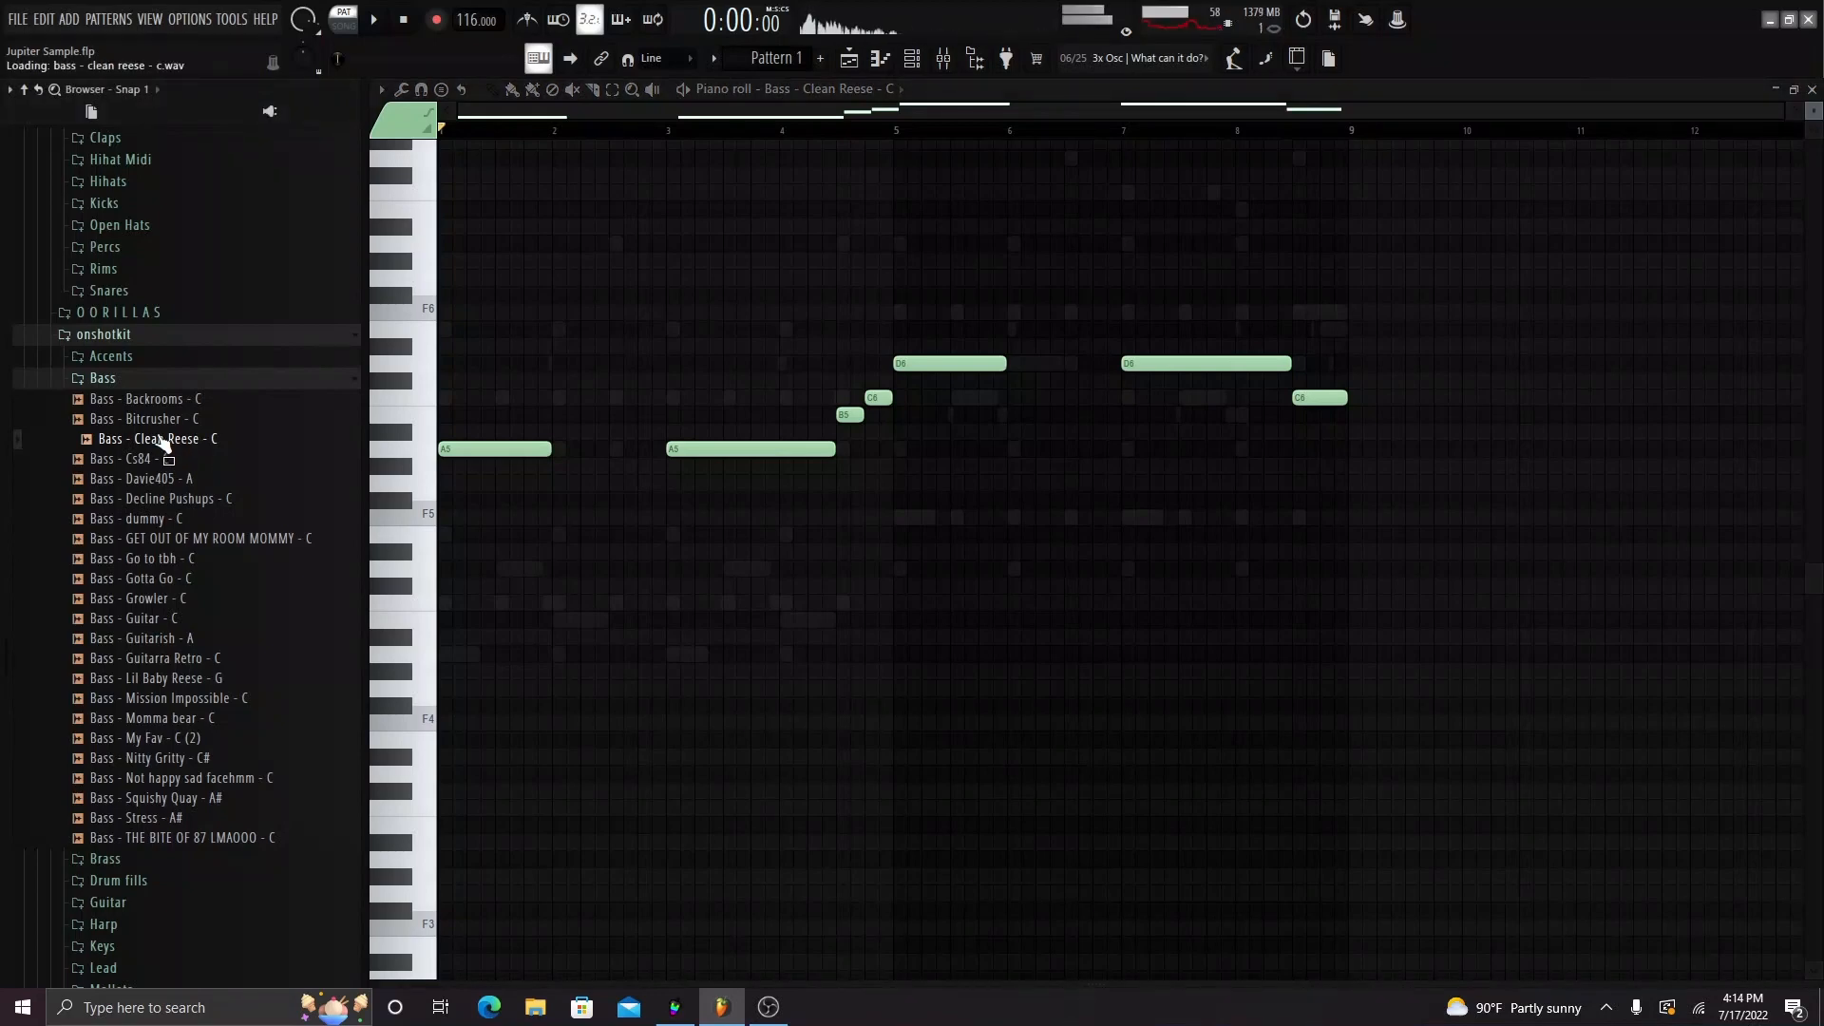
pyautogui.scroll(2, 624, 529)
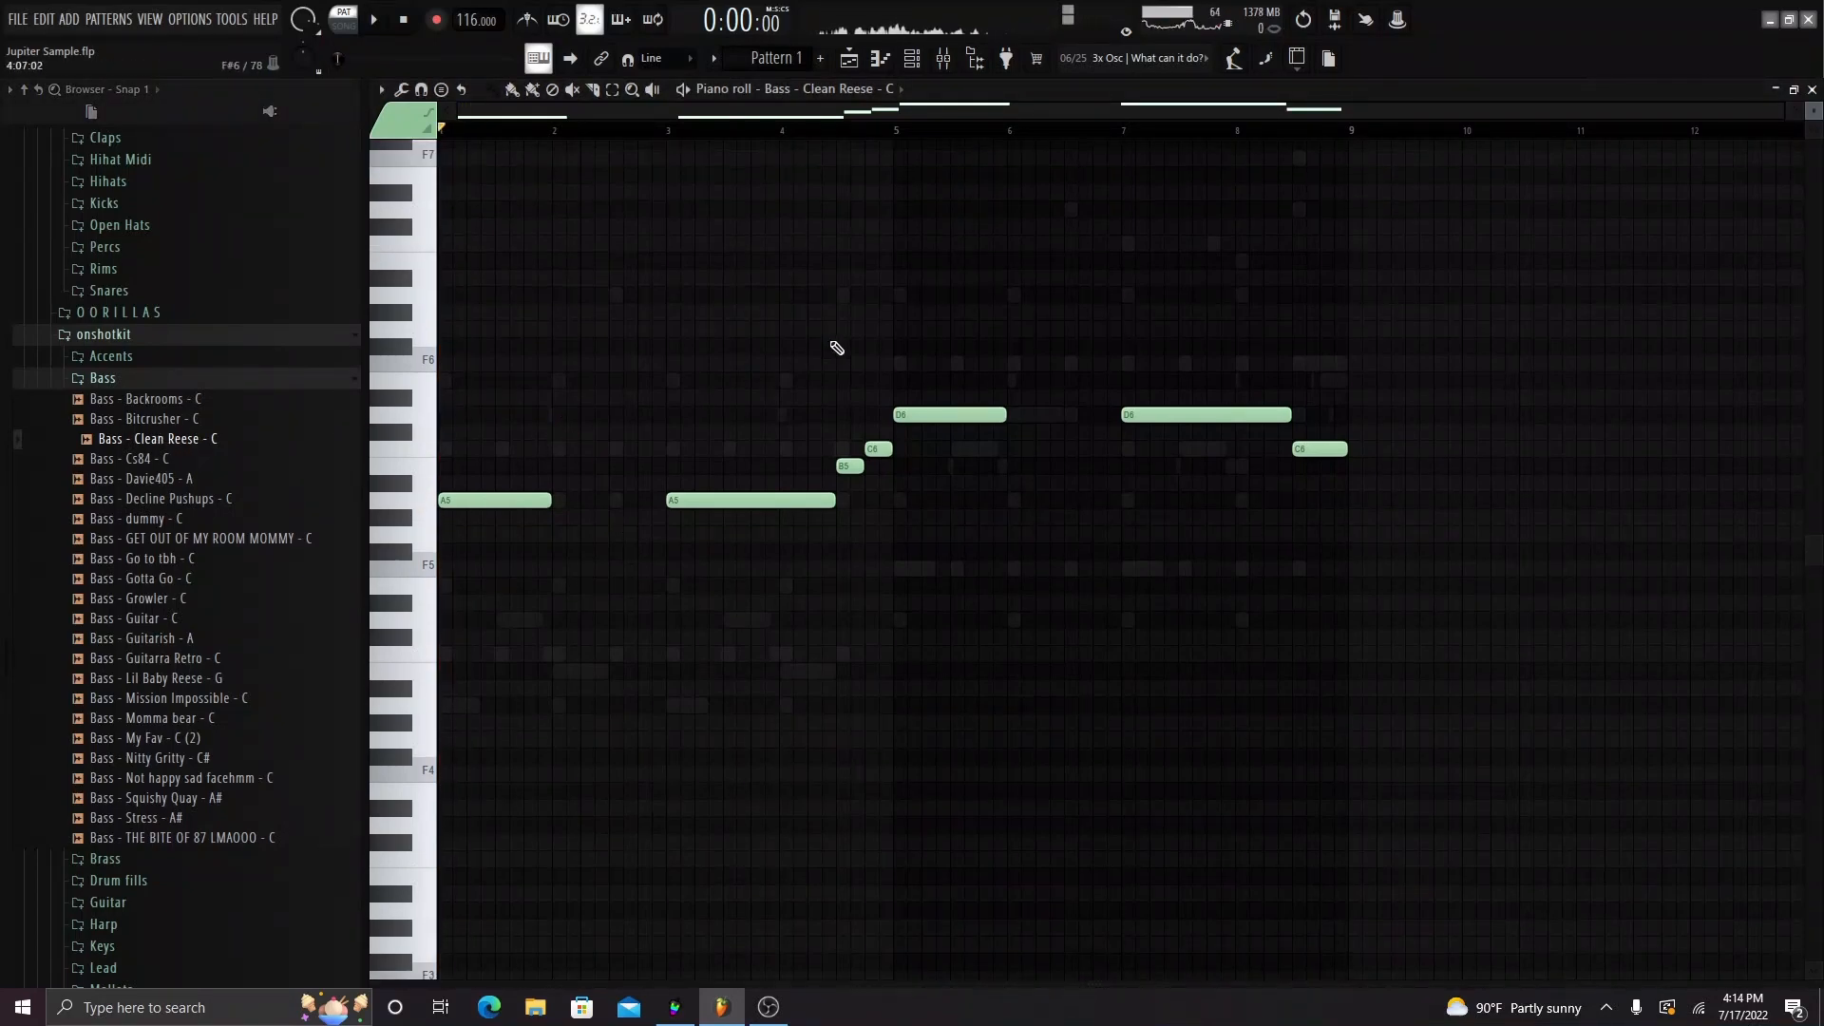
pyautogui.press('space')
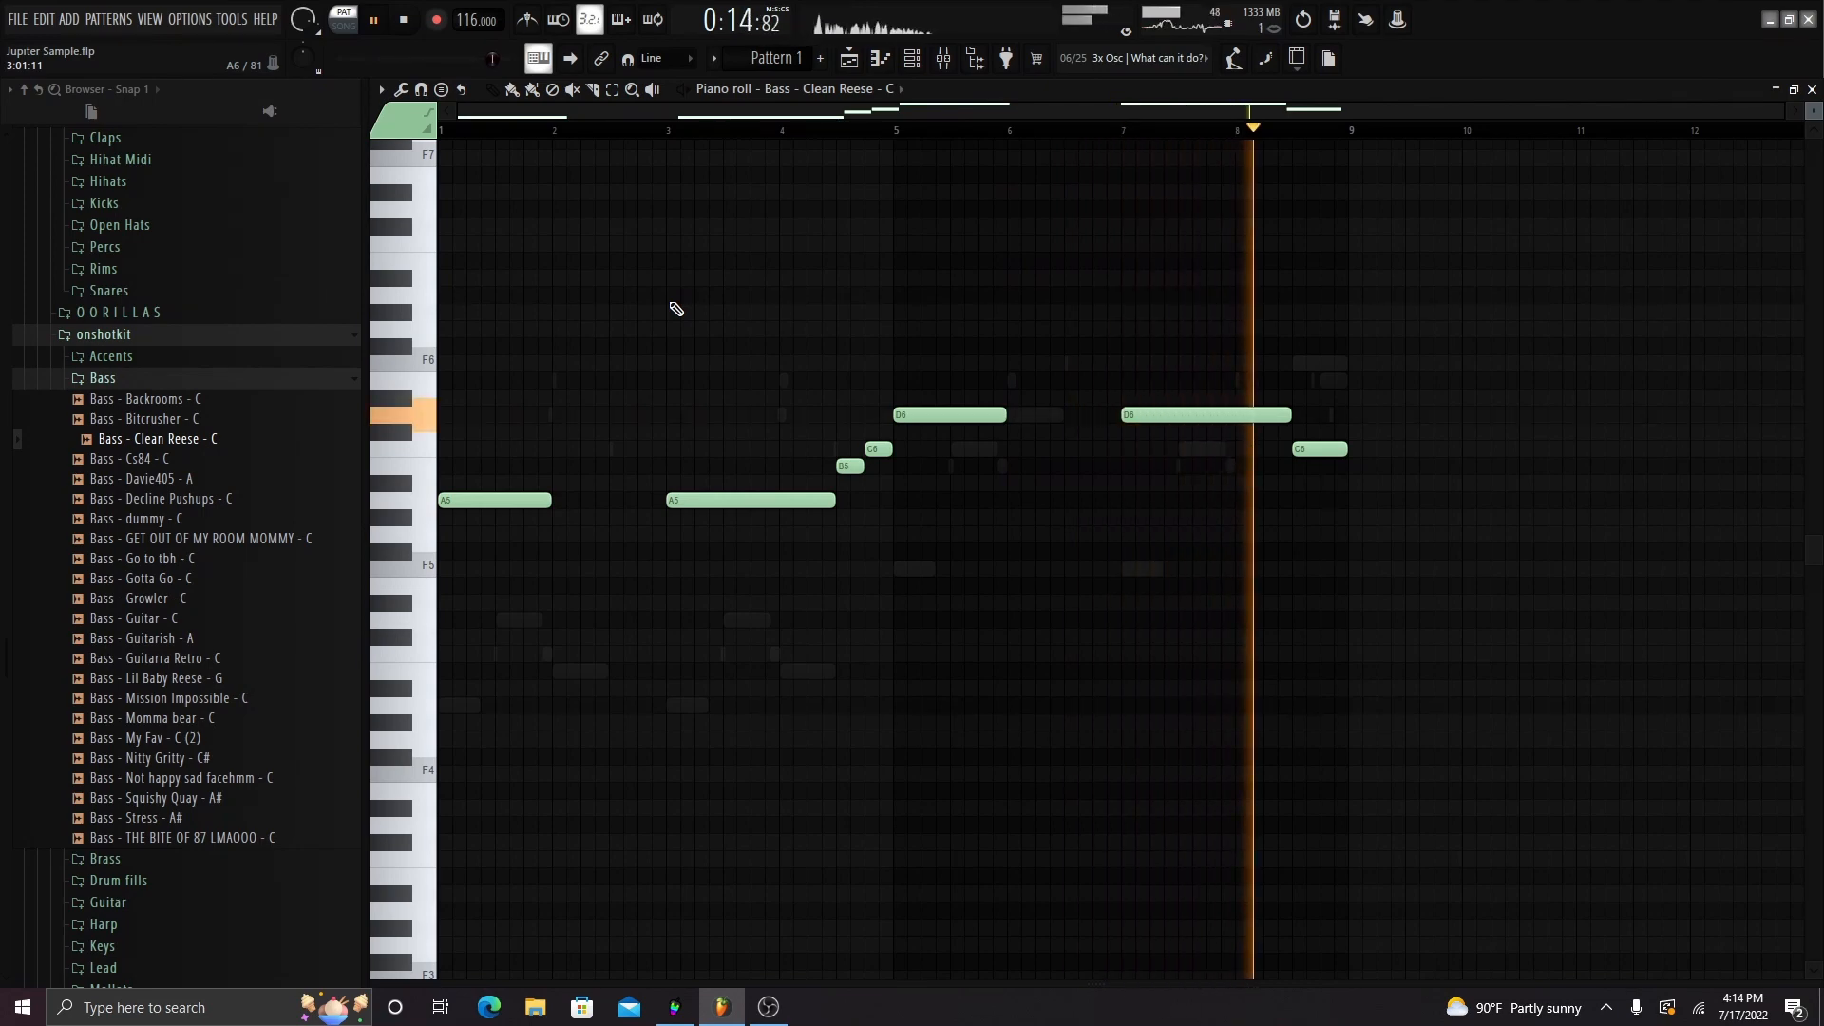
pyautogui.press('space')
pyautogui.press('F9')
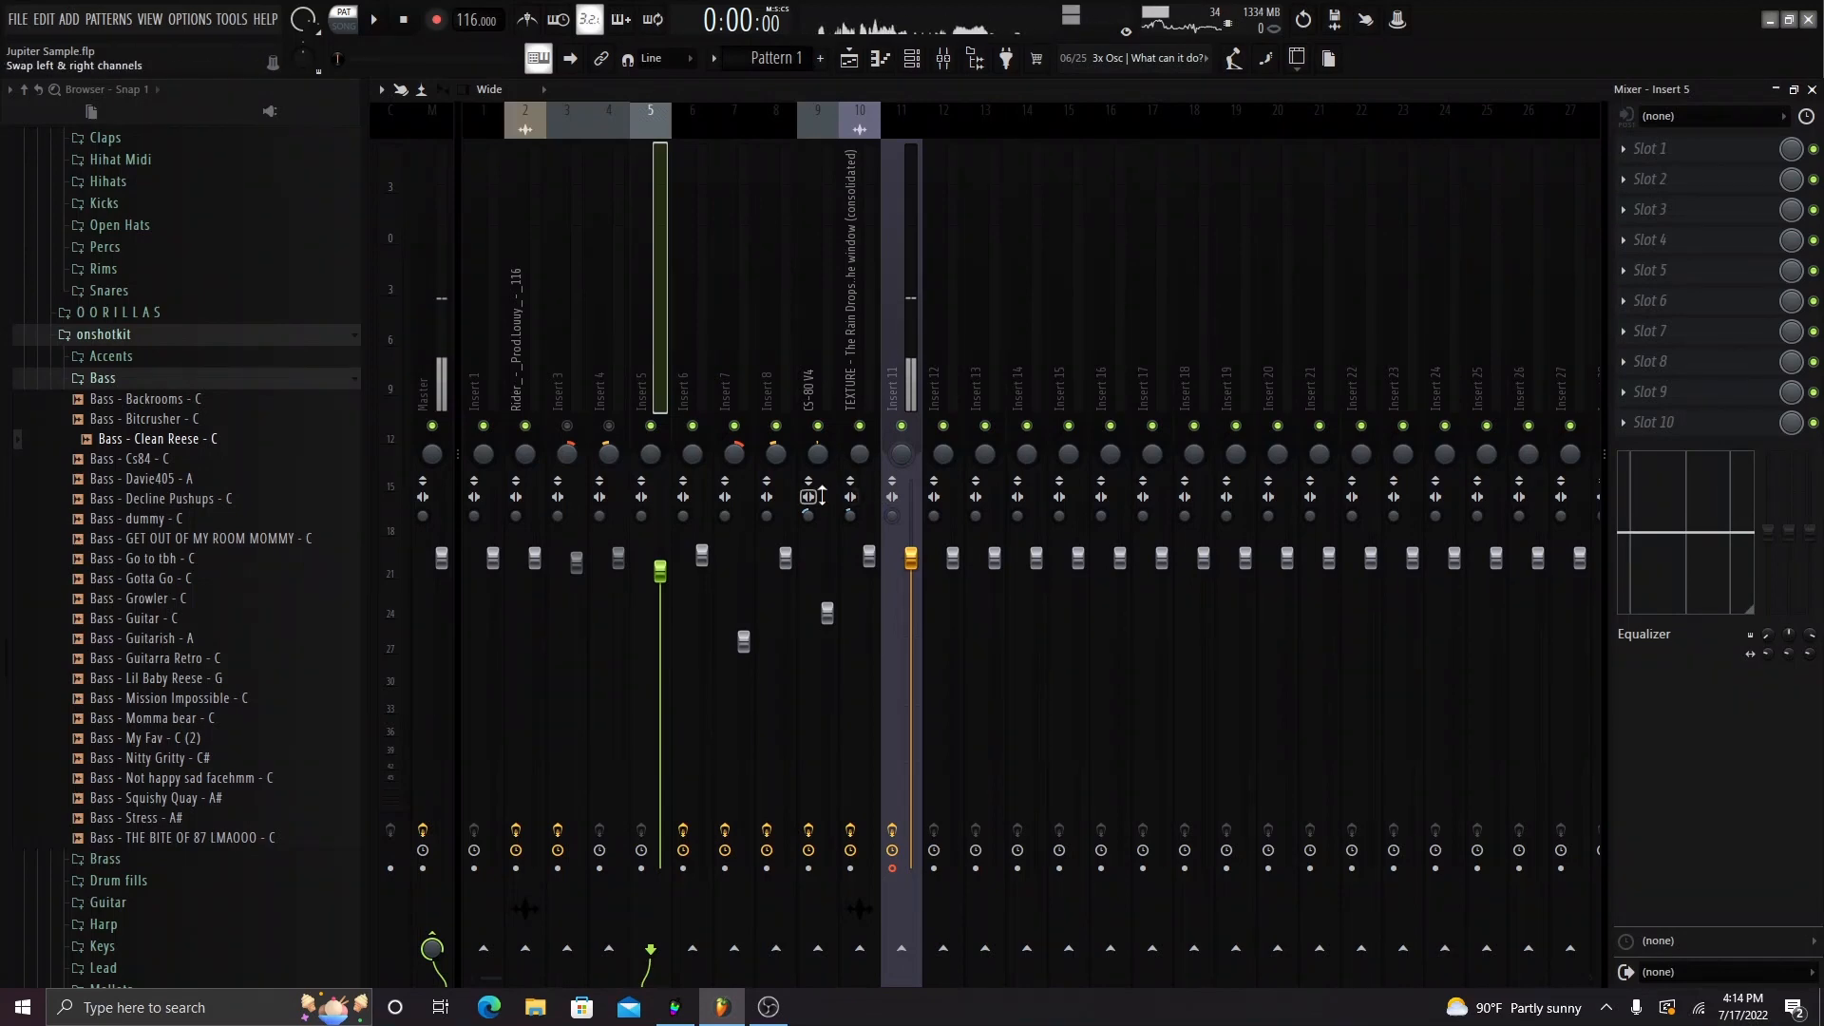
# - Open the ARP 2600 V3 synth from the channel rack and display its preset list
pyautogui.press('F6')
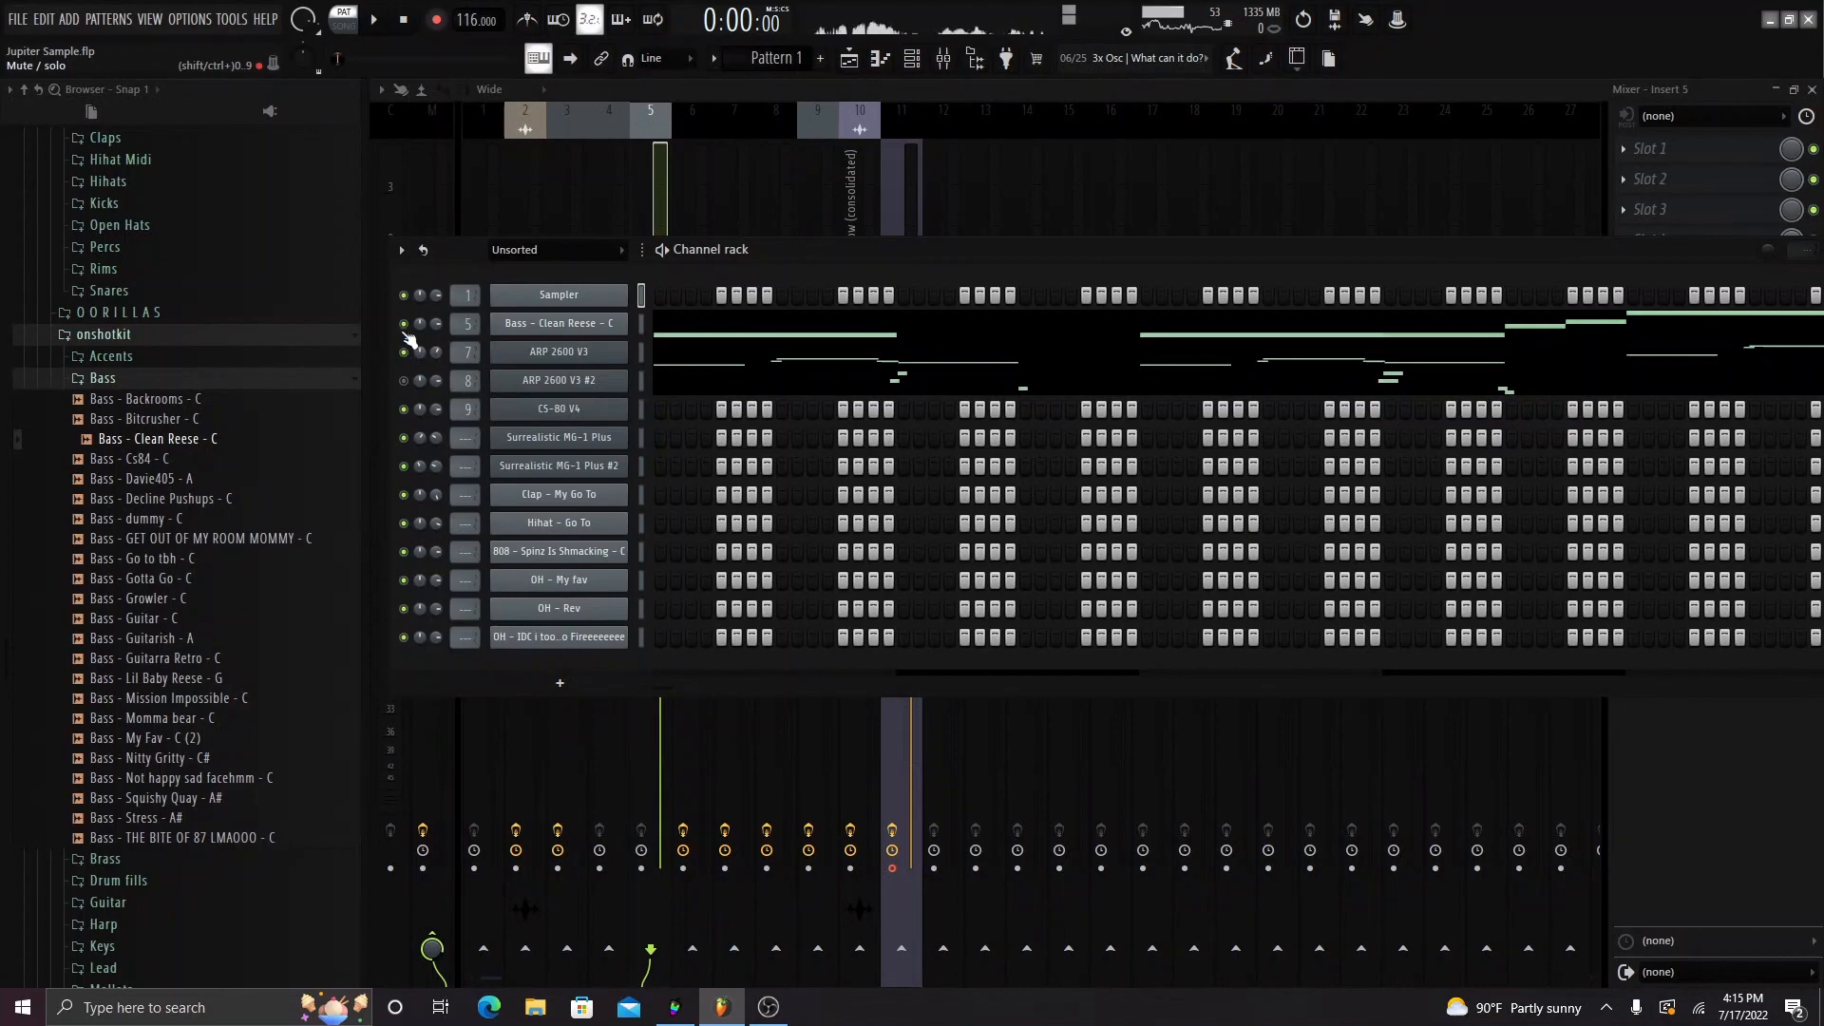
pyautogui.click(594, 359)
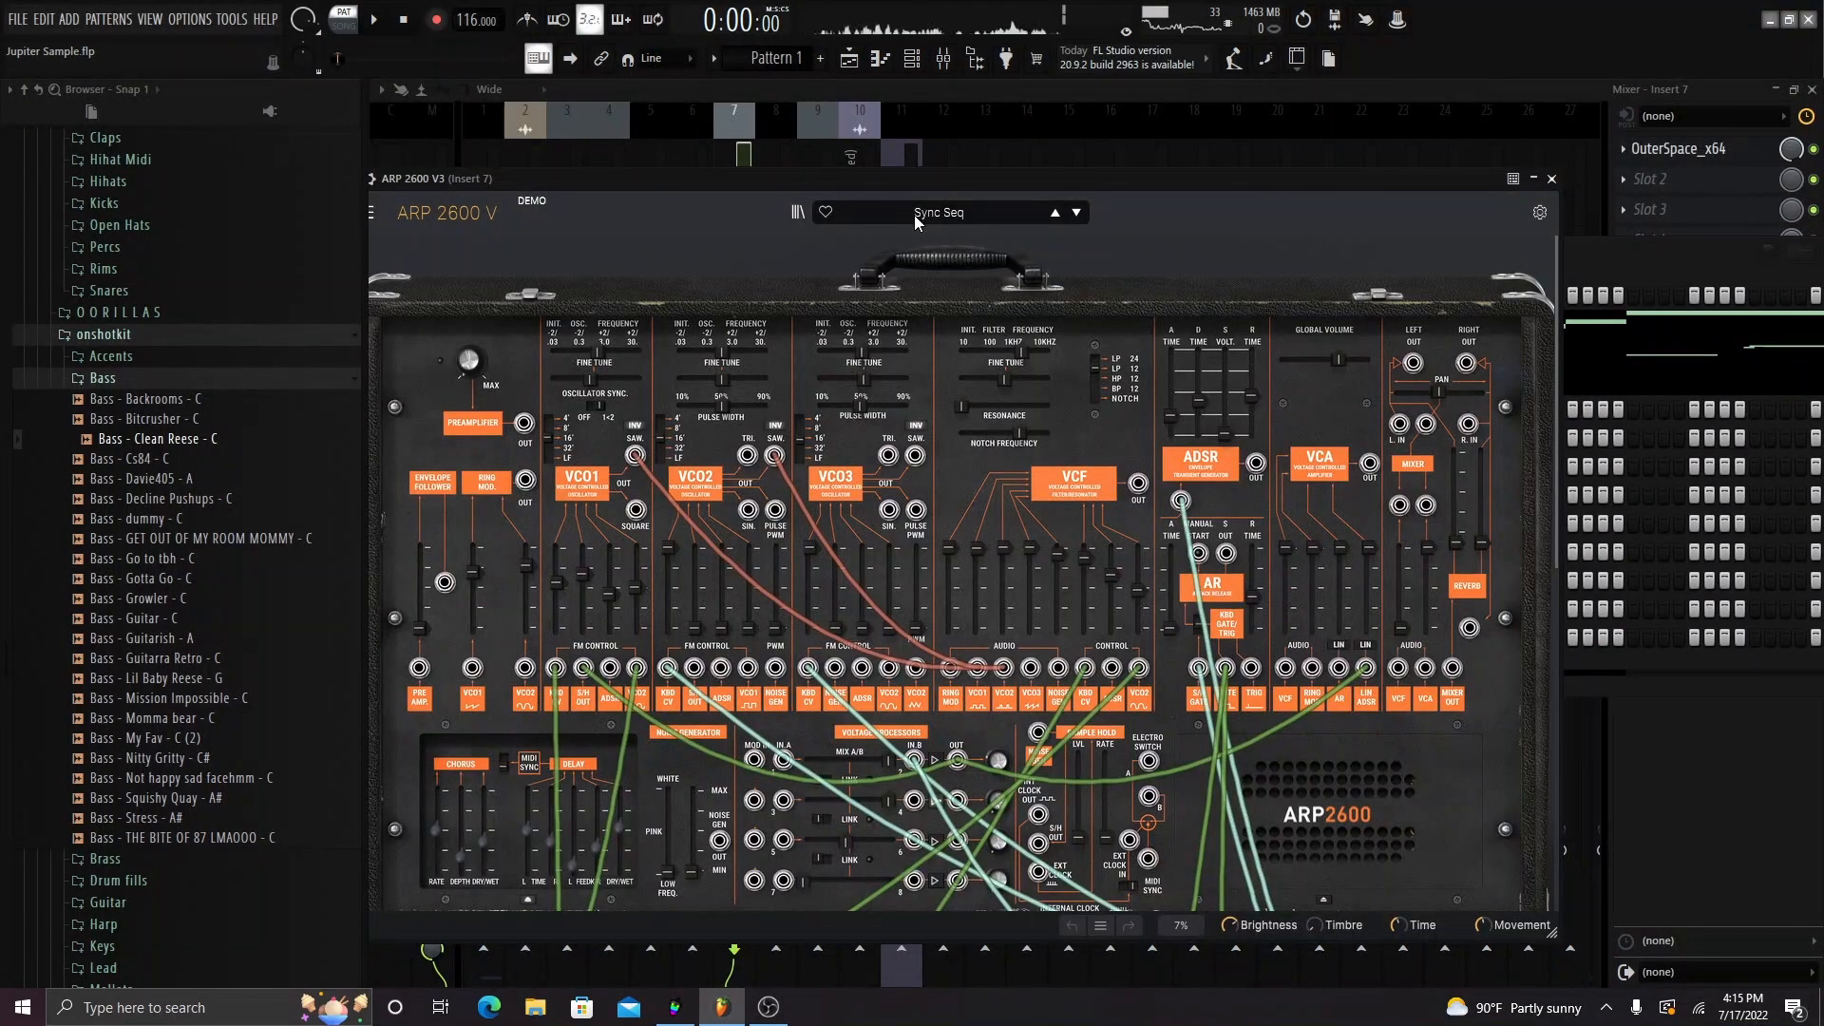
pyautogui.click(914, 214)
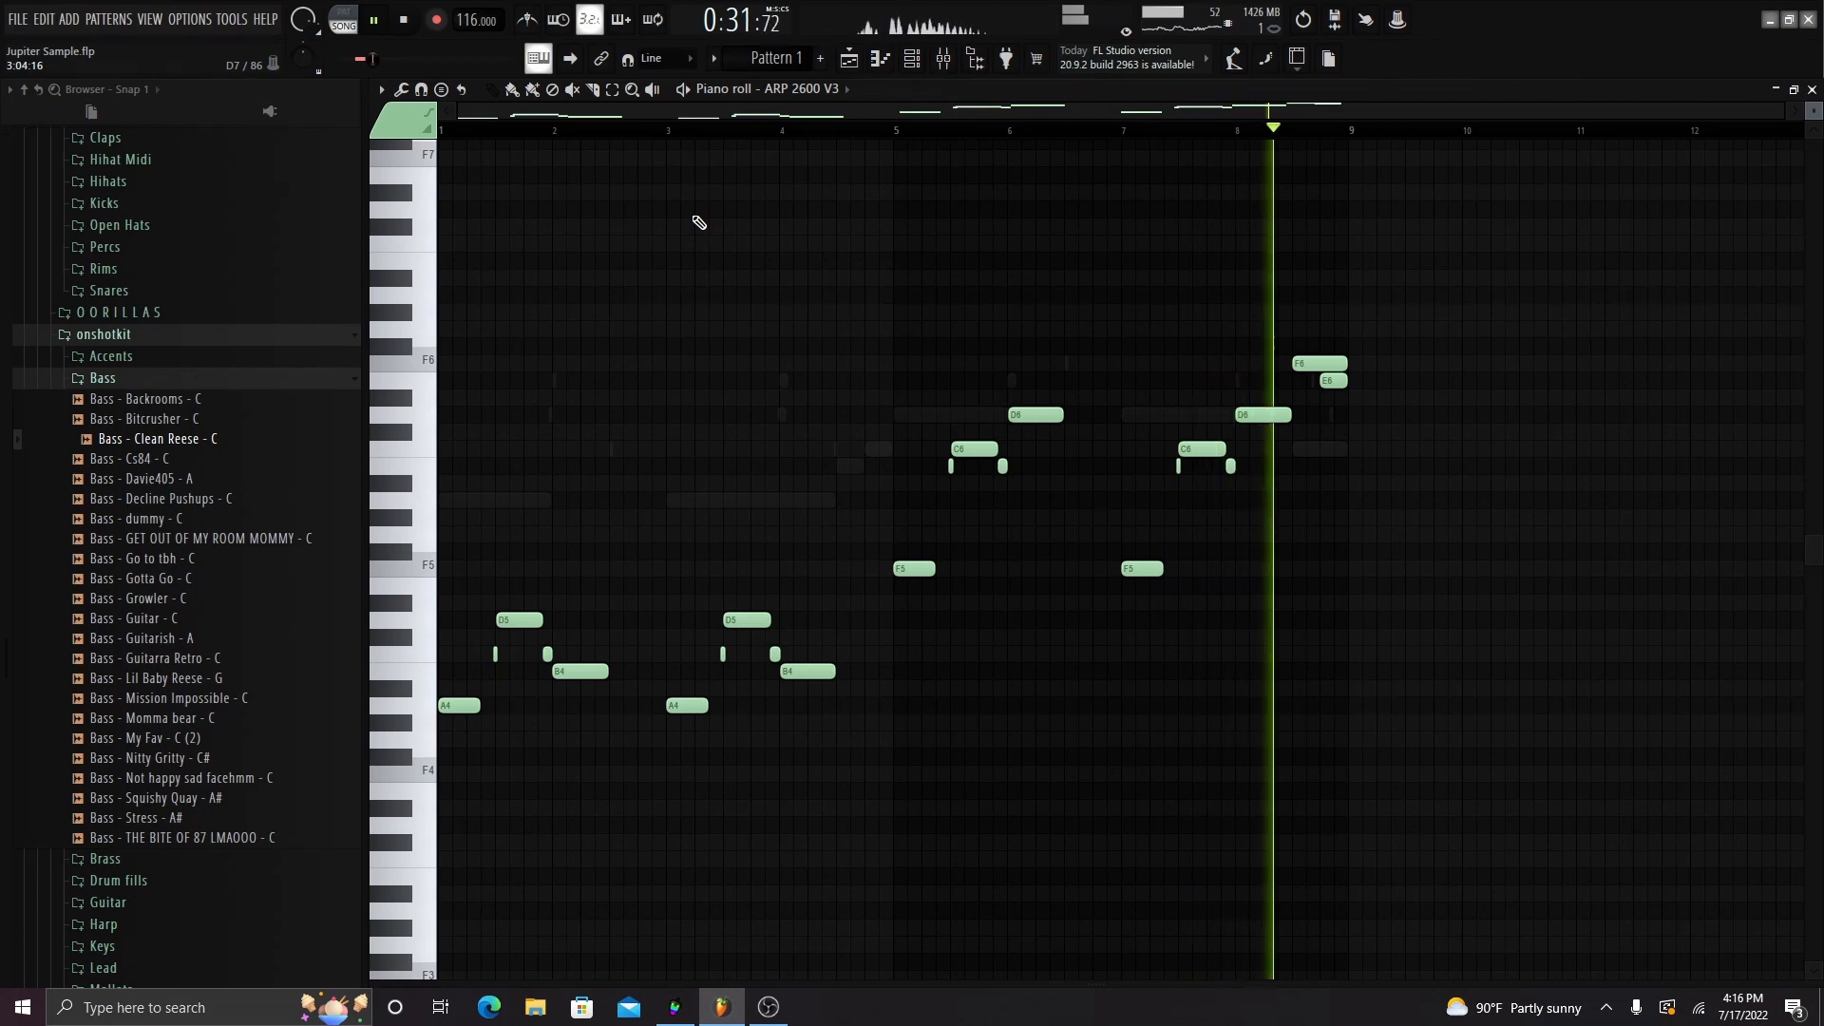
# - Finish auditioning the ARP 2600 V3 notes and review the OuterSpace_x64 effect on Insert 7
pyautogui.press('space')
pyautogui.press('F9')
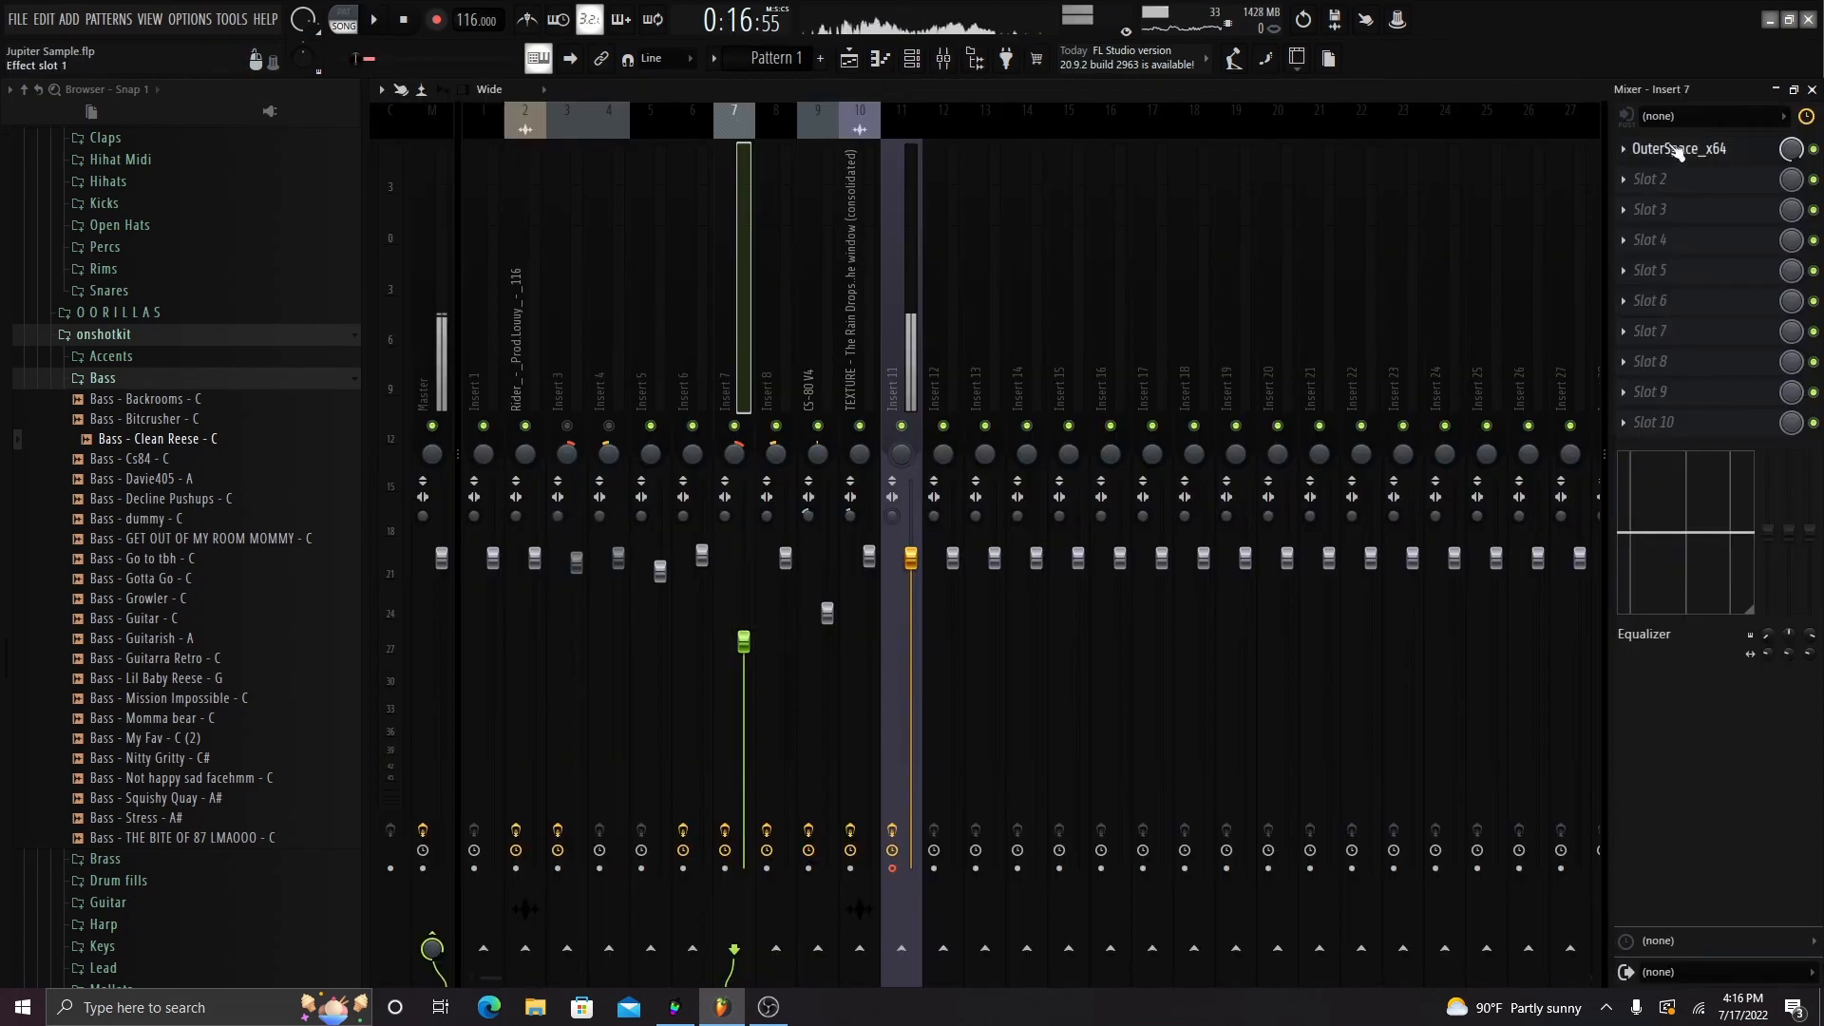
pyautogui.click(1678, 149)
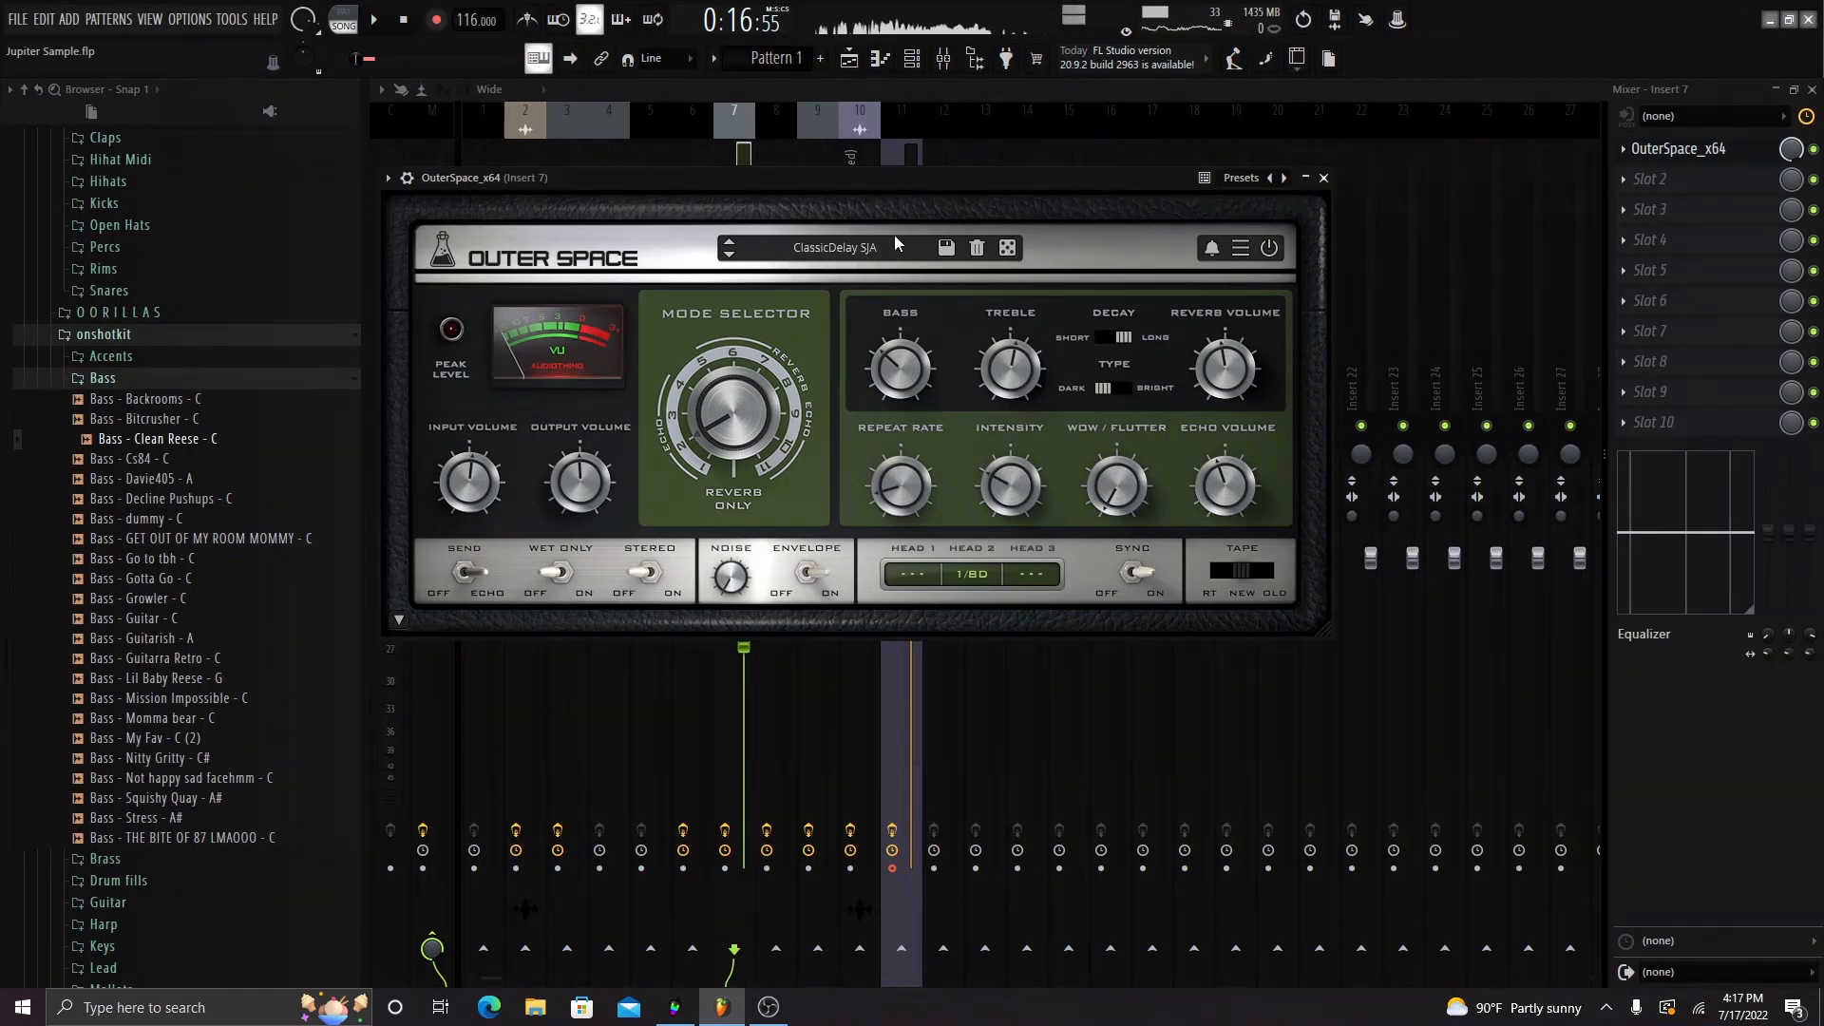
pyautogui.click(1703, 151)
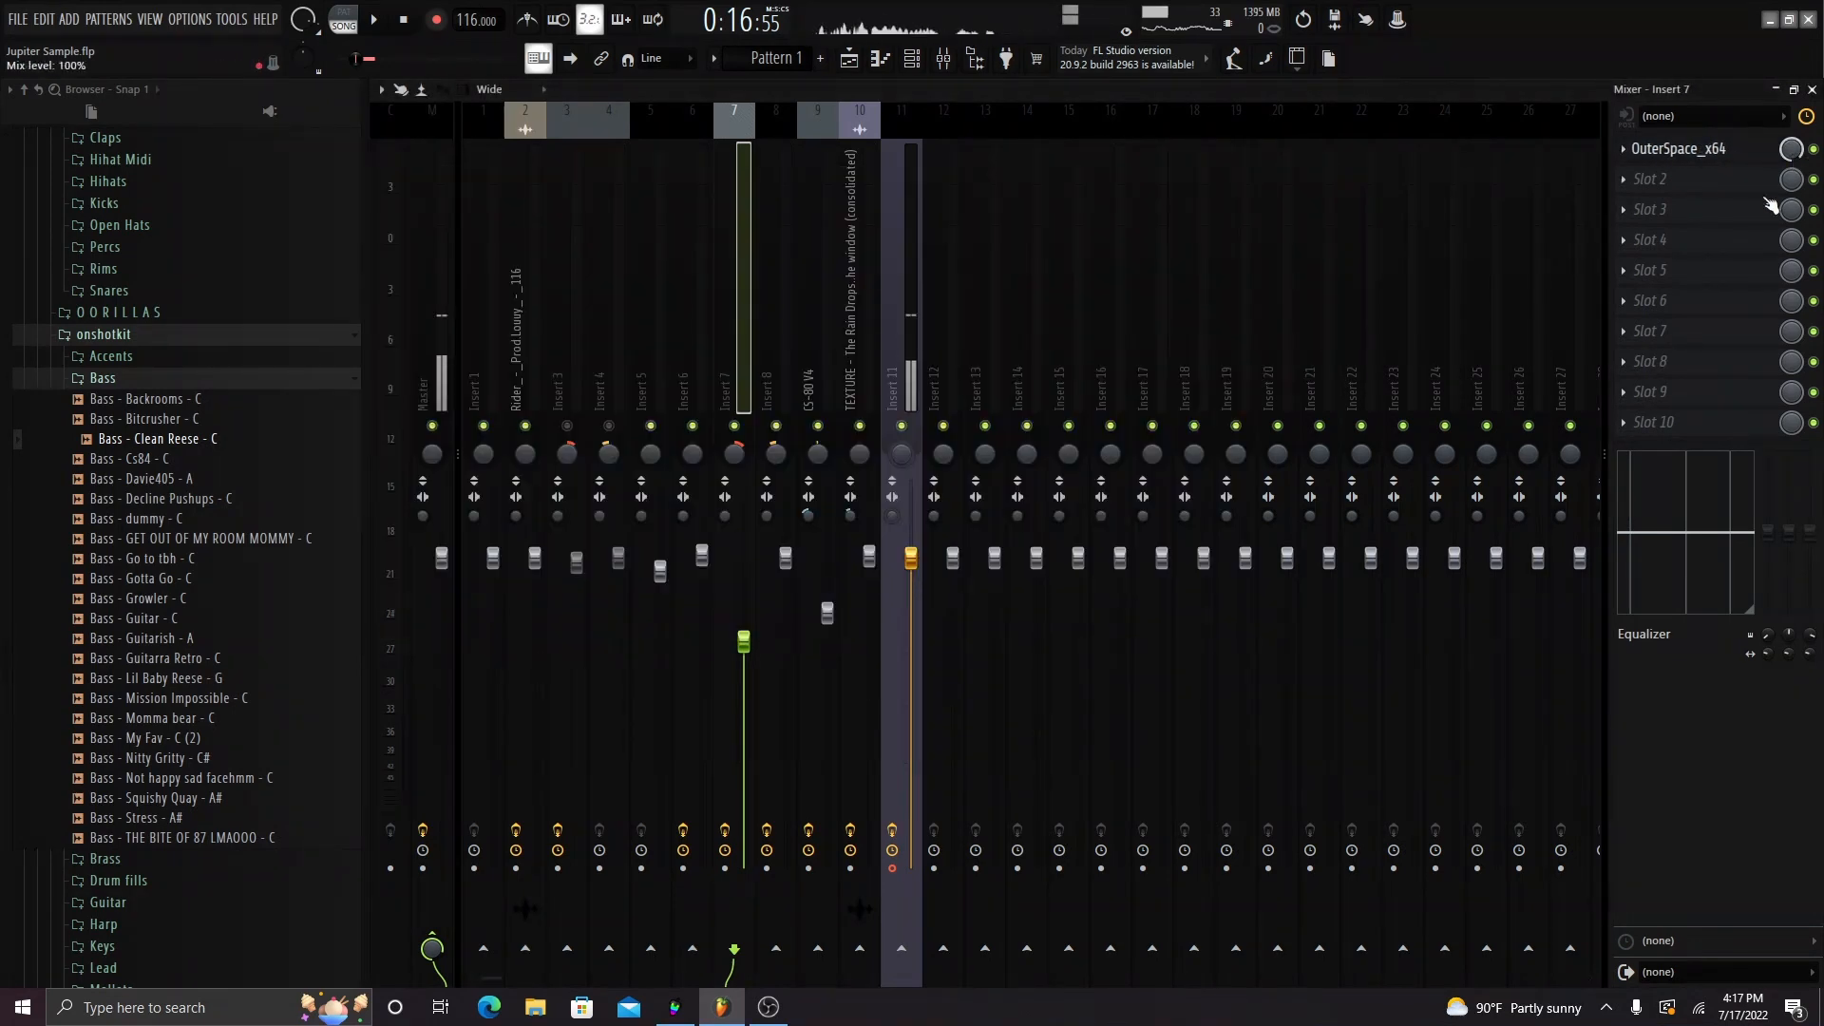
pyautogui.click(942, 63)
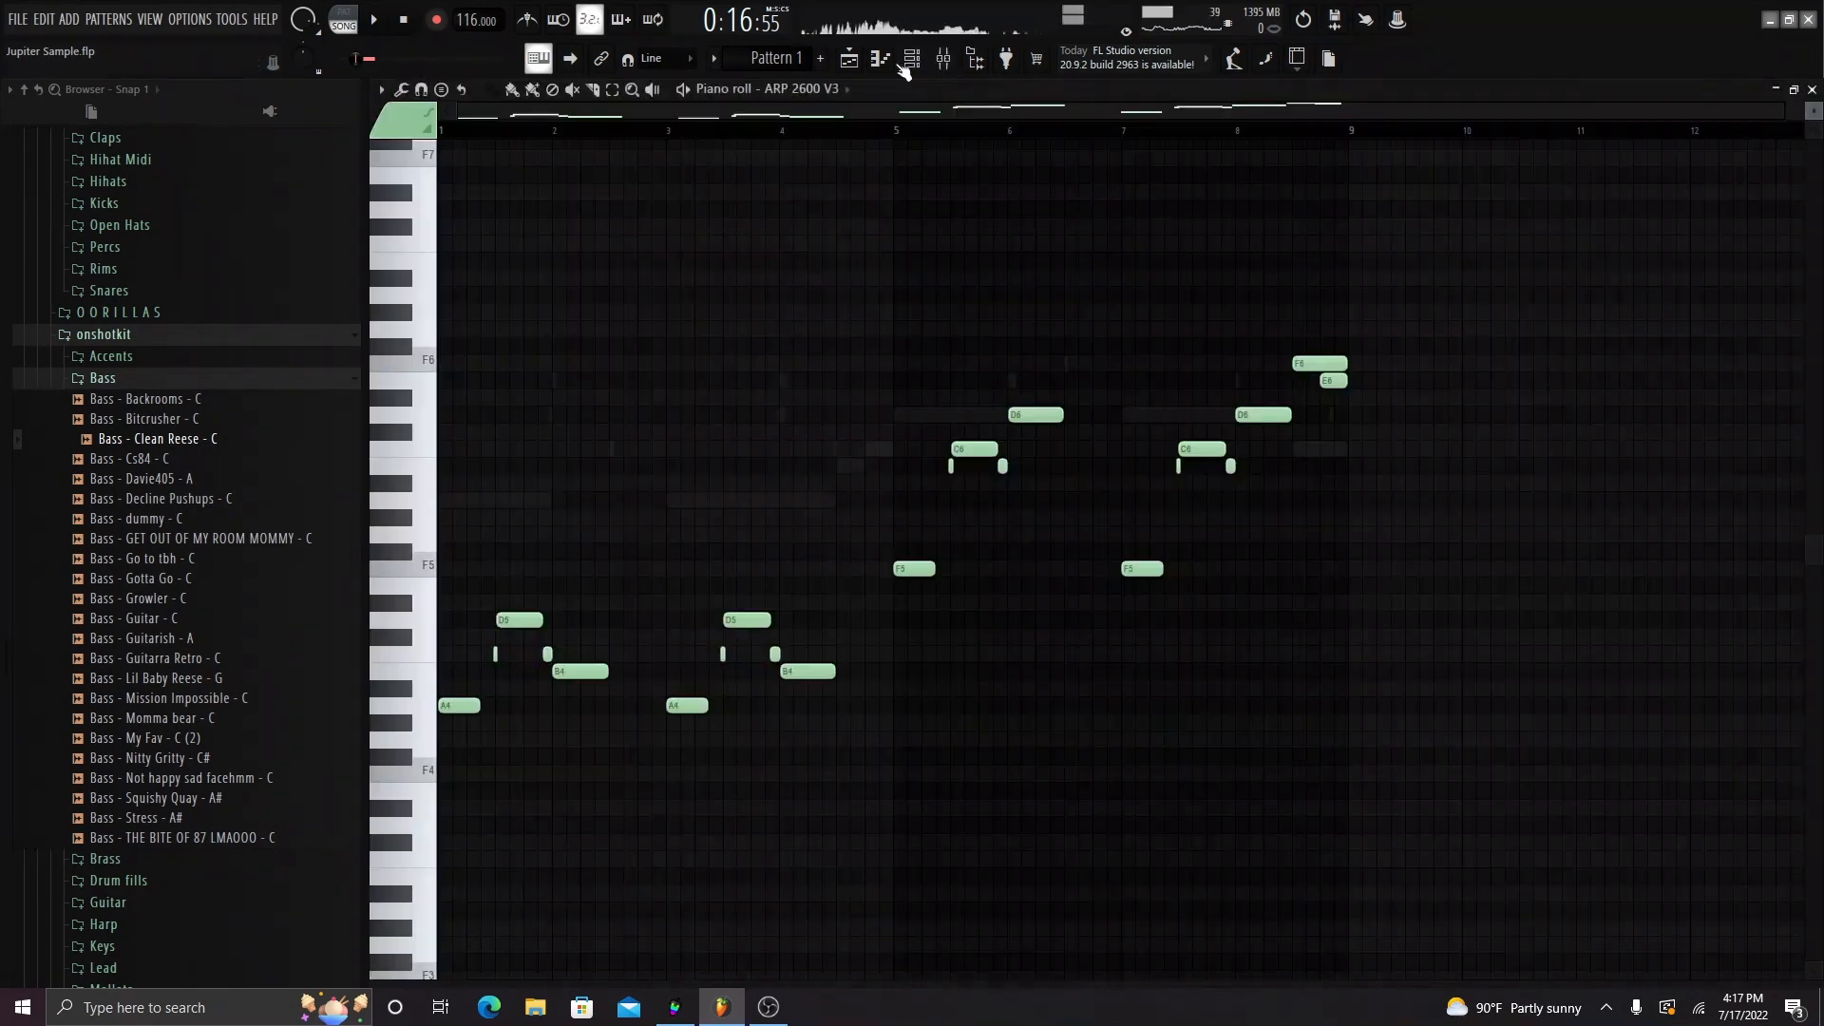
# - Close the ARP 2600 V3 #2 synth window and play that channel's notes in the piano roll
pyautogui.click(865, 61)
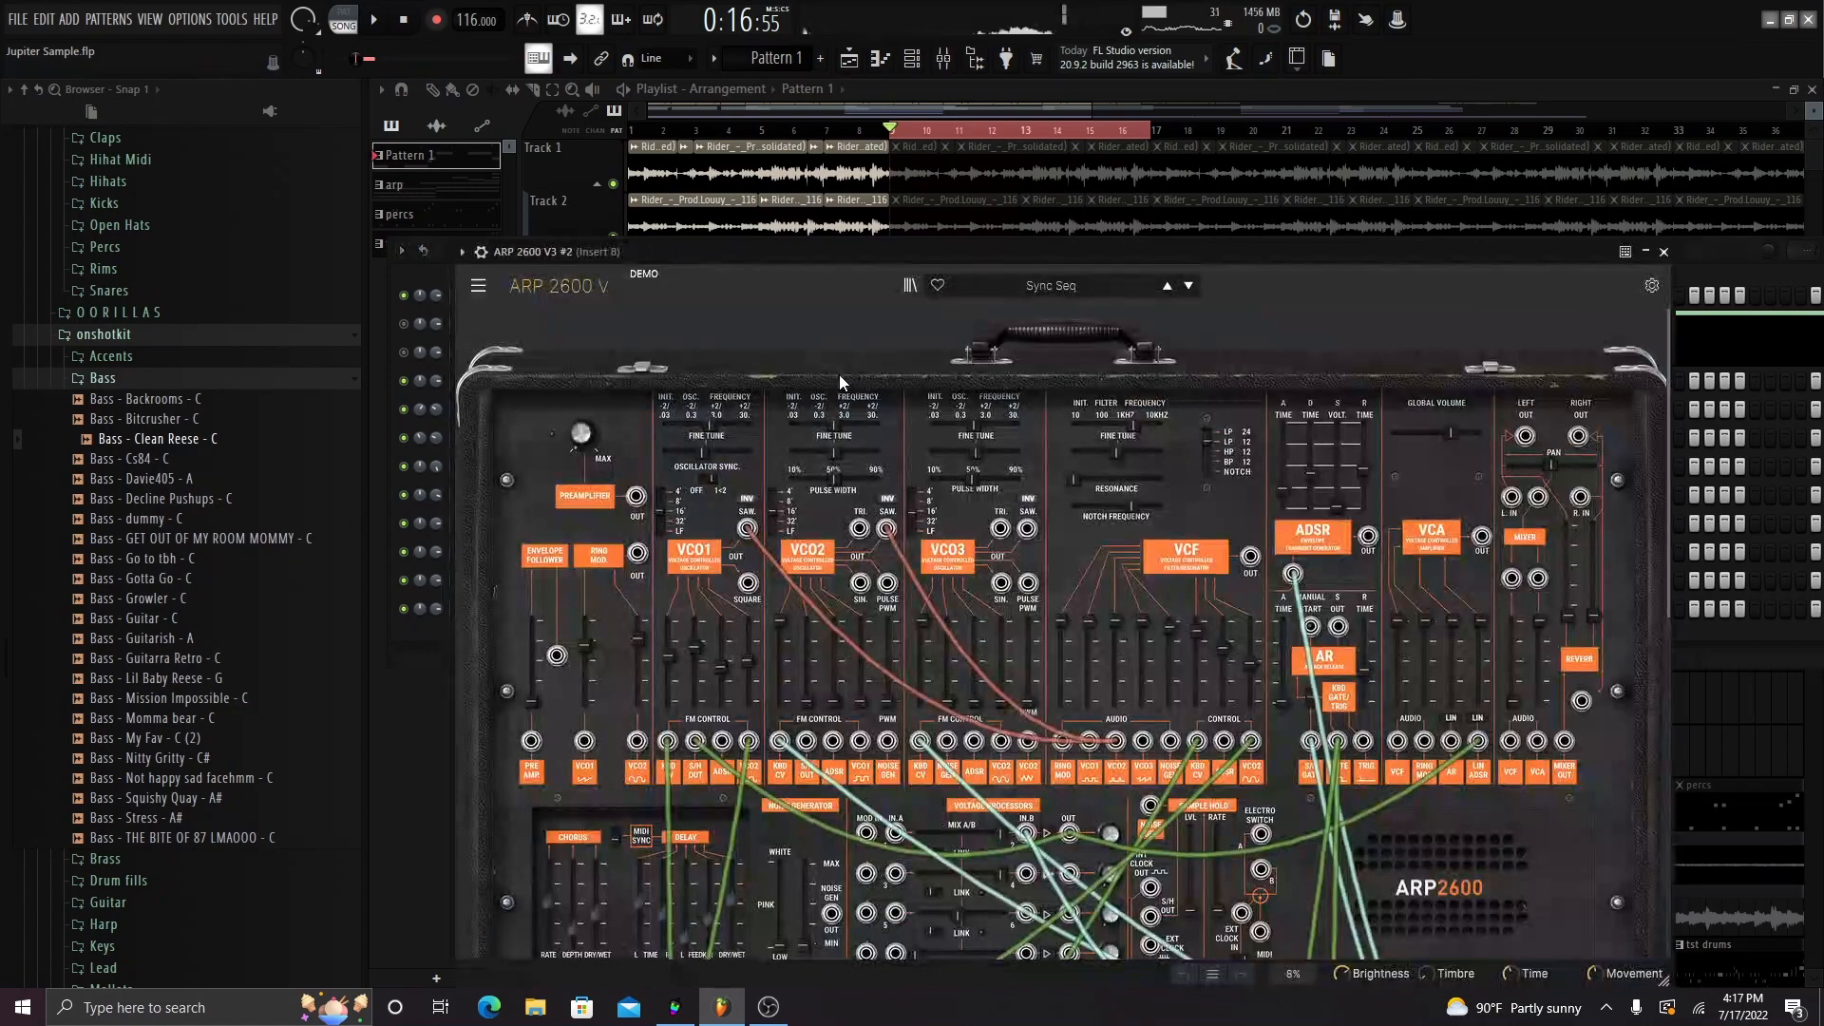
pyautogui.click(1665, 253)
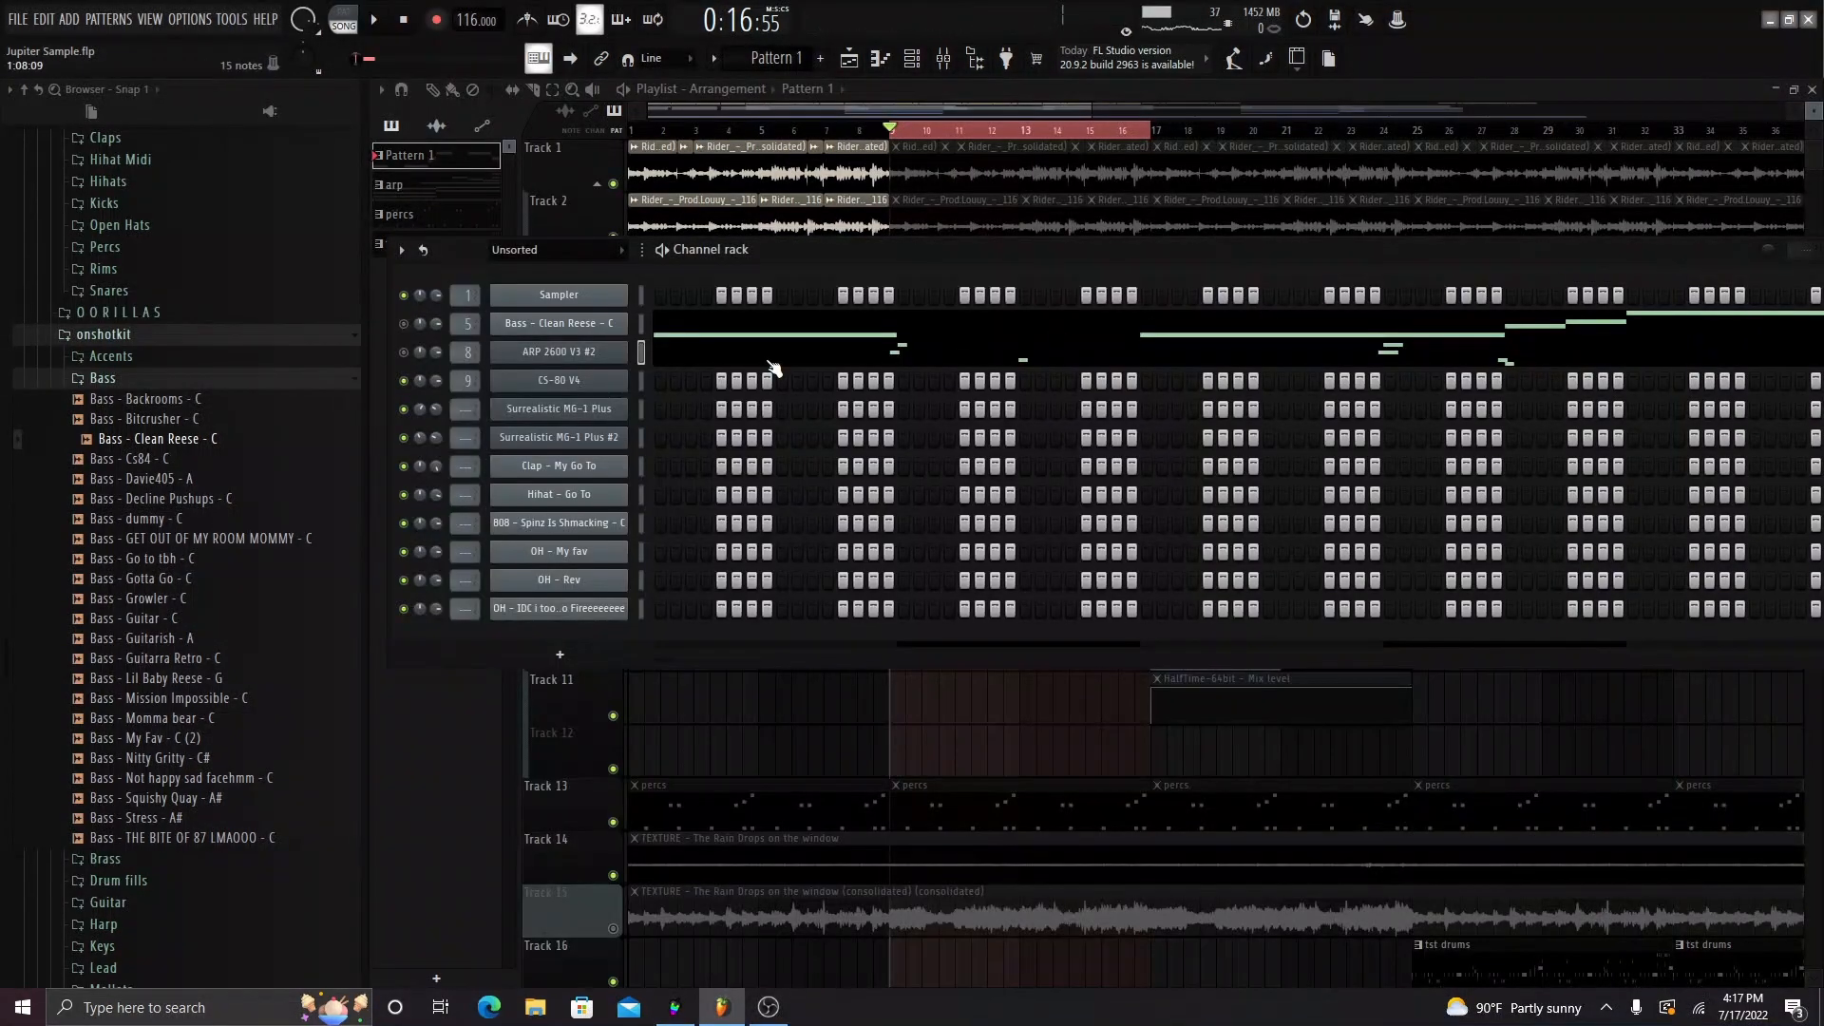
pyautogui.click(774, 366)
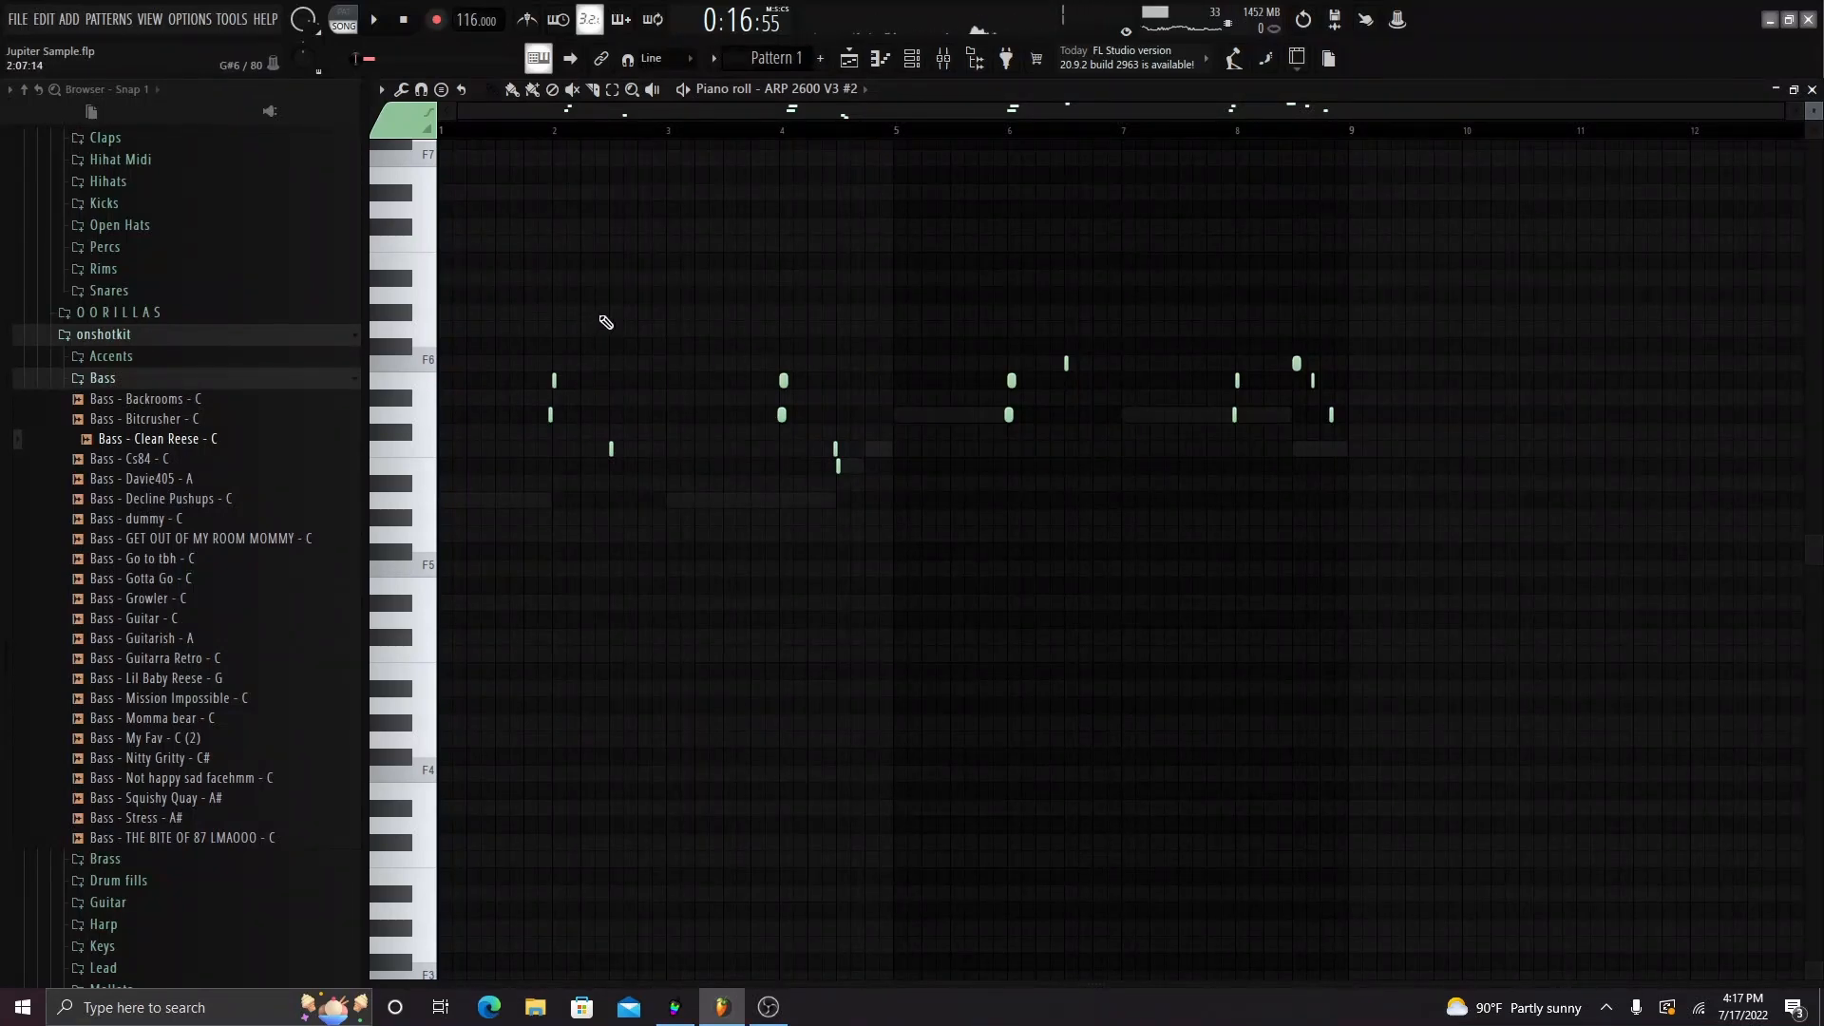
pyautogui.press('space')
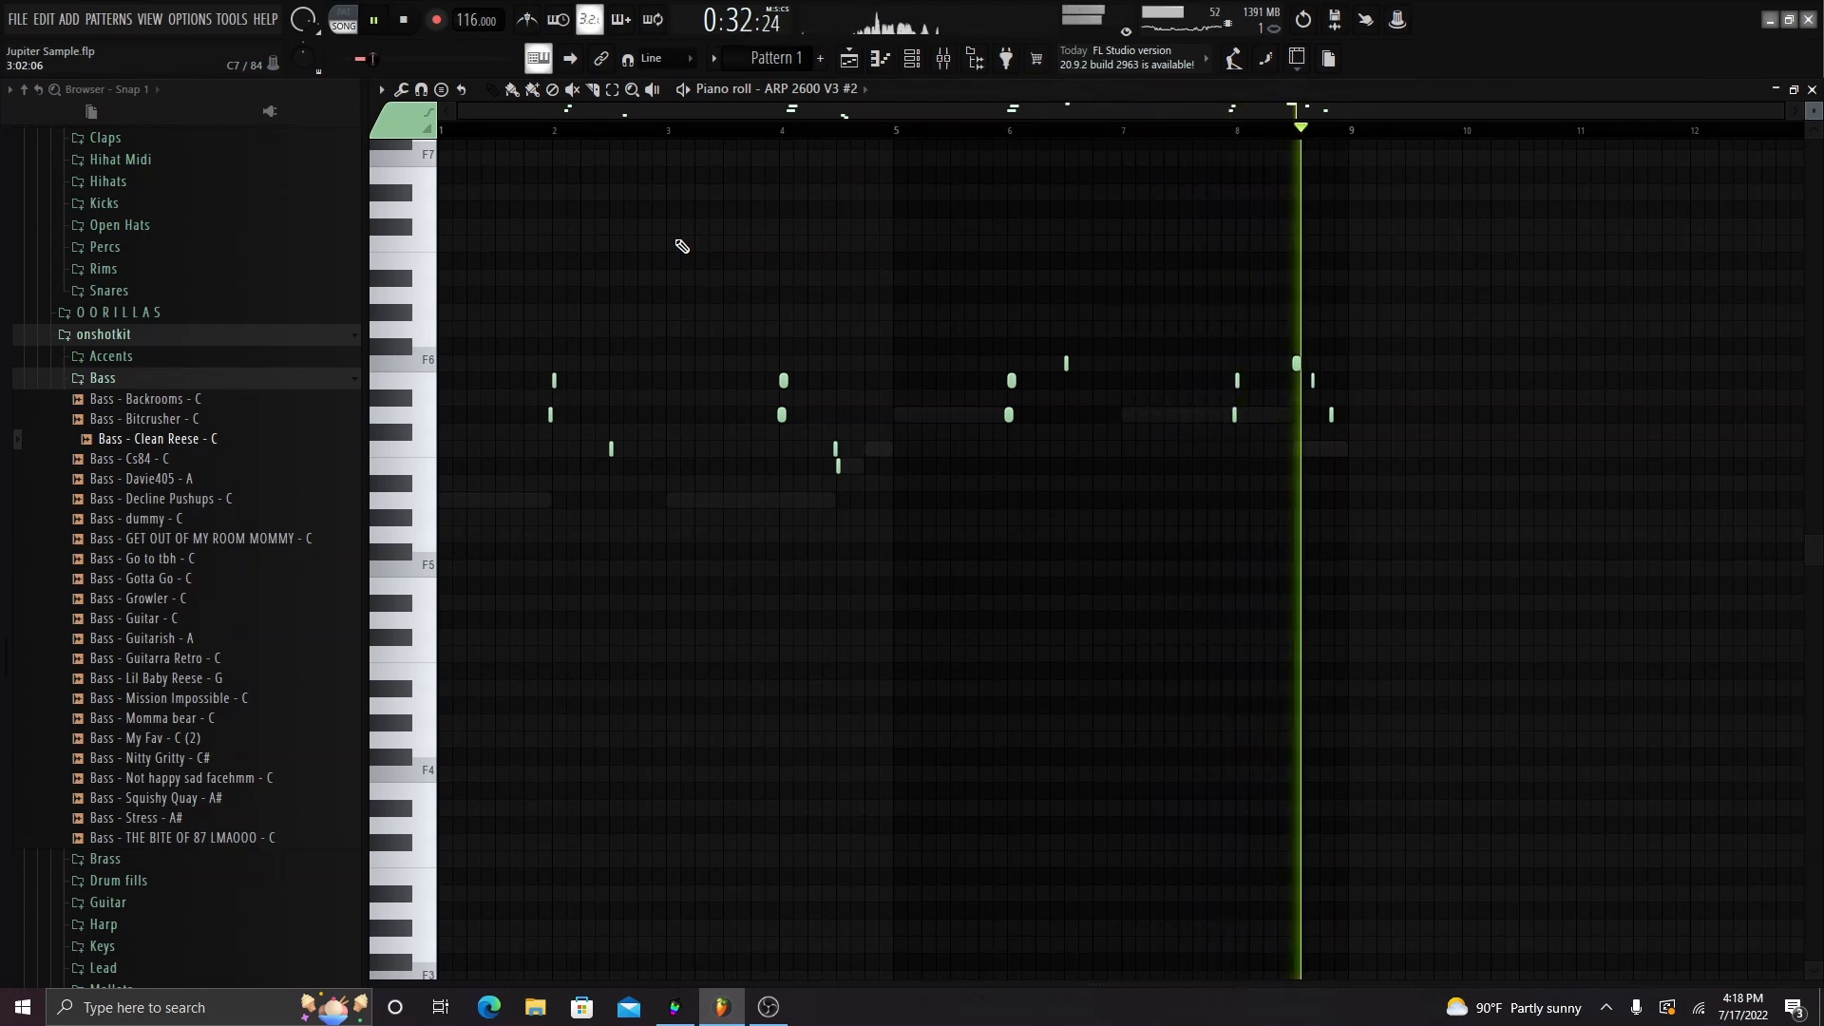
pyautogui.press('space')
# - On Insert 8, find Portal's PERSUASION preset in its preset browser, close Portal and open Fruity parametric EQ 2
pyautogui.press('F9')
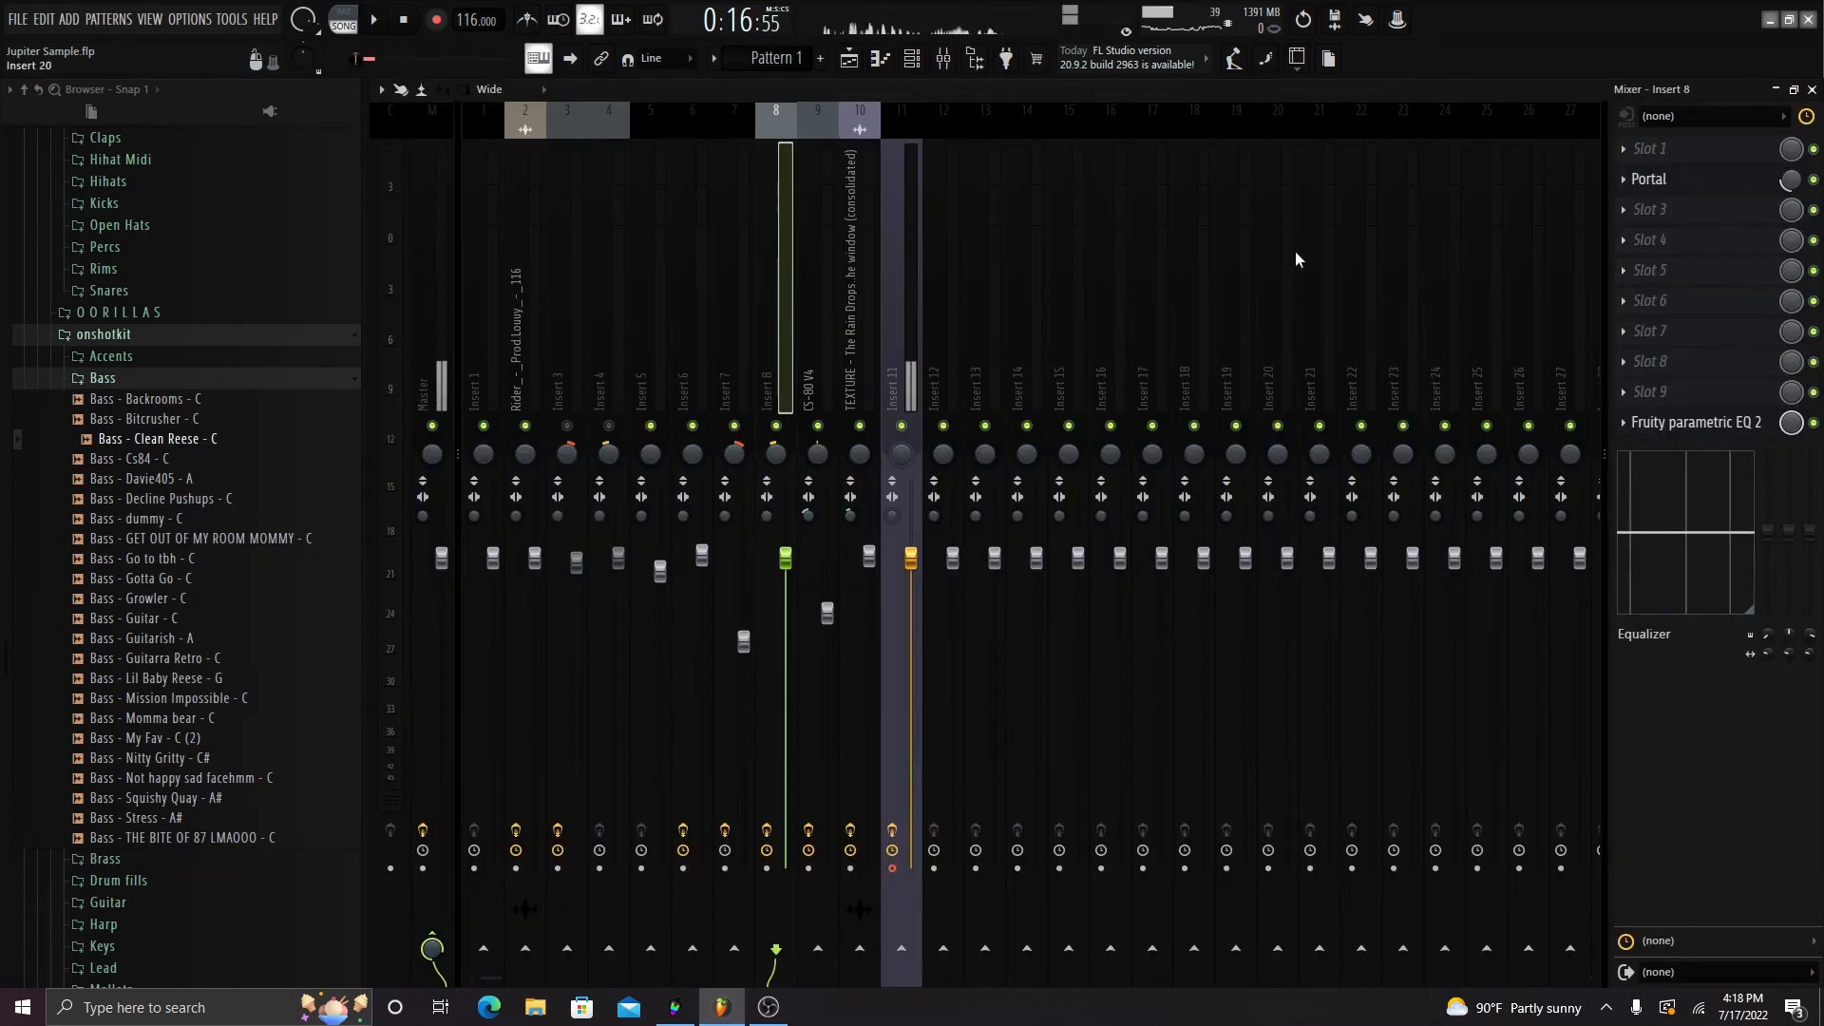
pyautogui.click(1680, 190)
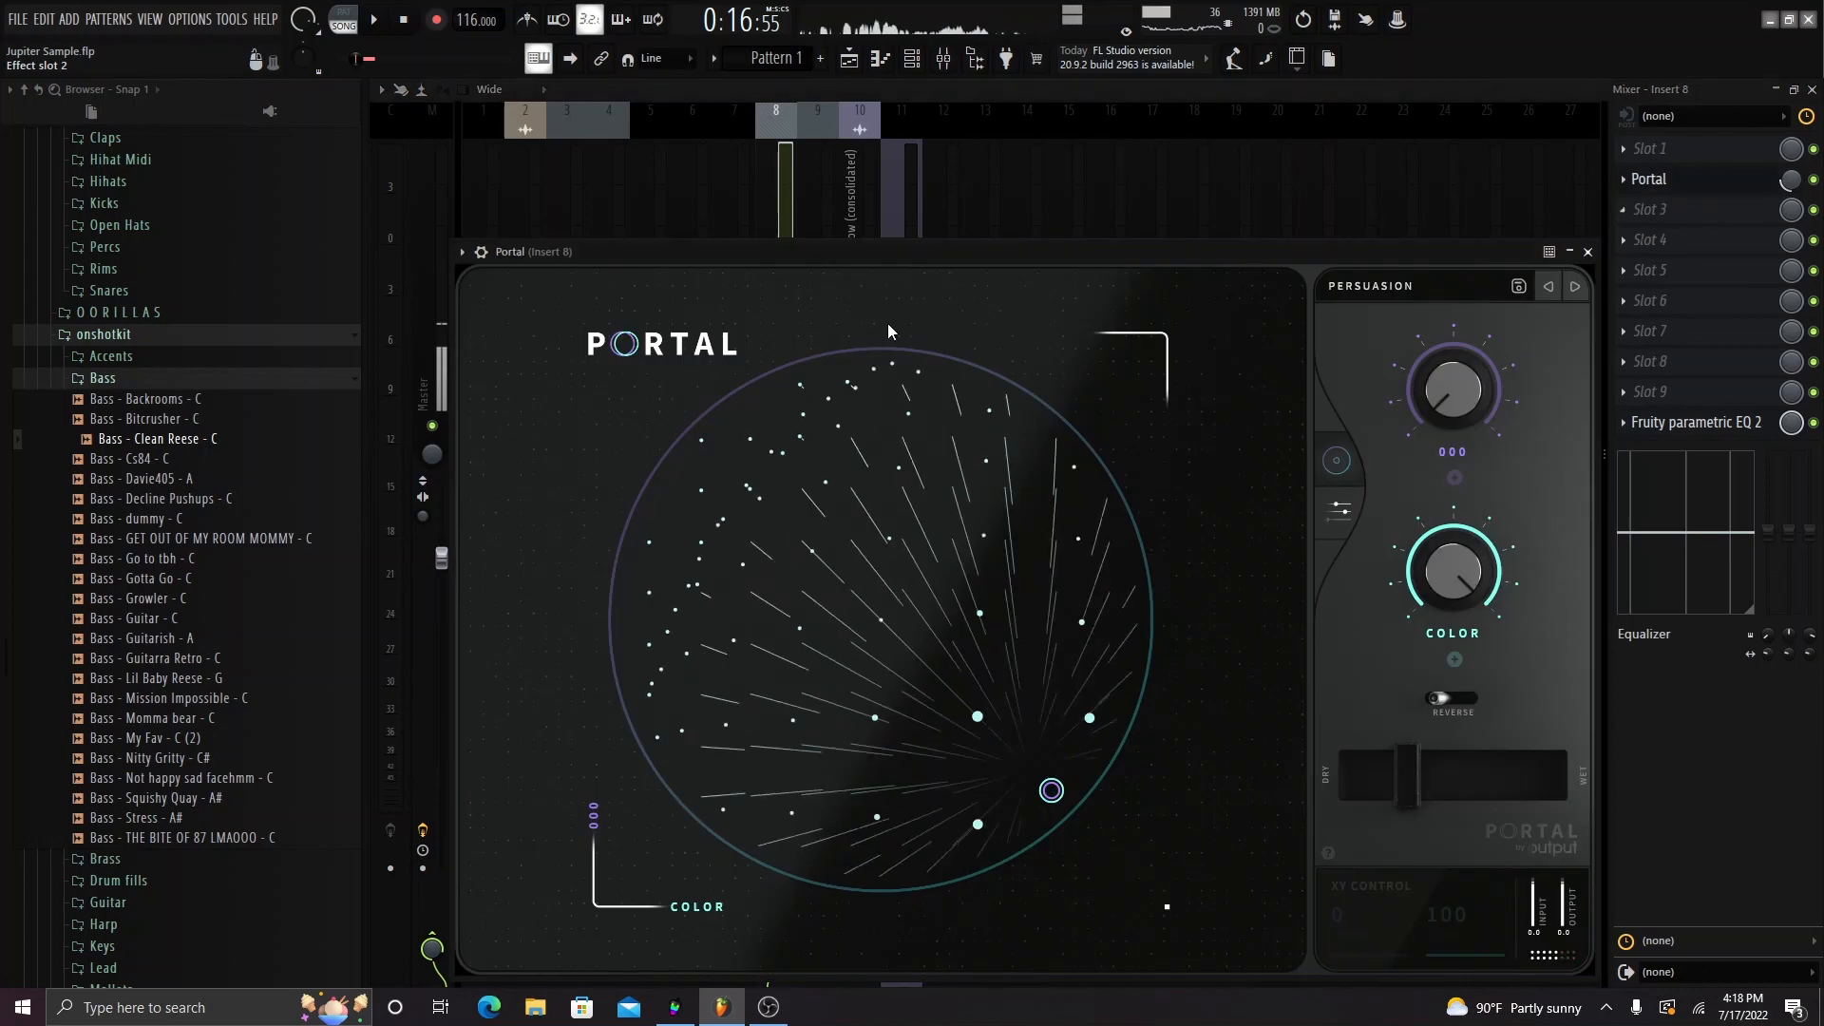
pyautogui.click(1397, 291)
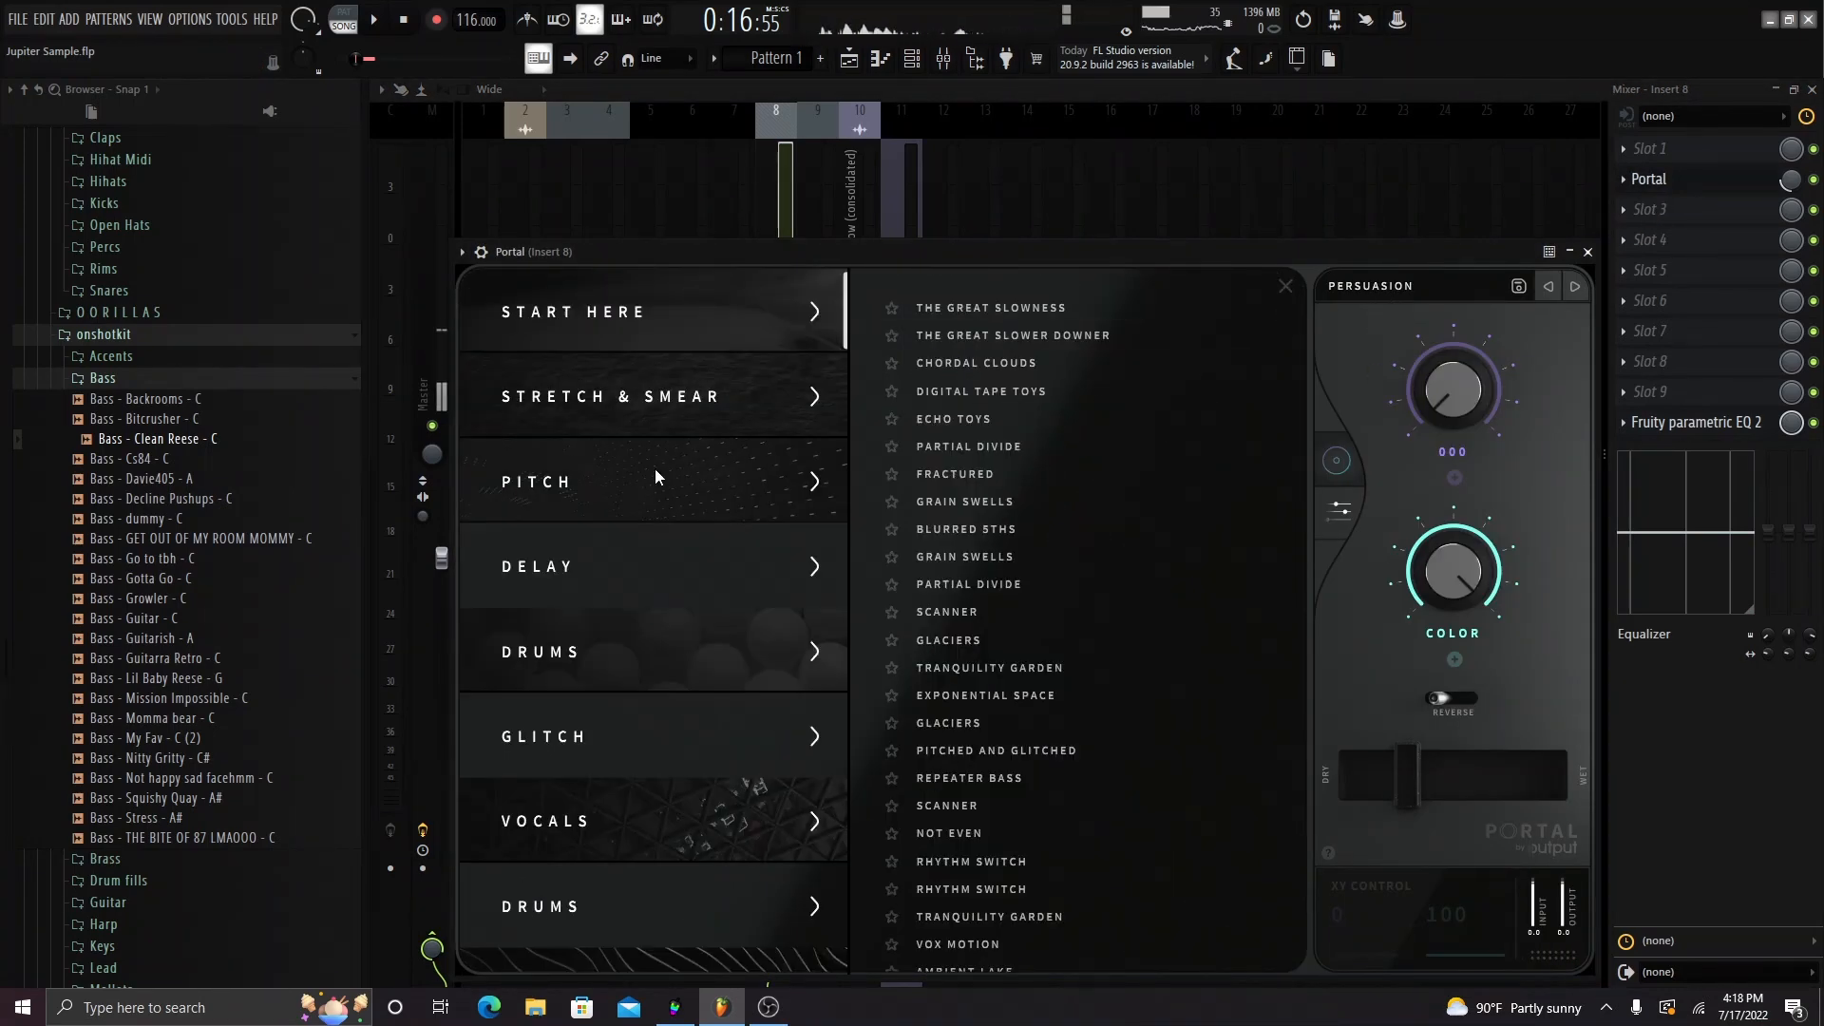
pyautogui.scroll(-10, 656, 475)
pyautogui.click(658, 433)
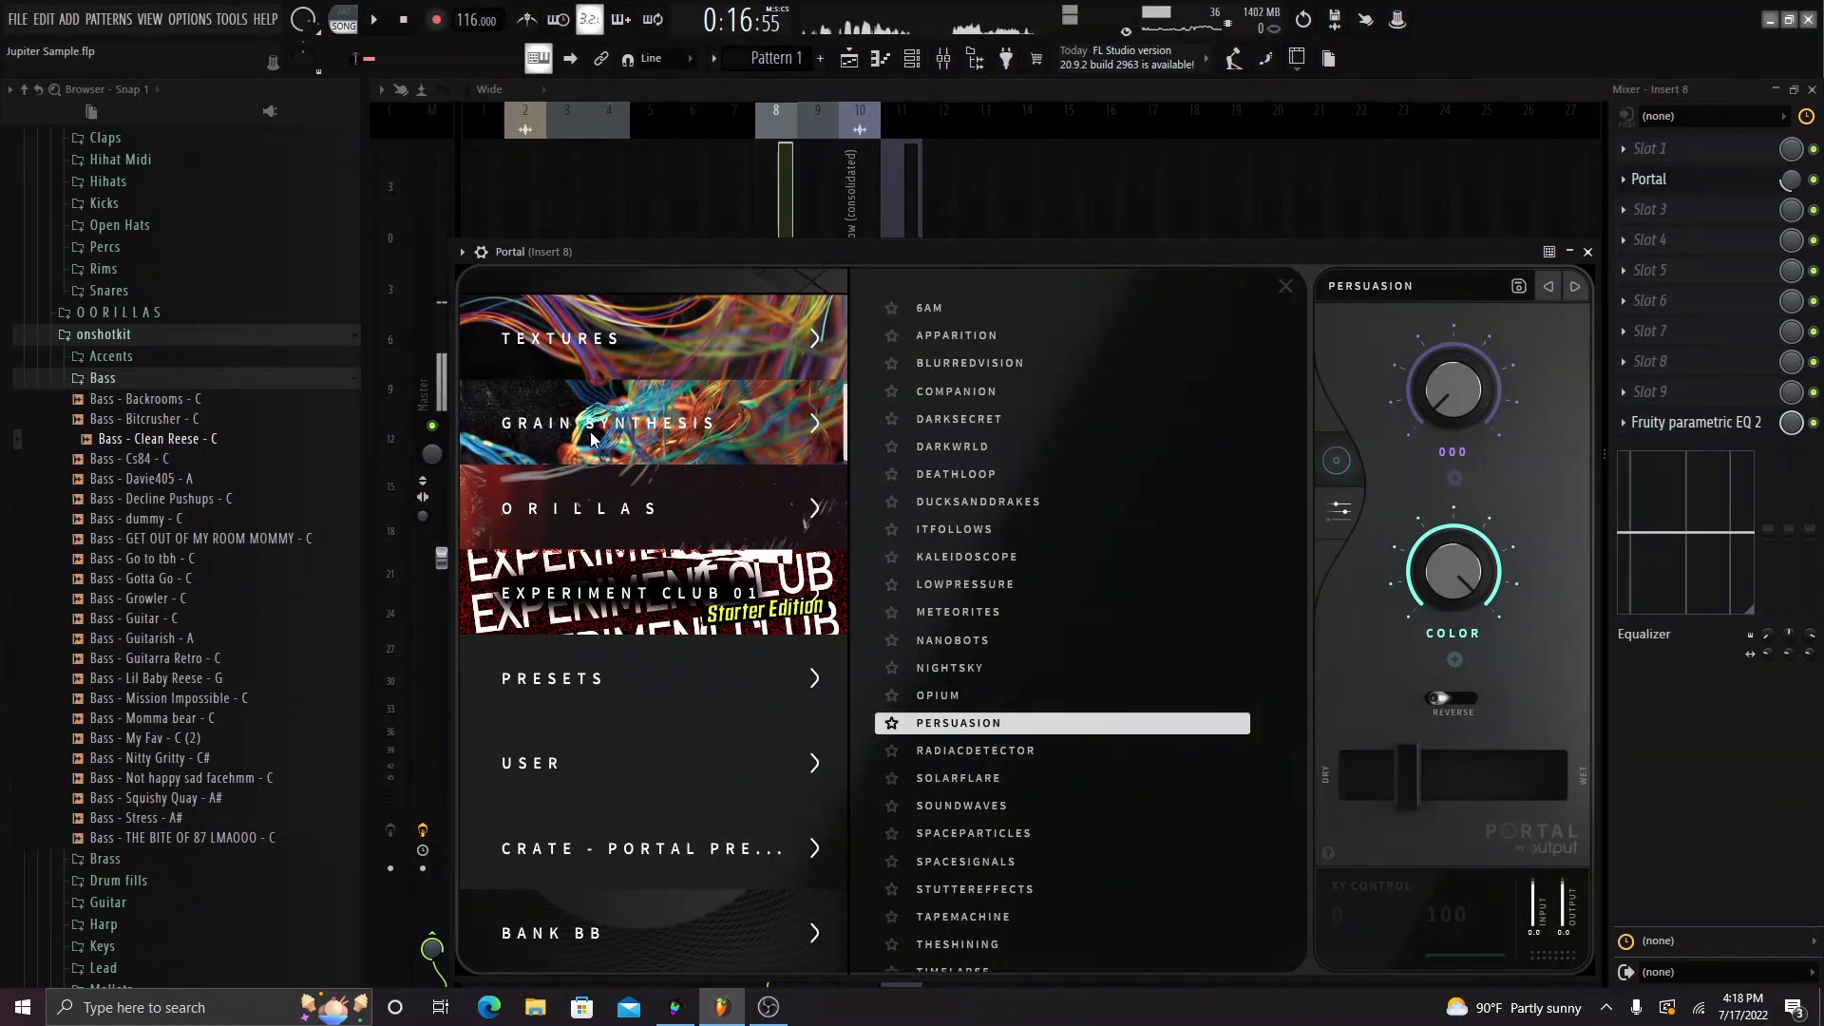
pyautogui.click(1588, 252)
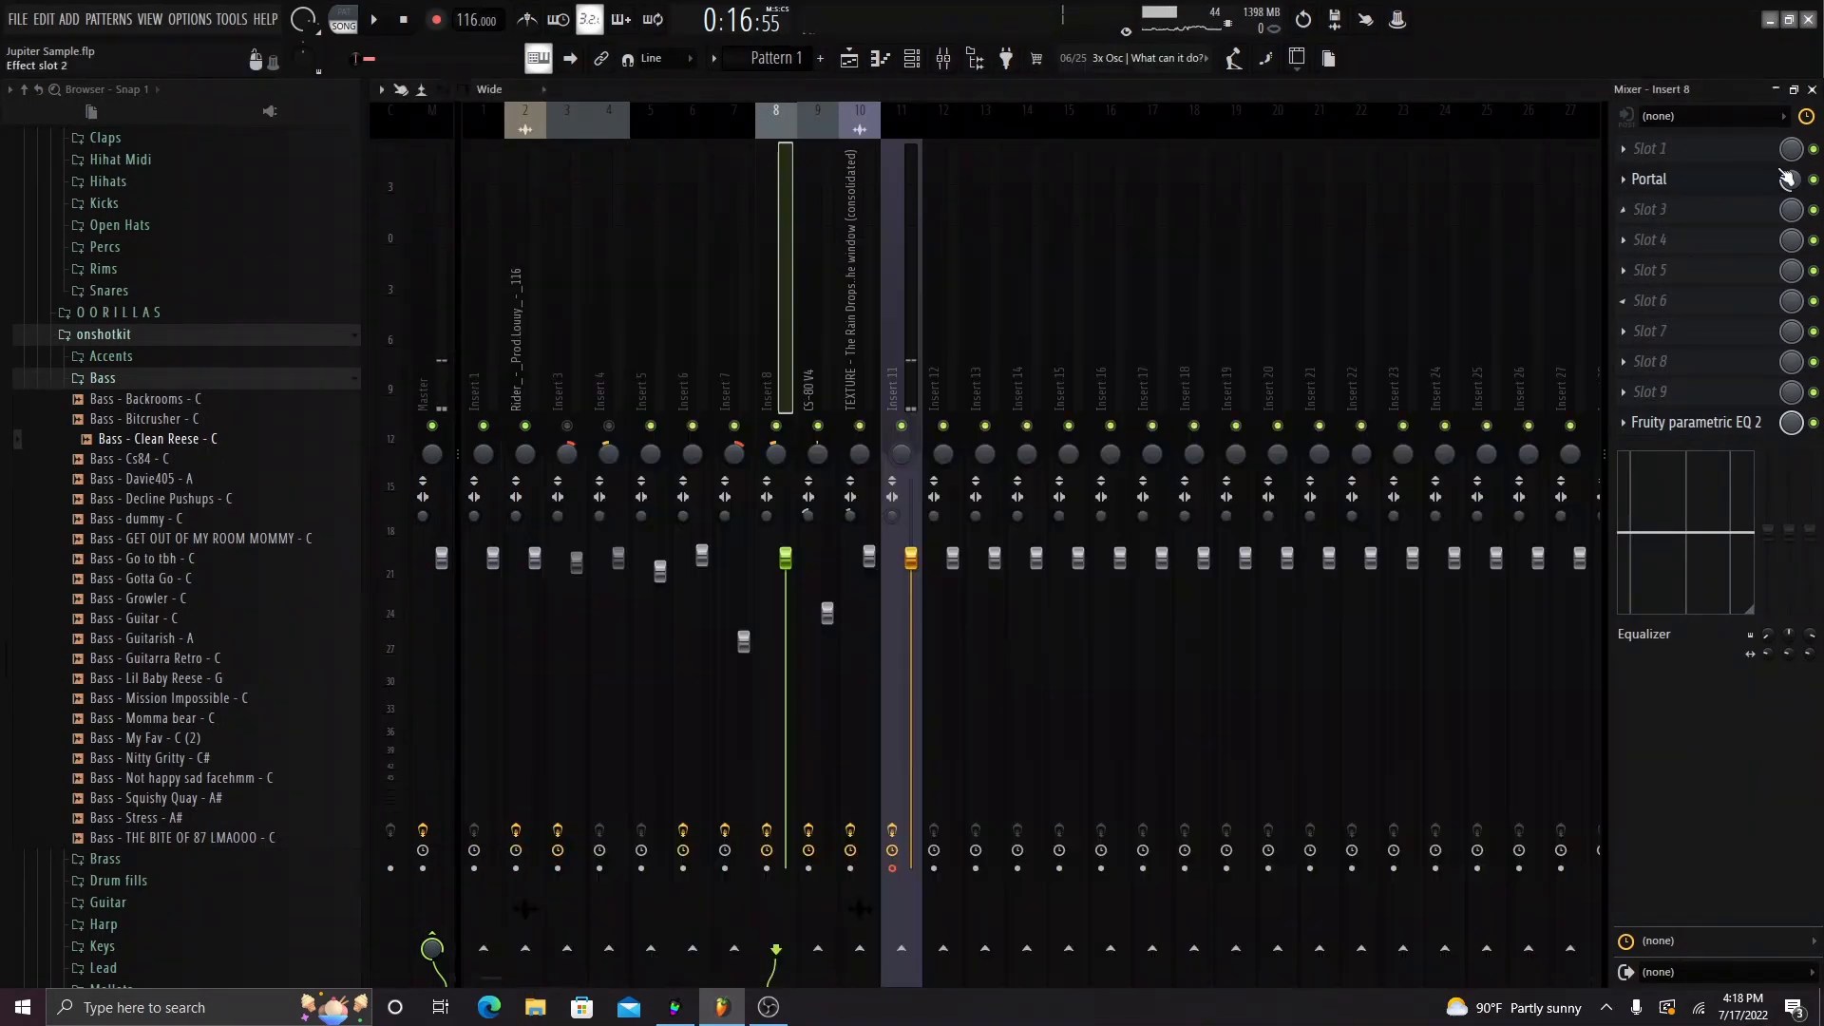
pyautogui.click(1686, 428)
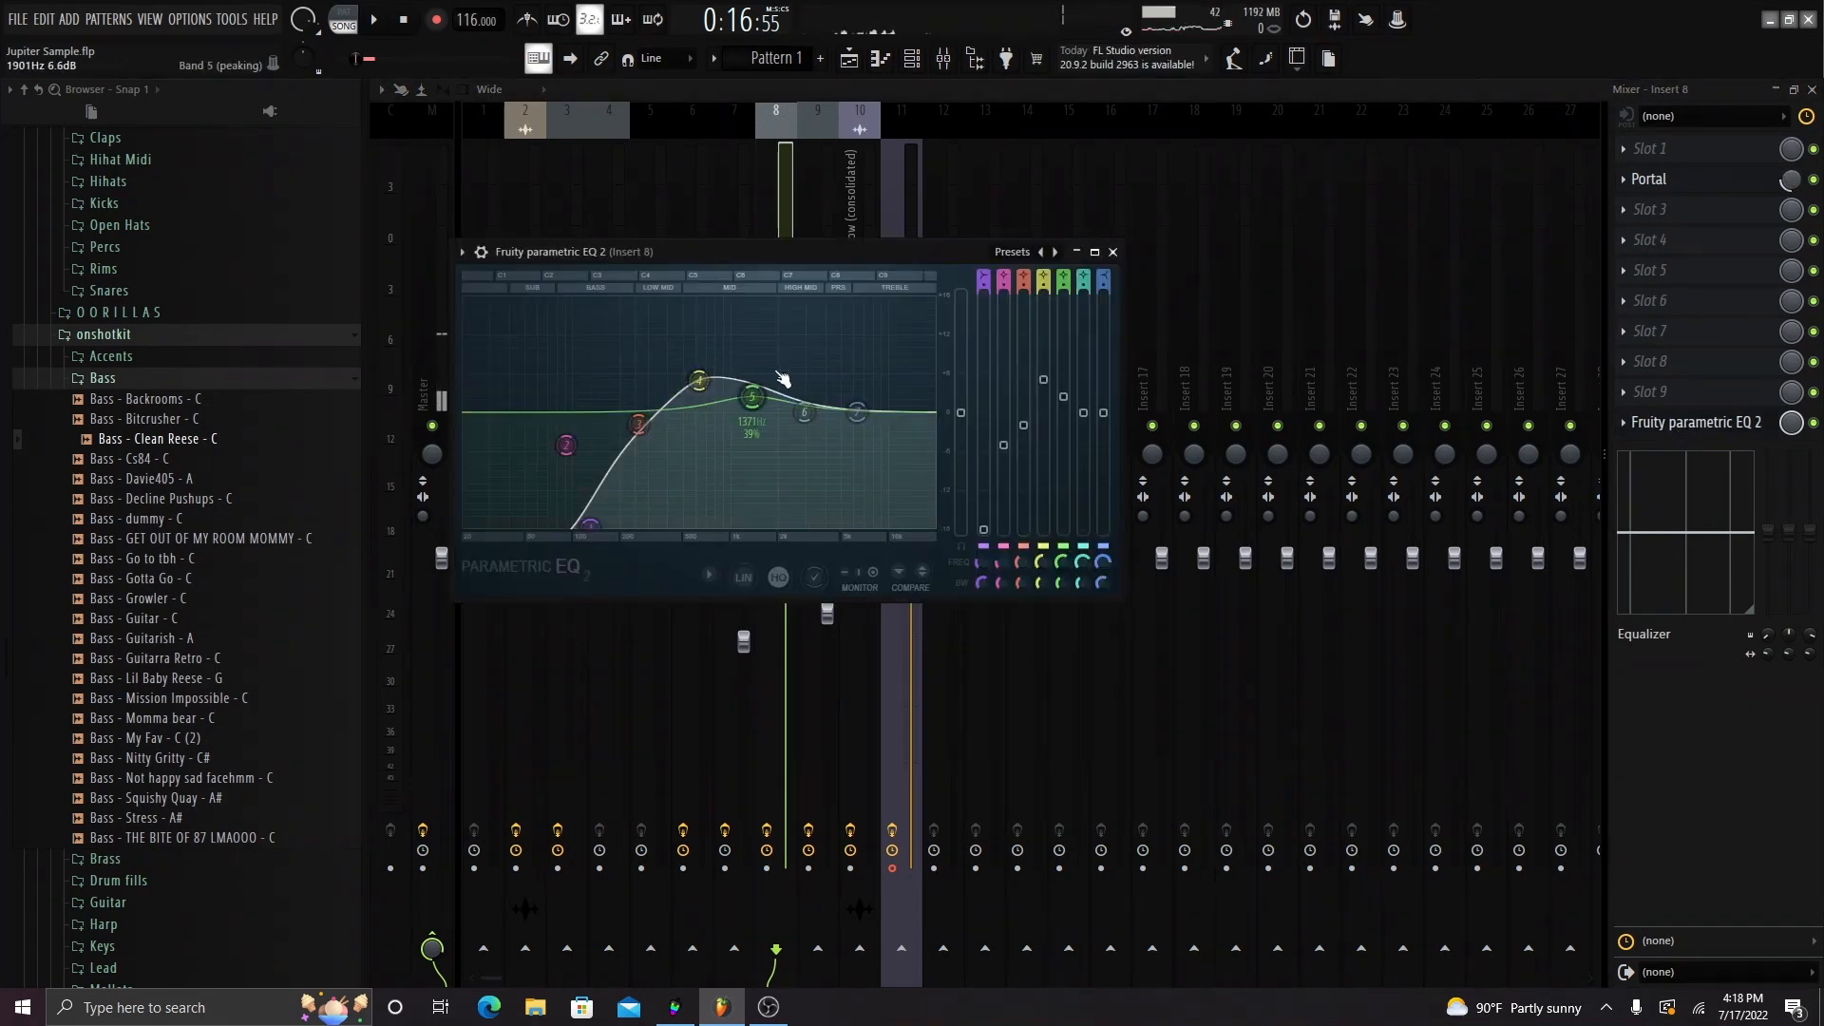
# - Close the Insert 8 equalizer and the mixer, and bring up the playlist
pyautogui.click(1649, 428)
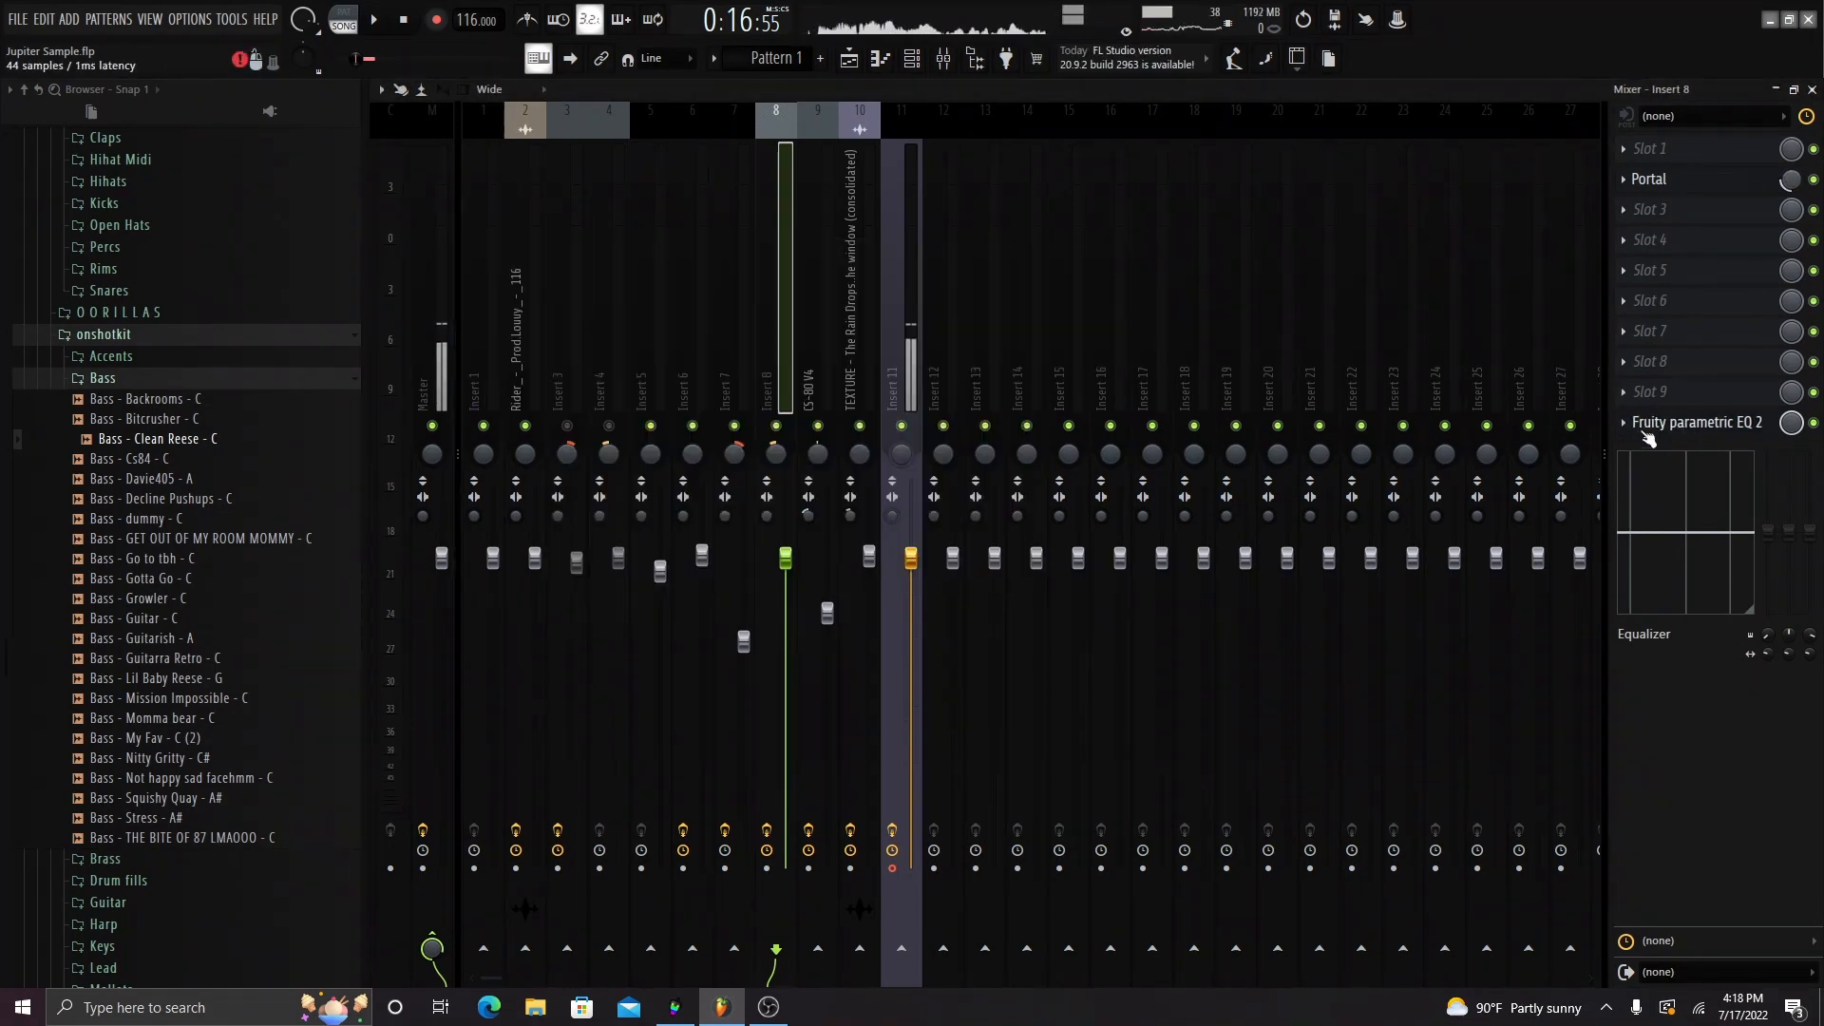
pyautogui.click(943, 58)
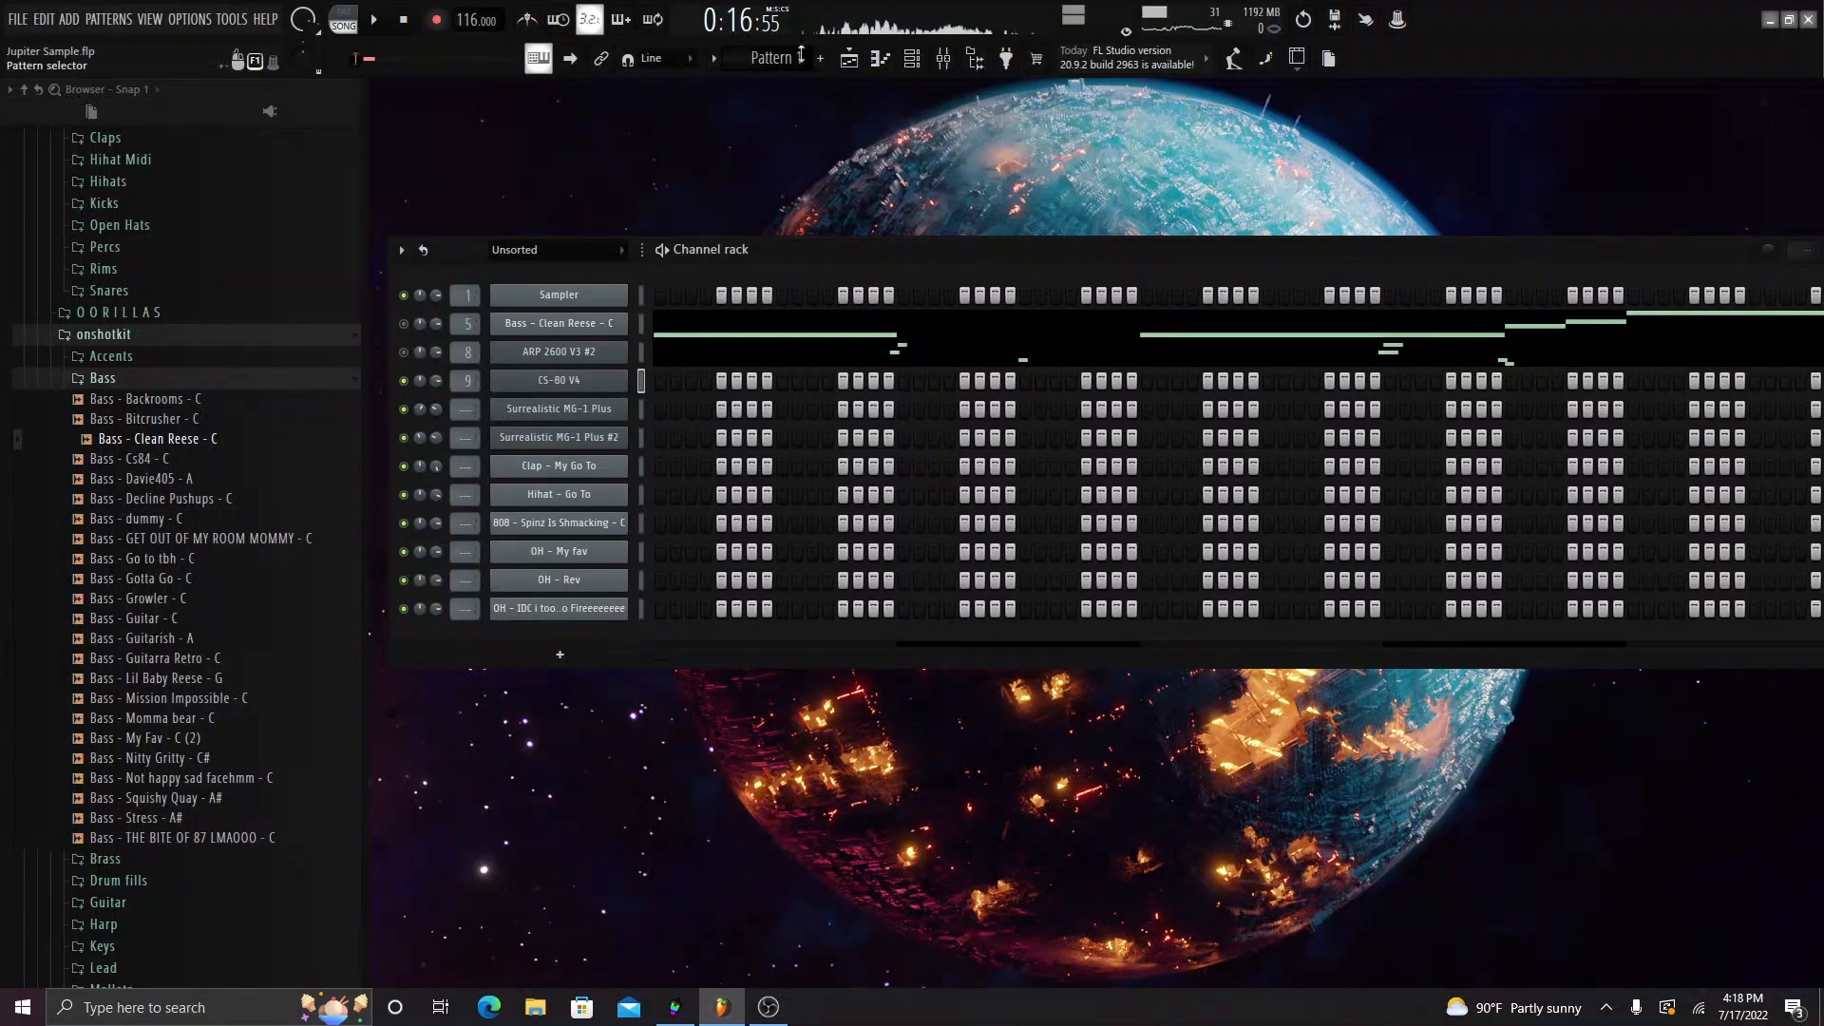
pyautogui.click(872, 61)
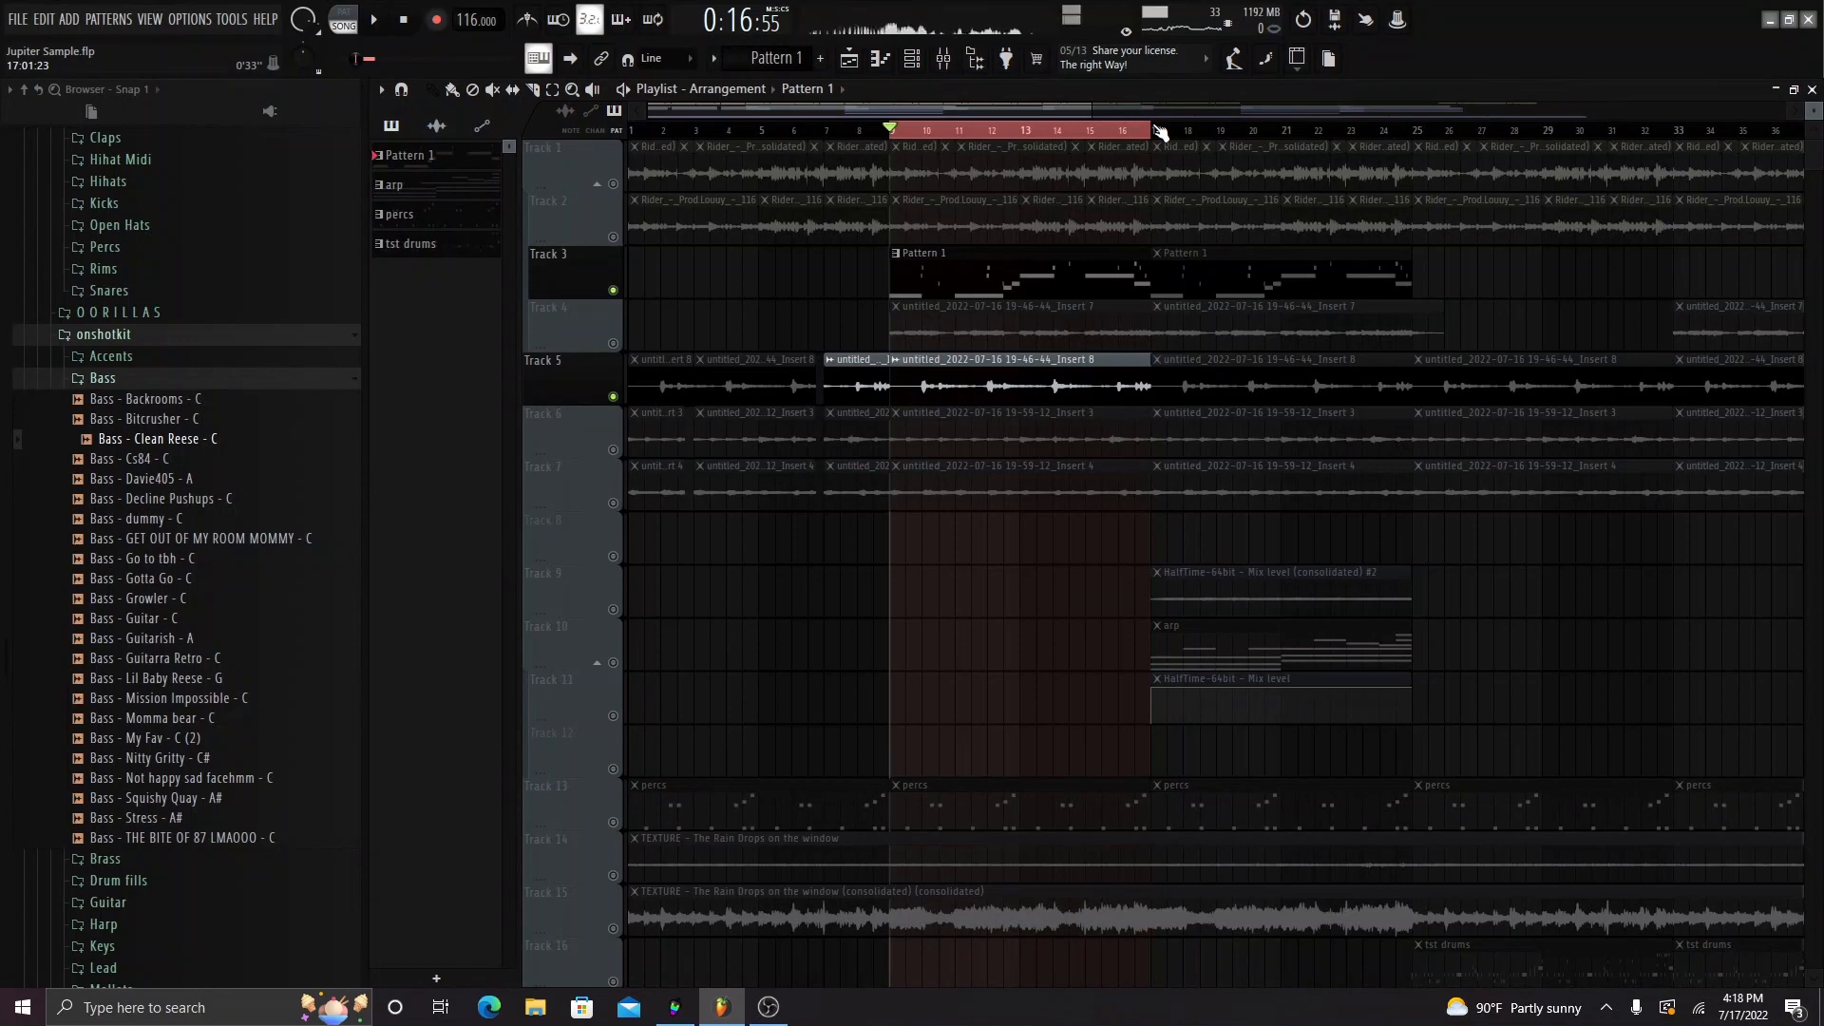
# - Select bars 17 to 24 in the playlist and solo Track 9, which holds the HalfTime audio
pyautogui.moveTo(1160, 132); pyautogui.dragTo(1413, 133)
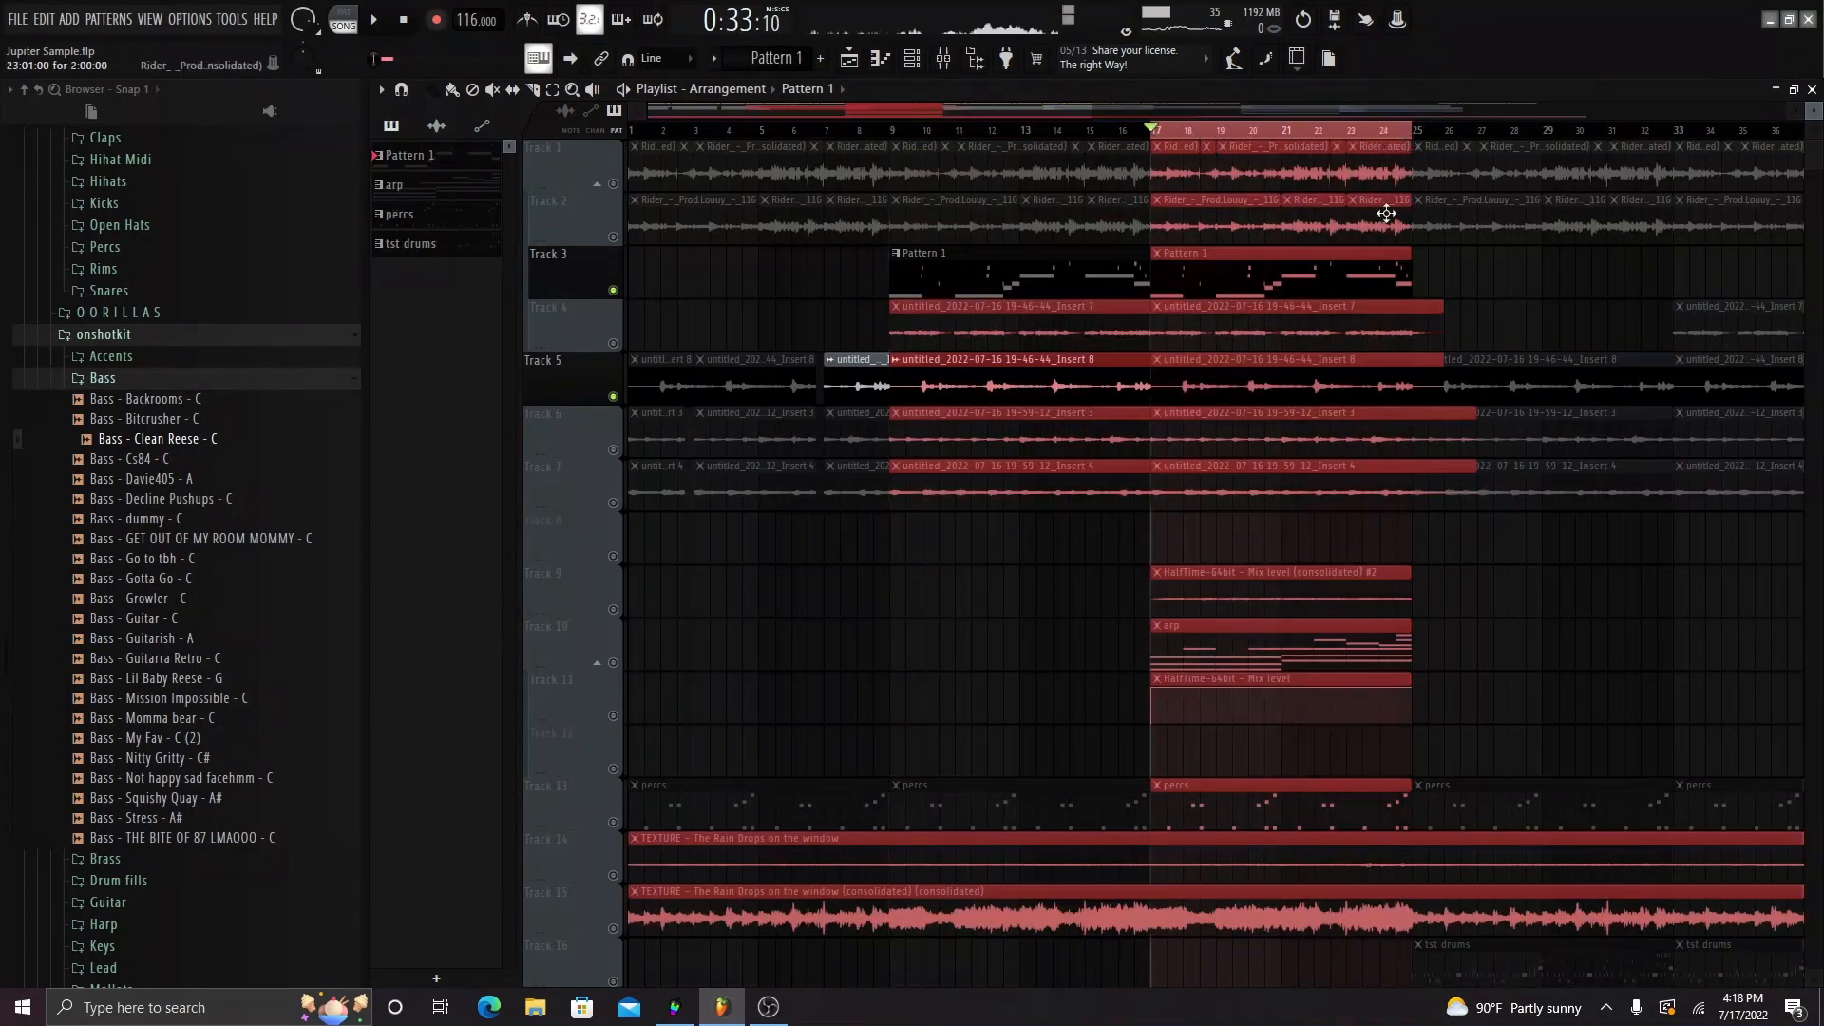
pyautogui.keyDown('ctrl'); pyautogui.click(1328, 535); pyautogui.keyUp('ctrl')
pyautogui.scroll(-3, 1328, 535)
pyautogui.rightClick(616, 612)
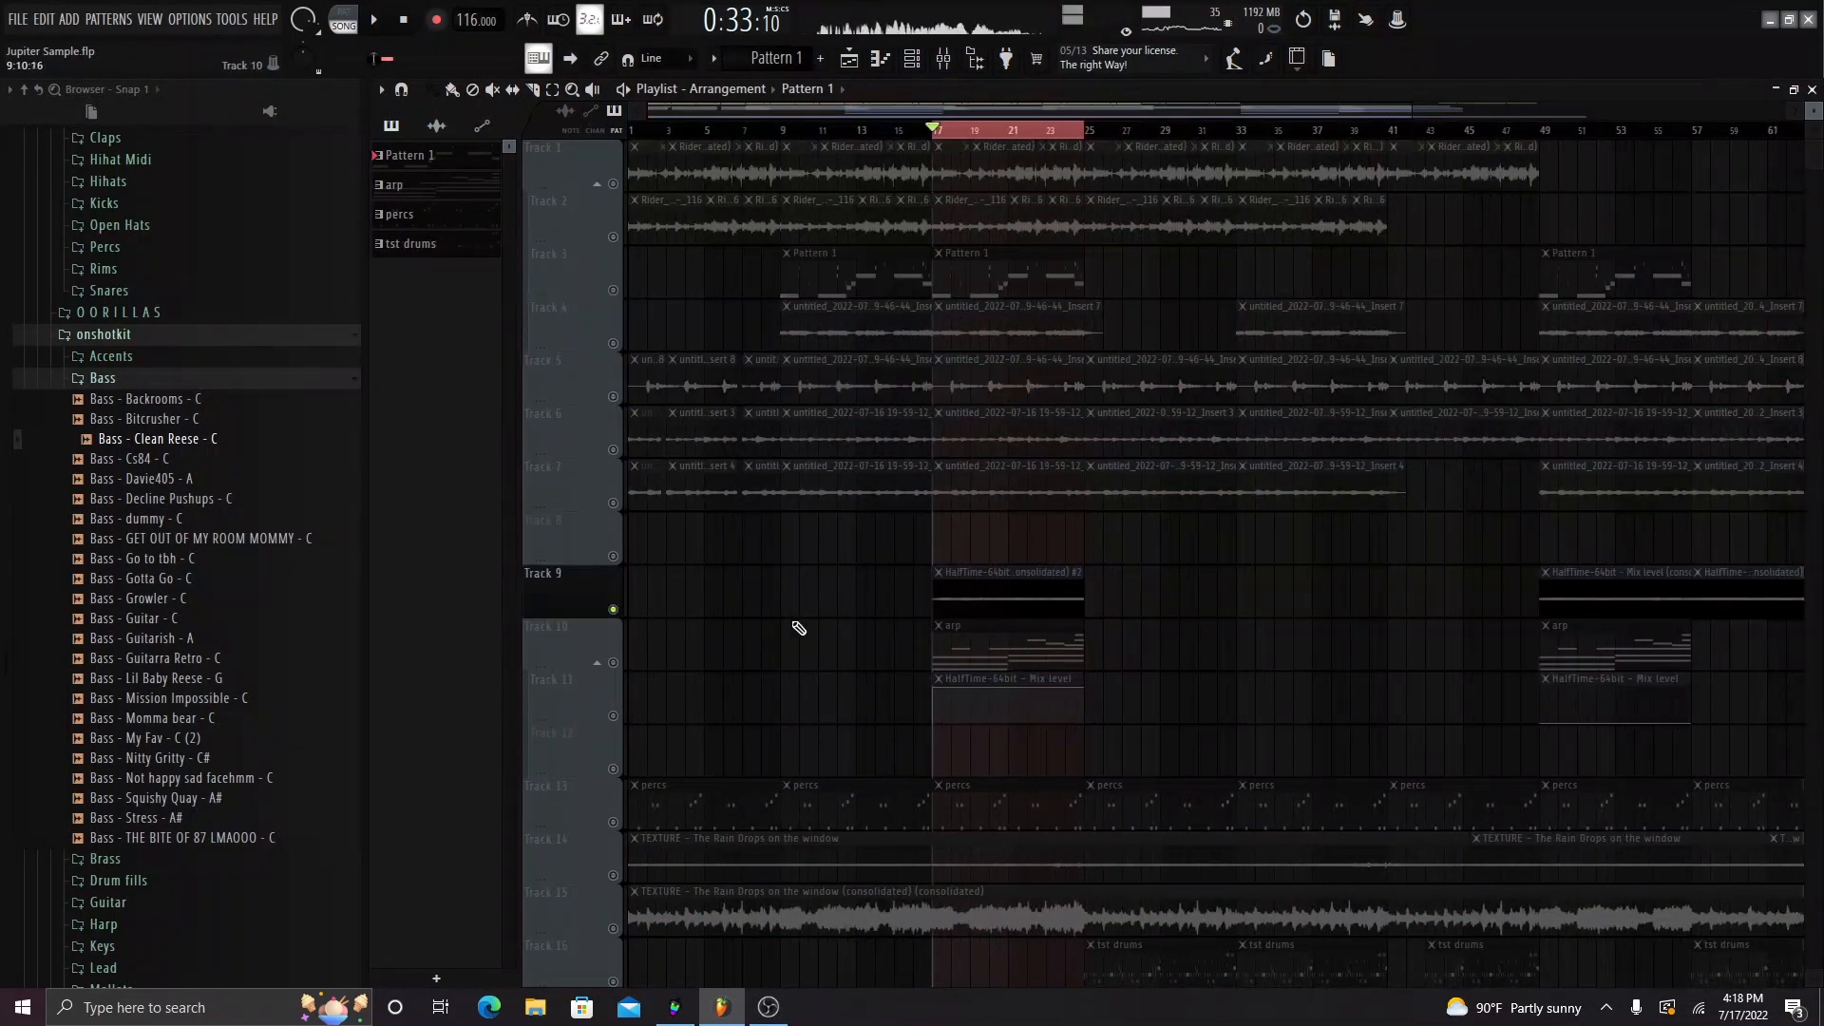
pyautogui.scroll(-2, 820, 628)
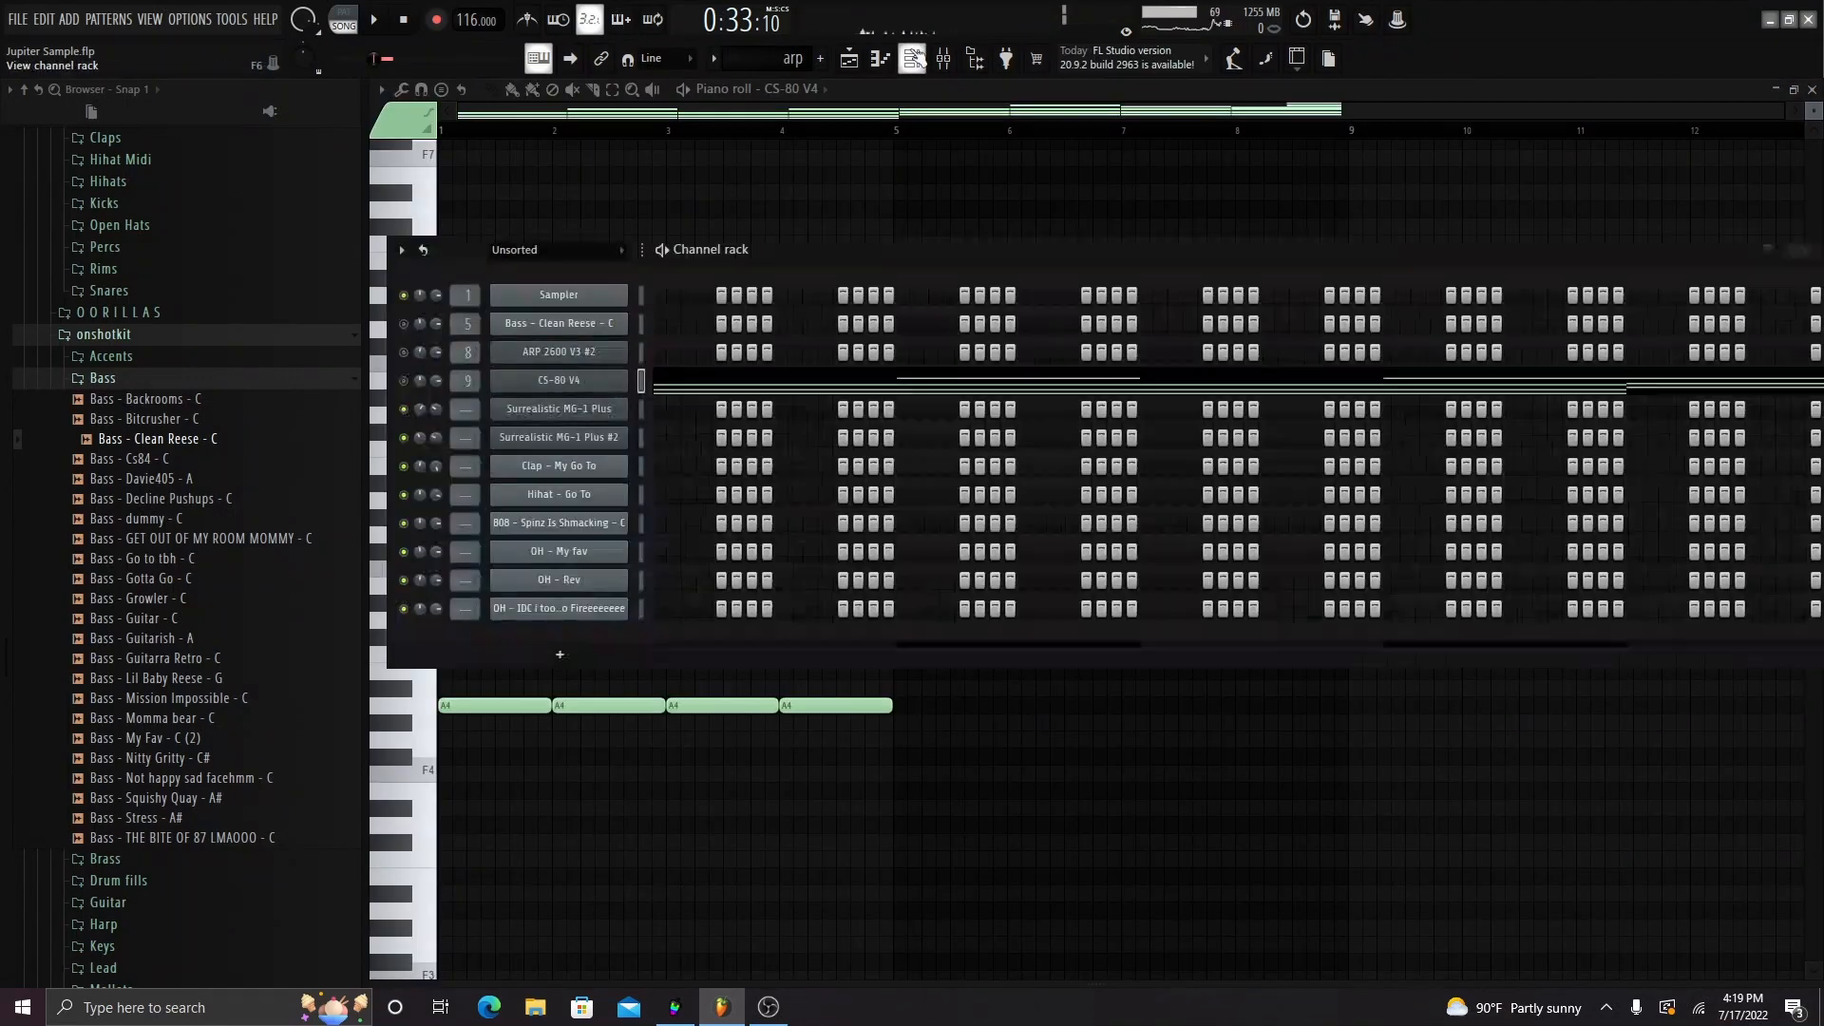
# - Play the CS-80 V4 notes of the arp pattern in the piano roll, stop playback and close the piano roll
pyautogui.click(912, 58)
pyautogui.press('space')
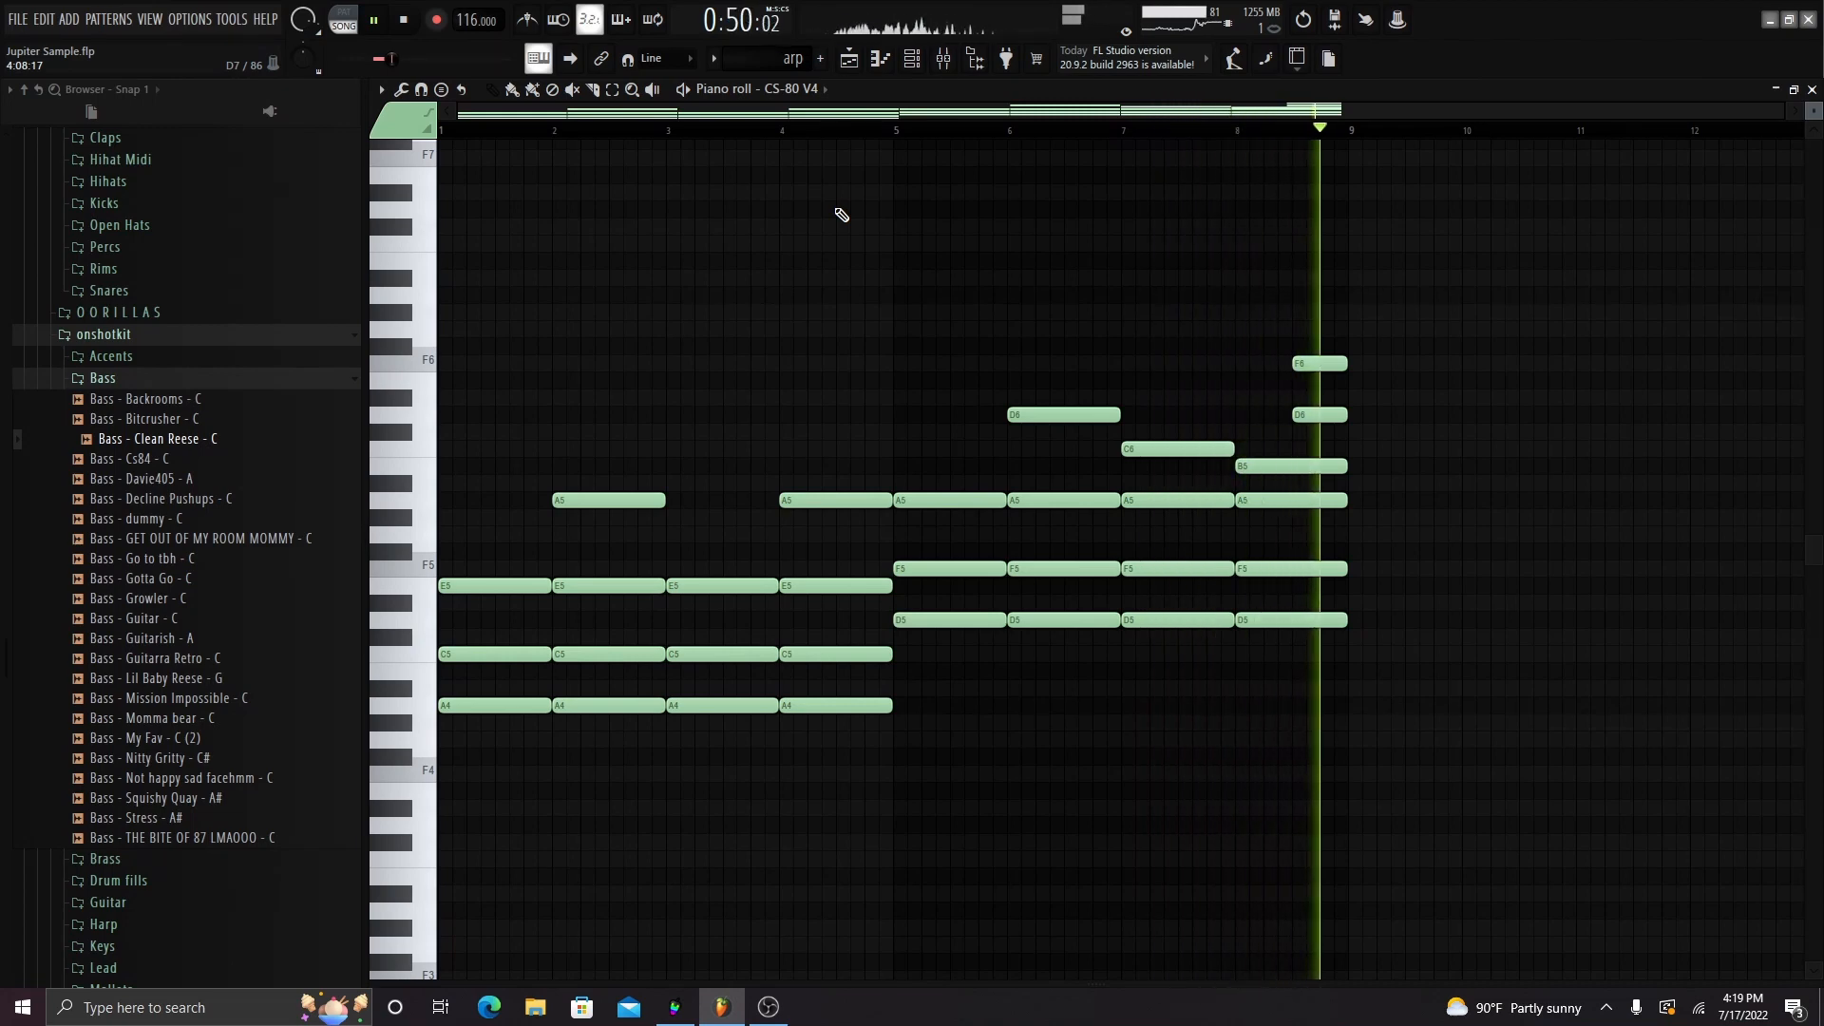
pyautogui.press('space')
pyautogui.press('Escape')
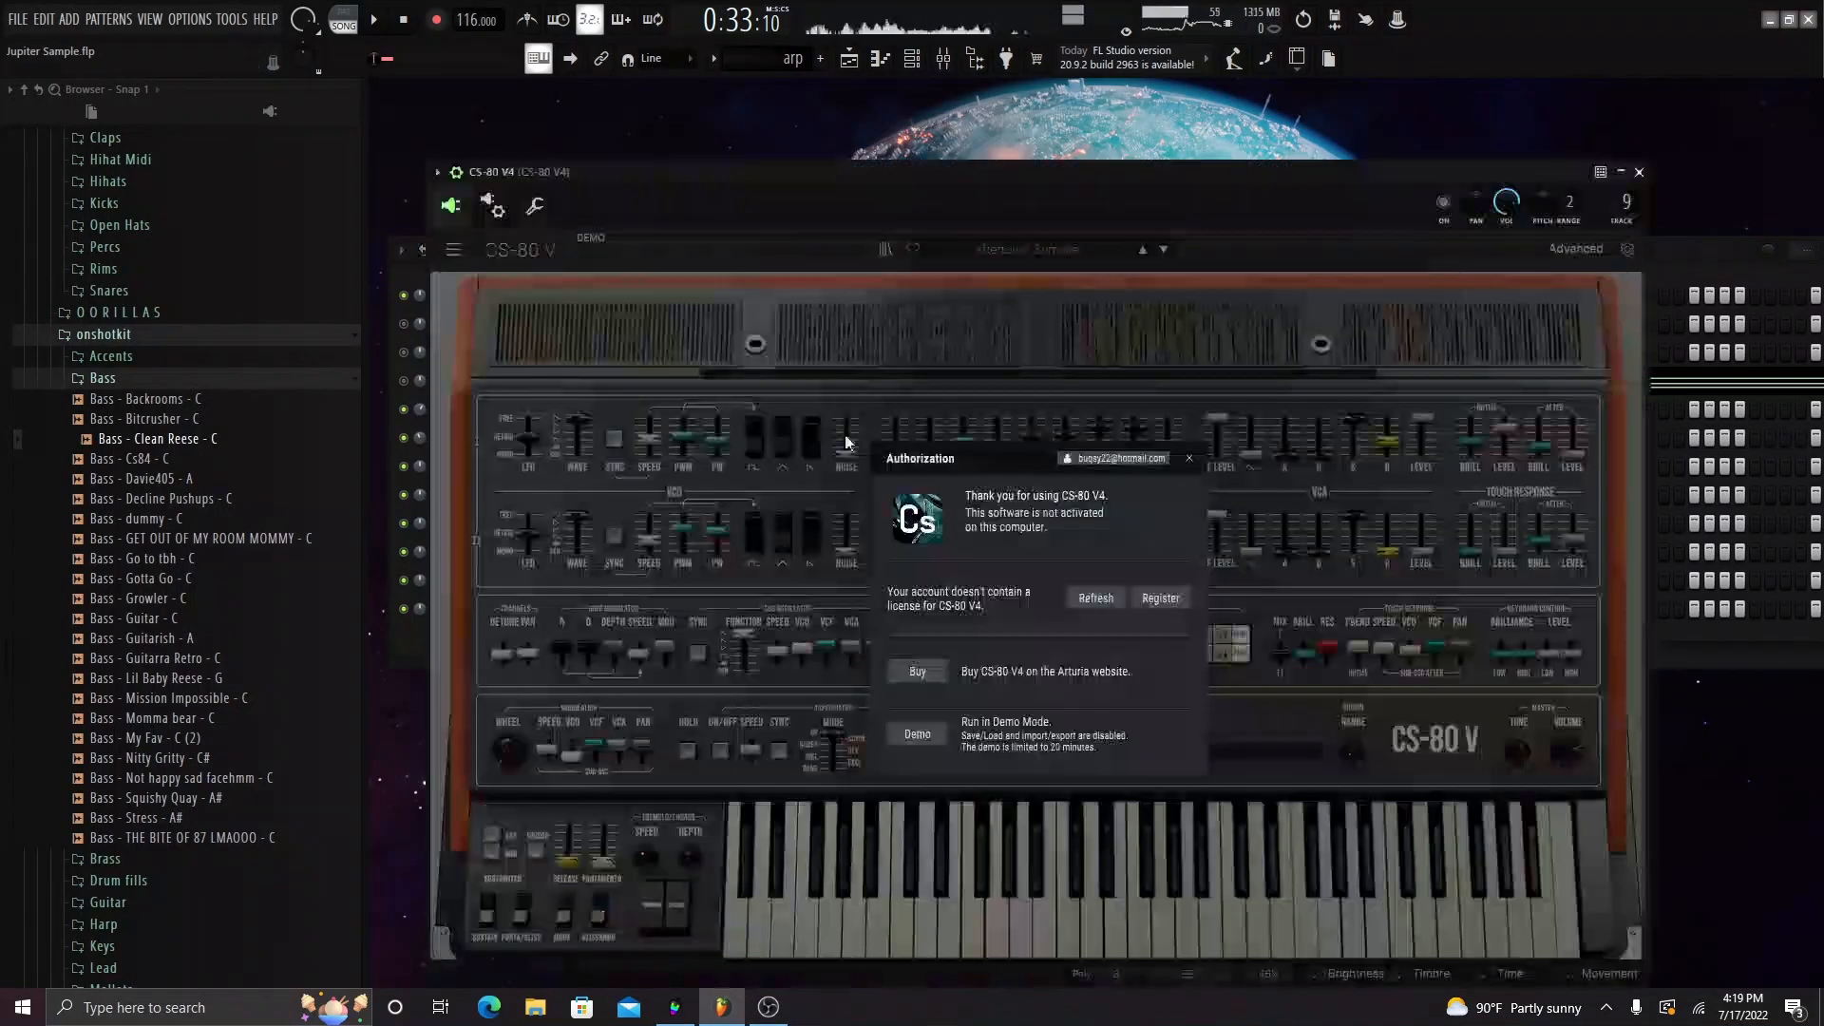
# - Run CS-80 V4 in demo mode and set its arpeggiator sync type to Sync
pyautogui.click(917, 734)
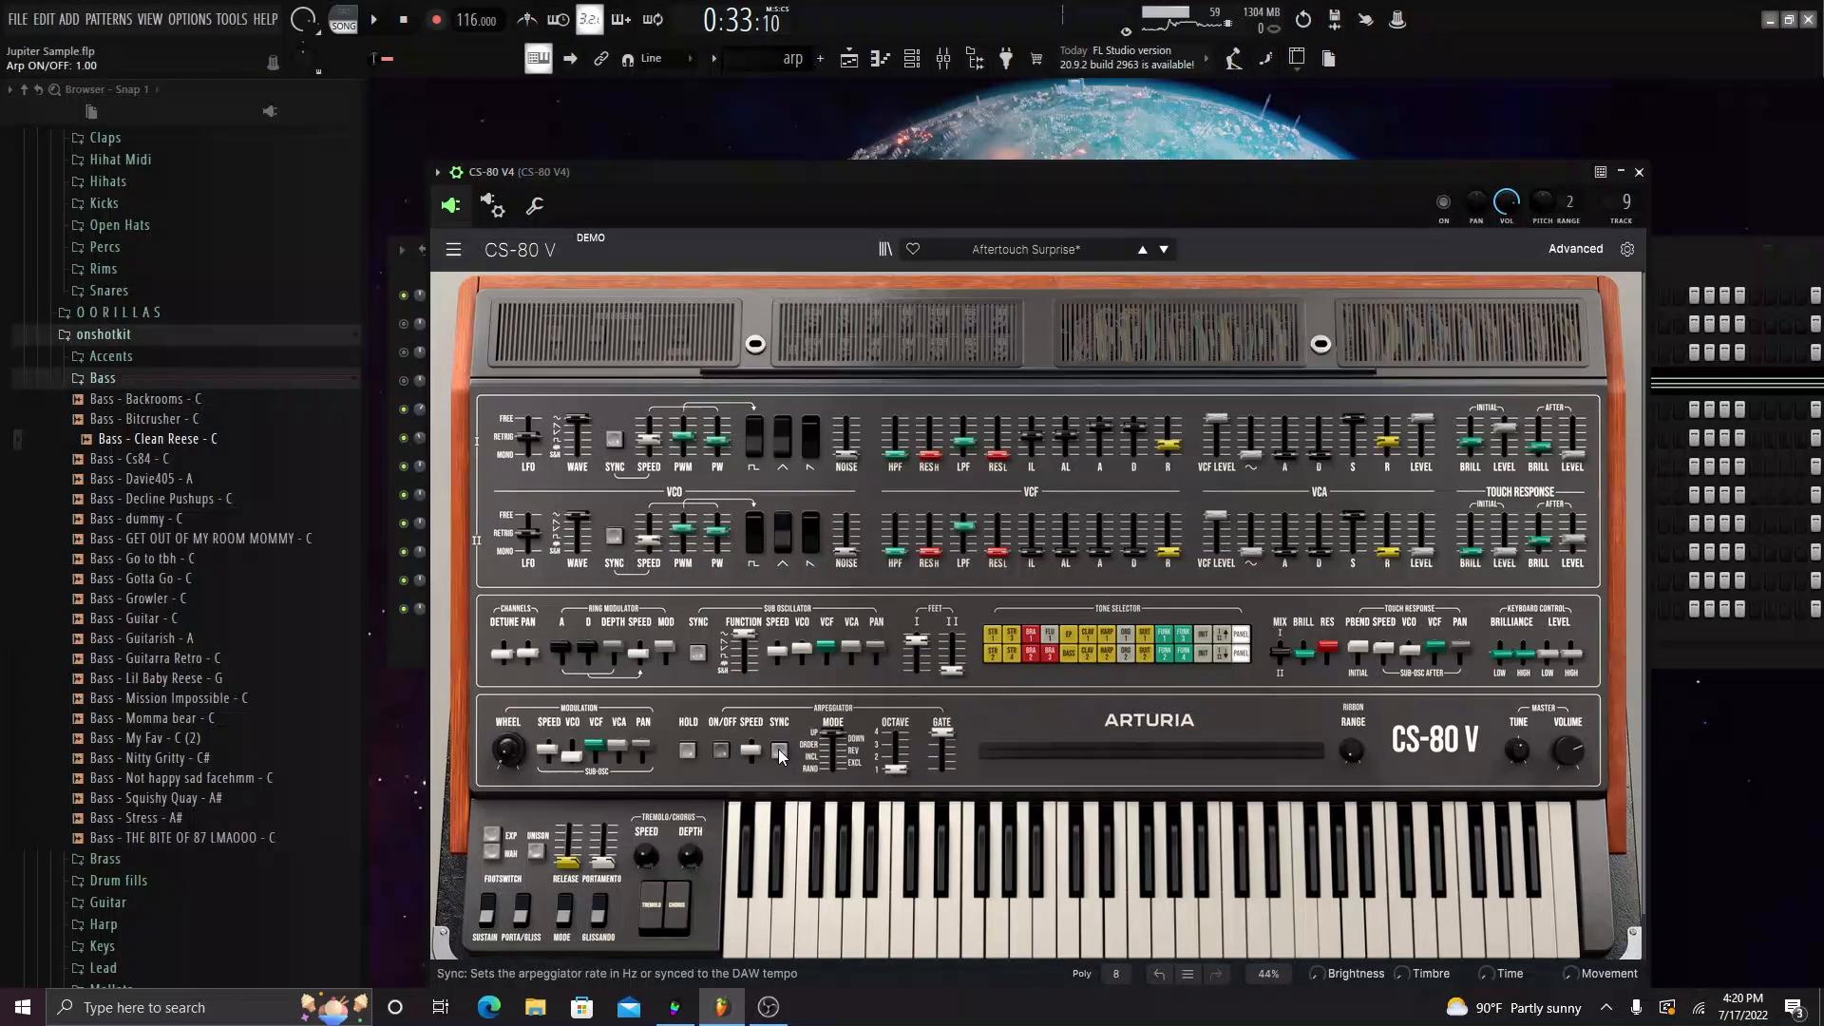
pyautogui.click(780, 755)
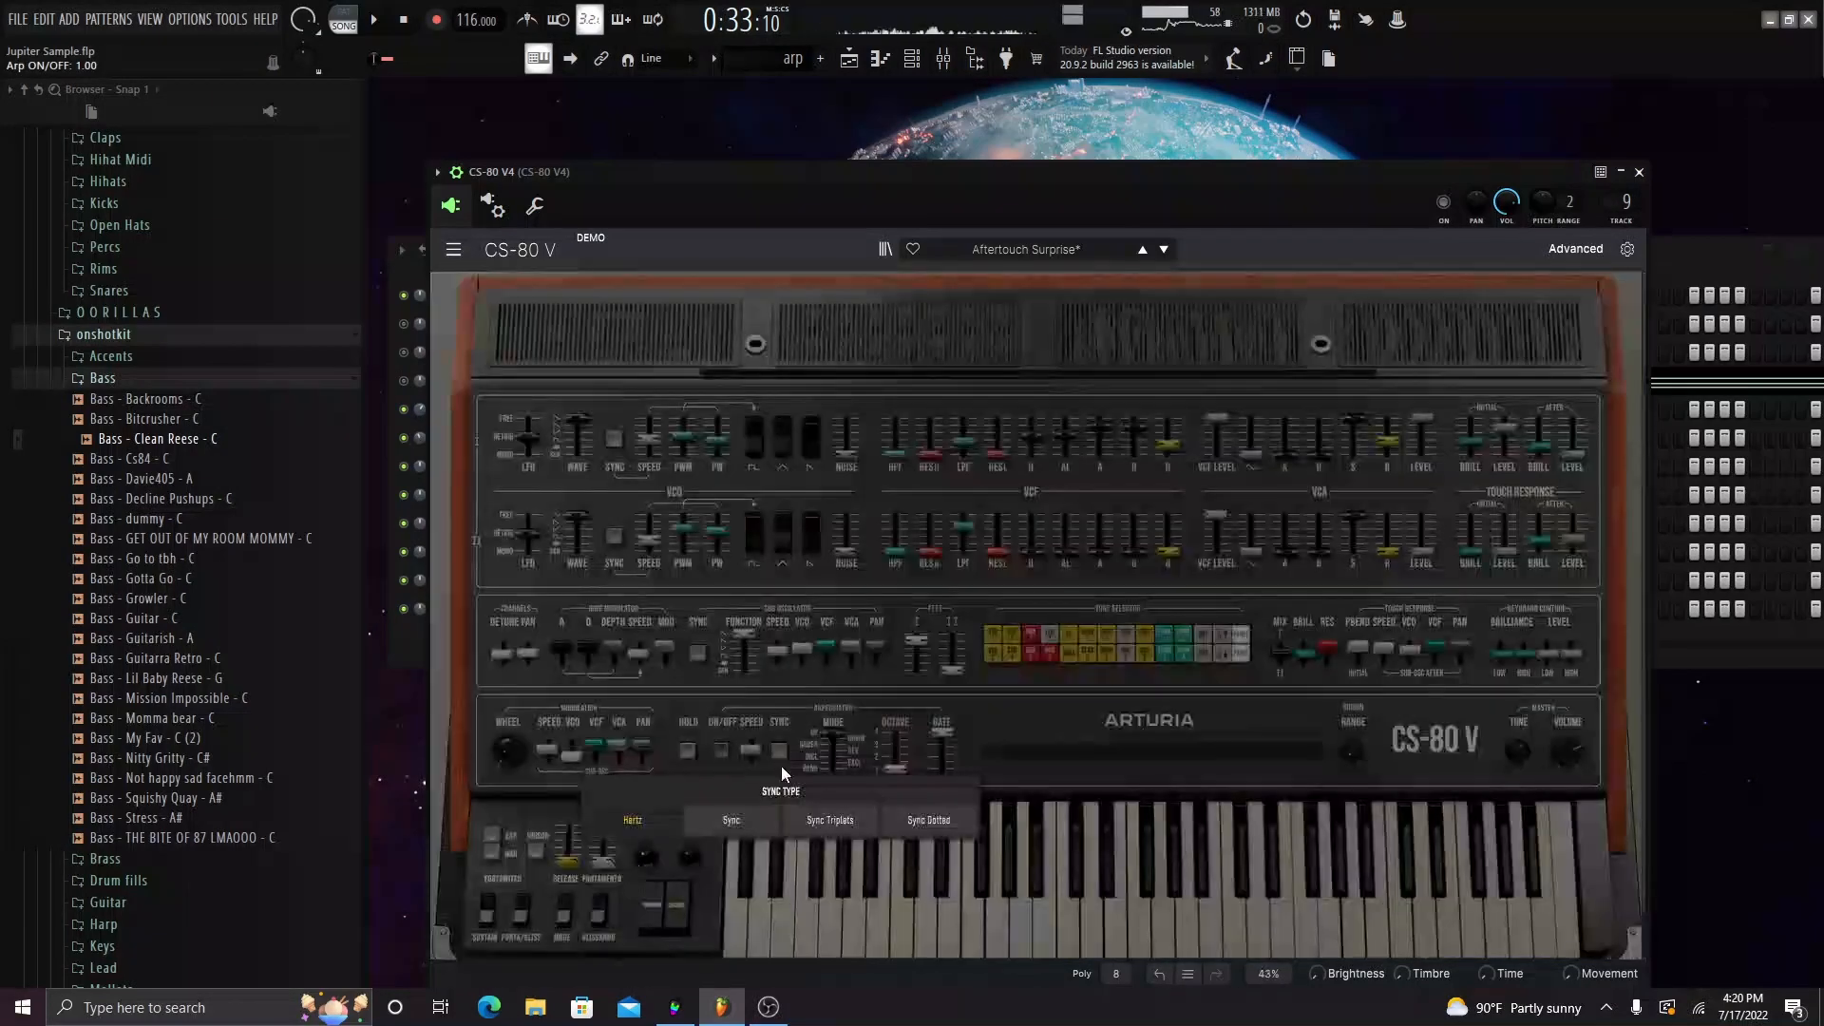
pyautogui.click(732, 823)
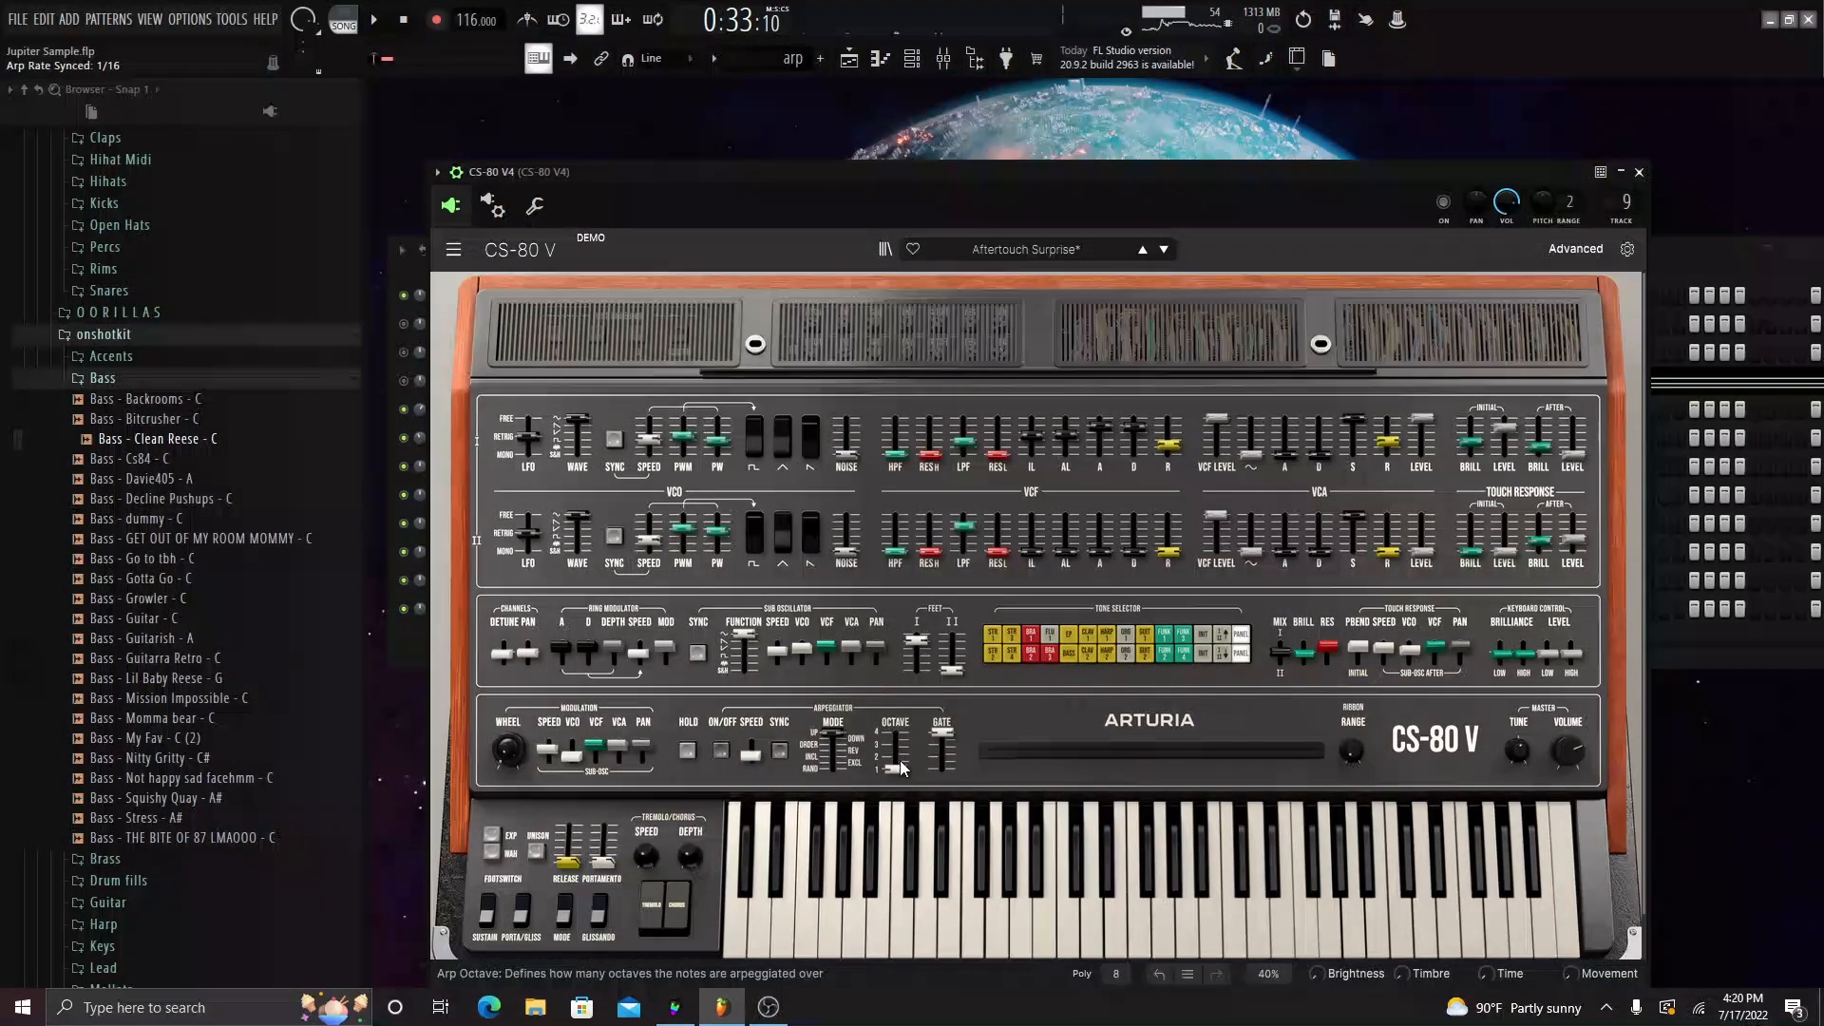
# - Set the CS-80 V4 arpeggiator to a 1/32 rate, Excl mode and the highest octave range, and try a key
pyautogui.moveTo(749, 759); pyautogui.dragTo(750, 764)
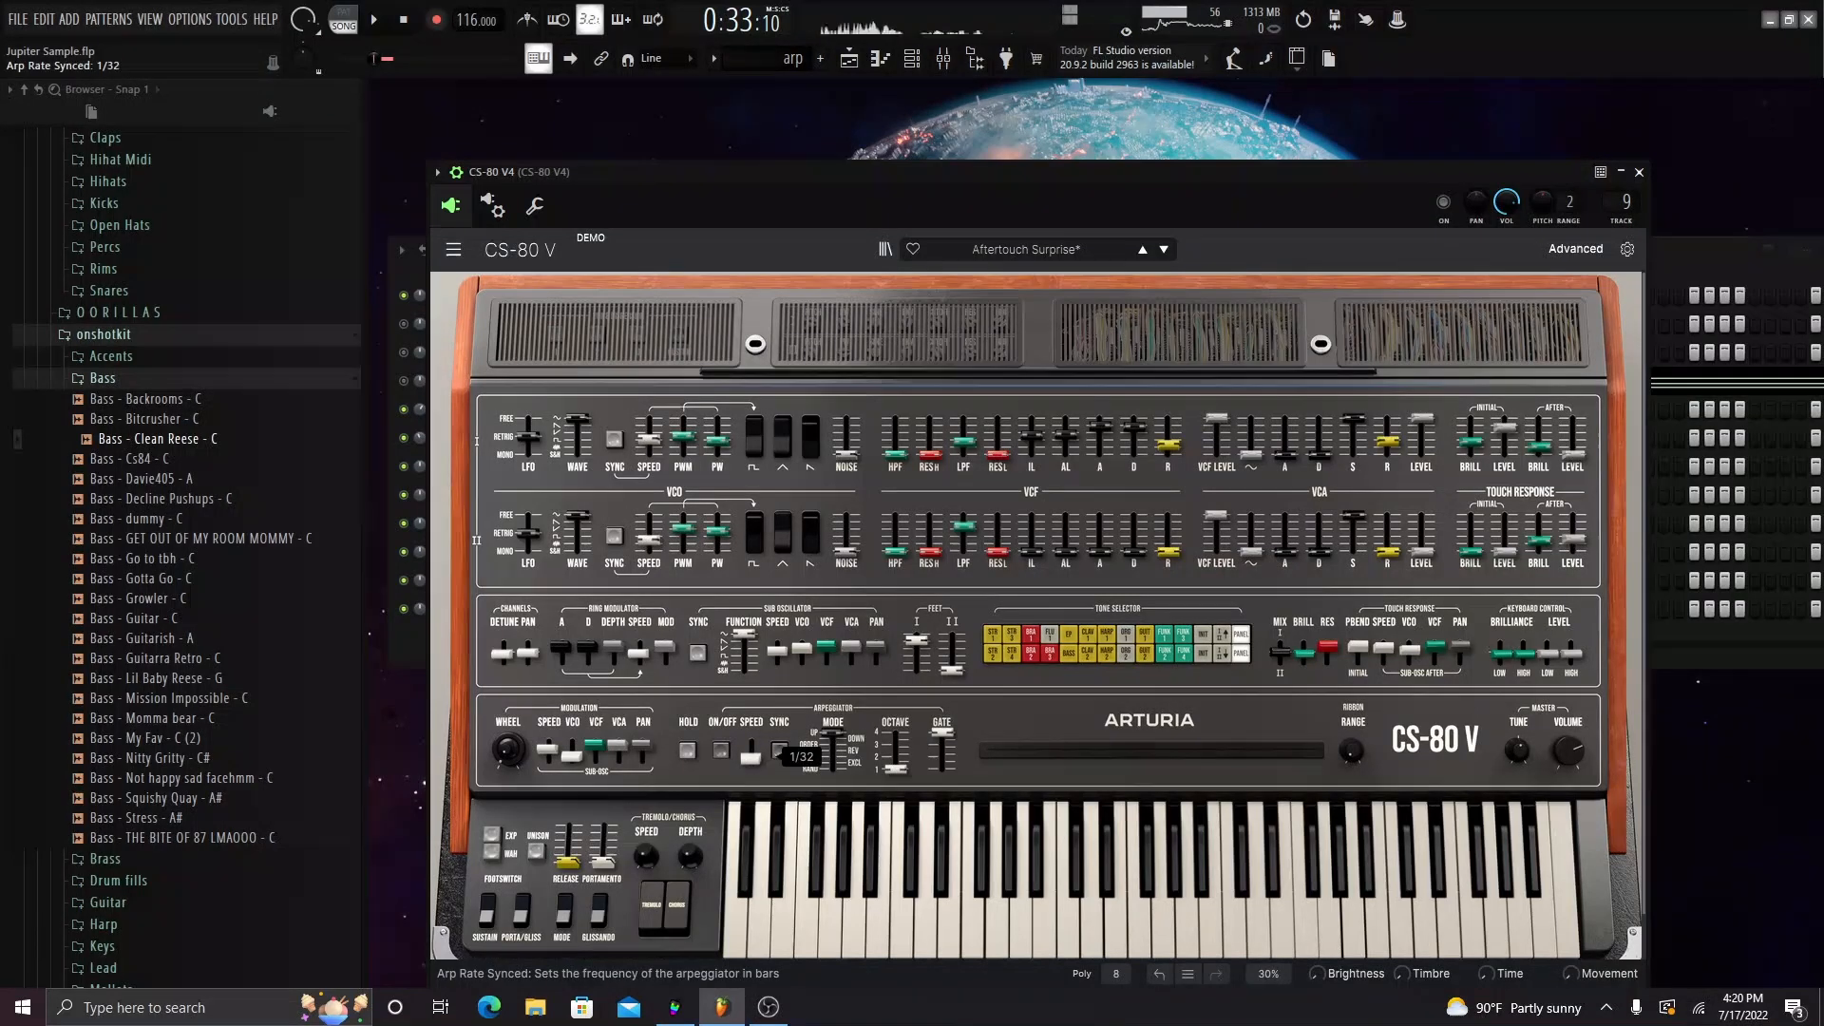
pyautogui.moveTo(895, 769); pyautogui.dragTo(832, 763)
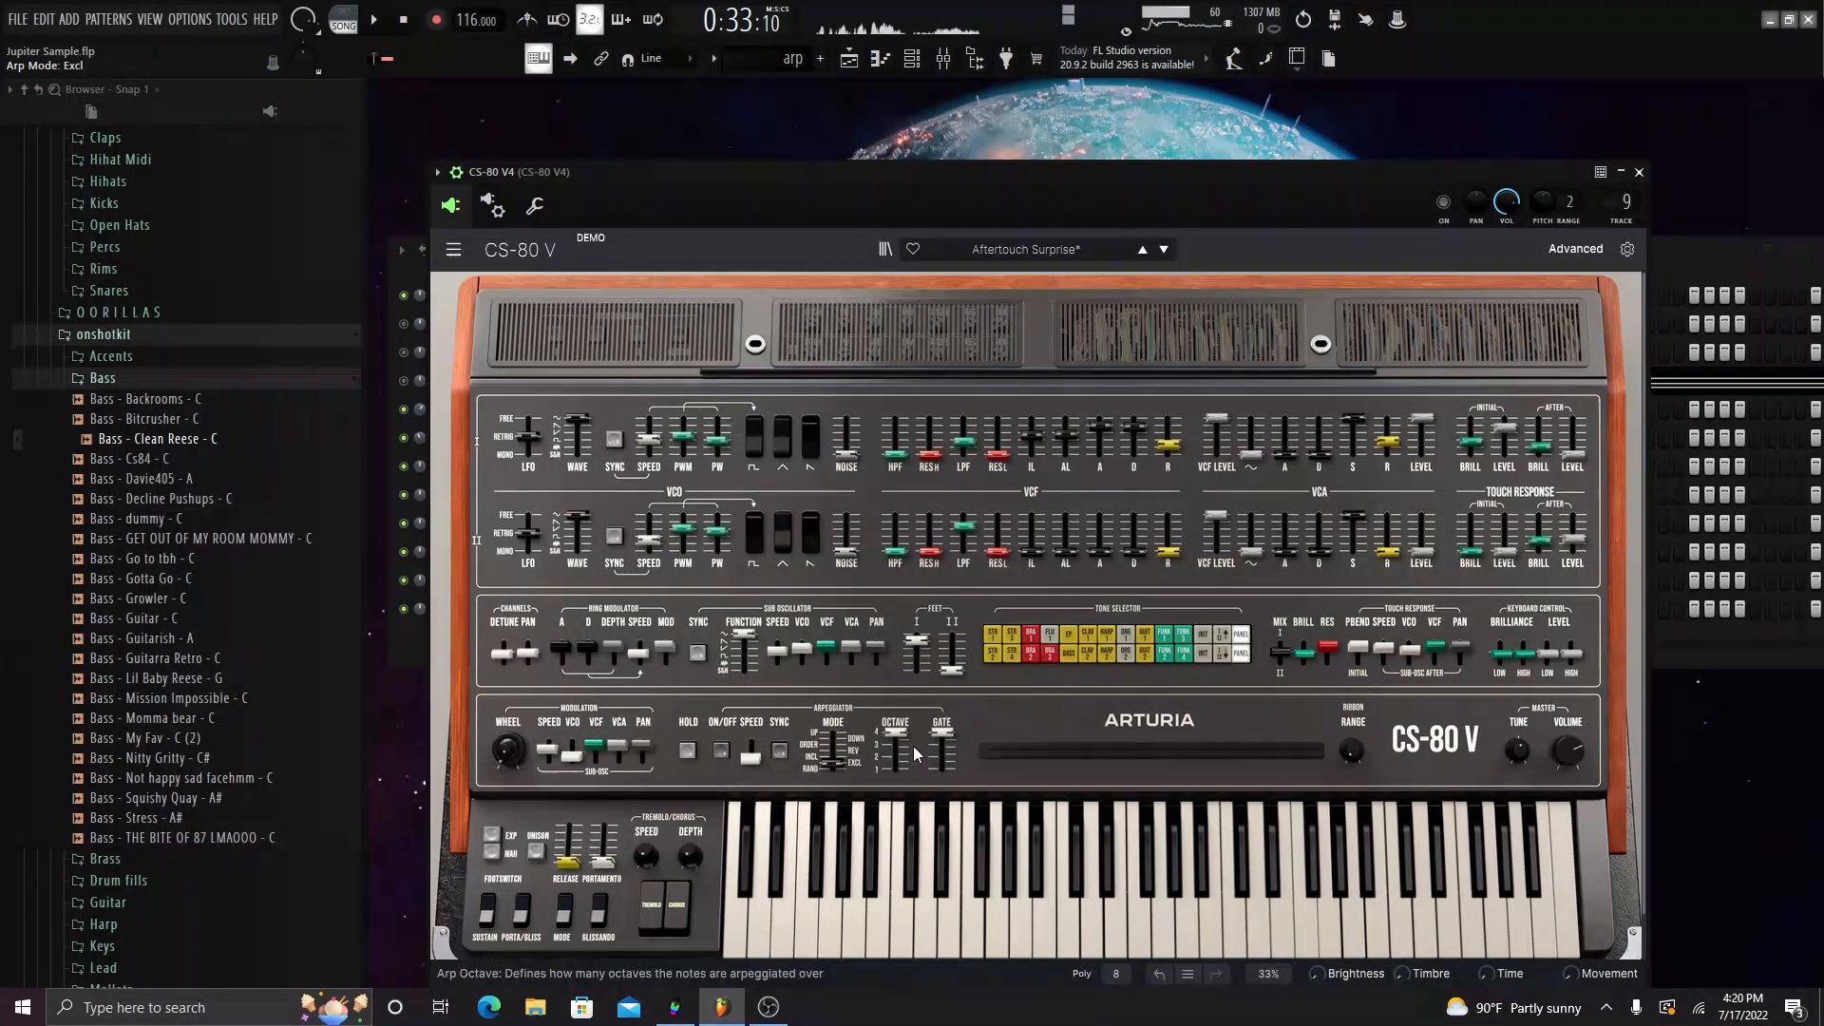
pyautogui.click(976, 944)
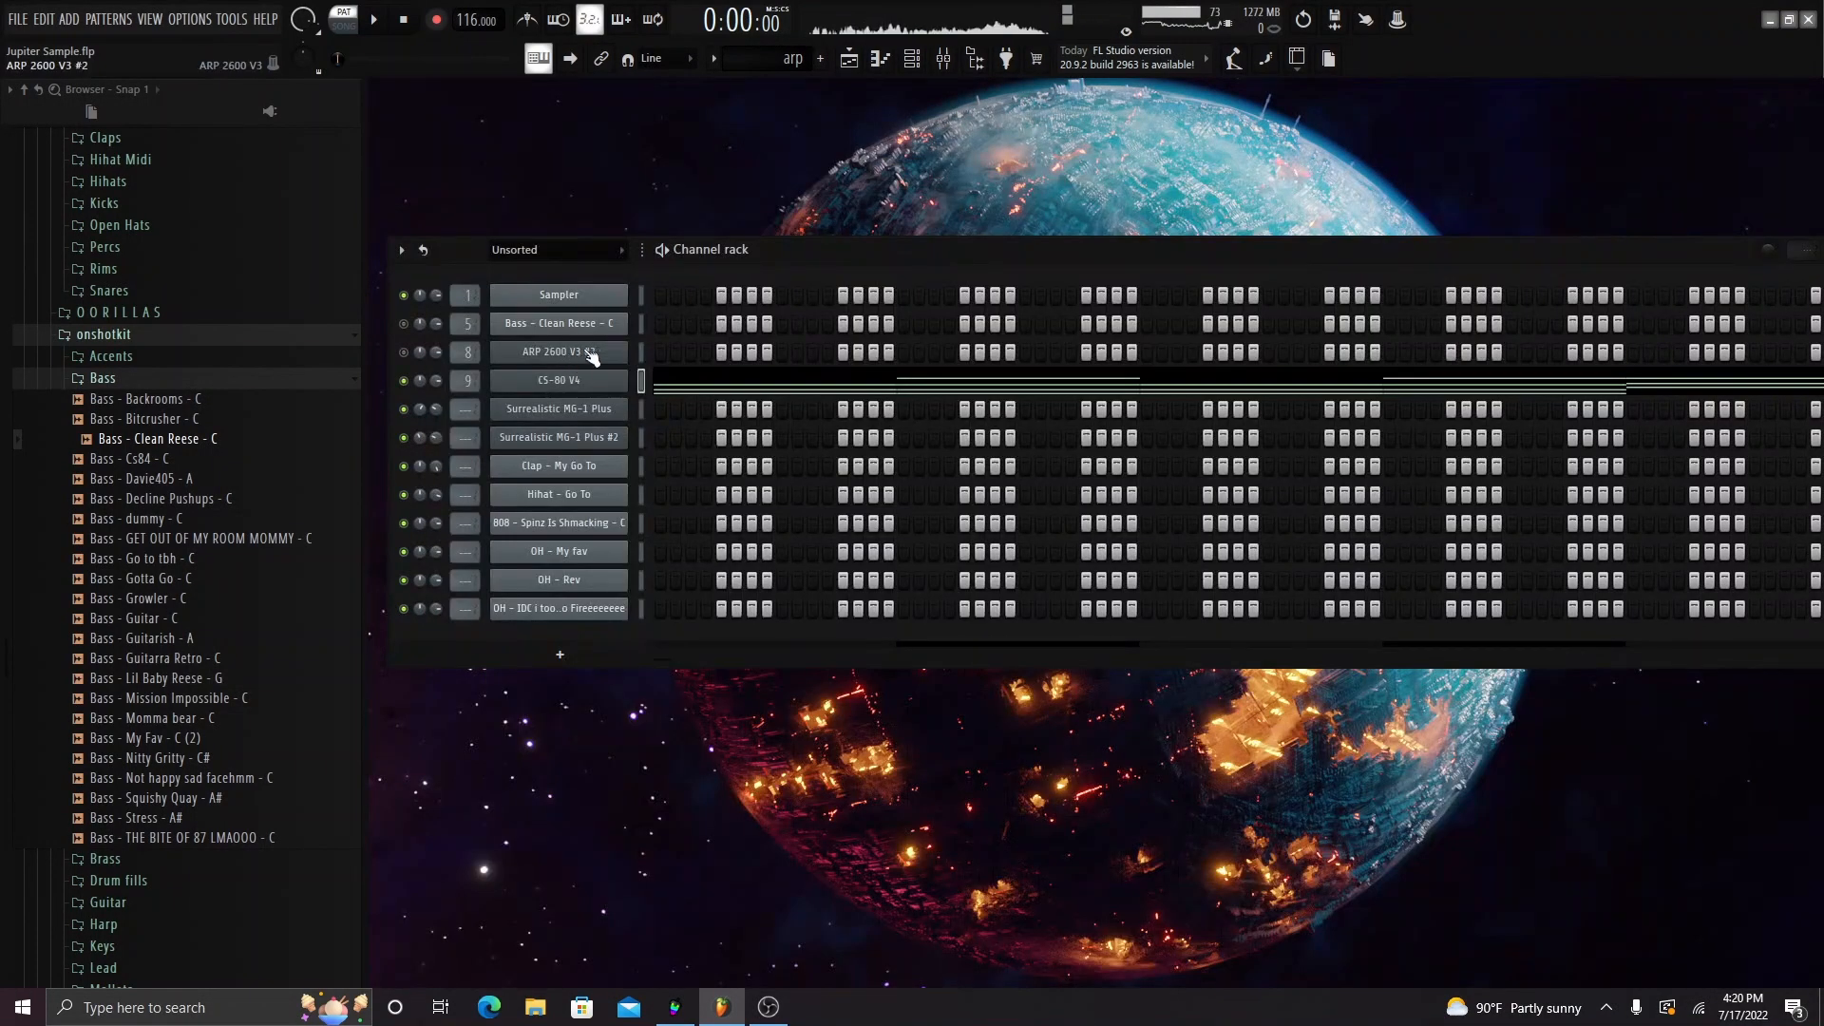
# - Play bars 49 to 56 of the soloed HalfTime track in the playlist, close the playlist and stop playback
pyautogui.click(848, 63)
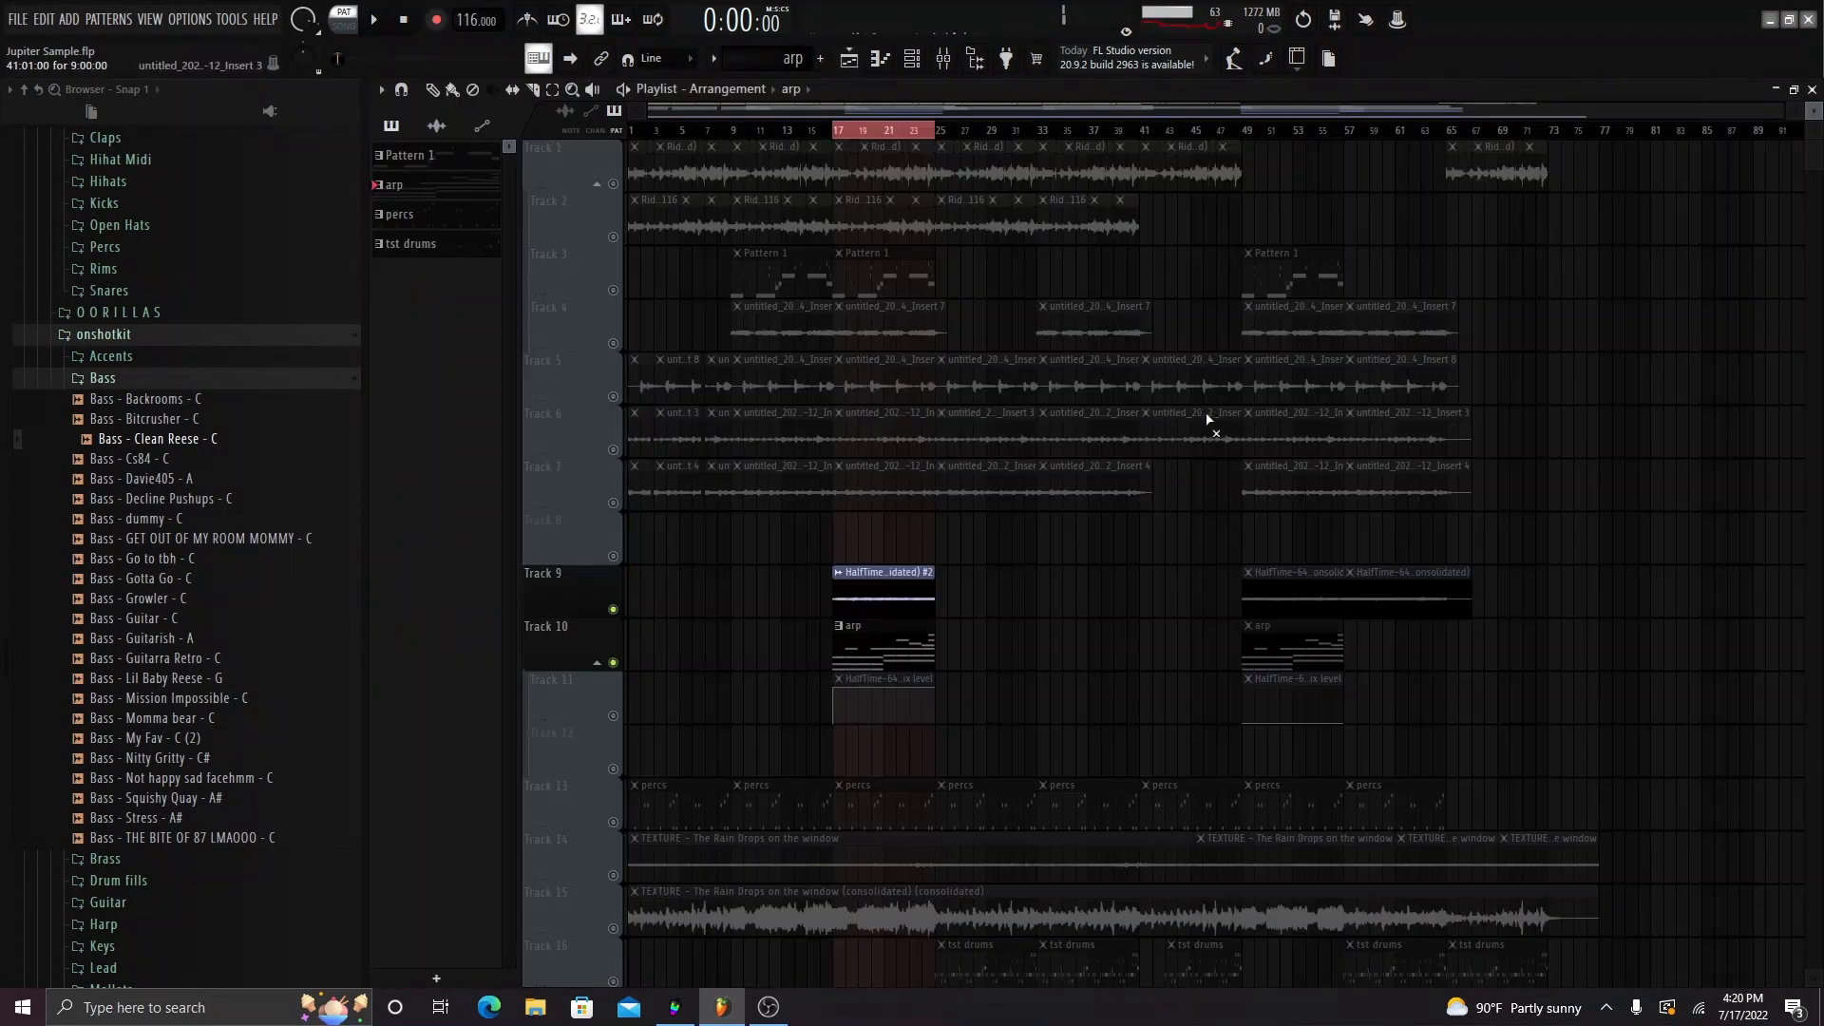
pyautogui.press('space')
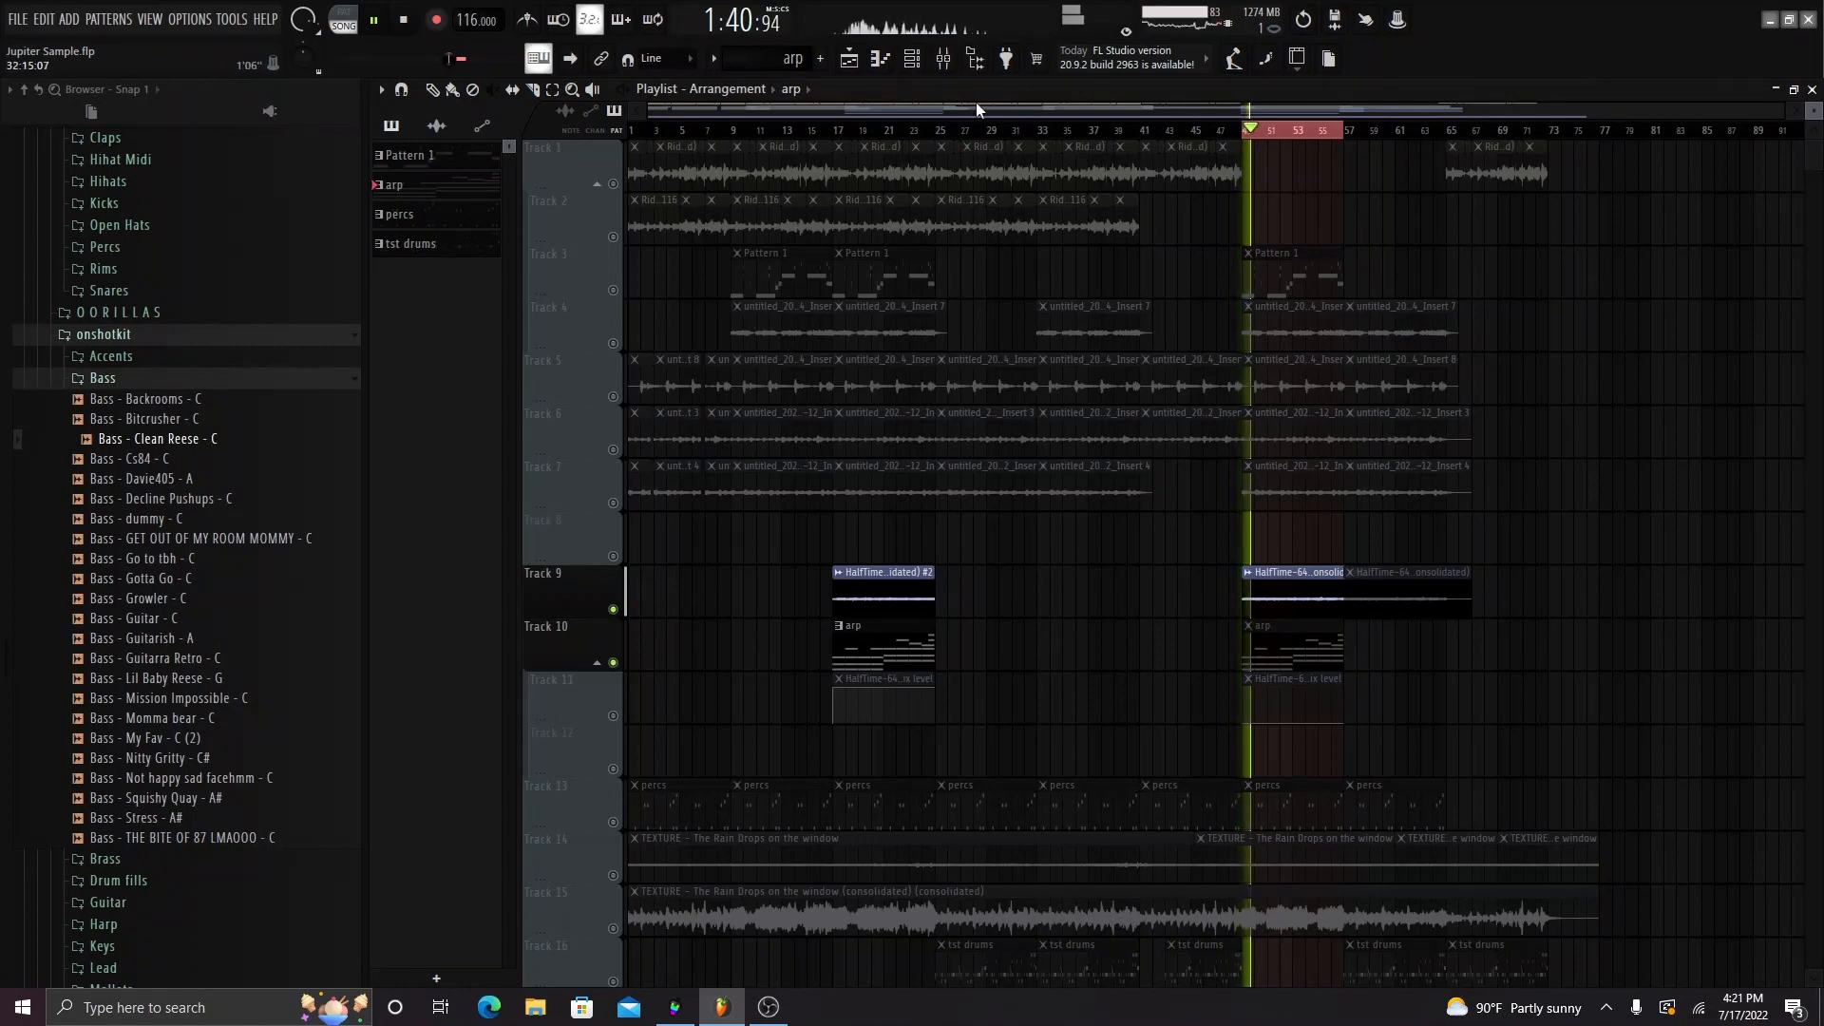
pyautogui.click(868, 68)
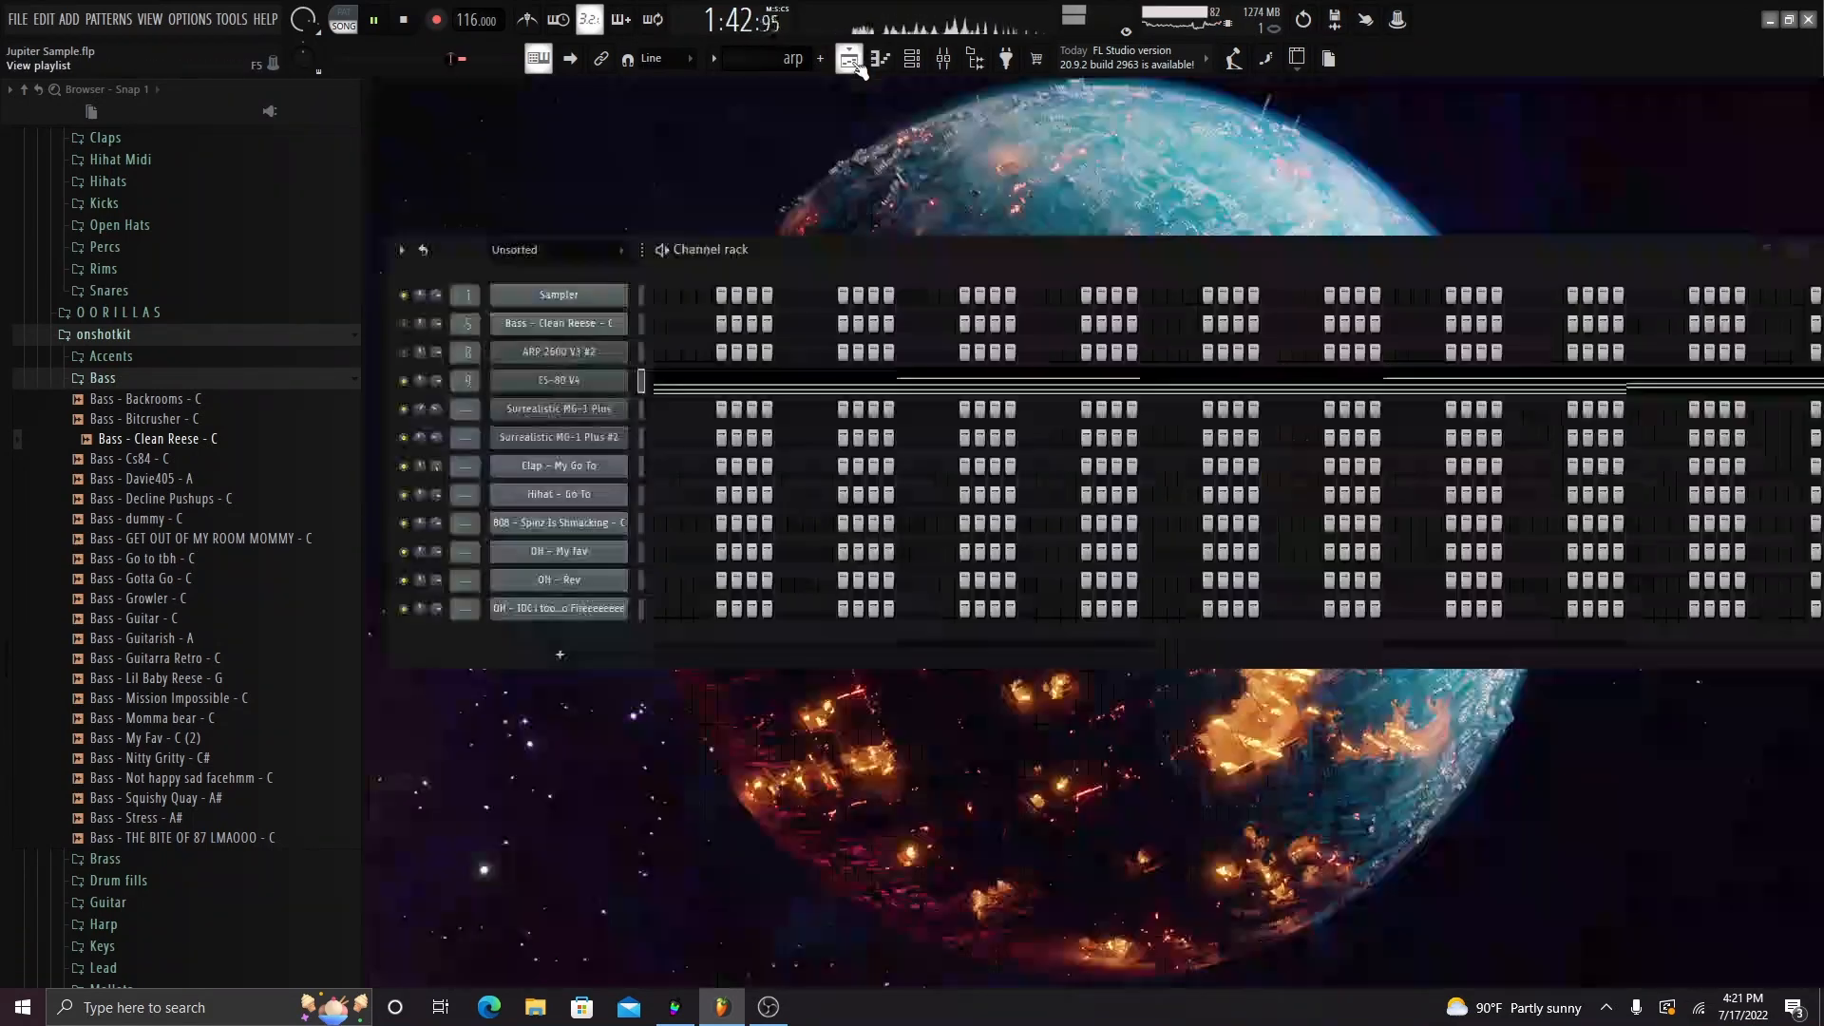
pyautogui.click(913, 64)
pyautogui.click(916, 69)
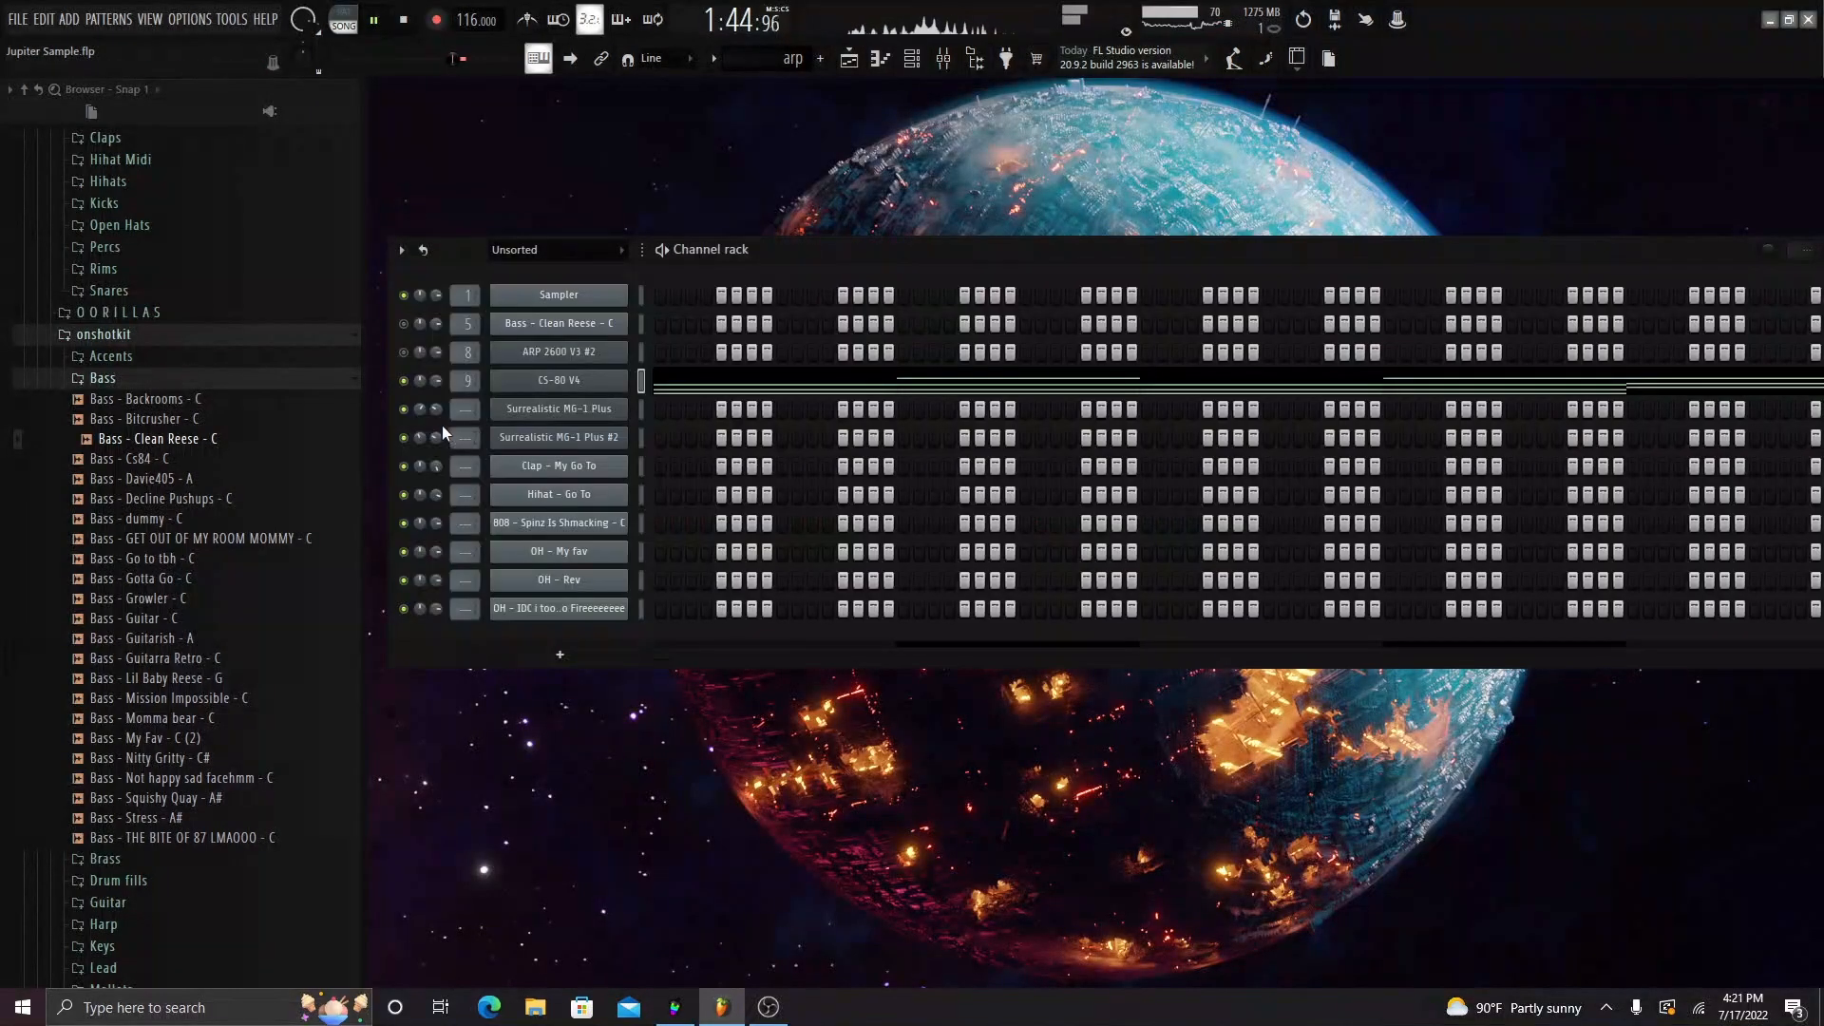
pyautogui.click(883, 67)
pyautogui.click(881, 64)
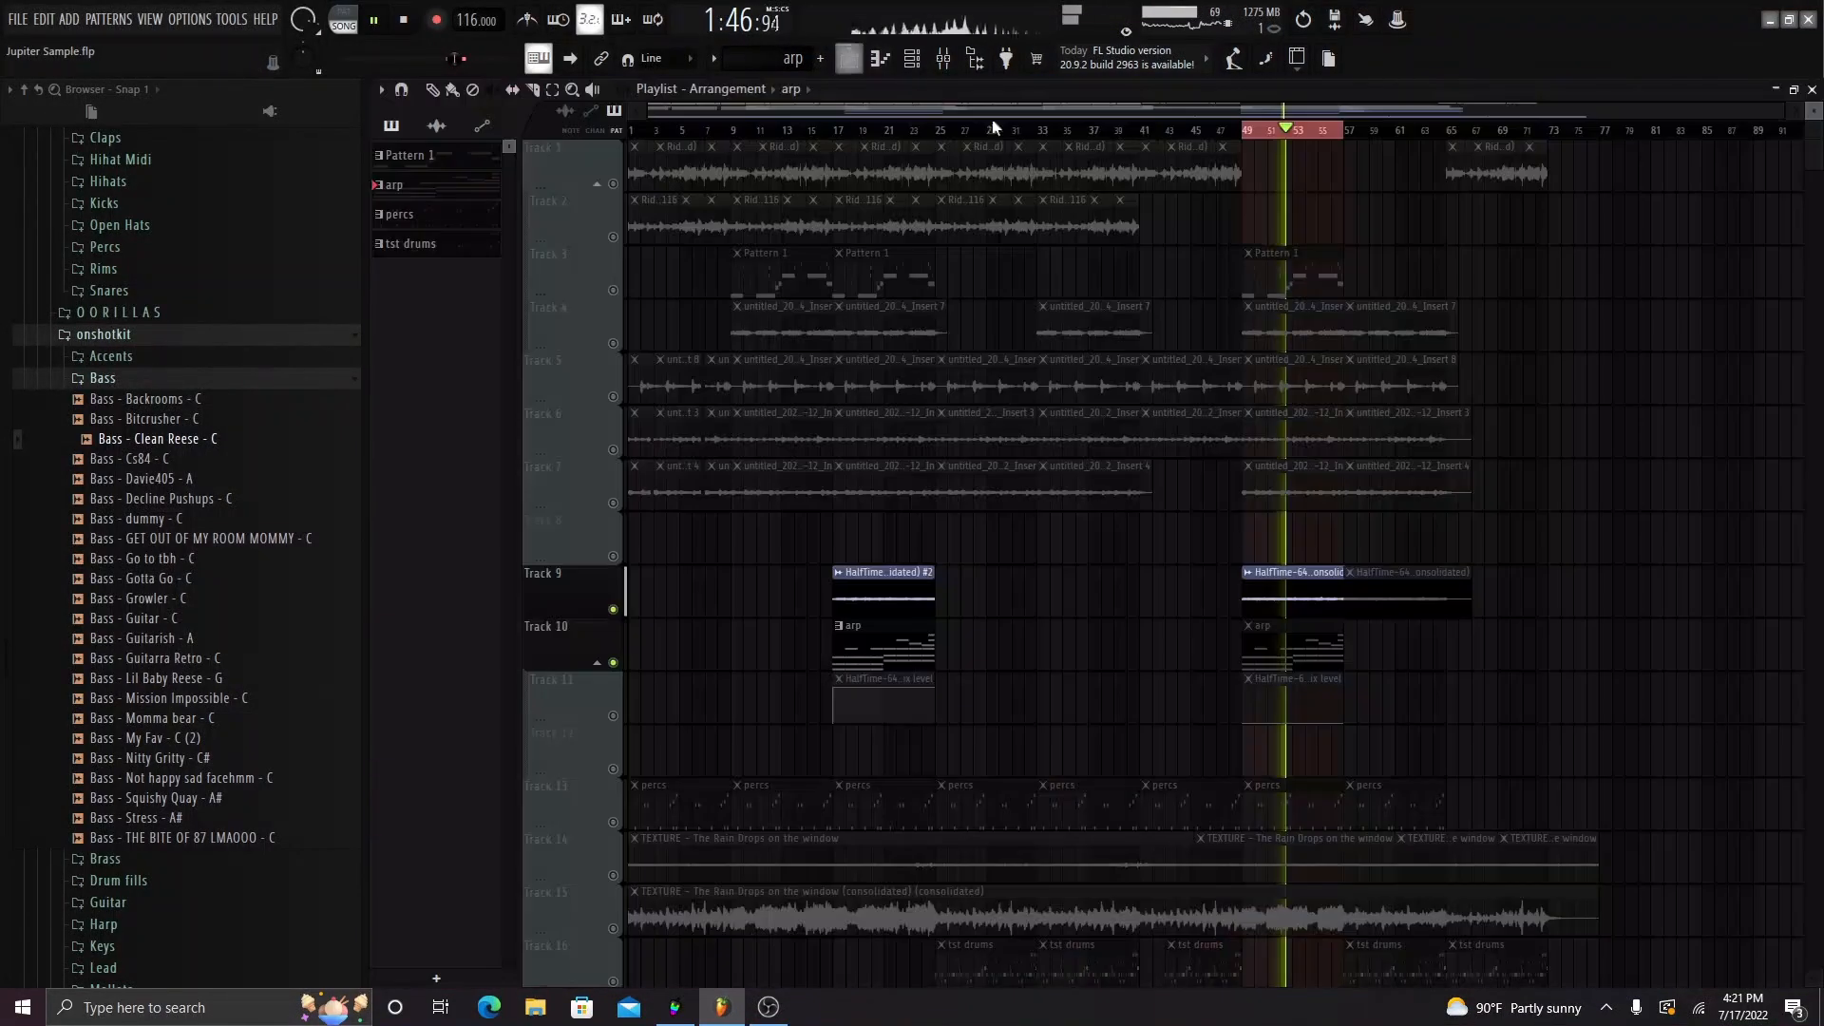
pyautogui.click(851, 61)
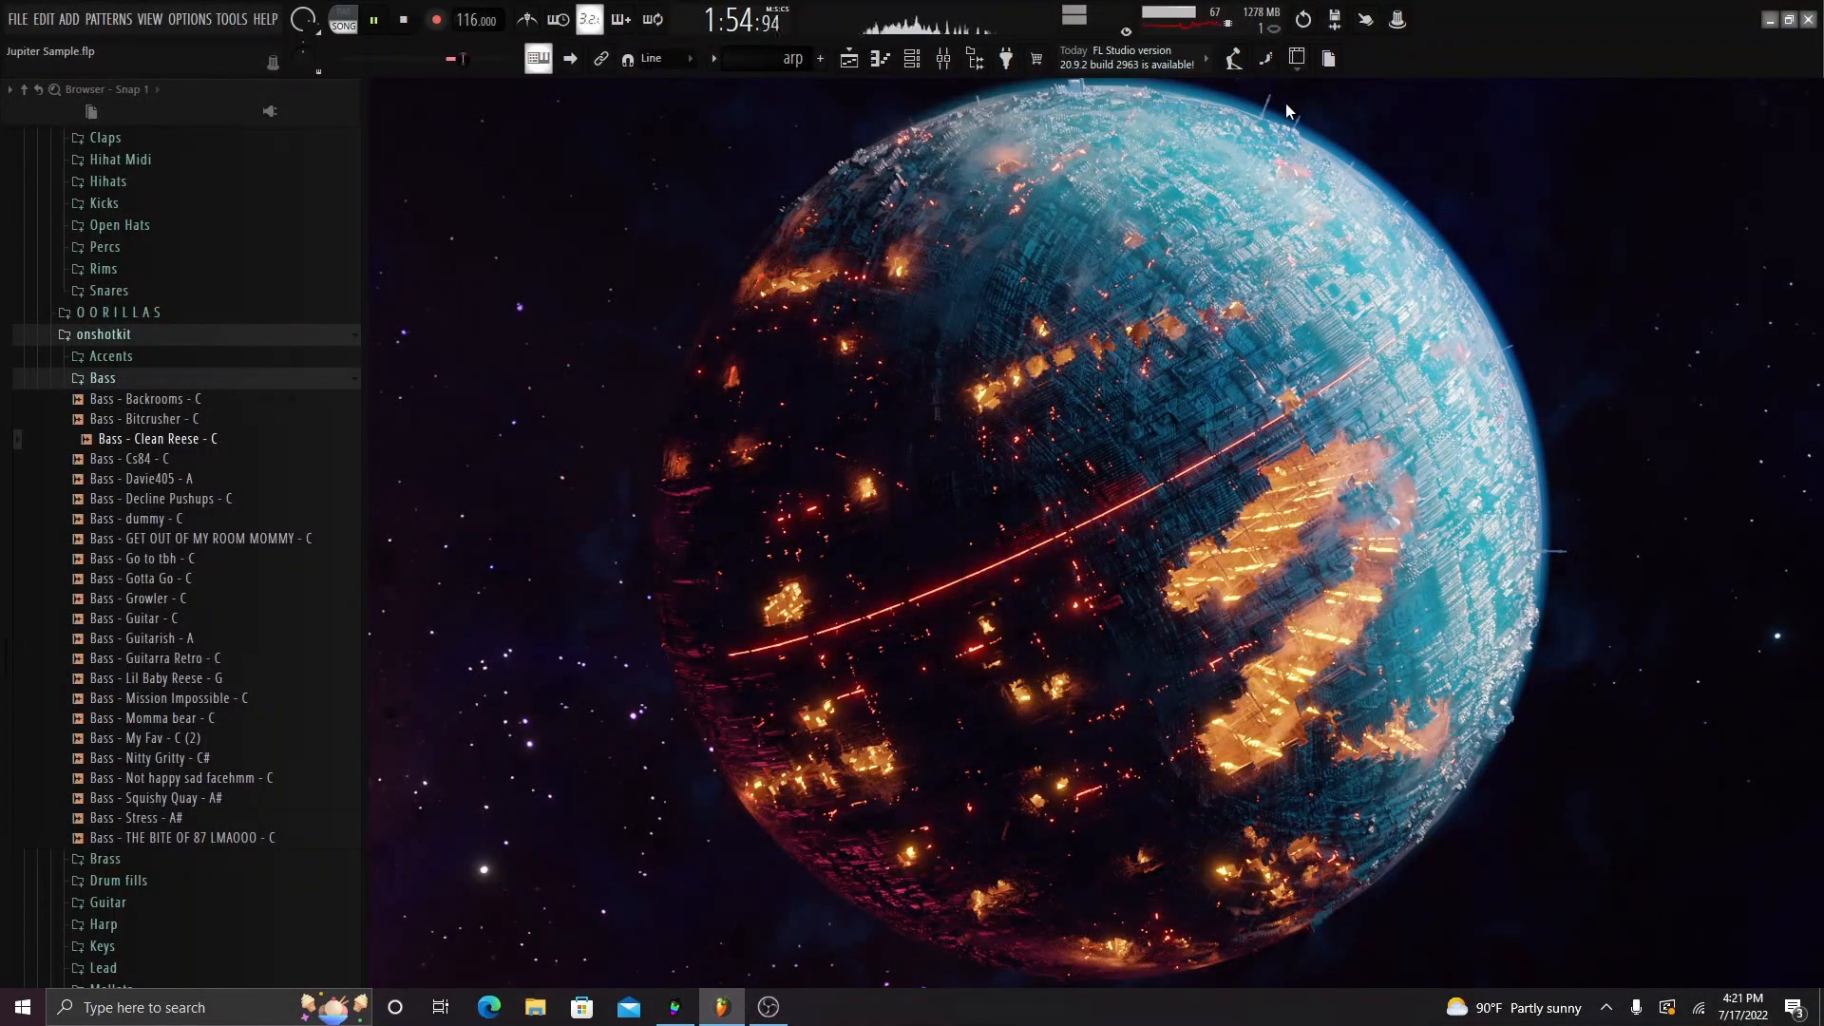
pyautogui.press('space')
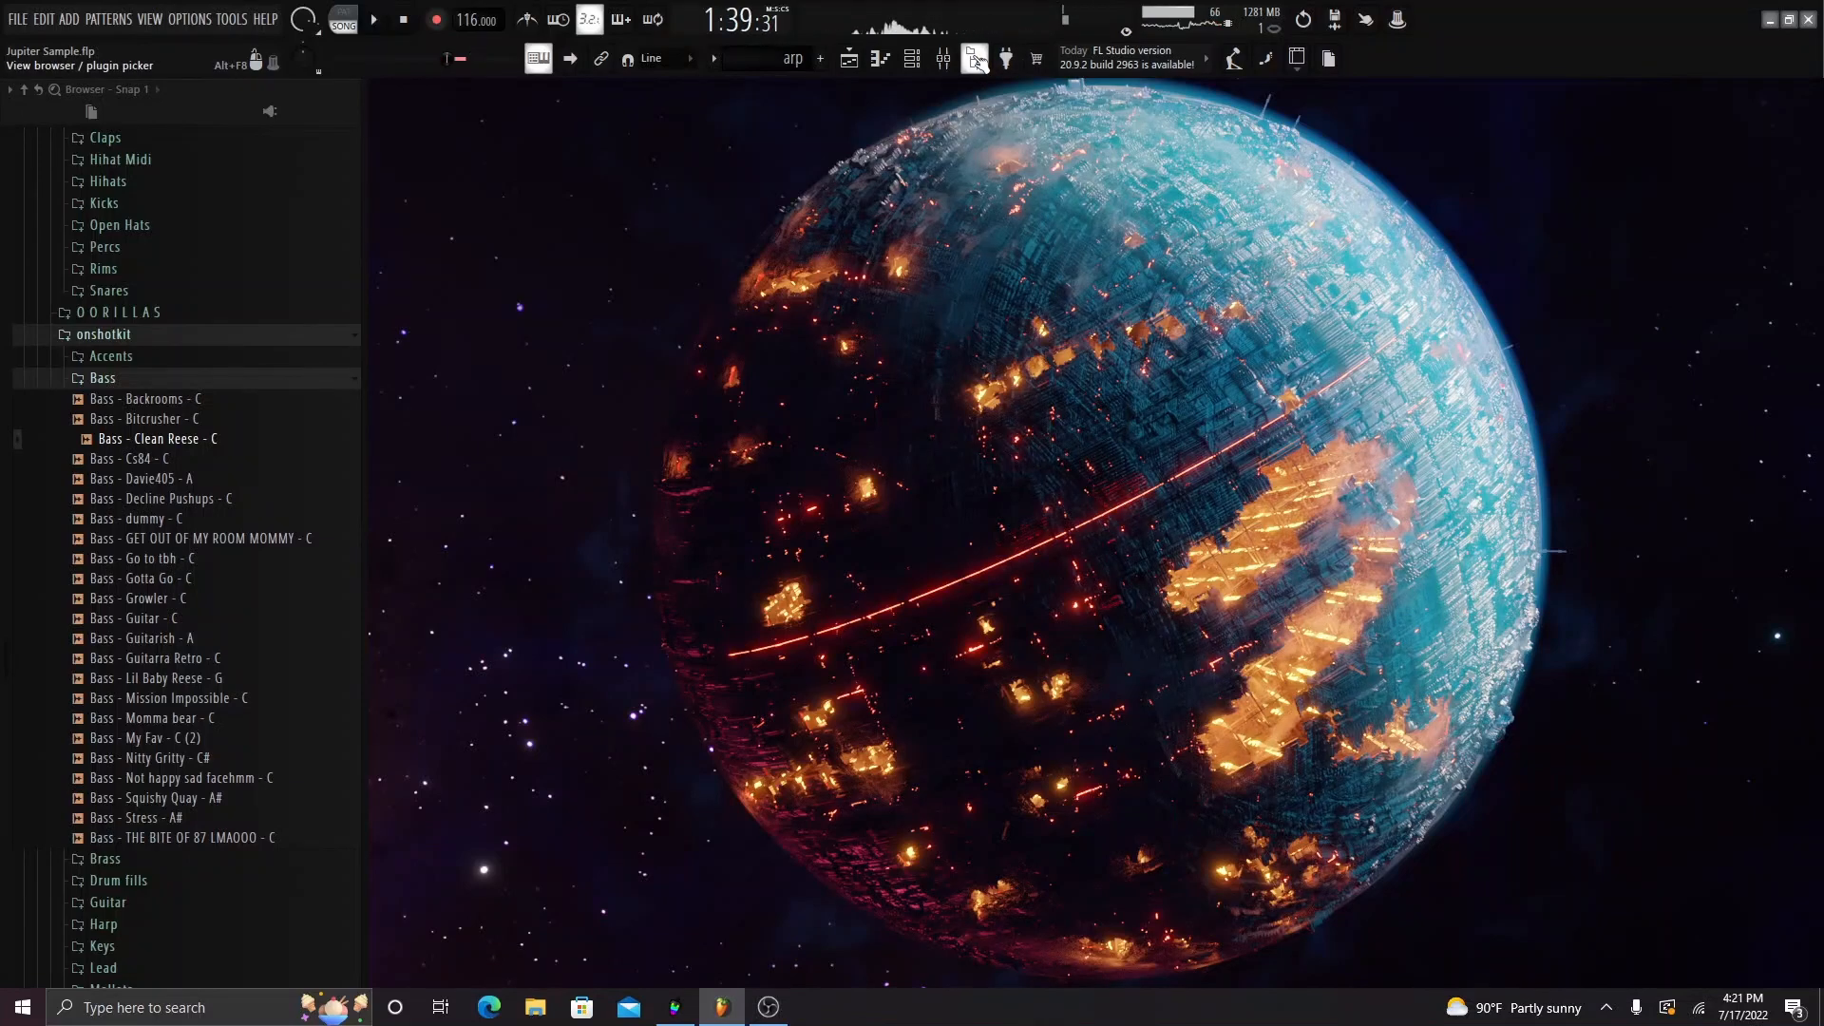
# - On the CS-80 V4 mixer track, review ValhallaUberMod and ValhallaSpaceModulator, including the latter's preset list
pyautogui.press('F9')
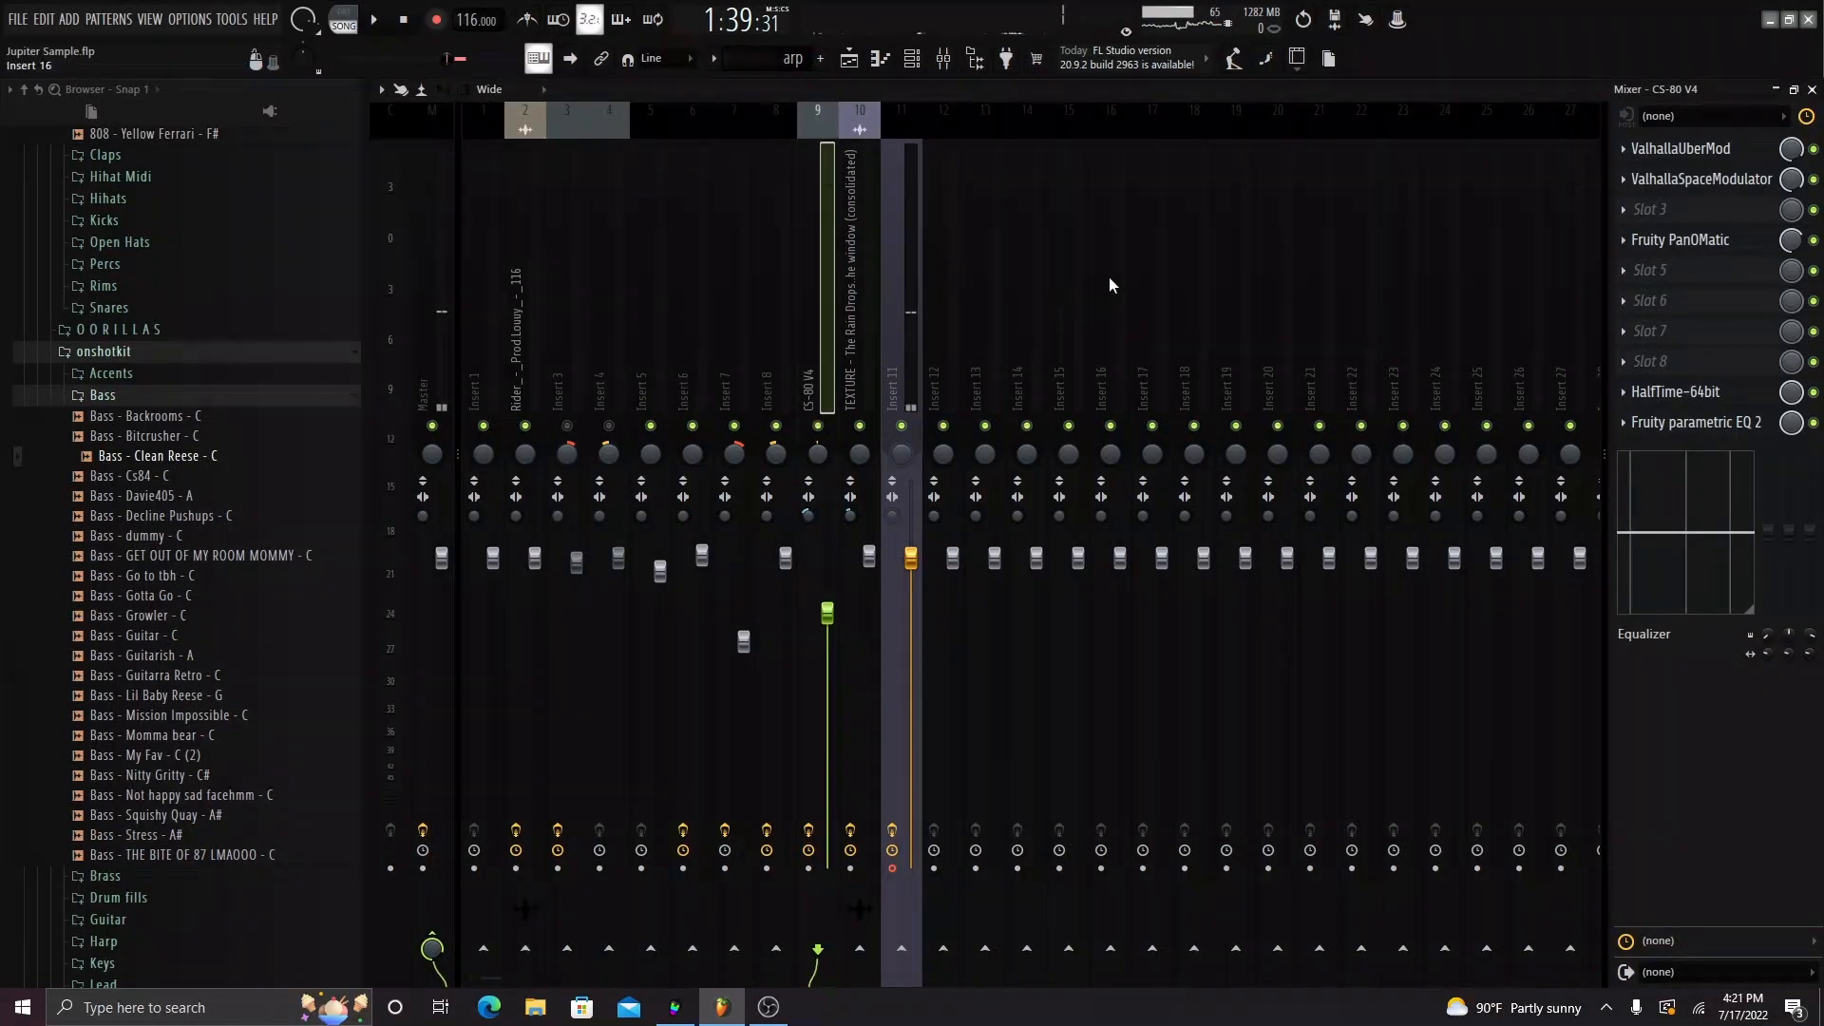
pyautogui.click(1680, 149)
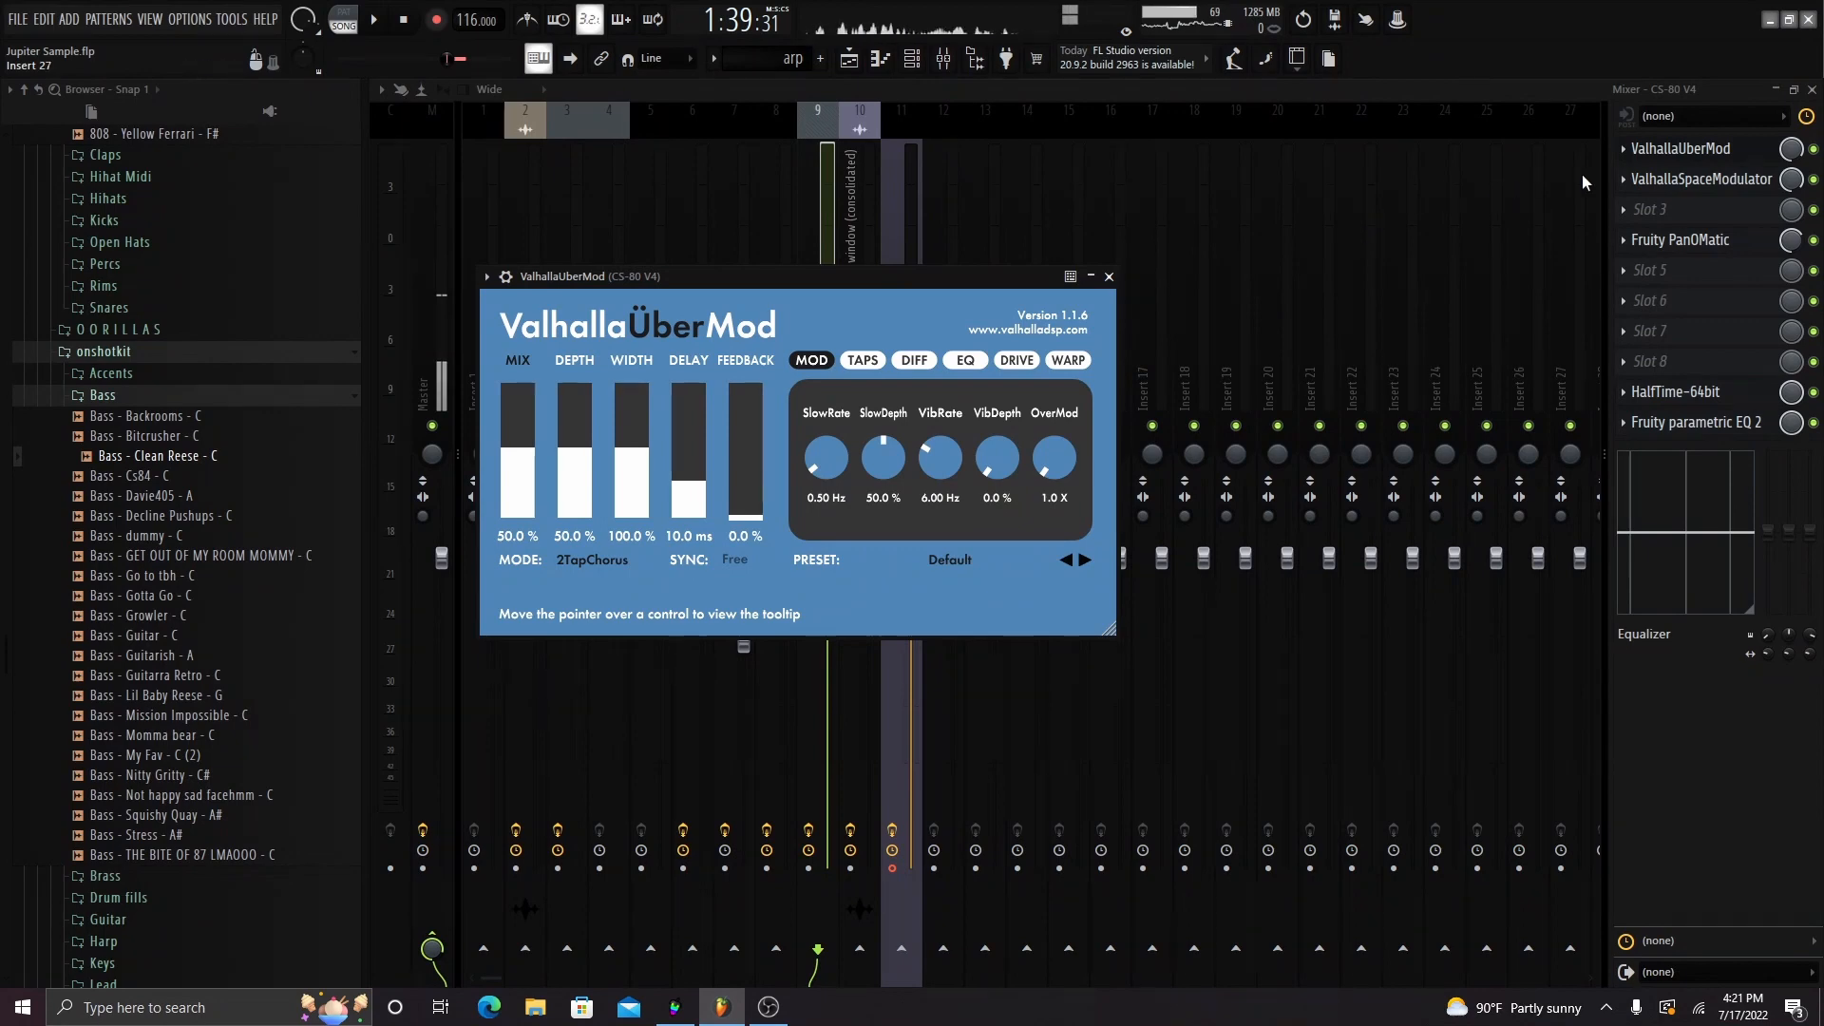
pyautogui.click(1674, 157)
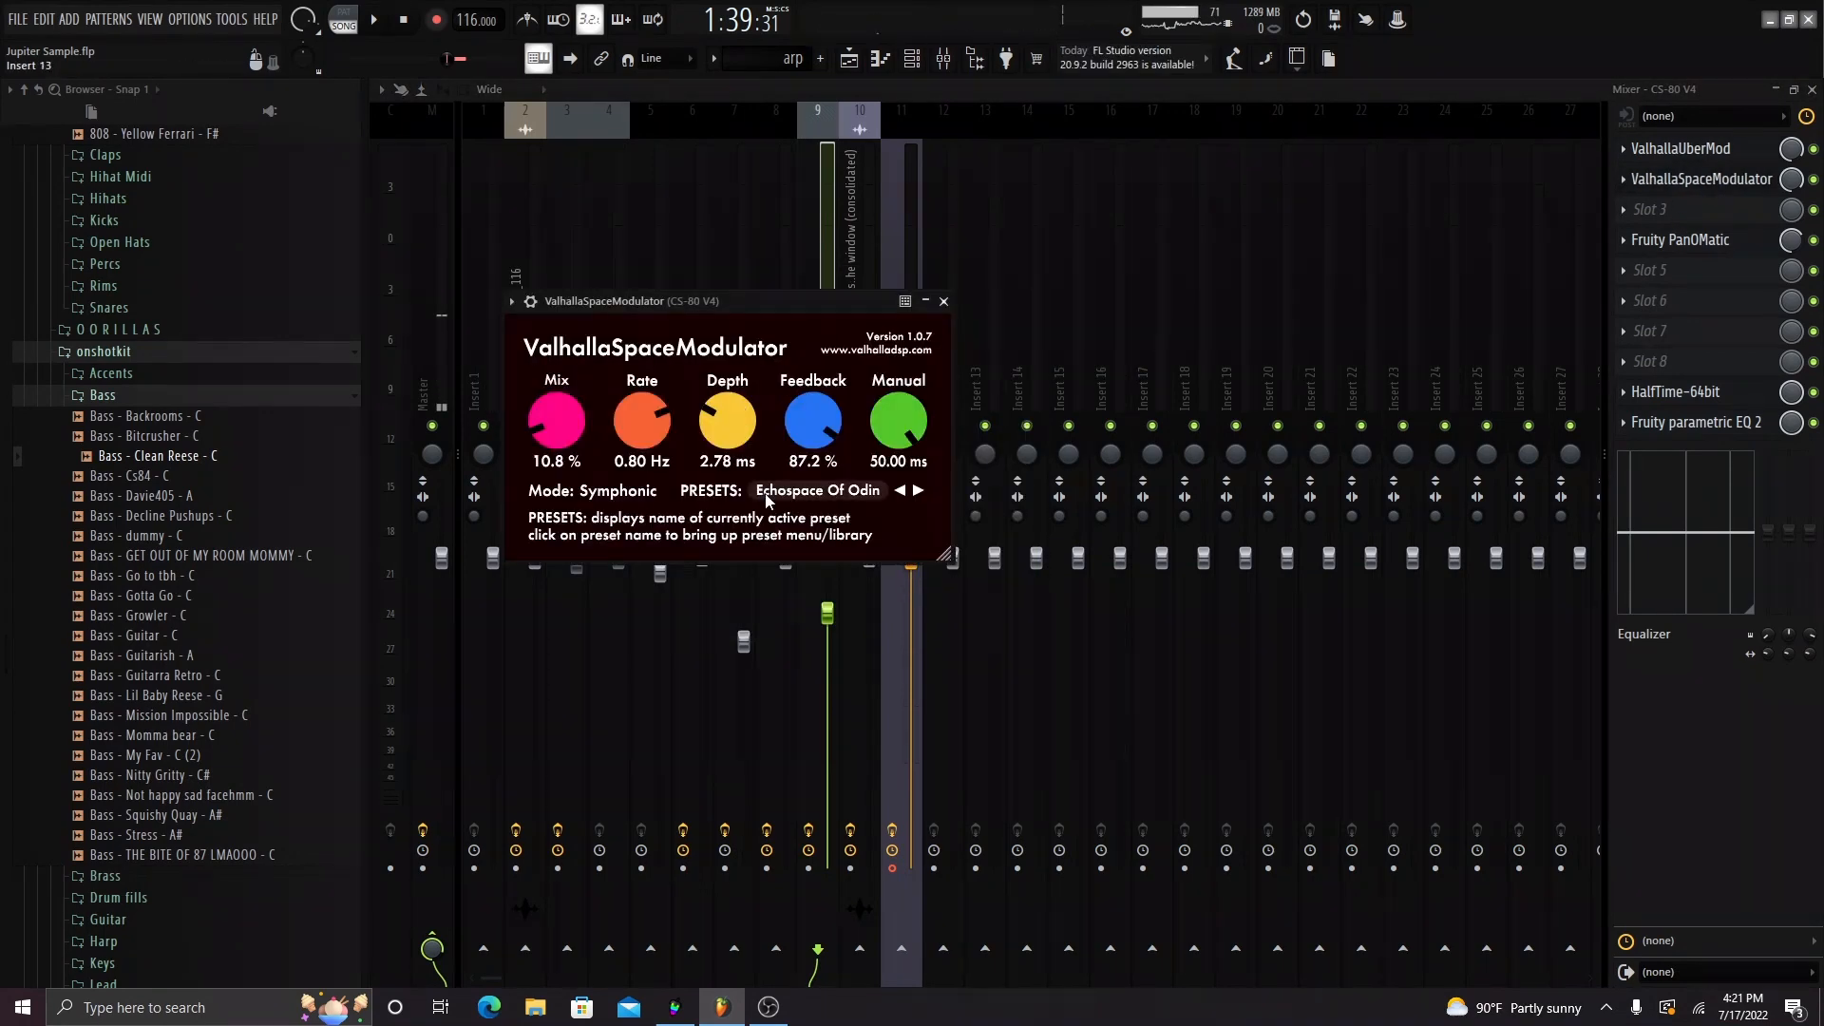
pyautogui.click(819, 492)
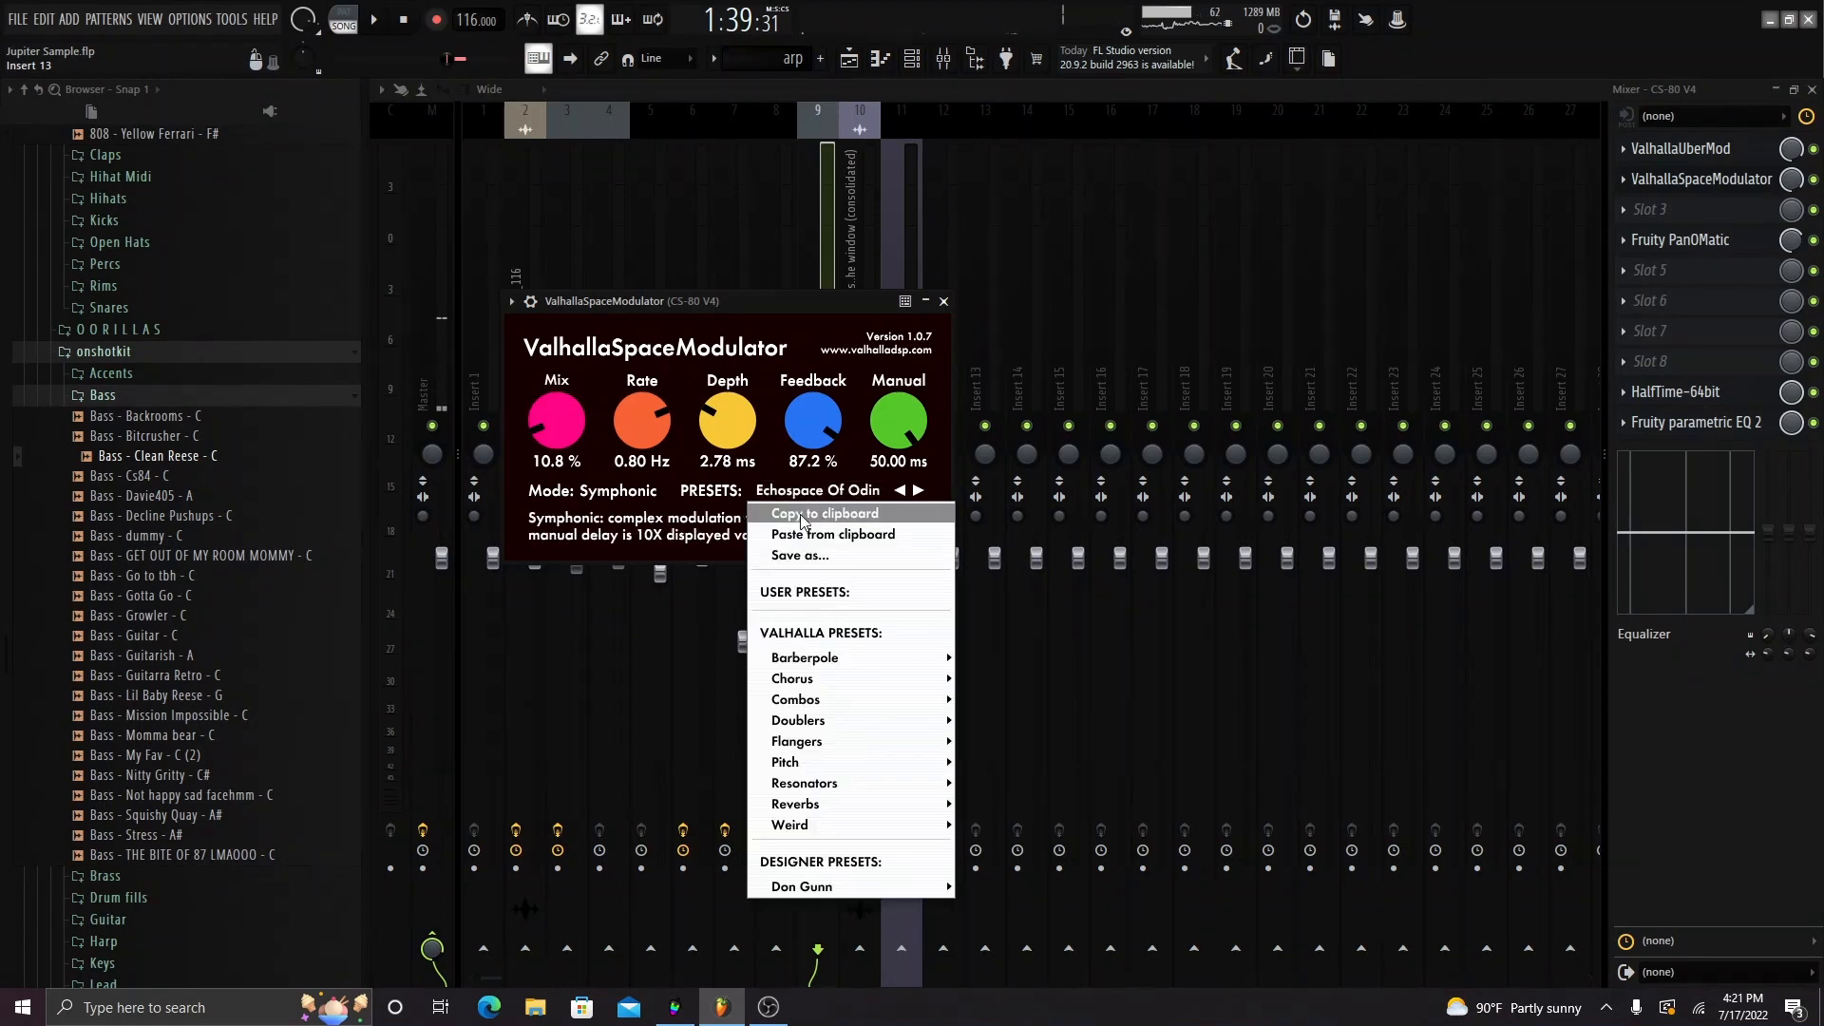
pyautogui.click(691, 518)
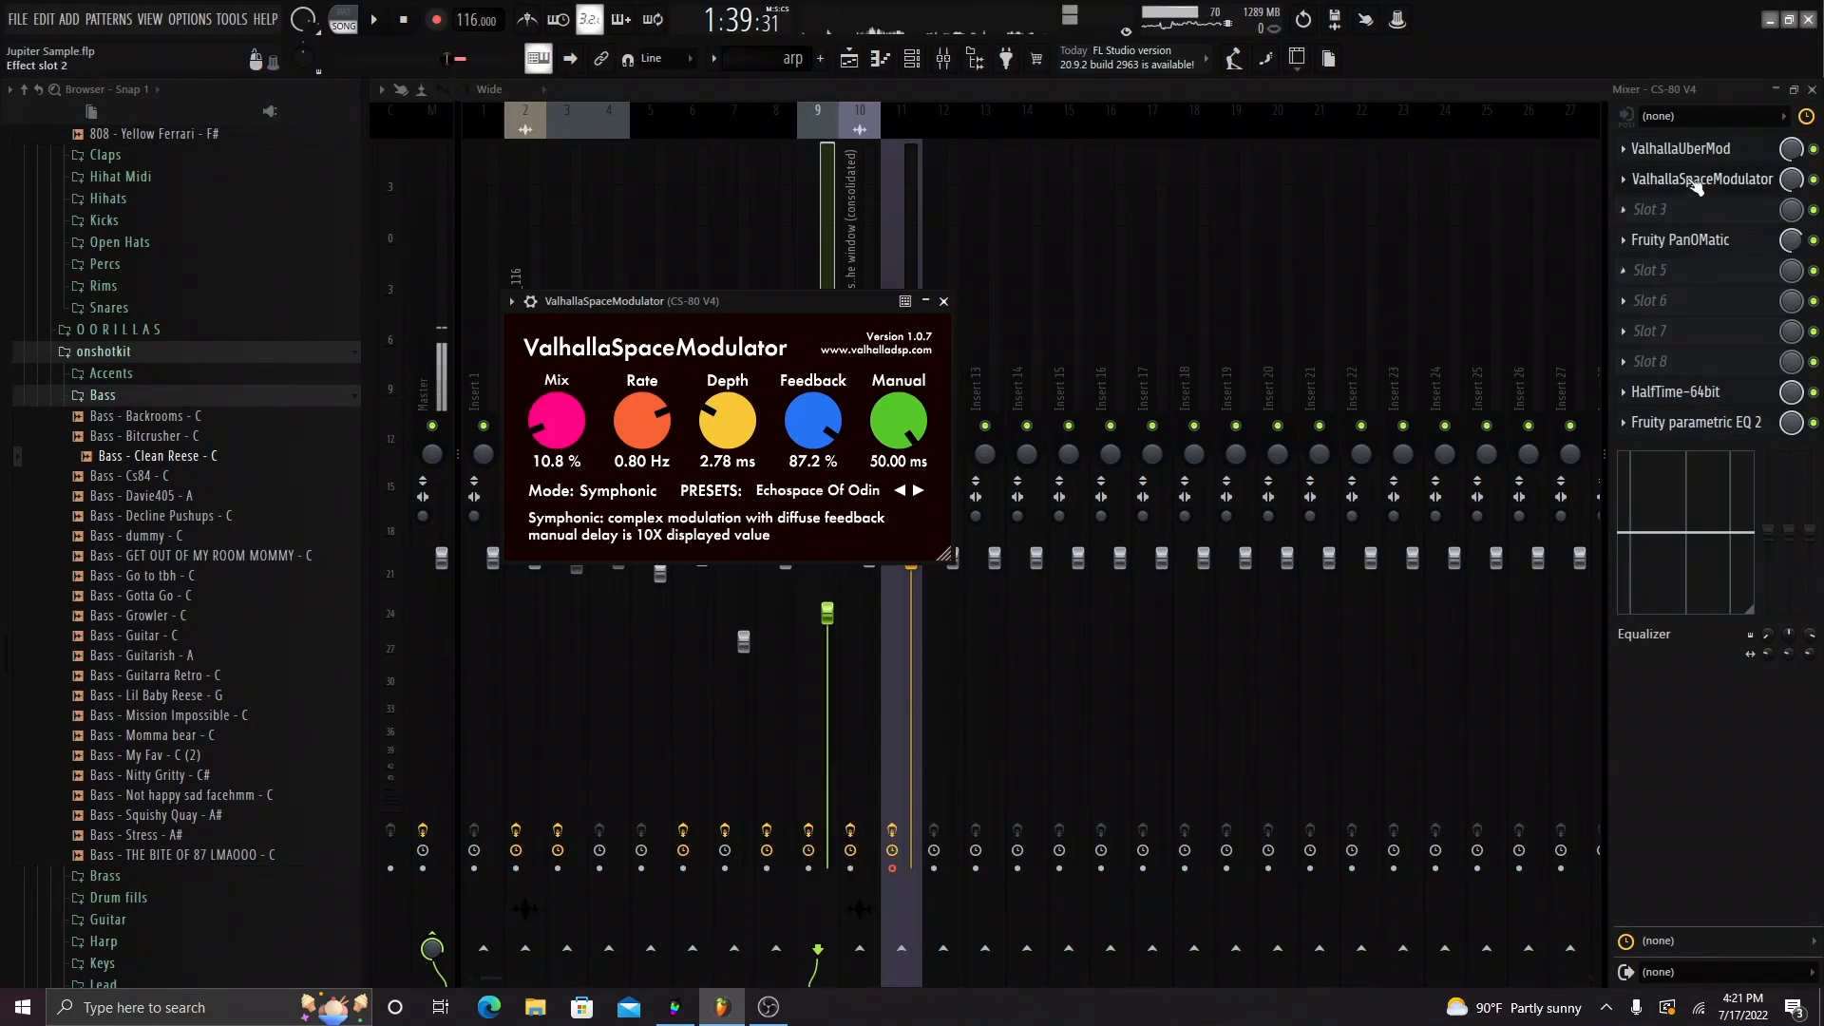
pyautogui.click(1701, 180)
pyautogui.click(1688, 150)
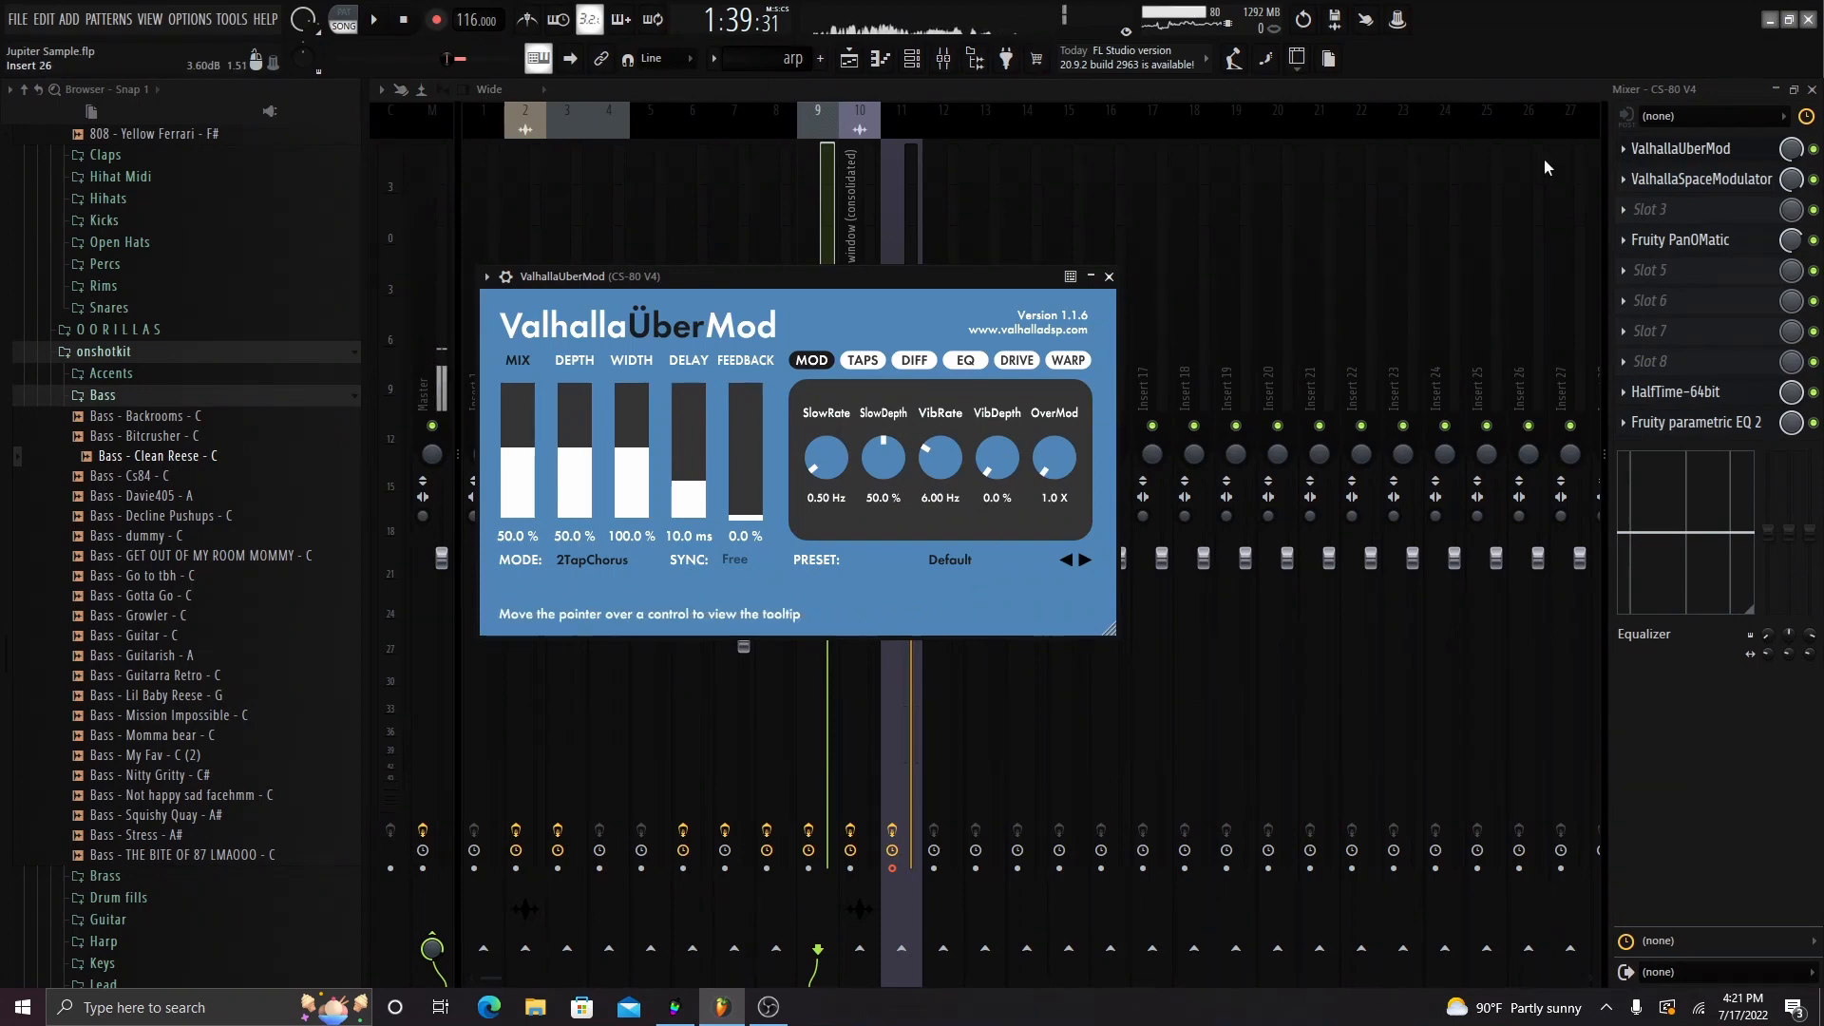
pyautogui.click(1678, 149)
# - Review the Fruity PanOMatic, HalfTime-64bit and Fruity parametric EQ 2 effects on the CS-80 V4 mixer track
pyautogui.click(1679, 241)
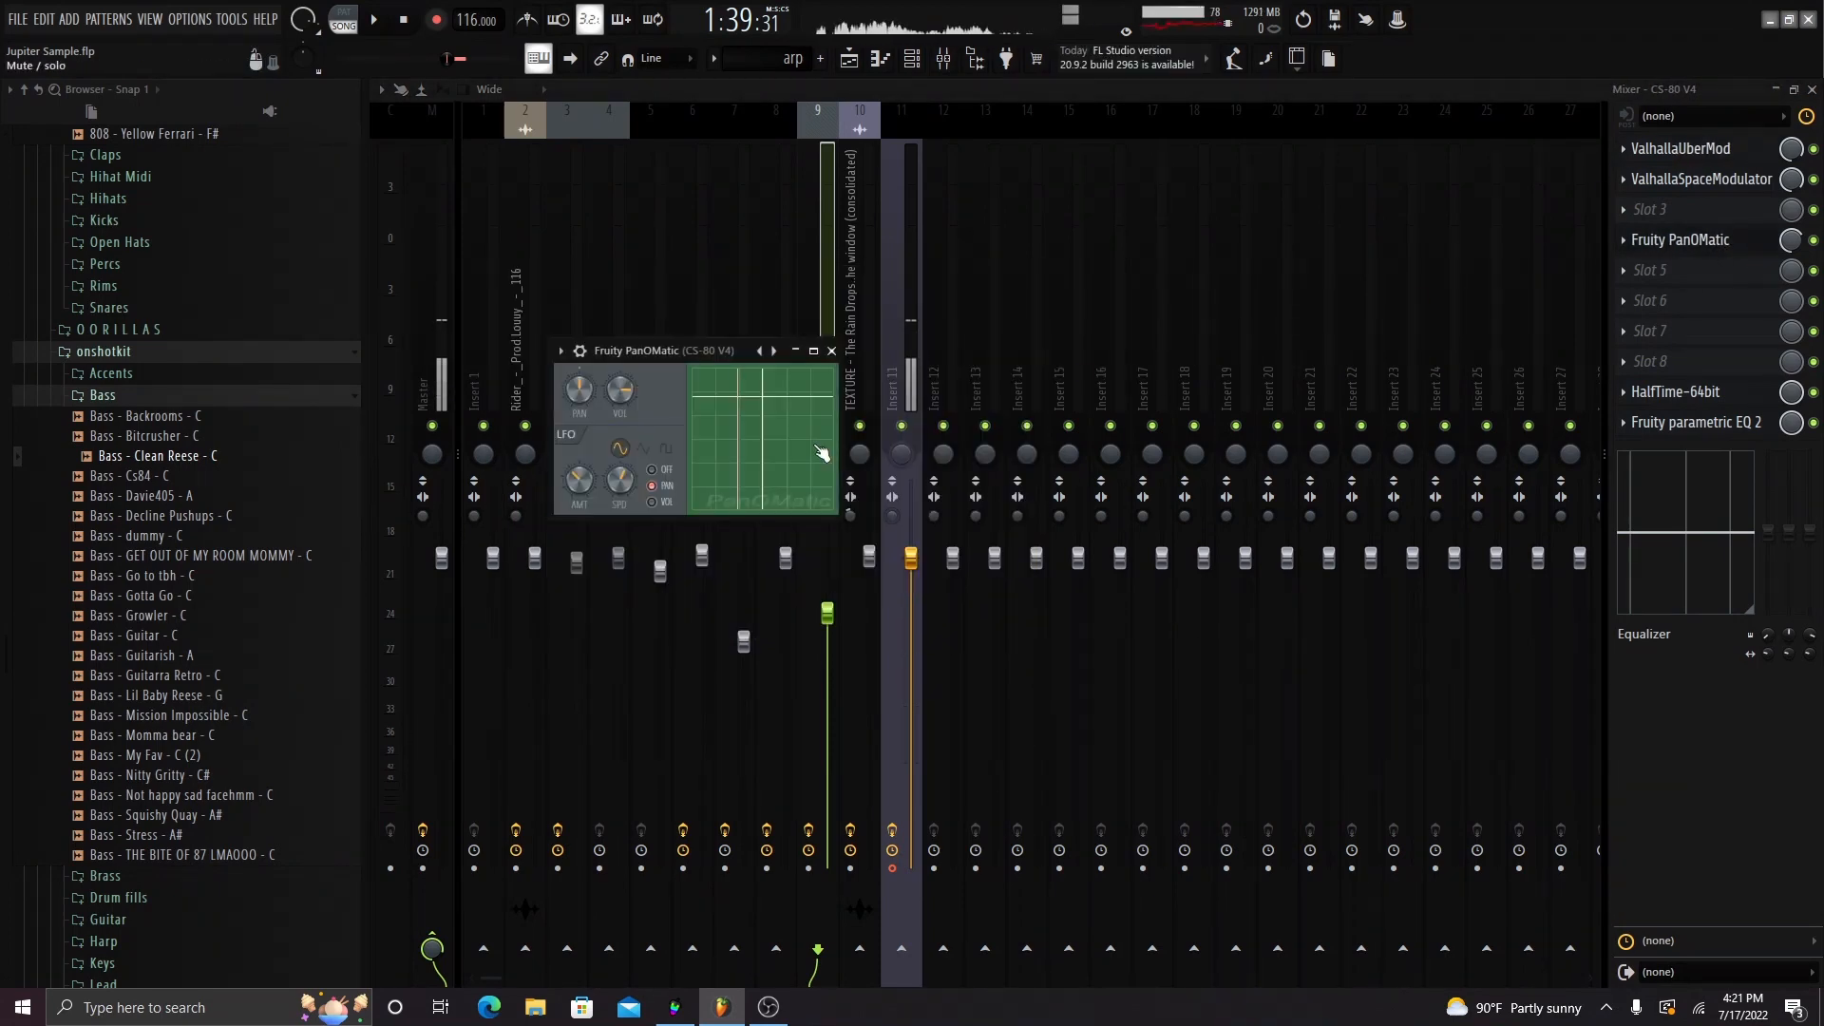
pyautogui.click(1676, 392)
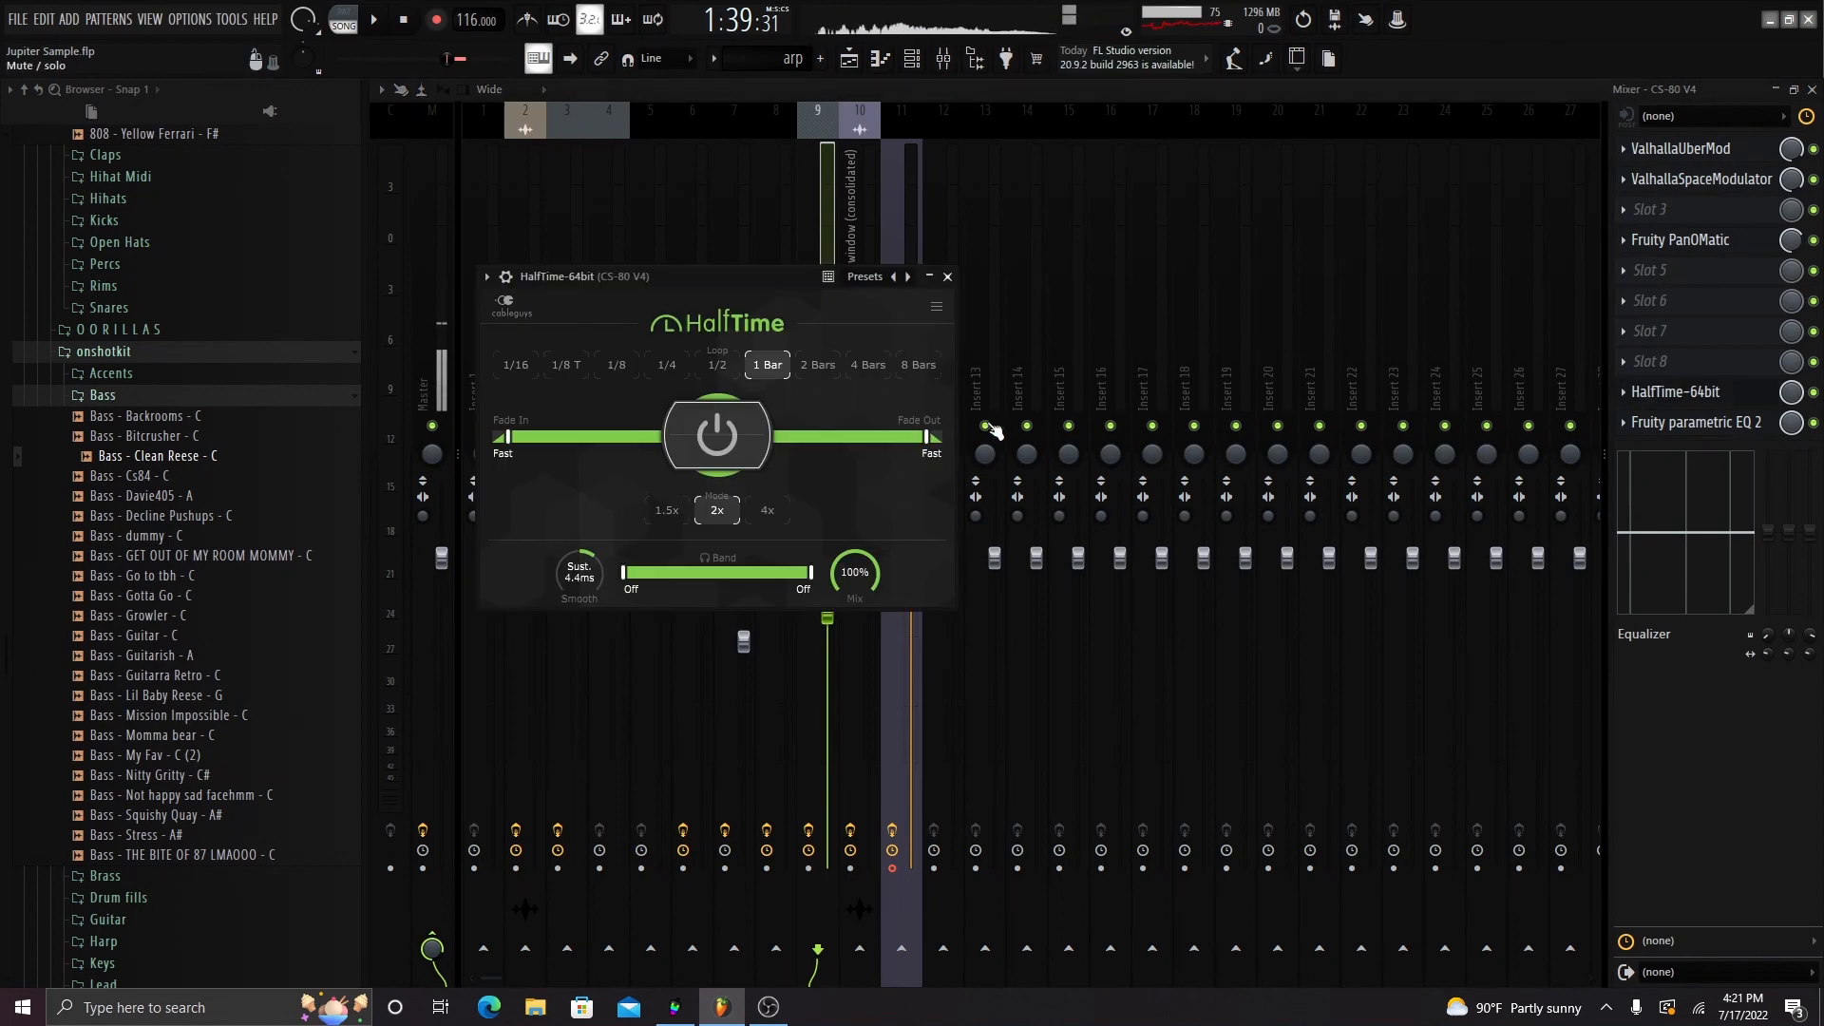
pyautogui.click(1678, 392)
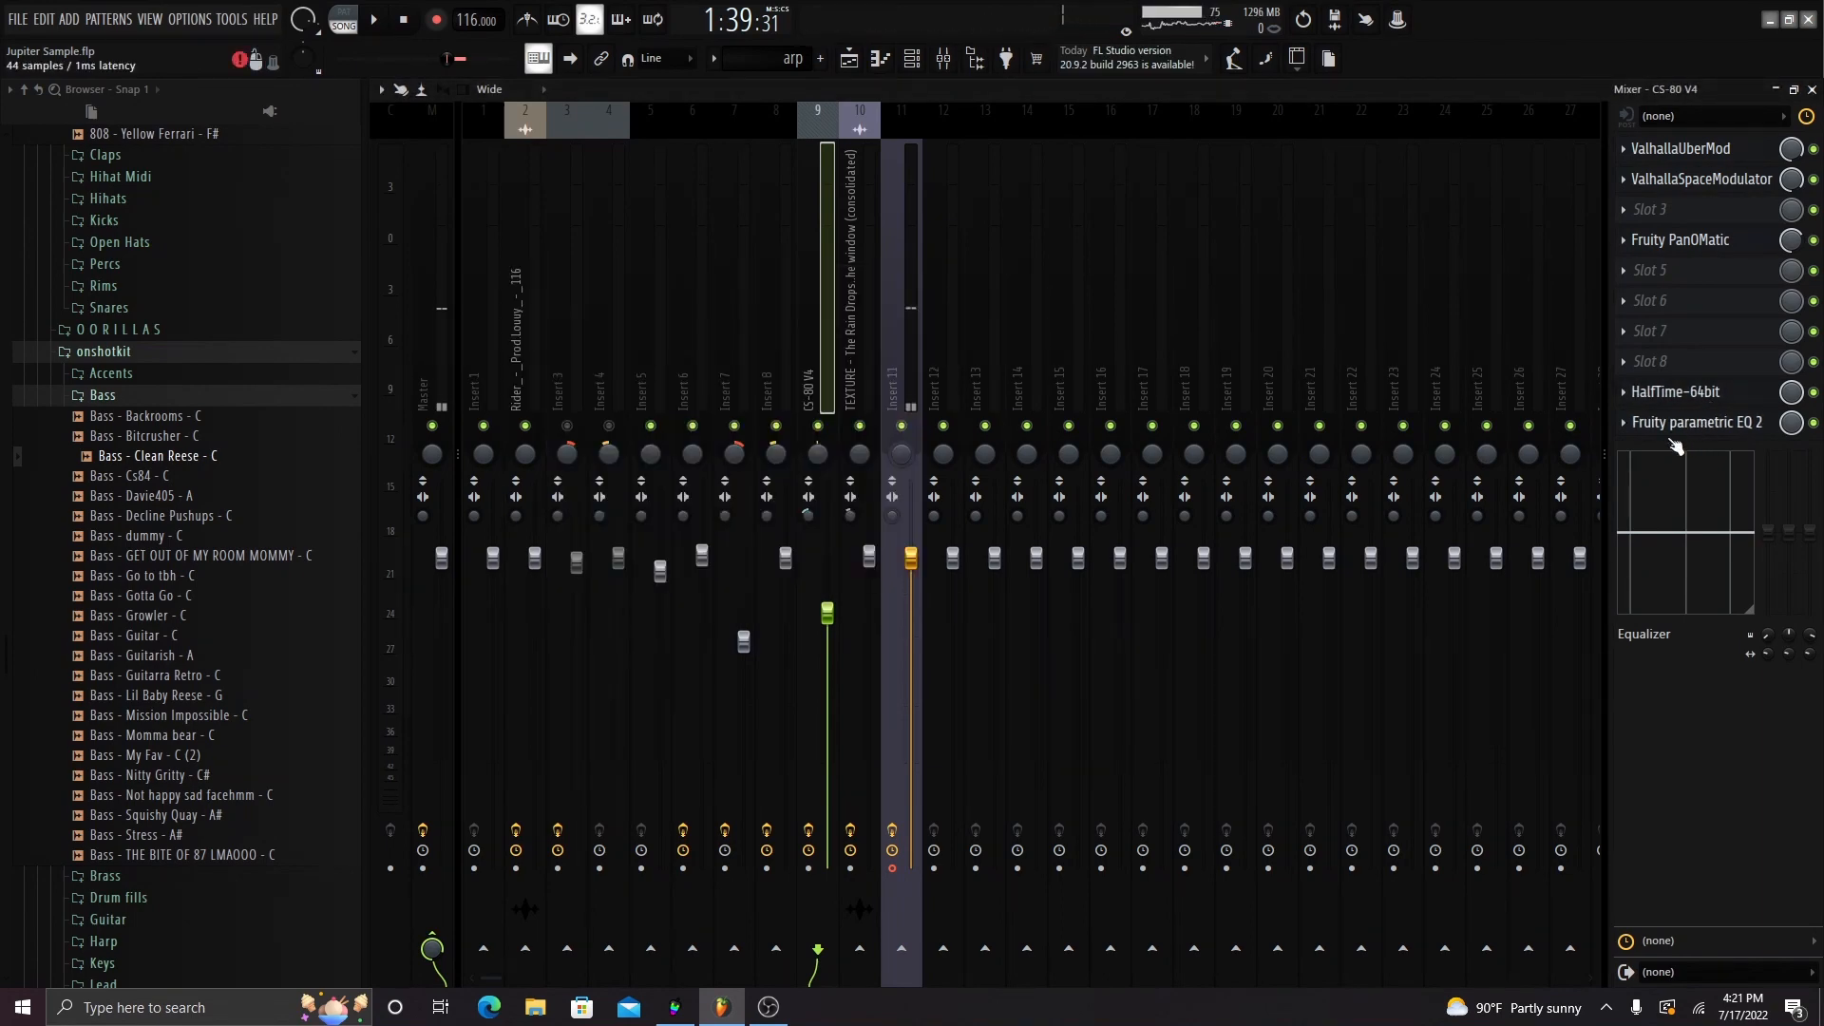
pyautogui.click(1678, 423)
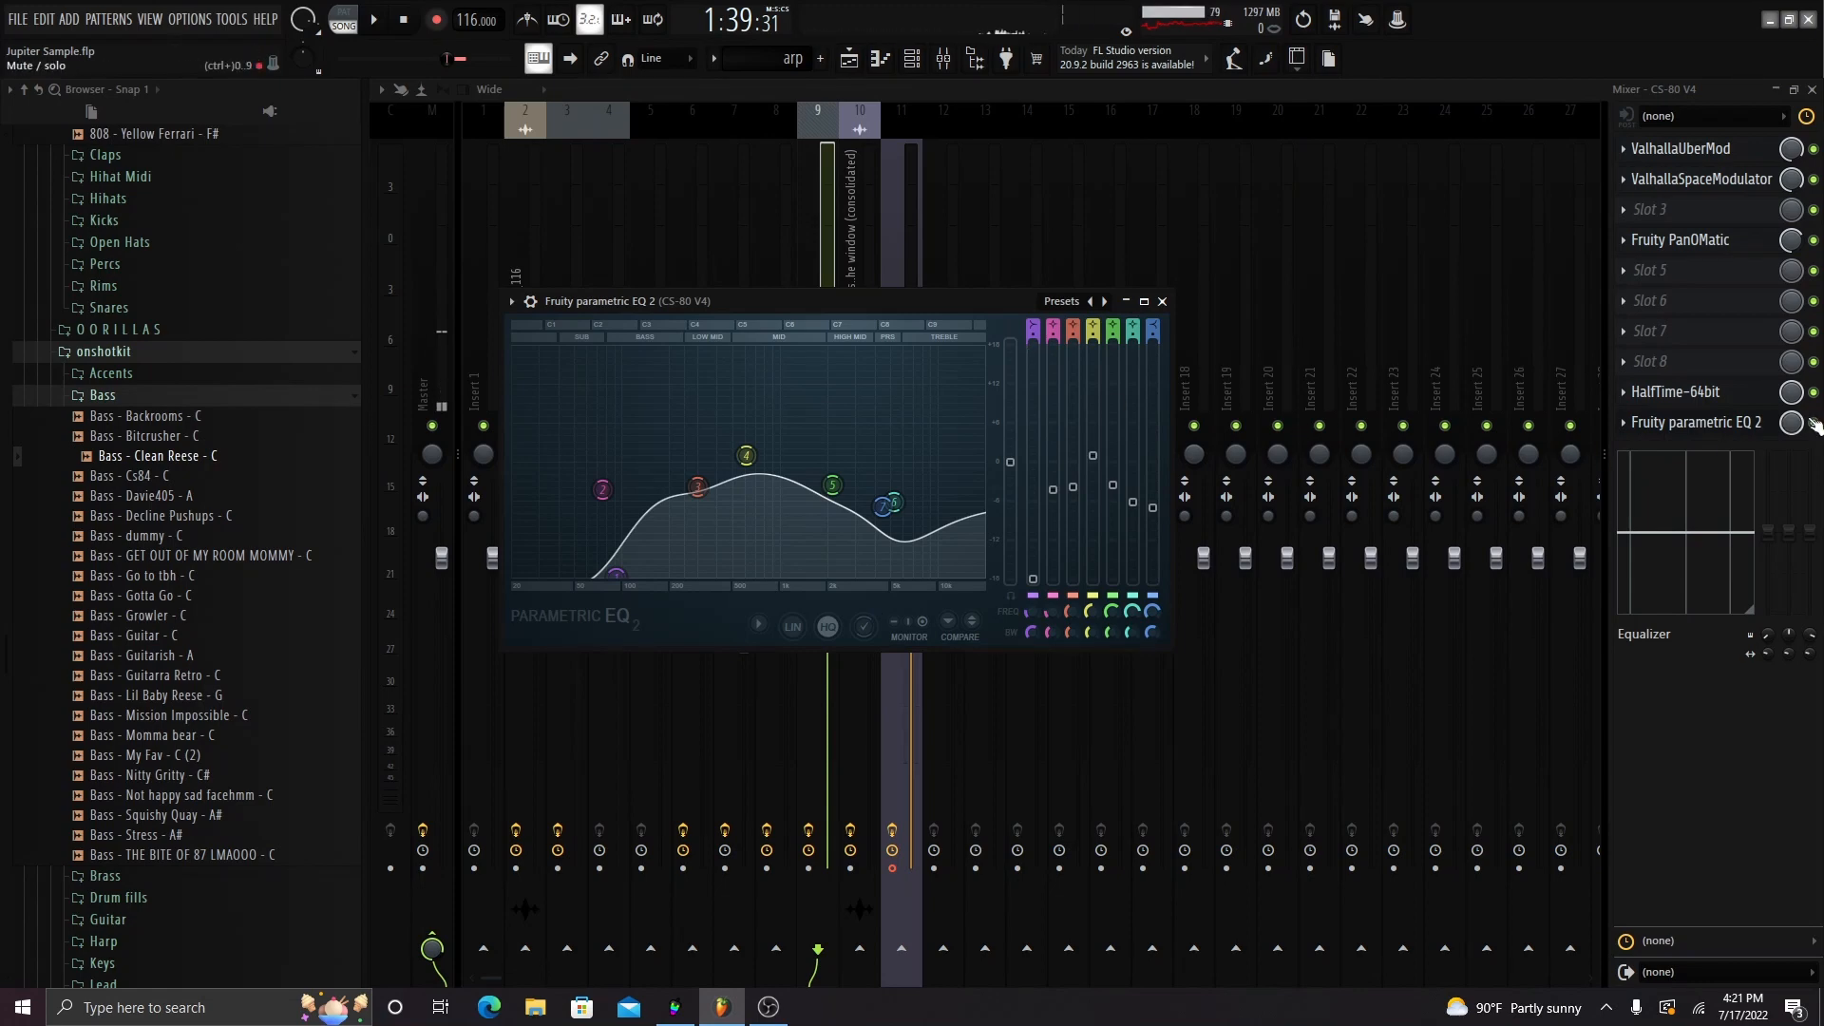
pyautogui.click(1717, 426)
# - Close the mixer, switch to the percs pattern and audition it in pattern mode
pyautogui.click(944, 59)
pyautogui.scroll(1, 765, 59)
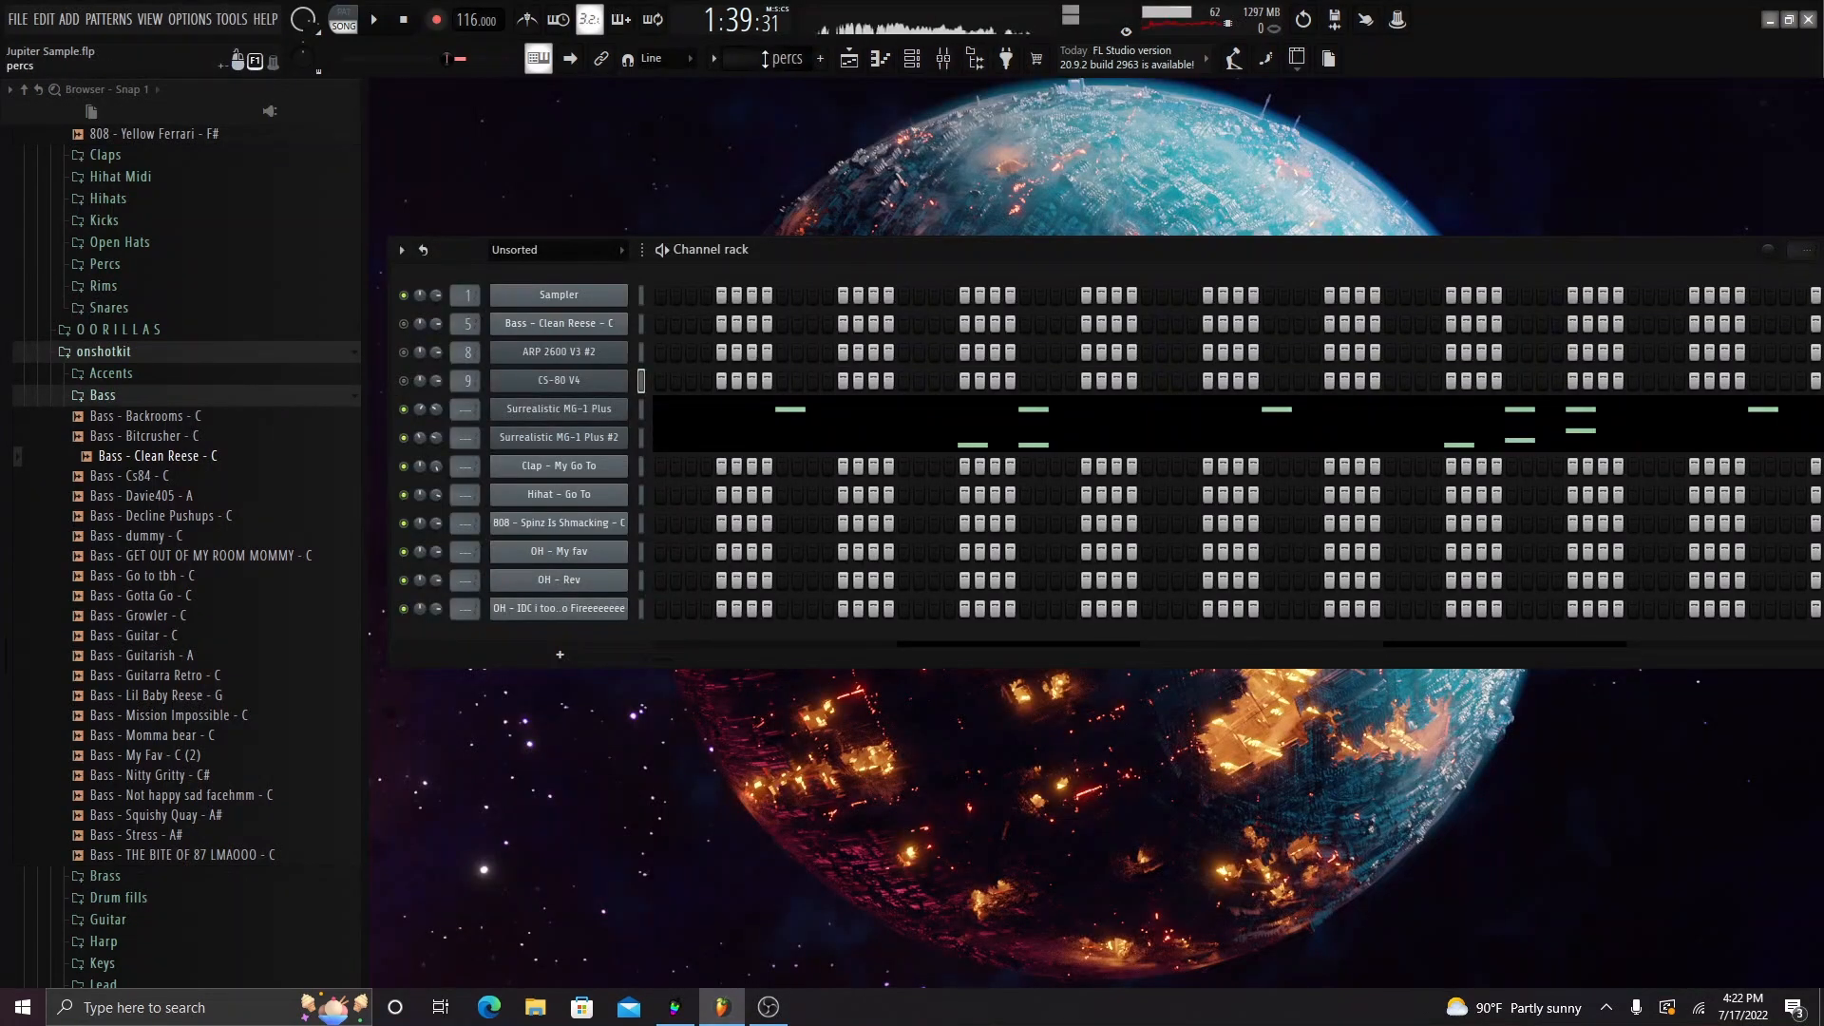
pyautogui.press('space')
pyautogui.press('l')
# - Open the Surrealistic MG-1 Plus synth from the channel rack, reposition its window and display its preset list
pyautogui.click(547, 411)
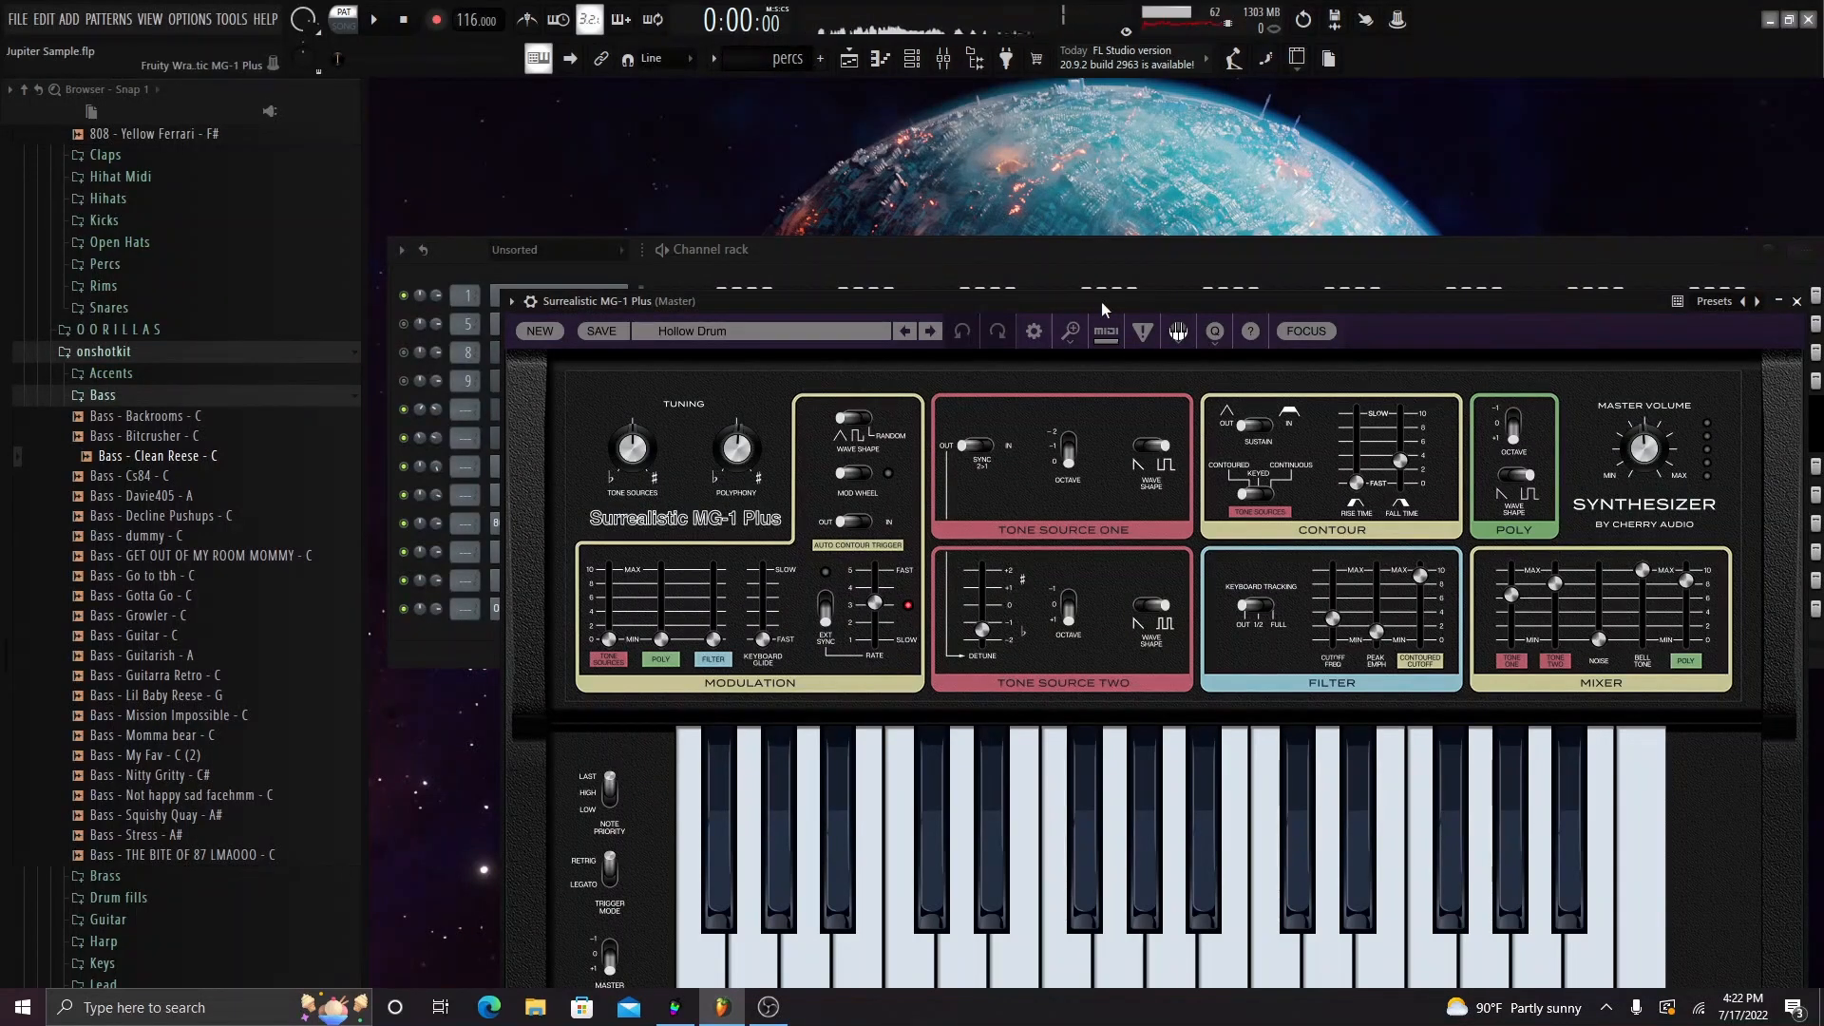
pyautogui.moveTo(1102, 300); pyautogui.dragTo(985, 190)
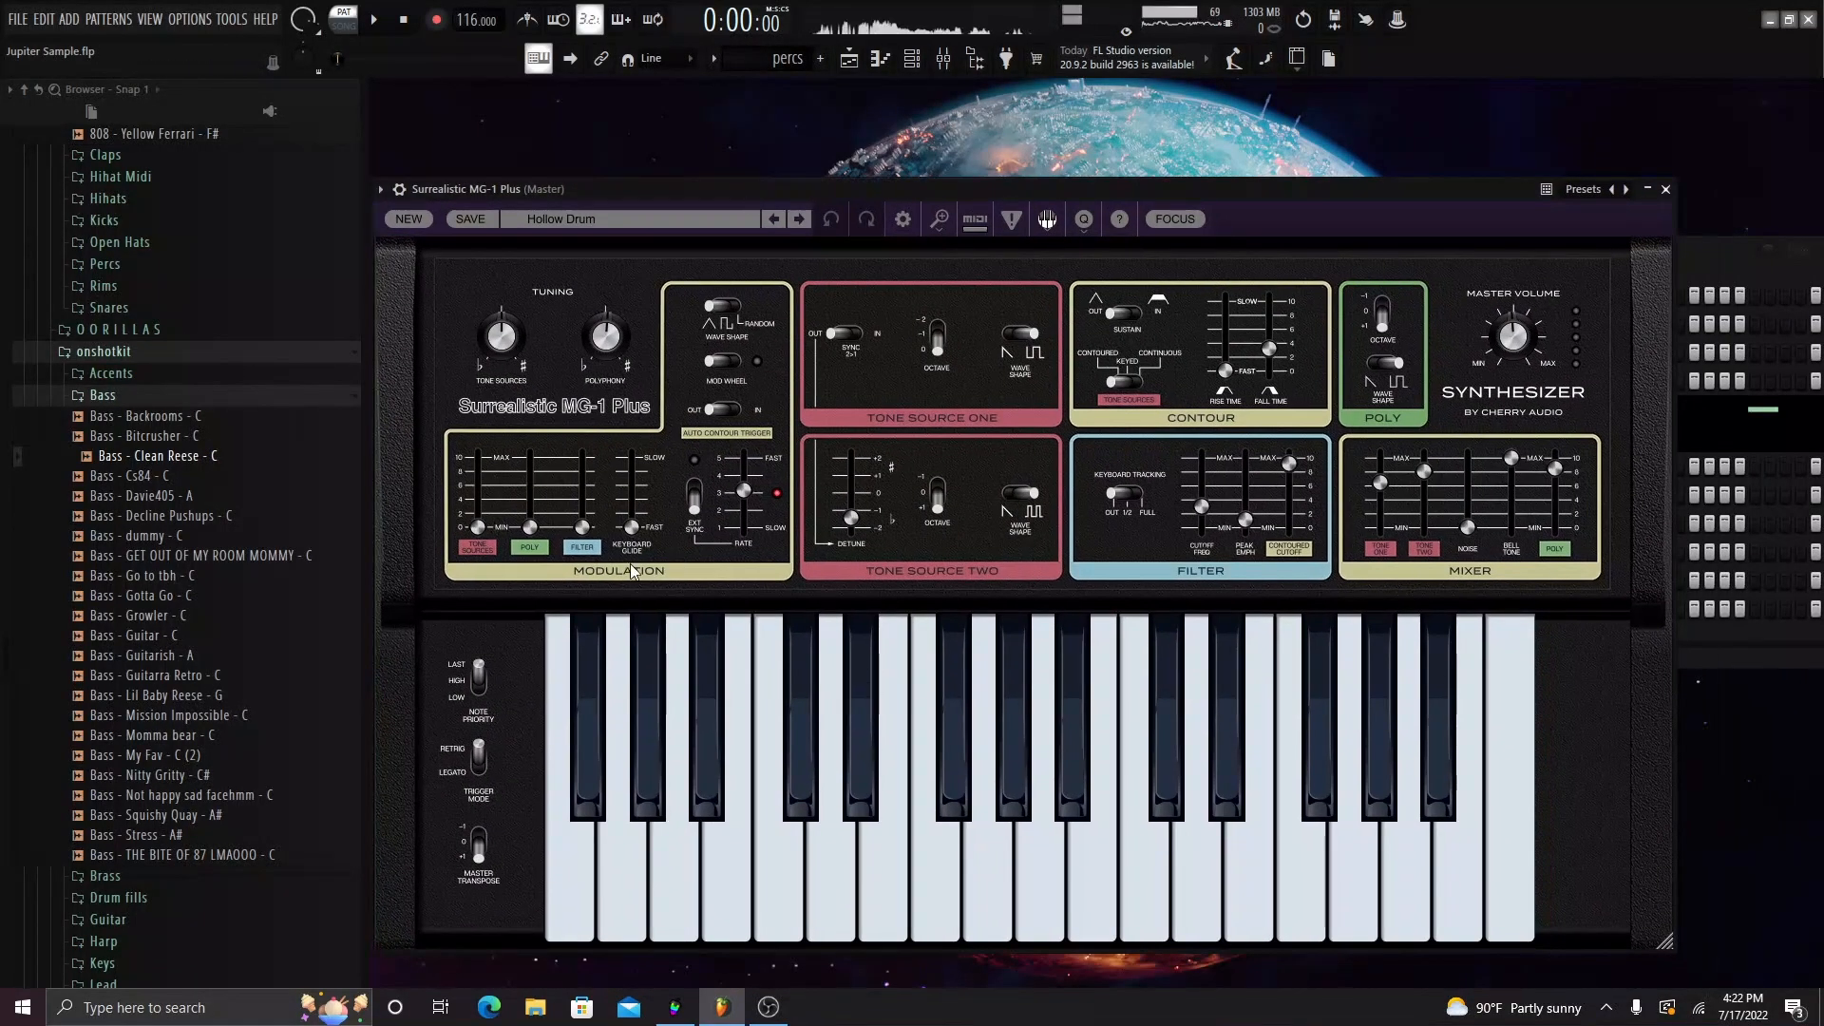
pyautogui.click(622, 217)
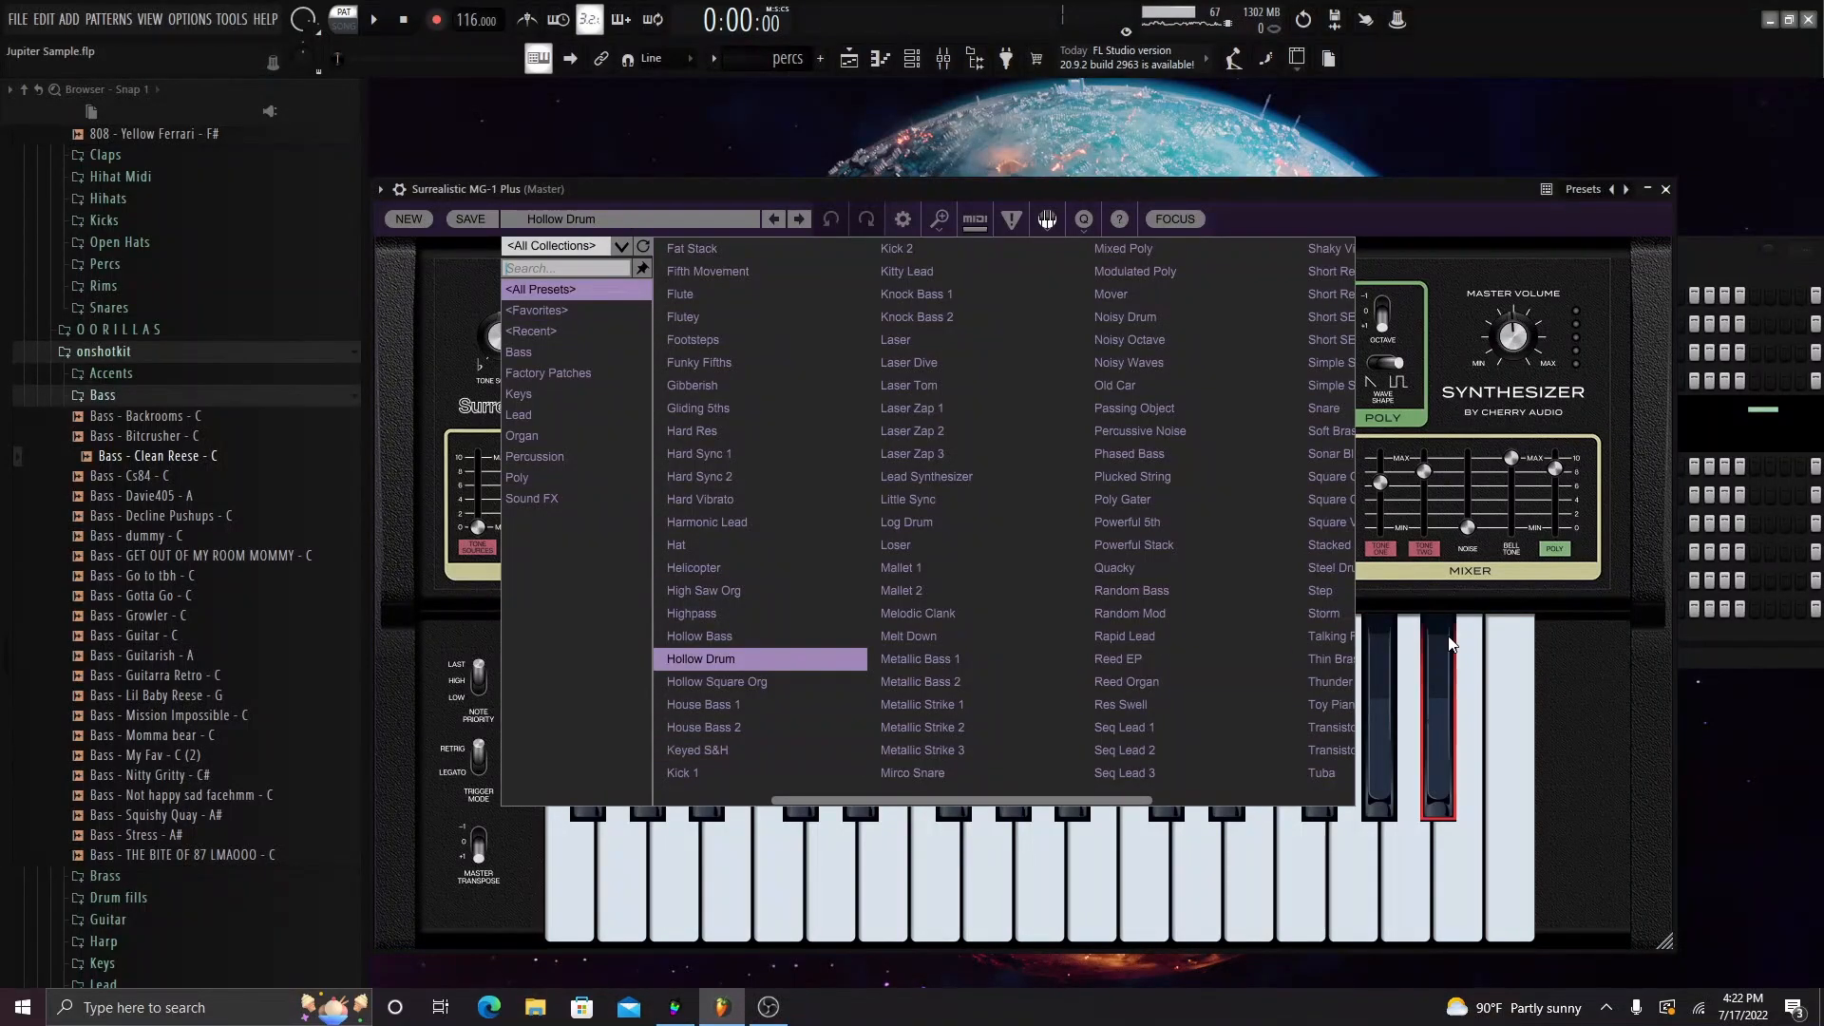
# - Sound a key on Surrealistic MG-1 Plus with the Hollow Drum preset, dismiss the preset list and close the synth
pyautogui.click(1468, 743)
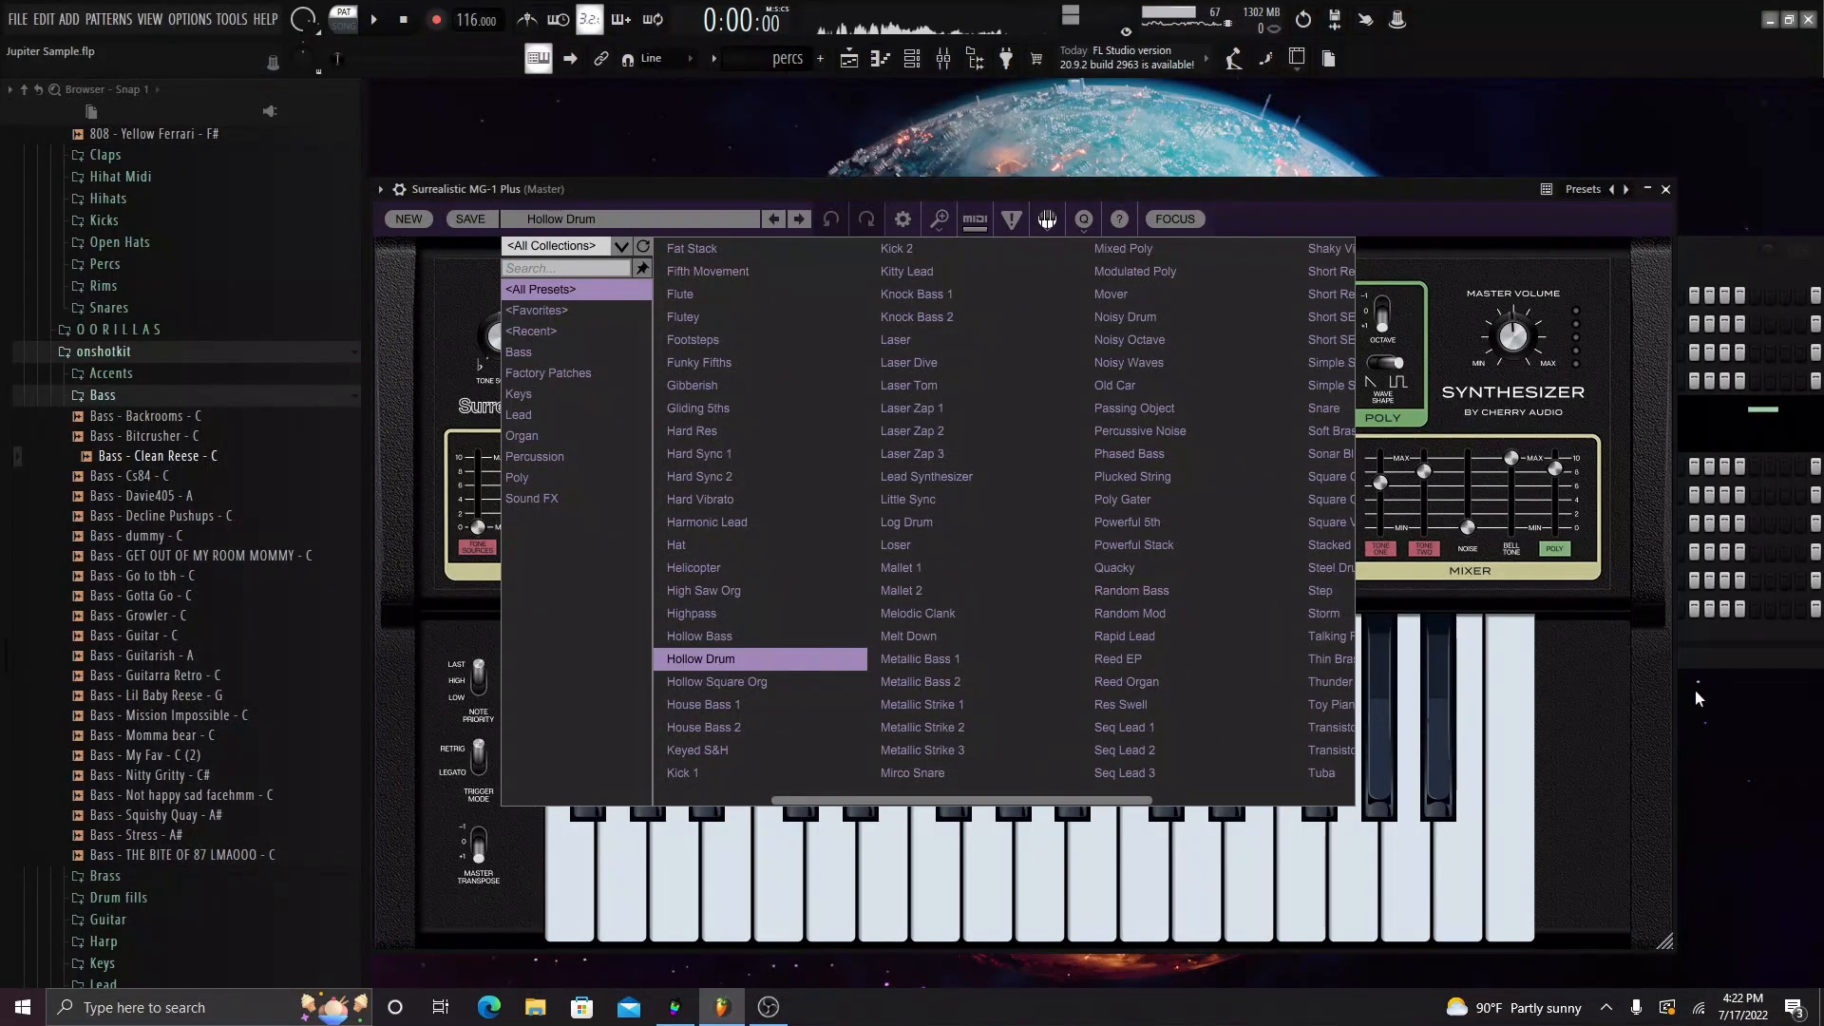
pyautogui.click(1696, 691)
pyautogui.click(1667, 190)
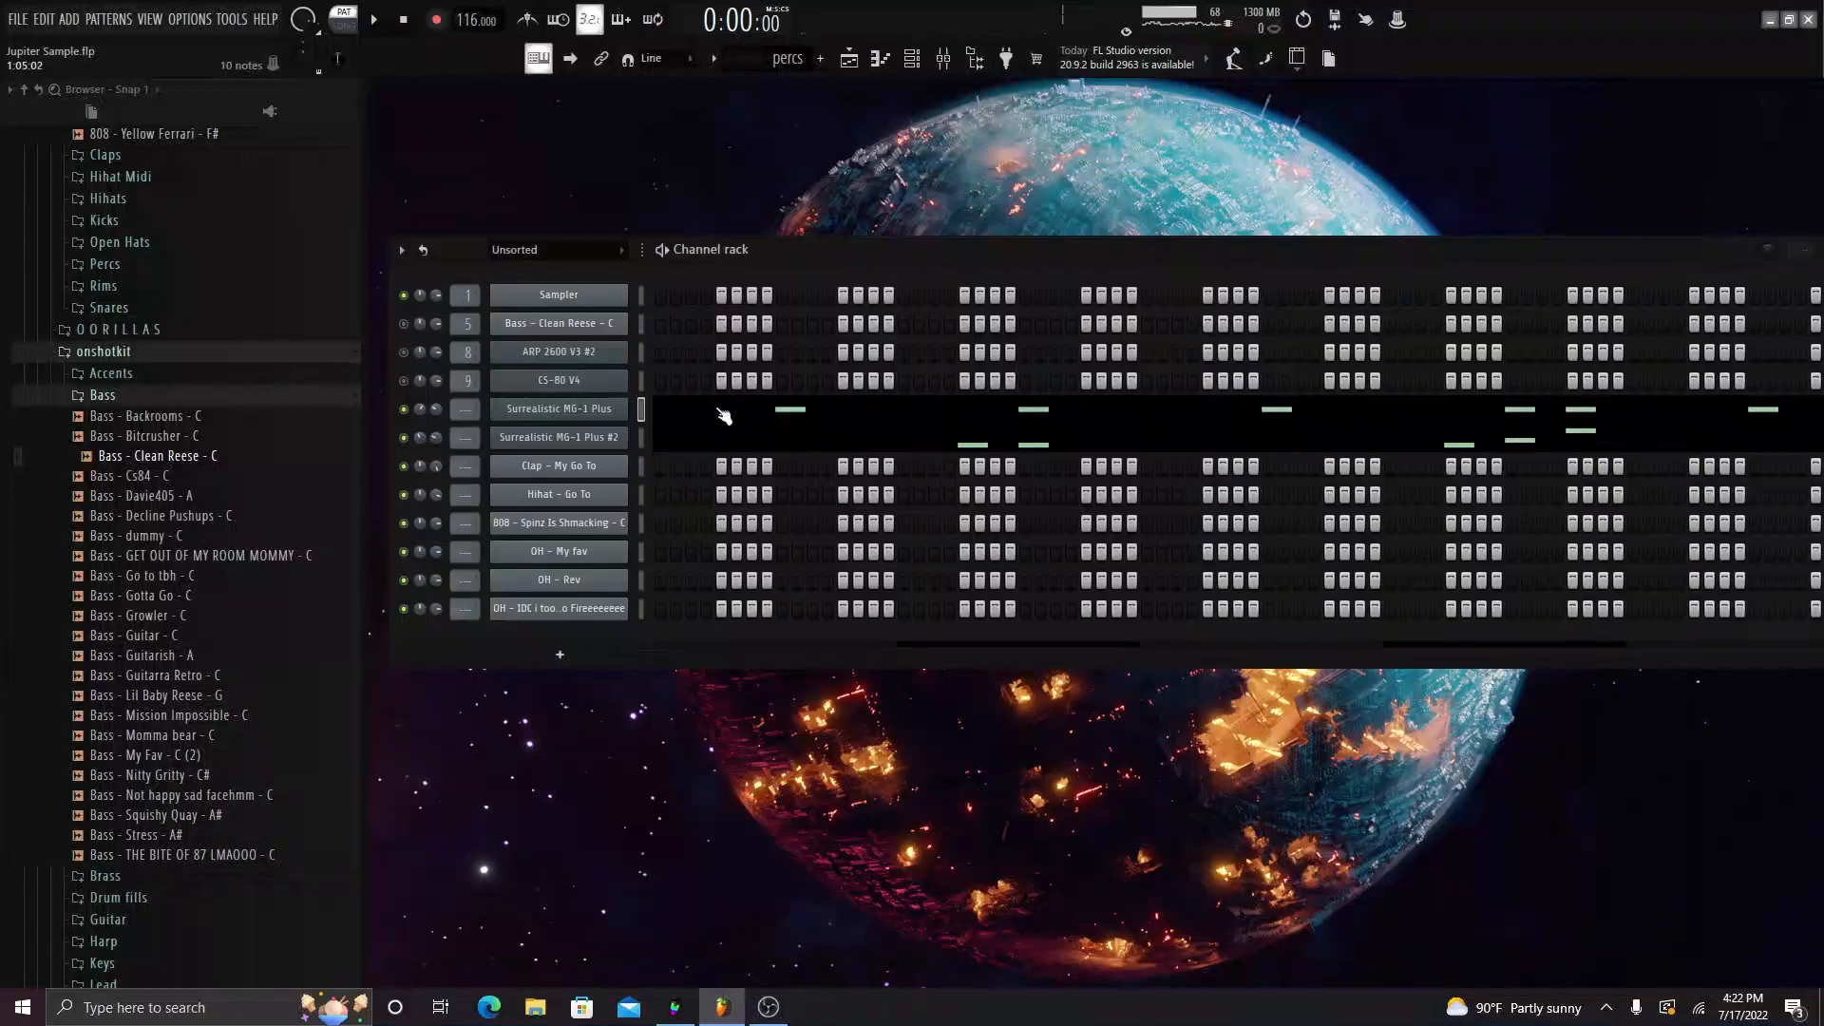
# - Review Surrealistic MG-1 Plus #2 with its Noisy Drum preset, close it and audition the percs pattern
pyautogui.click(613, 437)
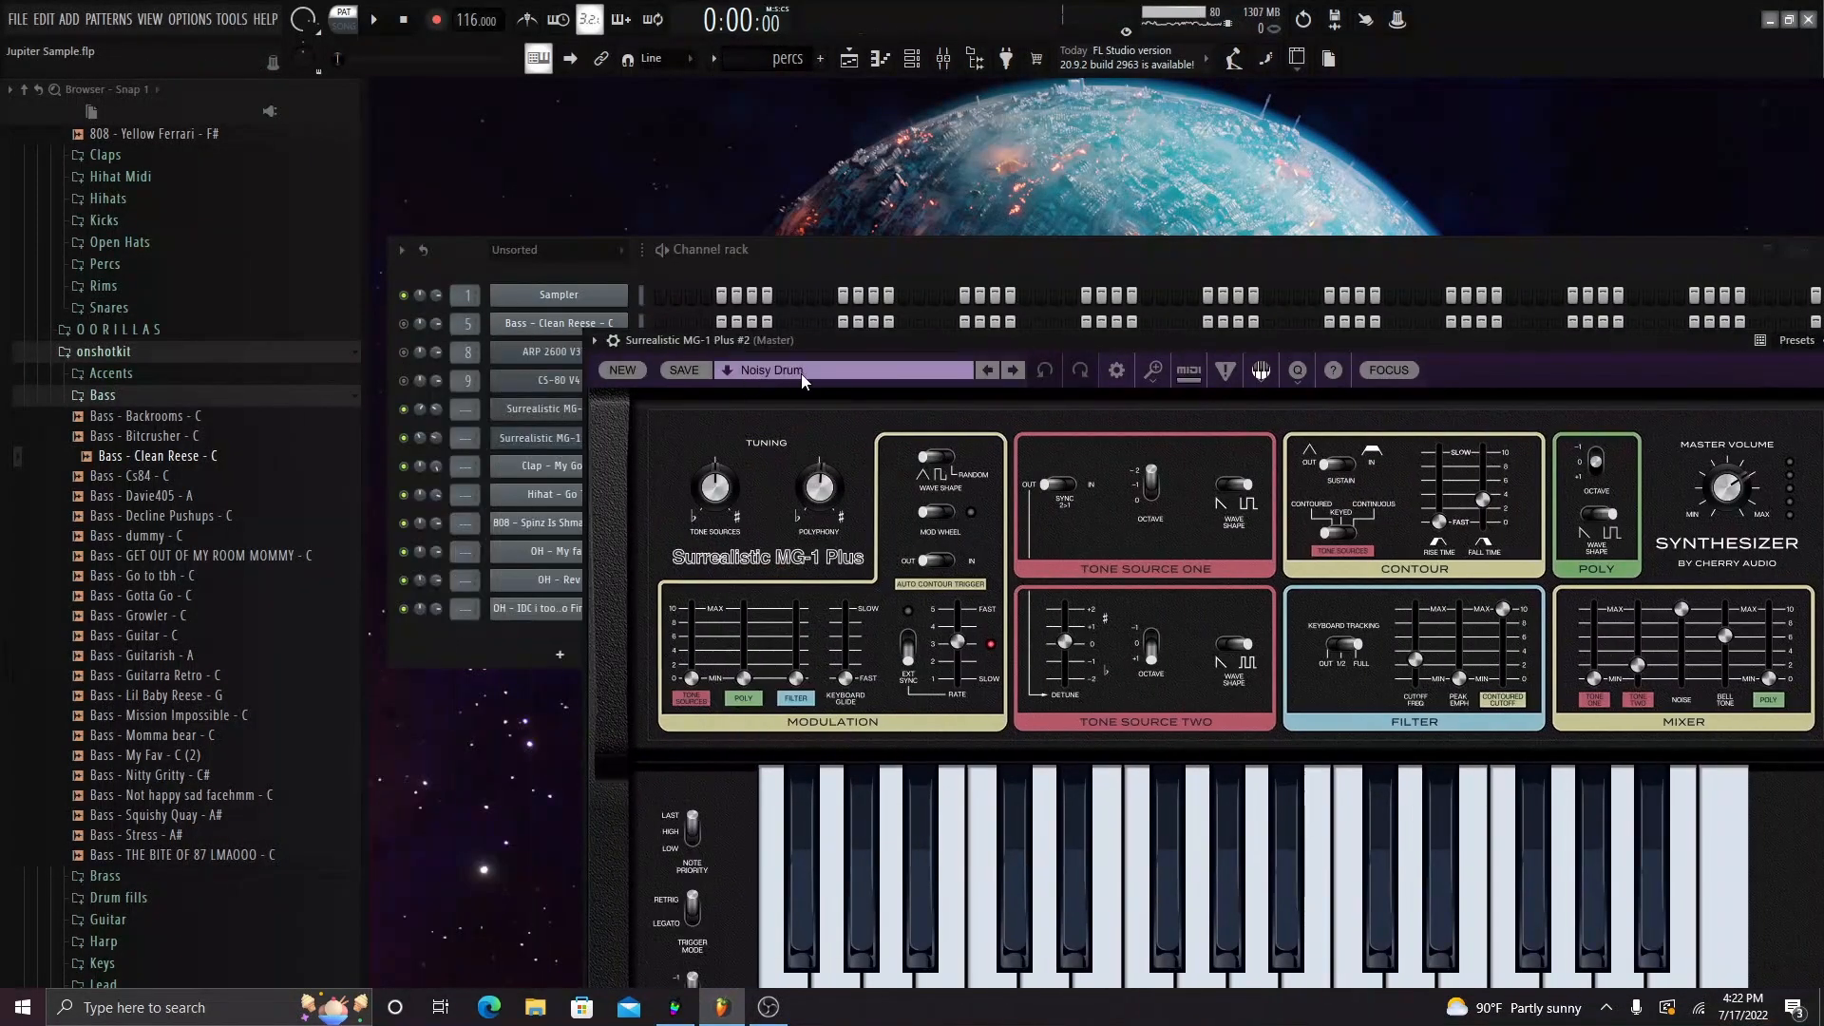
pyautogui.moveTo(1150, 334); pyautogui.dragTo(420, 334)
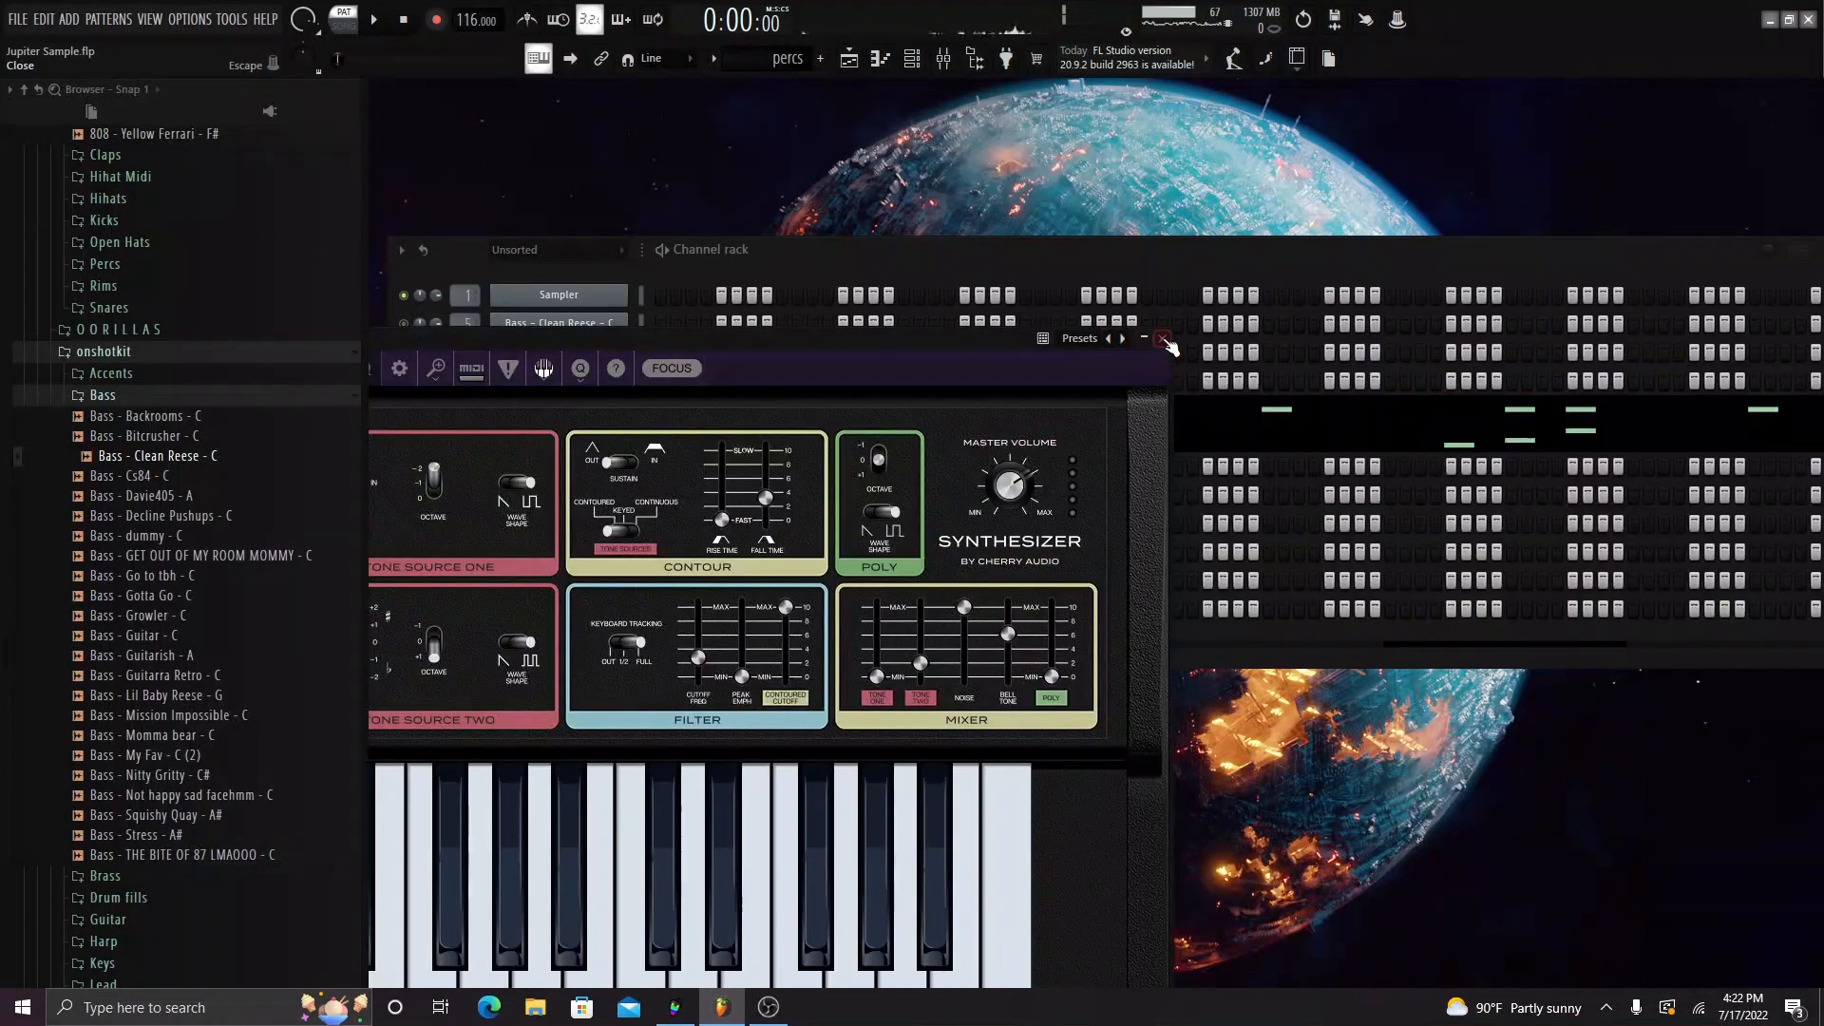
pyautogui.click(1118, 342)
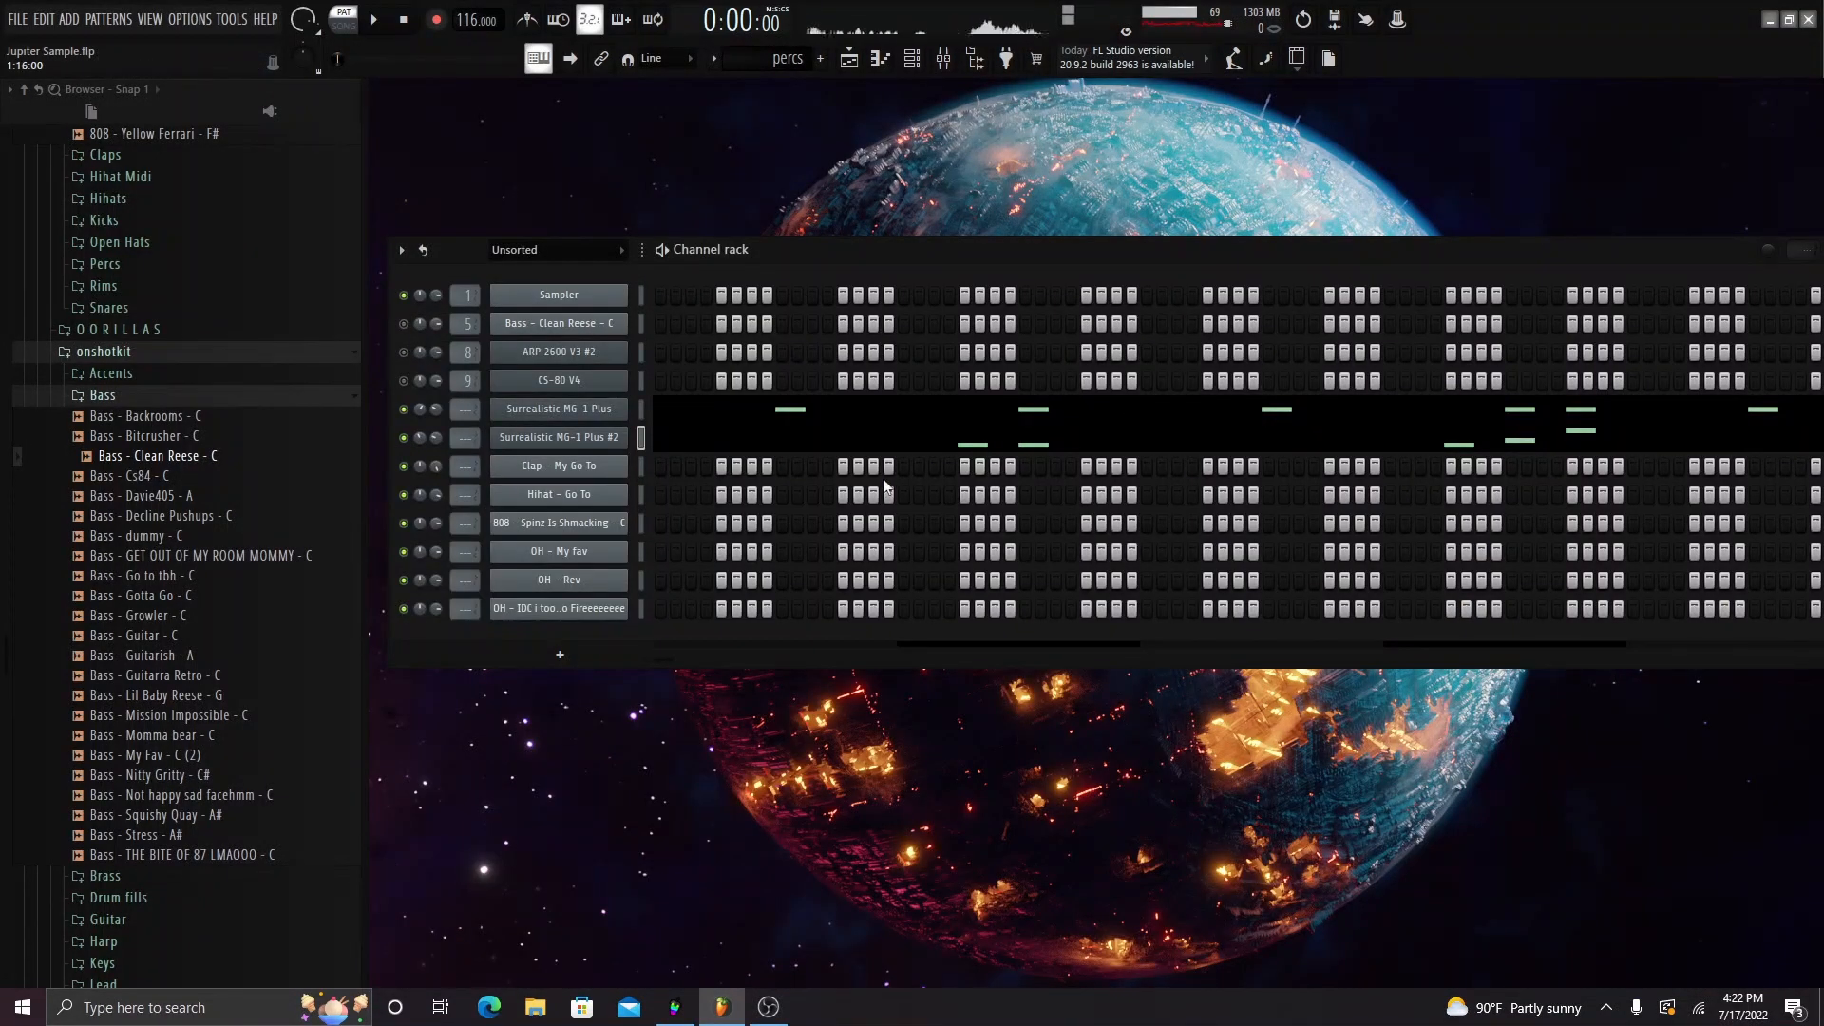
pyautogui.click(375, 21)
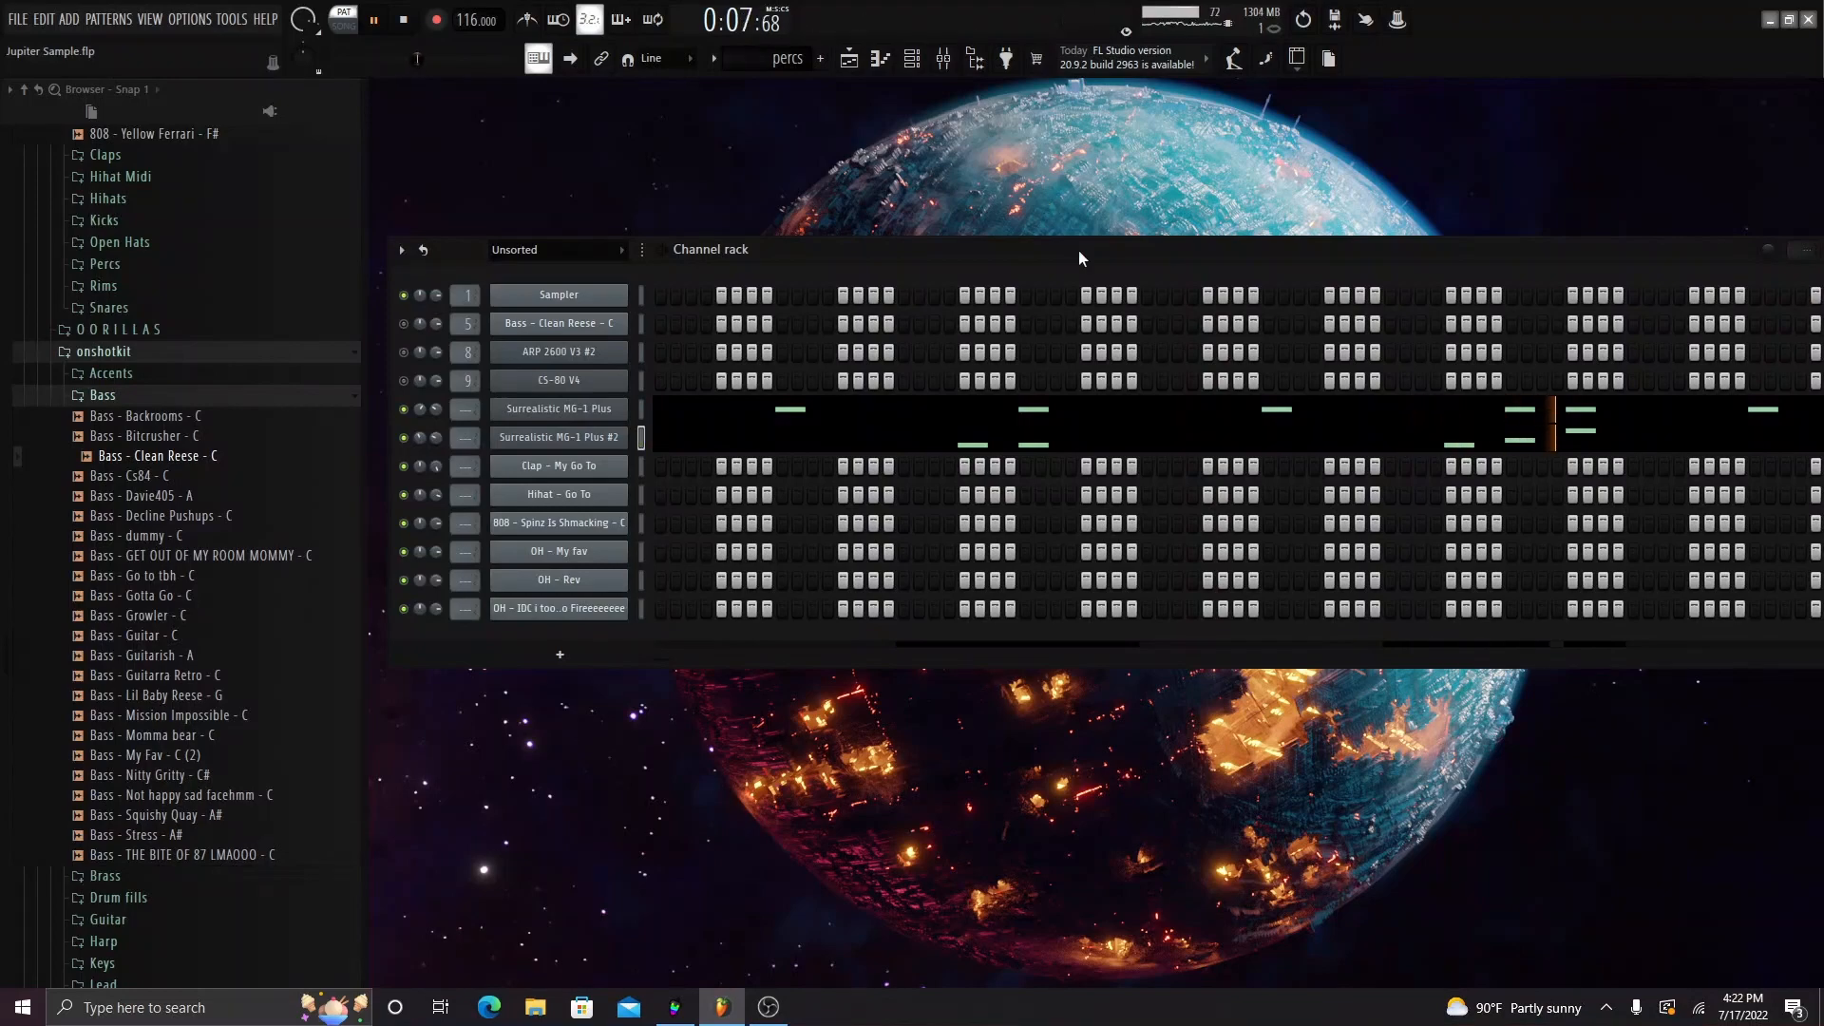
pyautogui.press('space')
# - Check Insert 12, the rain texture track and the CS-80 V4 track in the mixer for effects, and close the mixer
pyautogui.press('F9')
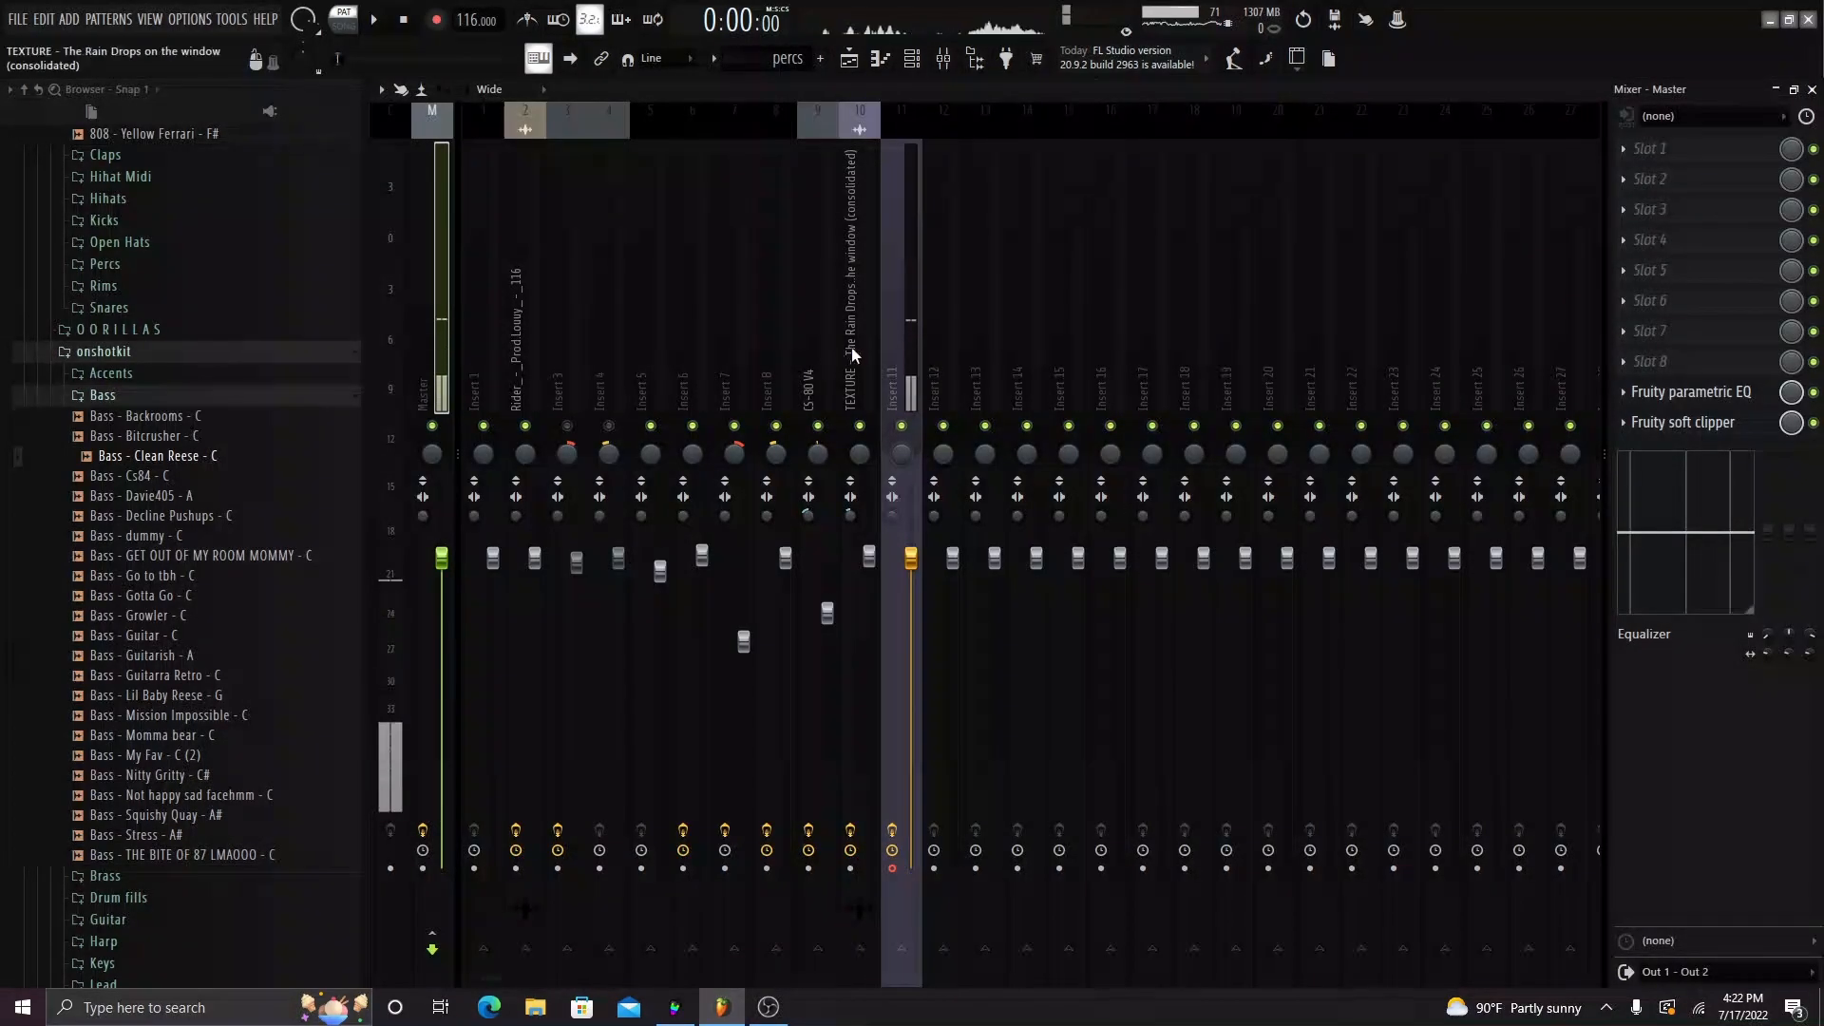
pyautogui.click(950, 367)
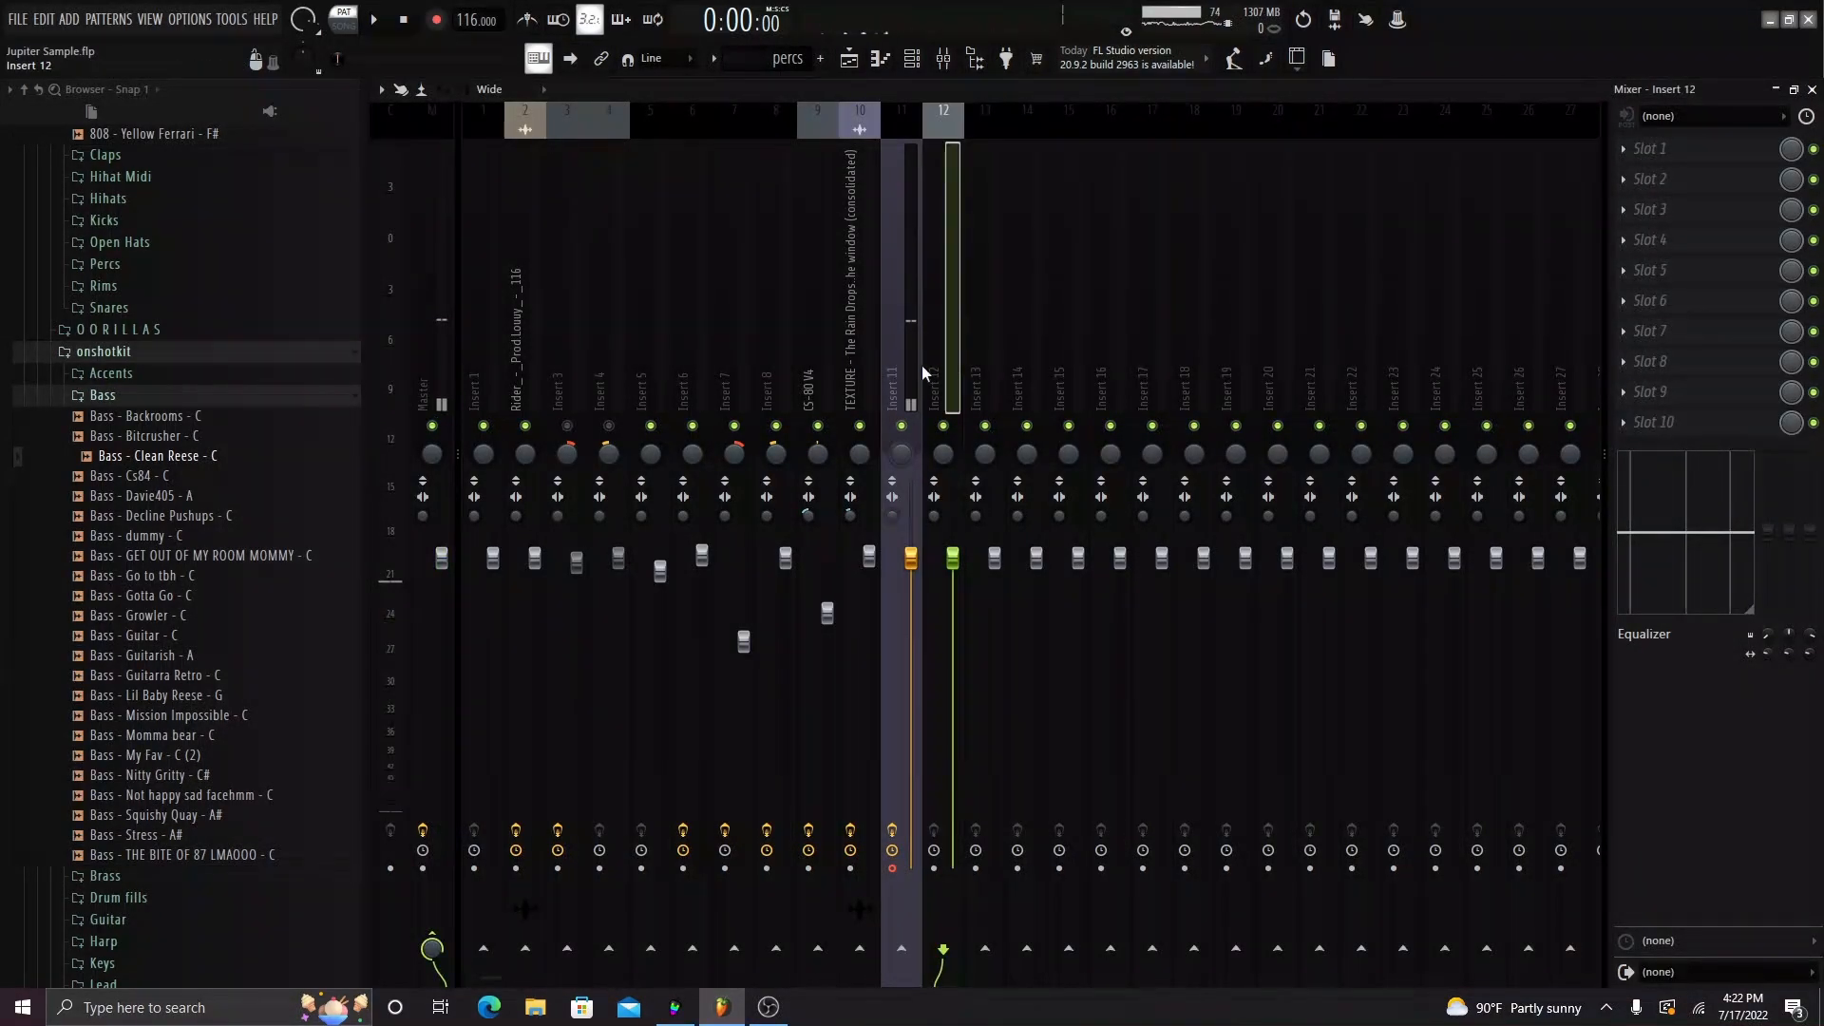
pyautogui.click(847, 366)
pyautogui.click(821, 361)
pyautogui.click(944, 58)
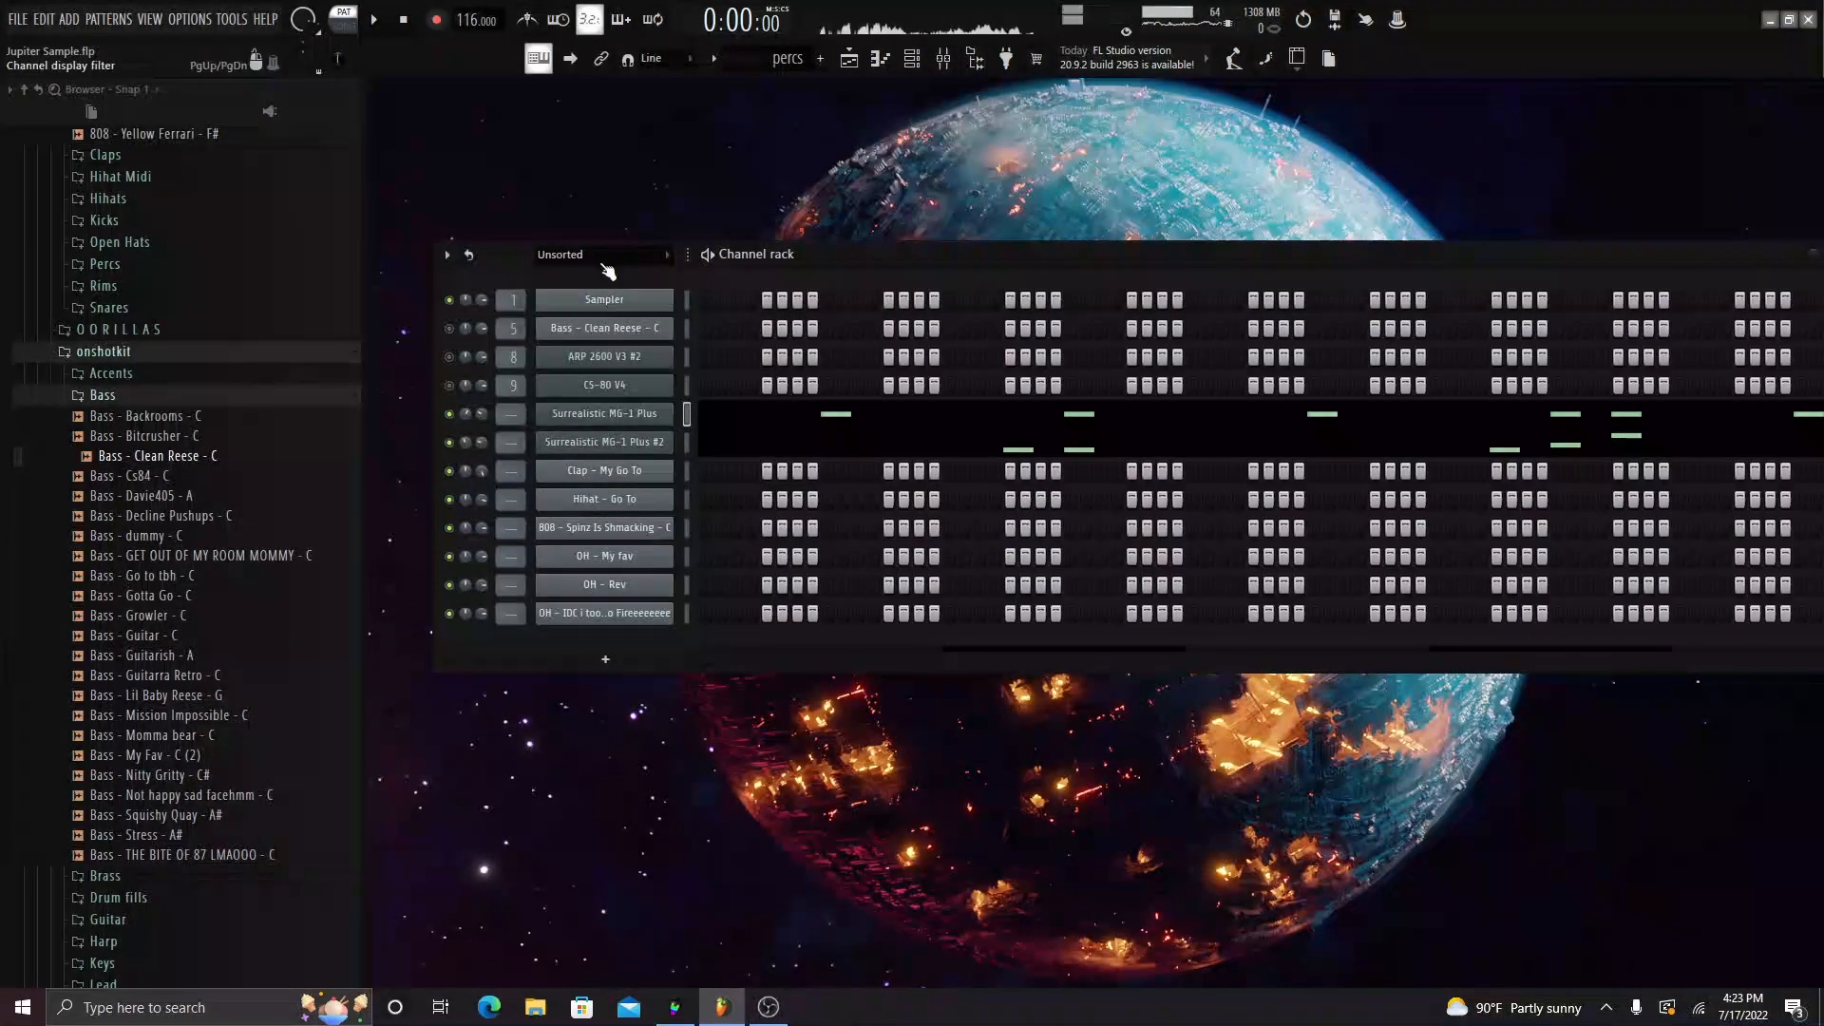
# - Hide the channel rack, show the playlist, clear the time selection at bars 49 to 57 and switch to song mode
pyautogui.click(911, 58)
pyautogui.click(850, 59)
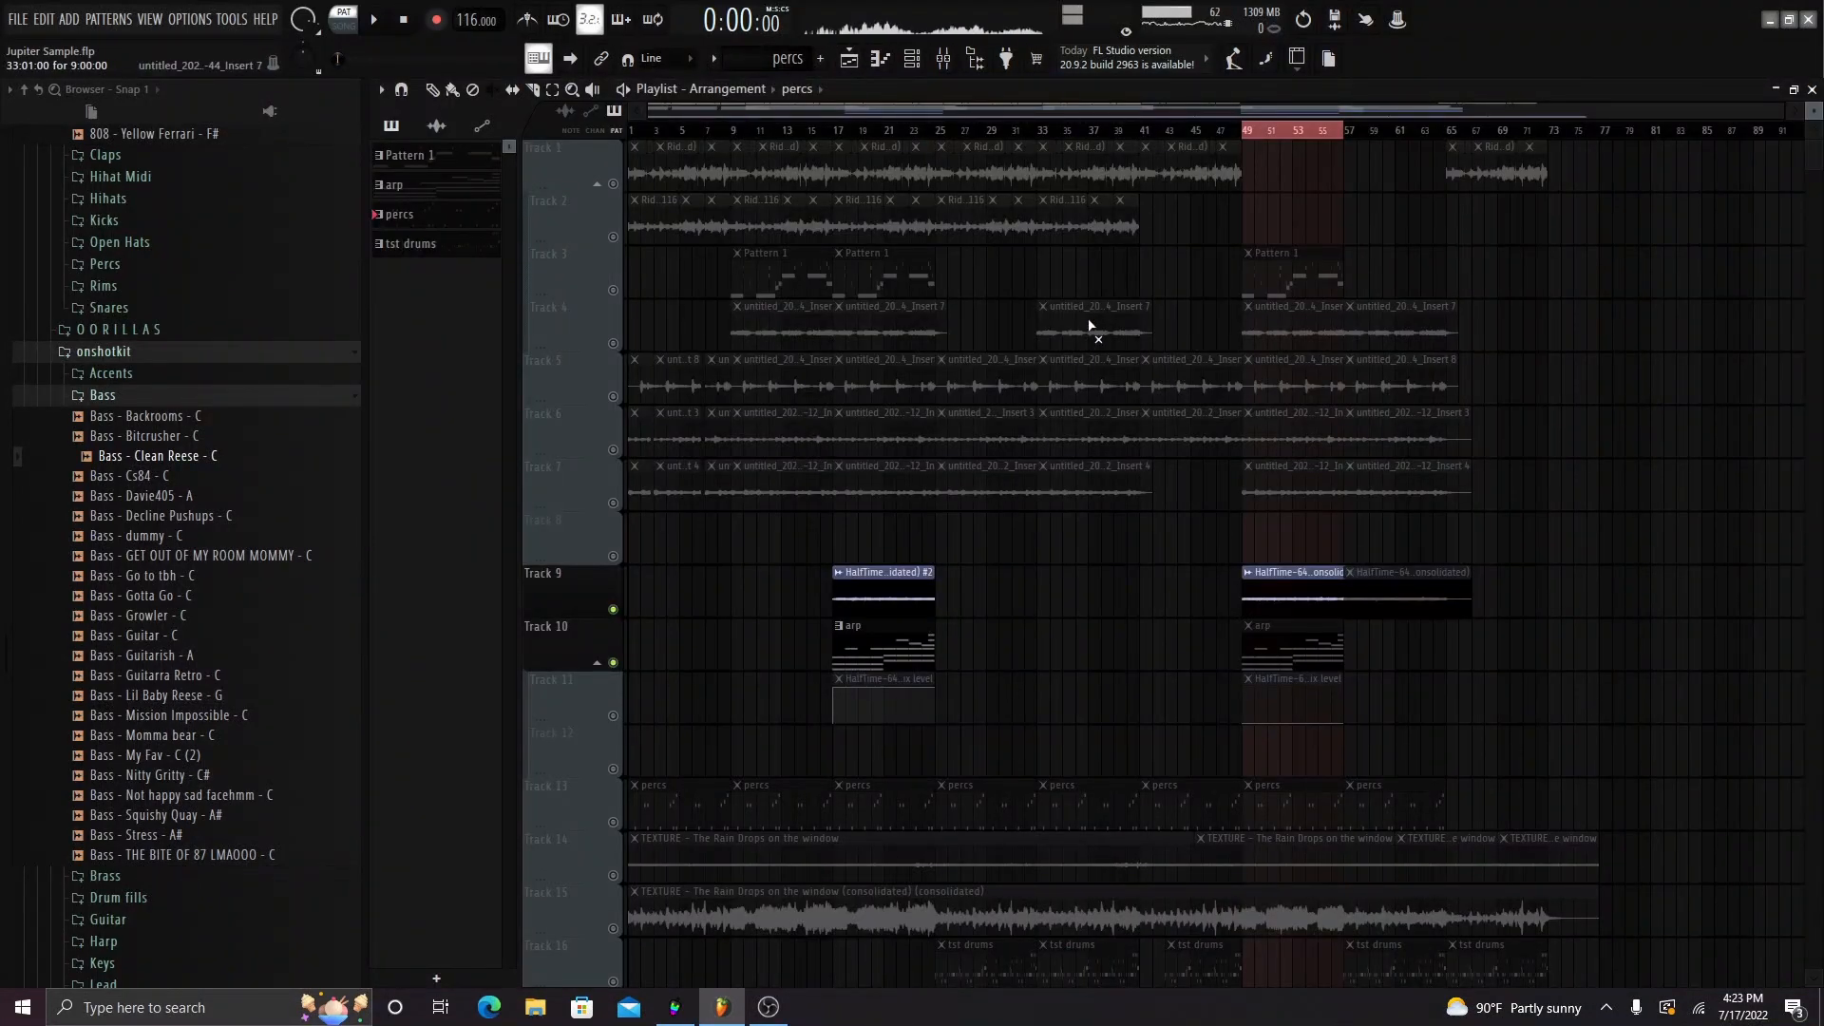
pyautogui.press('p')
pyautogui.click(1262, 131)
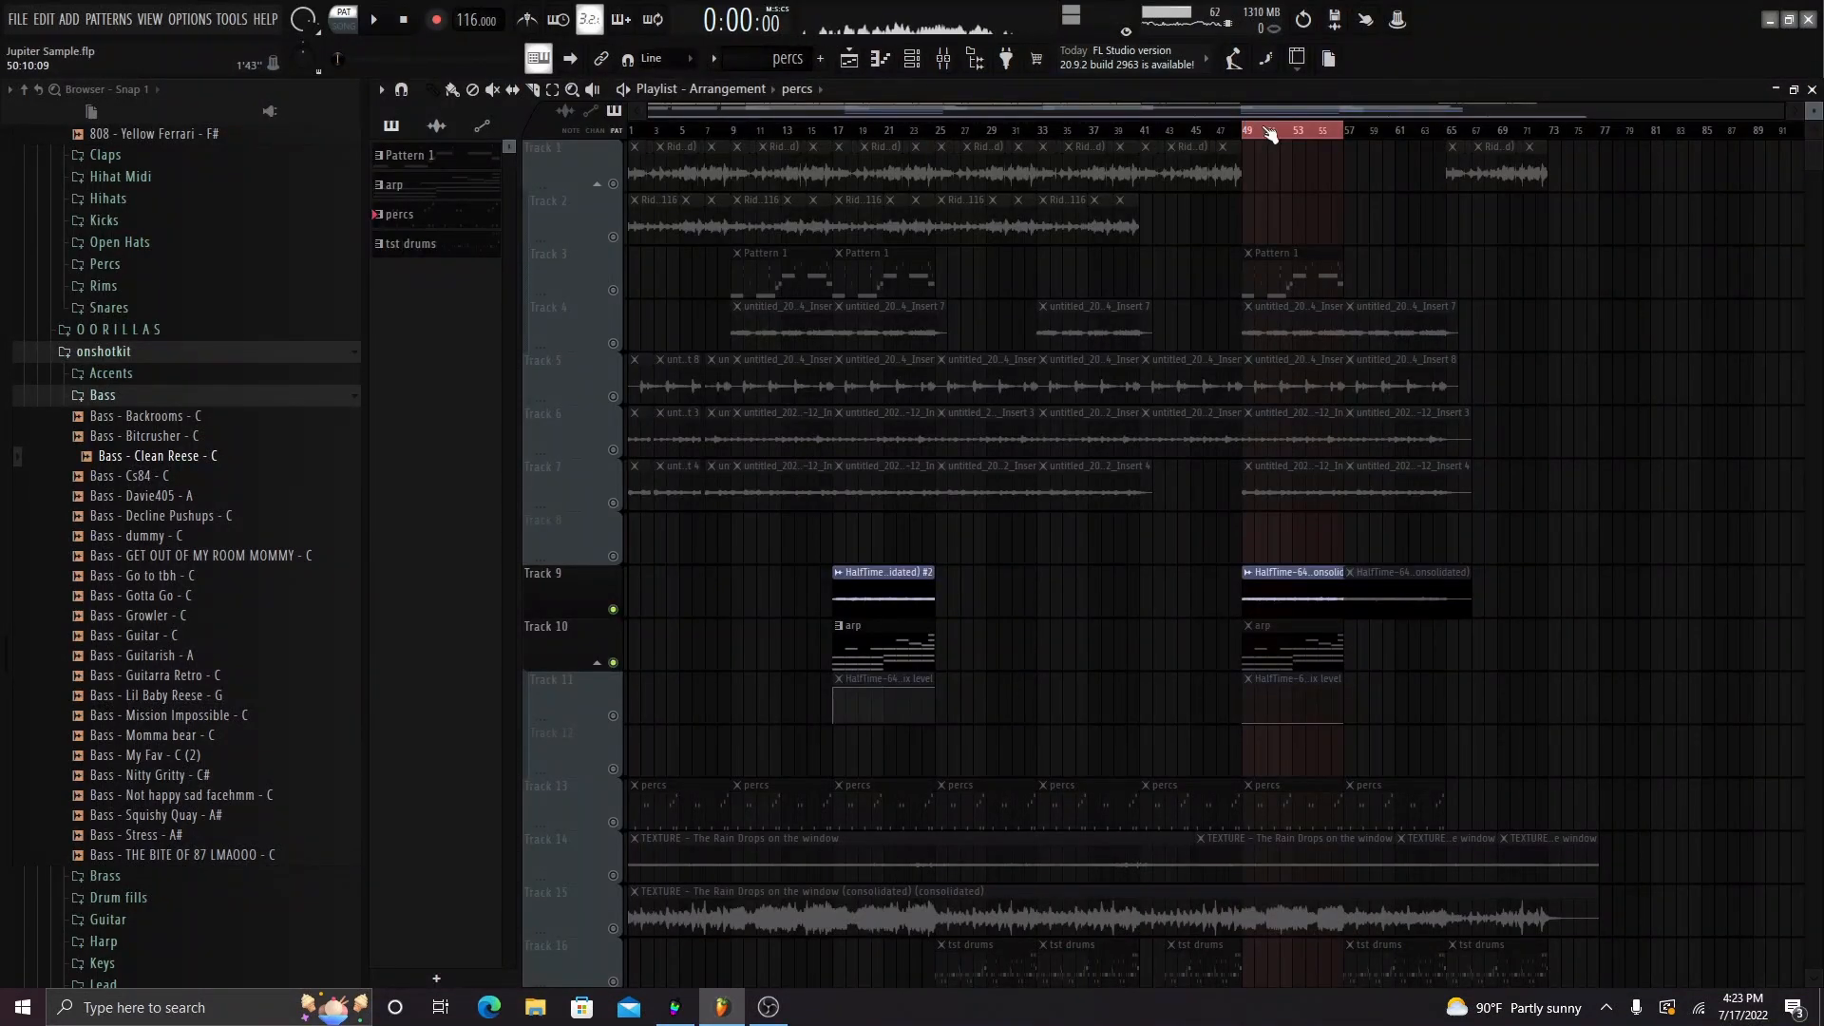
# - Solo Track 14 and open its texture clip, locating TEXTURE - The Rain Drops on the window in the browser
pyautogui.rightClick(614, 876)
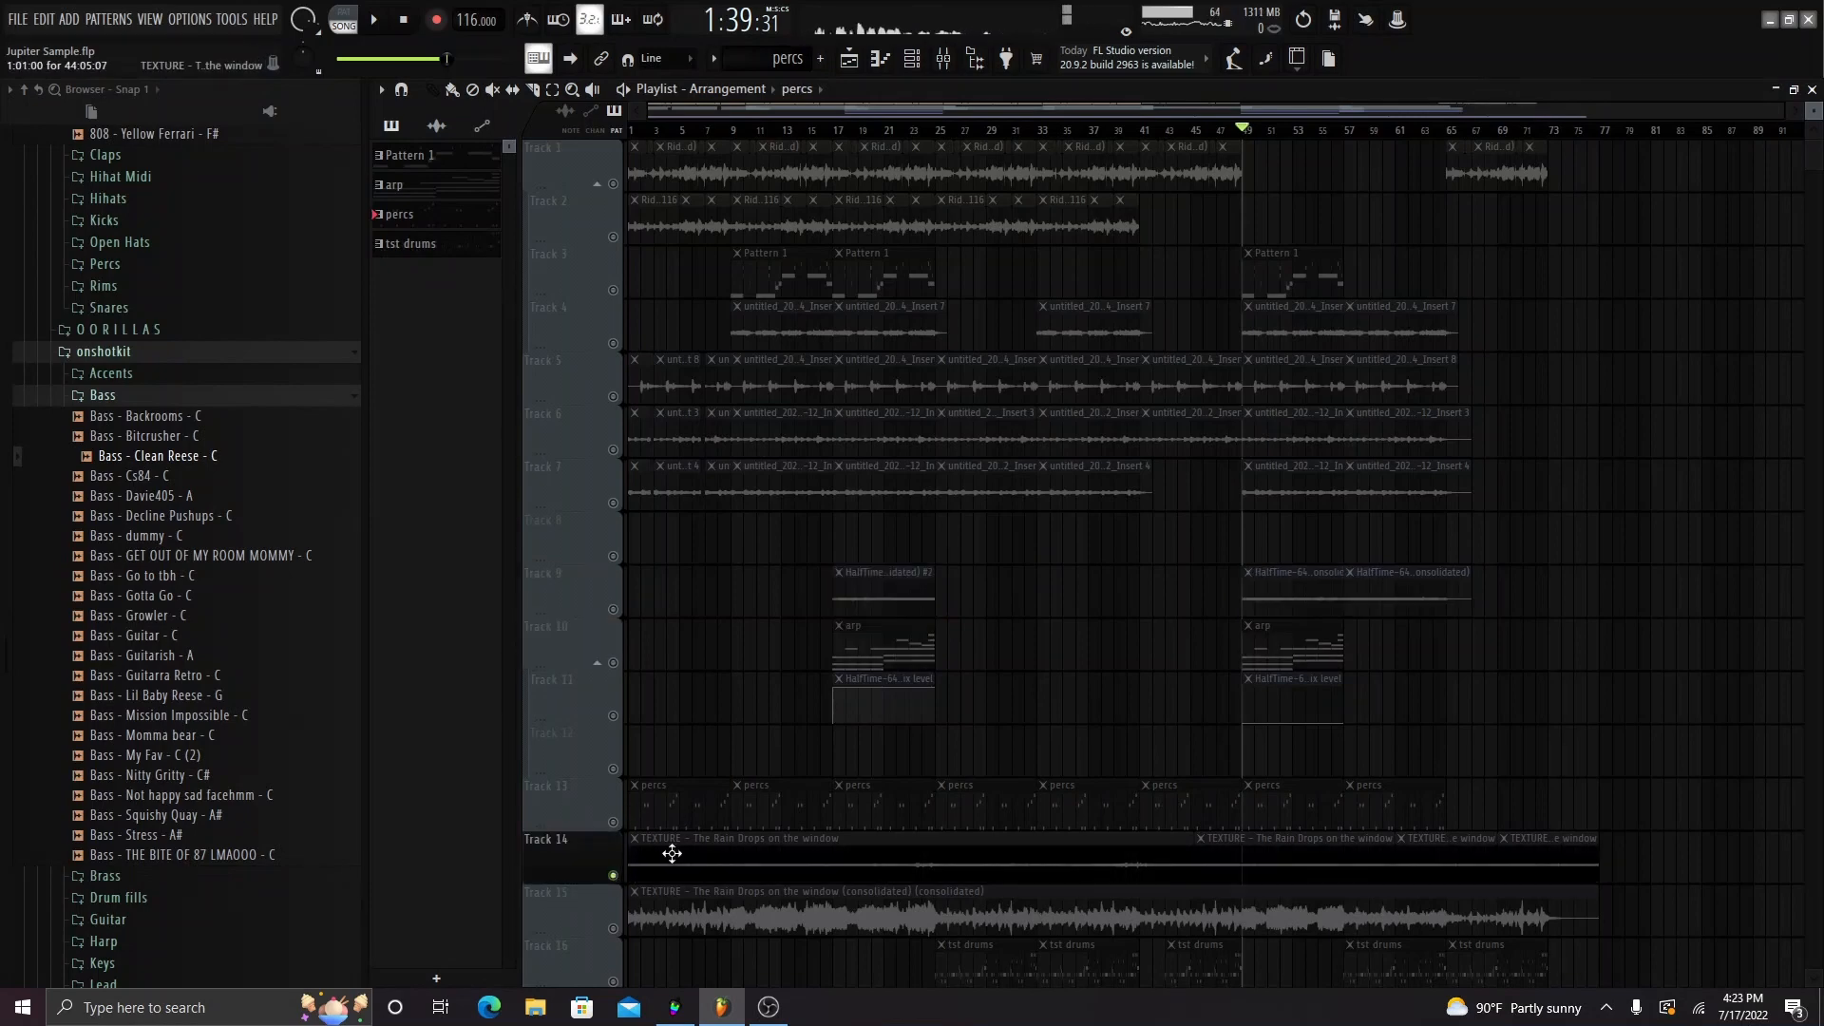
pyautogui.doubleClick(672, 847)
pyautogui.click(633, 281)
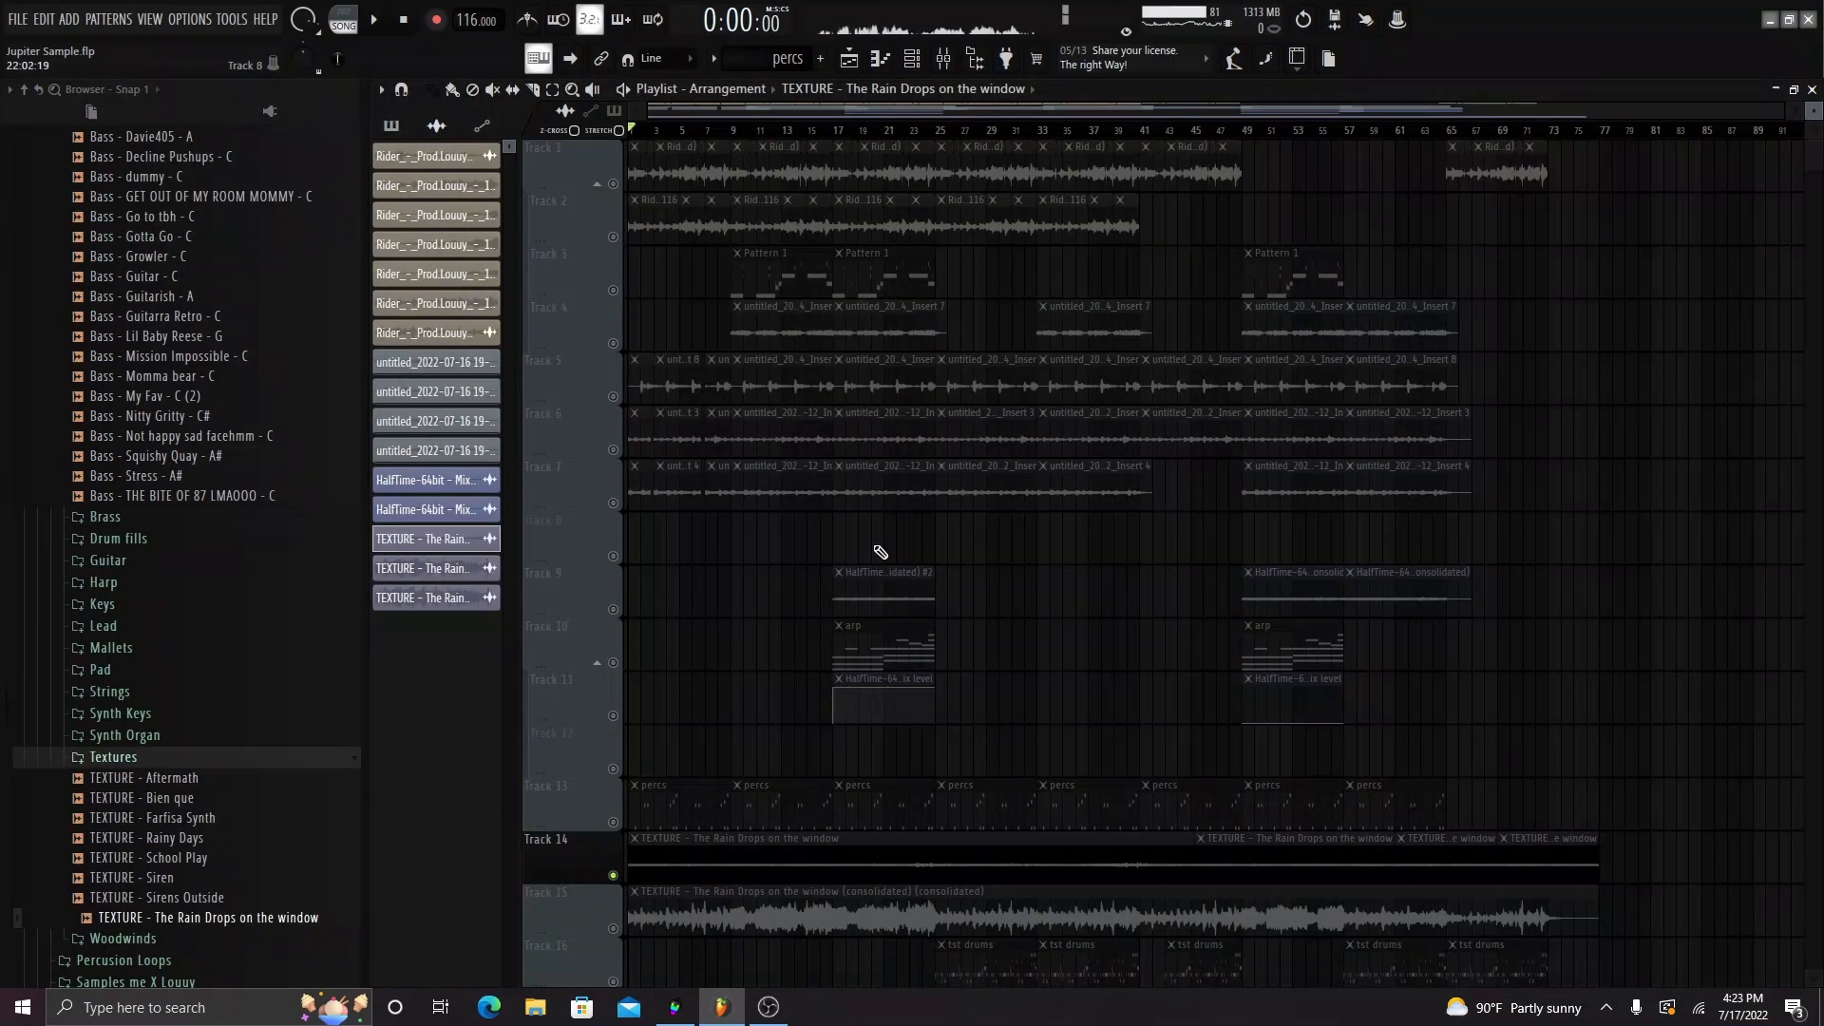
# - Highlight the clips in bars 1 to 8 on Tracks 1 to 7 and clear the selection
pyautogui.scroll(1, 751, 610)
pyautogui.scroll(-1, 751, 610)
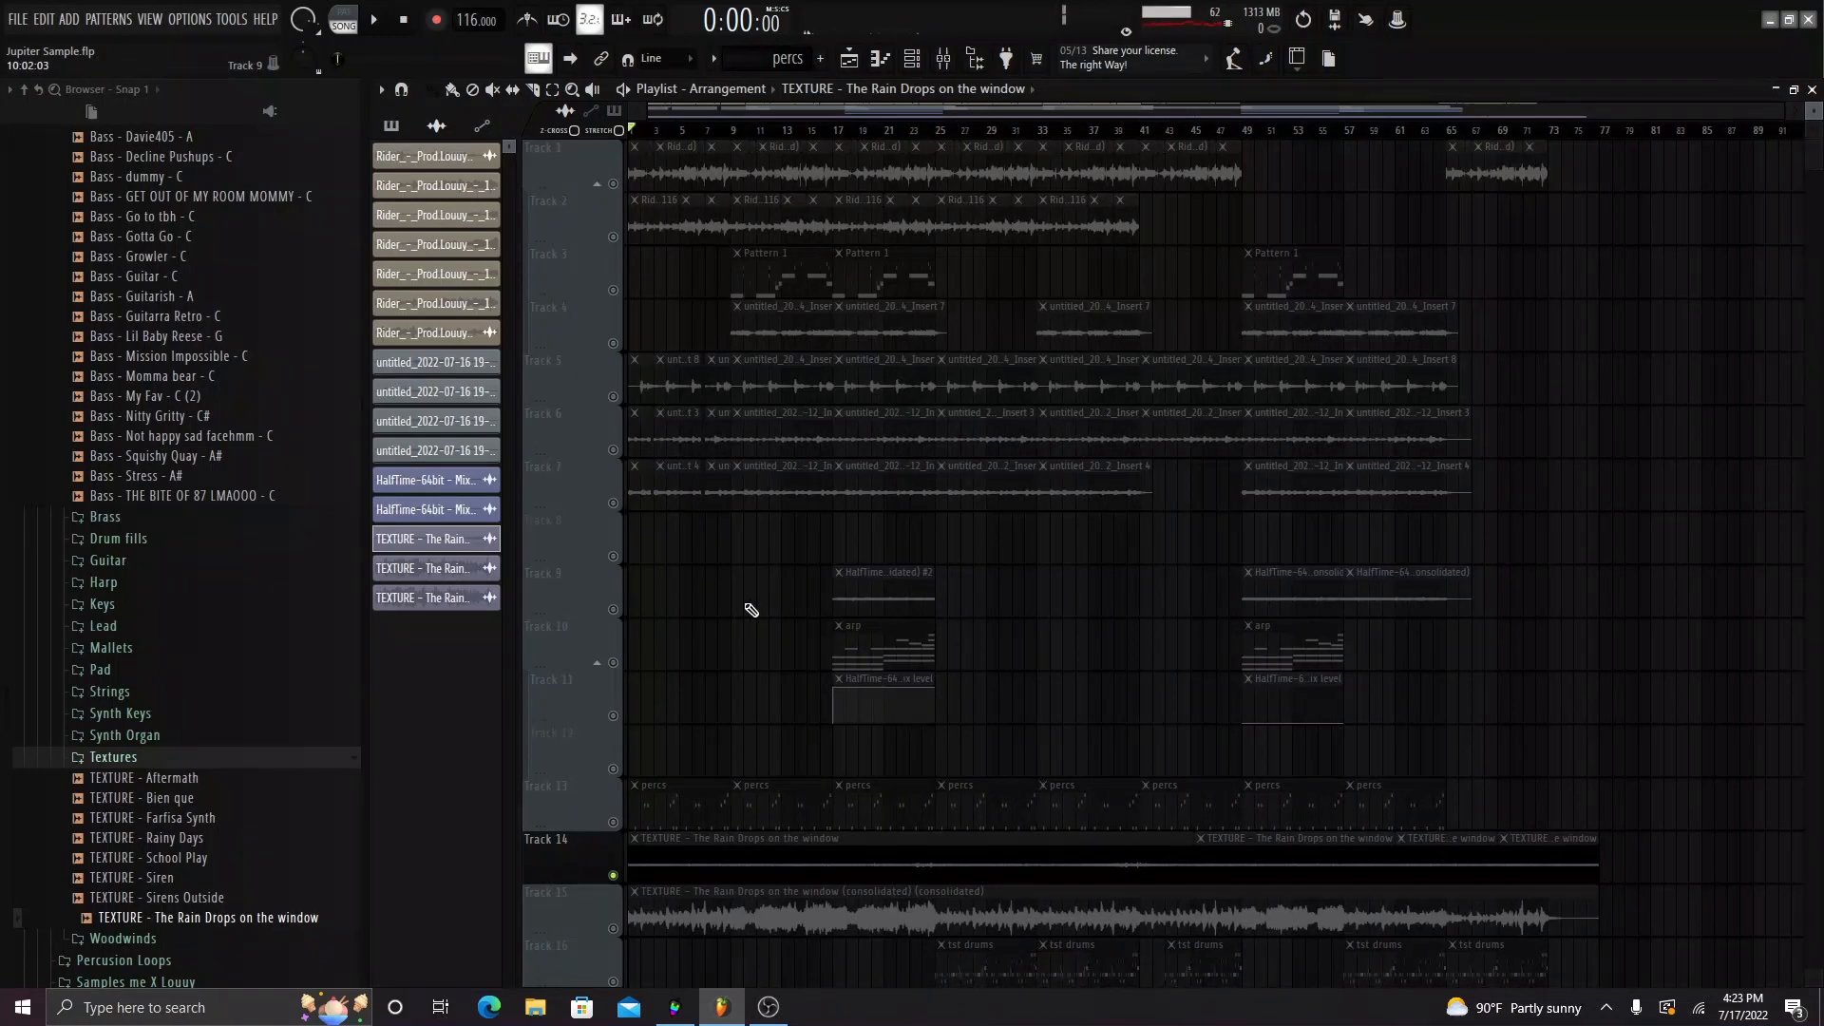
pyautogui.moveTo(732, 543); pyautogui.dragTo(629, 143)
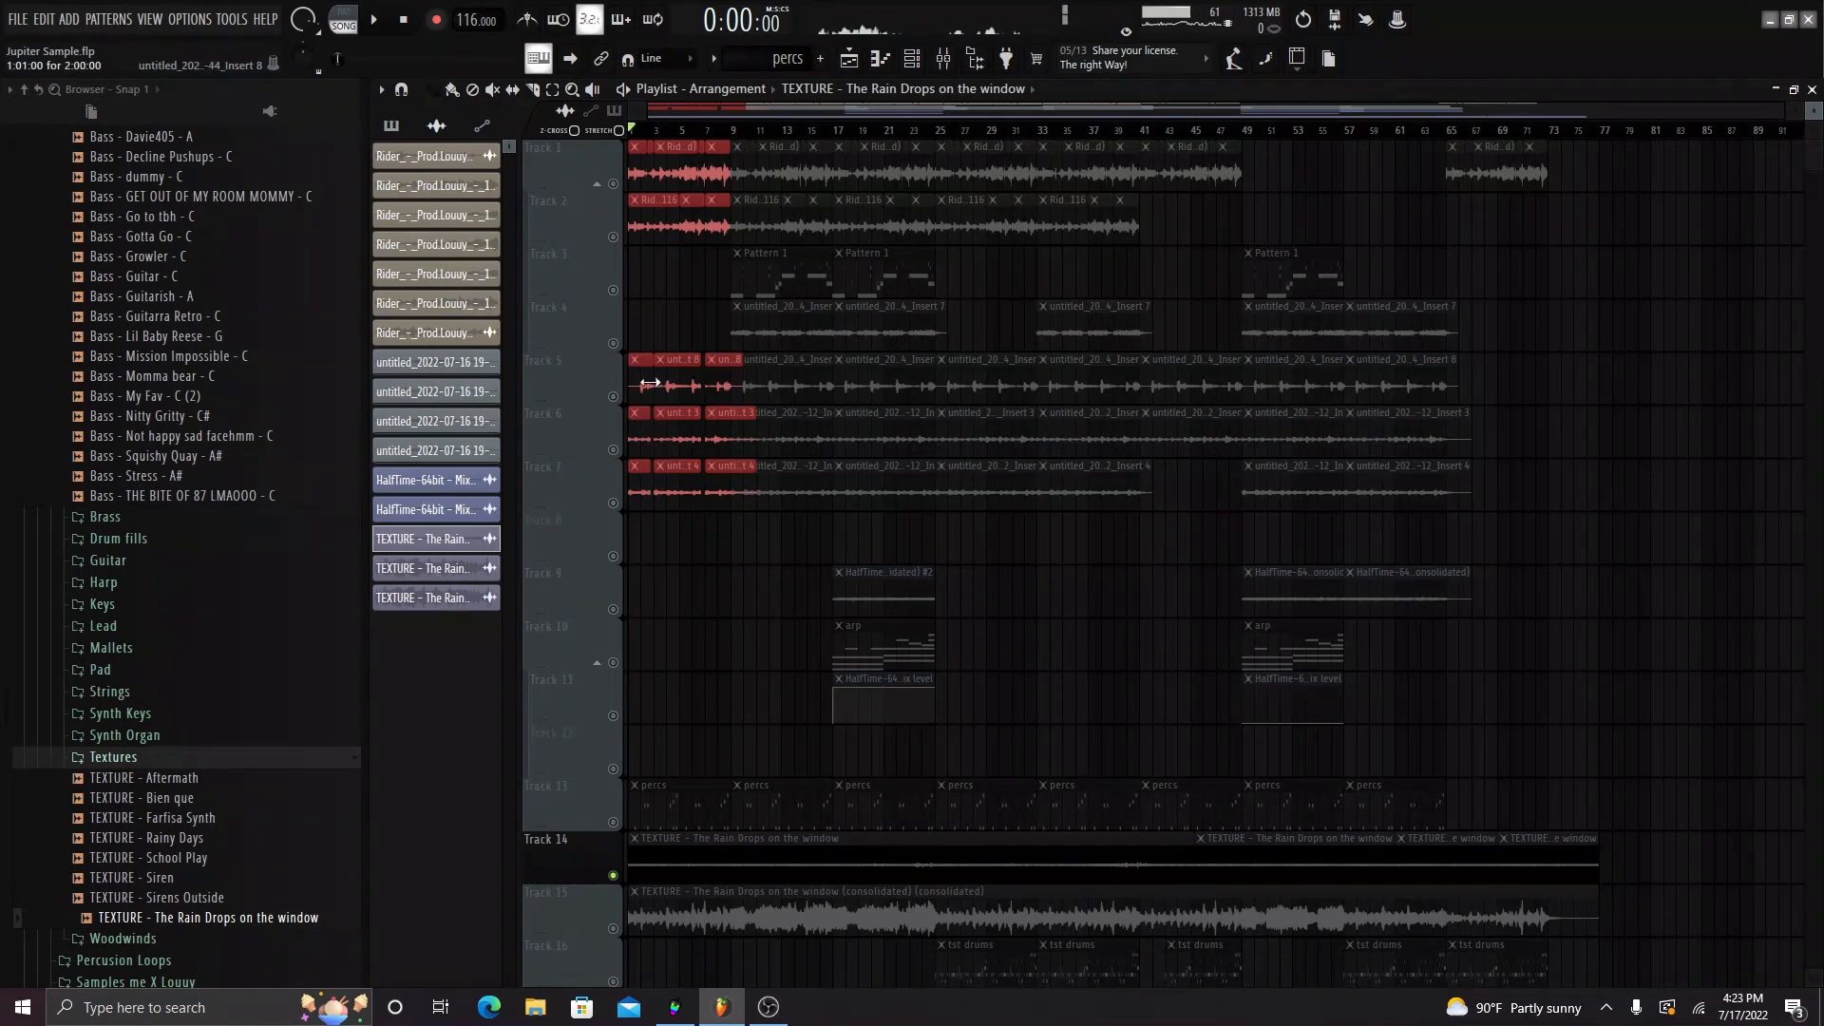
pyautogui.moveTo(636, 383); pyautogui.dragTo(727, 398)
pyautogui.keyDown('ctrl'); pyautogui.click(680, 558); pyautogui.keyUp('ctrl')
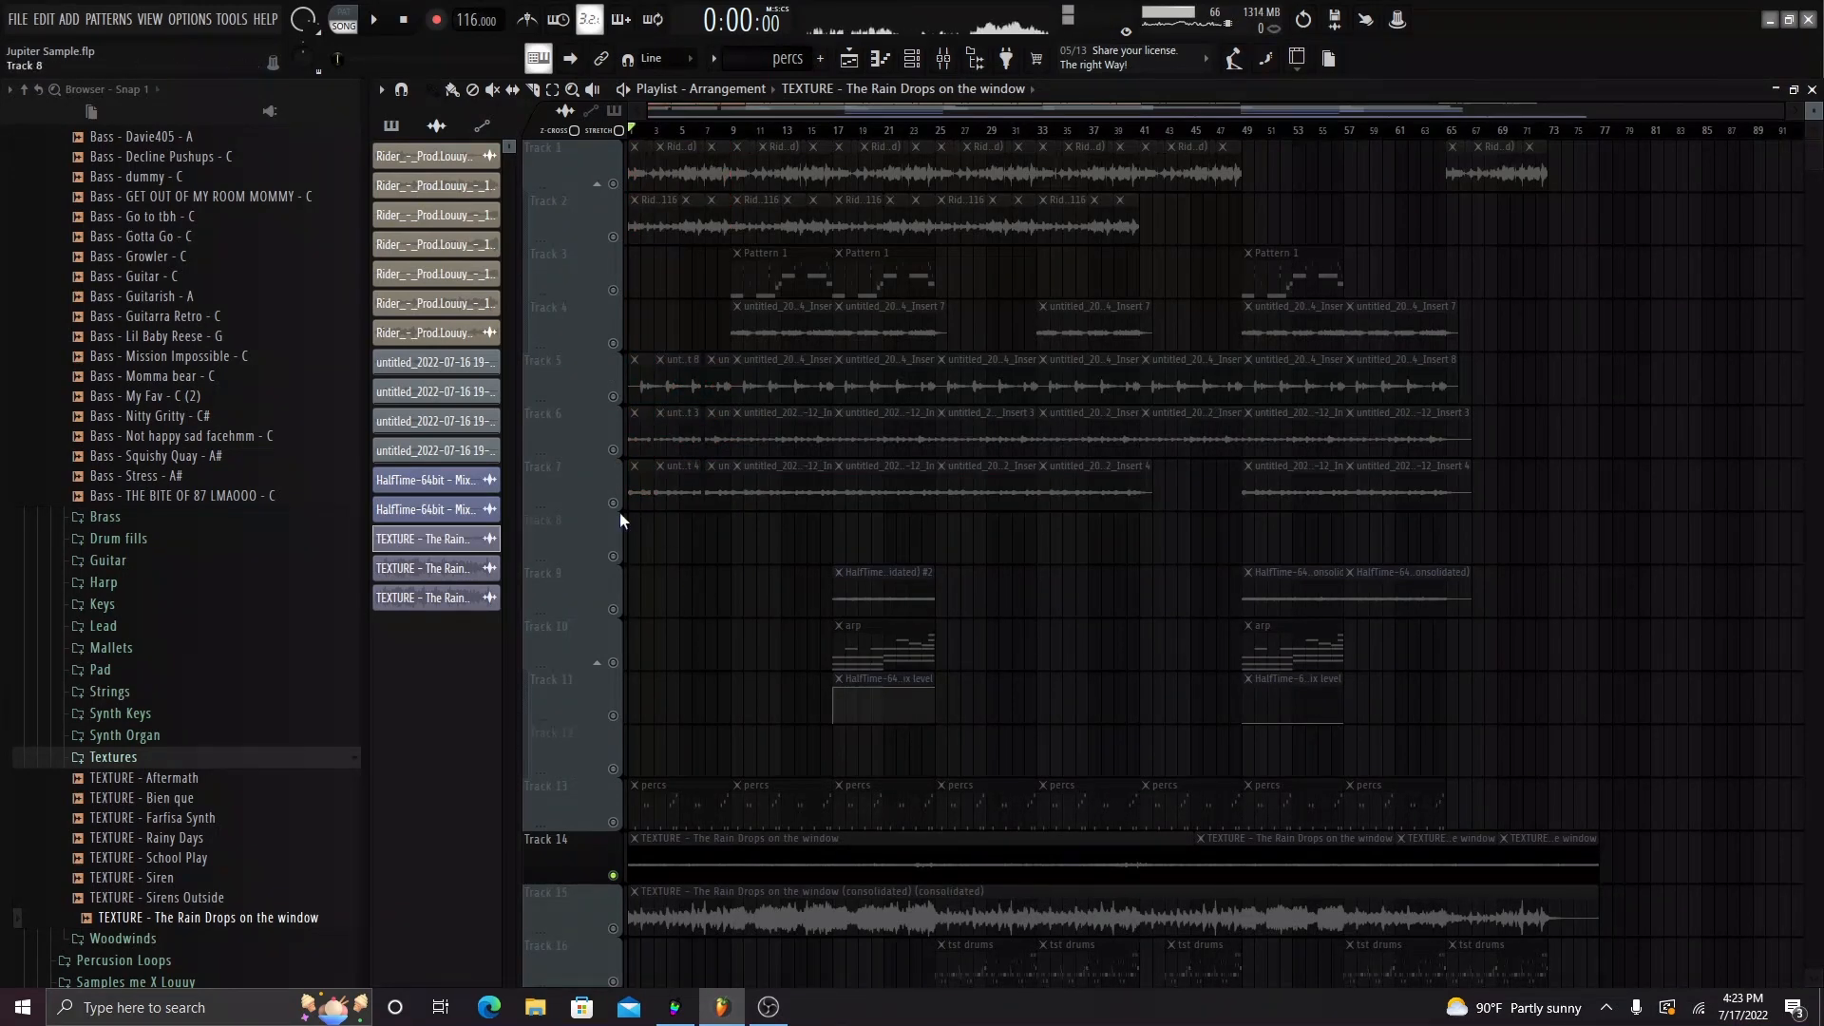
# - Examine the gap before bar 3 up close and highlight the opening clips on Tracks 5 to 7
pyautogui.scroll(-1, 873, 548)
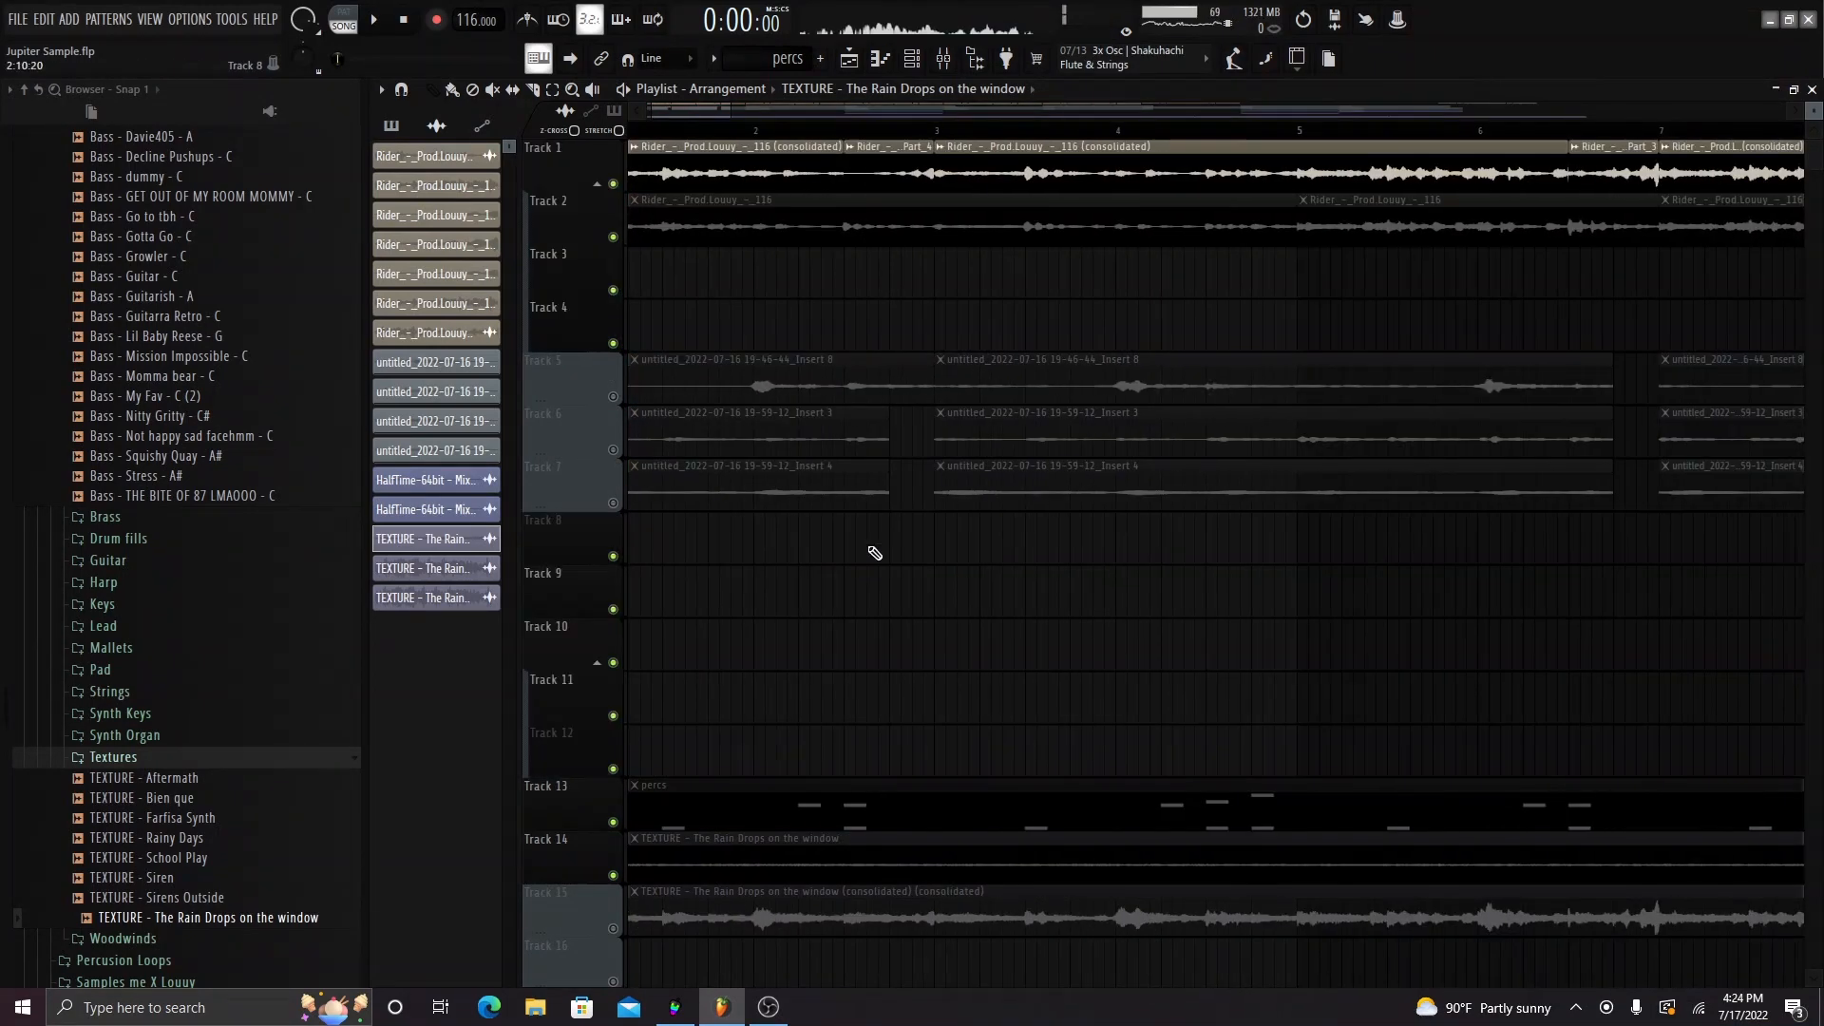
pyautogui.scroll(2, 878, 522)
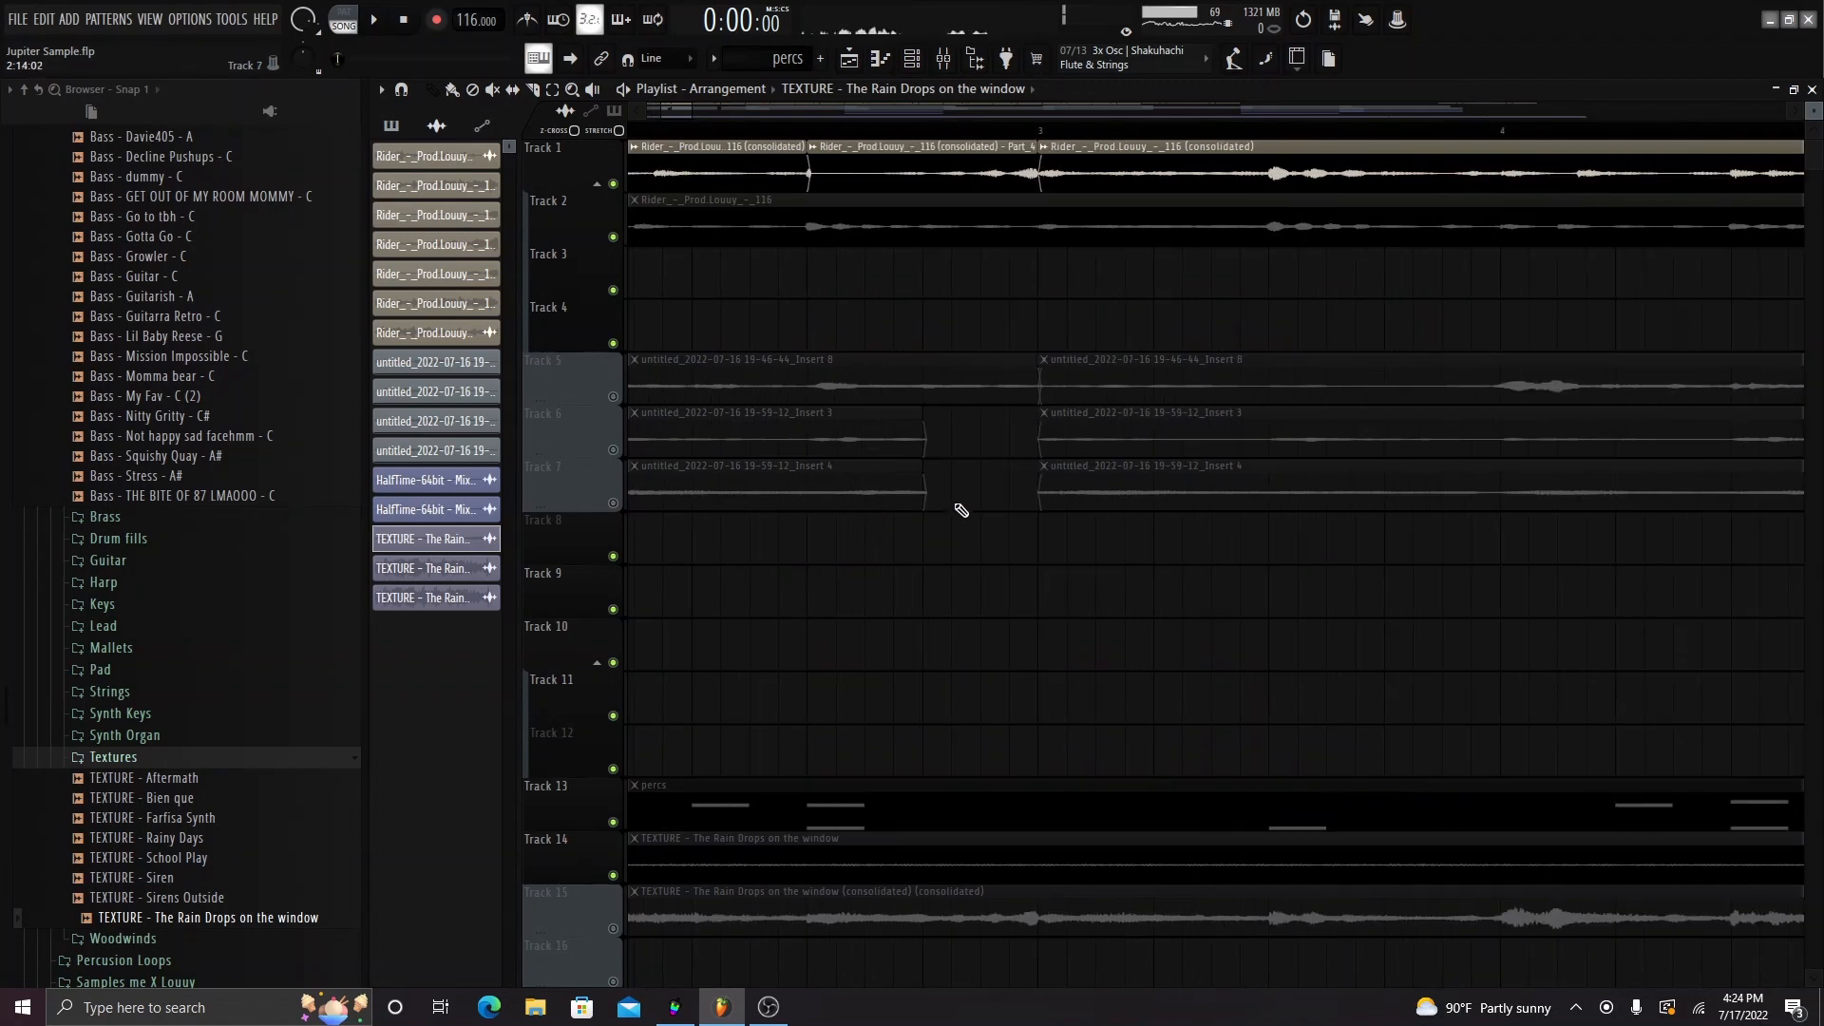
pyautogui.scroll(-1, 990, 496)
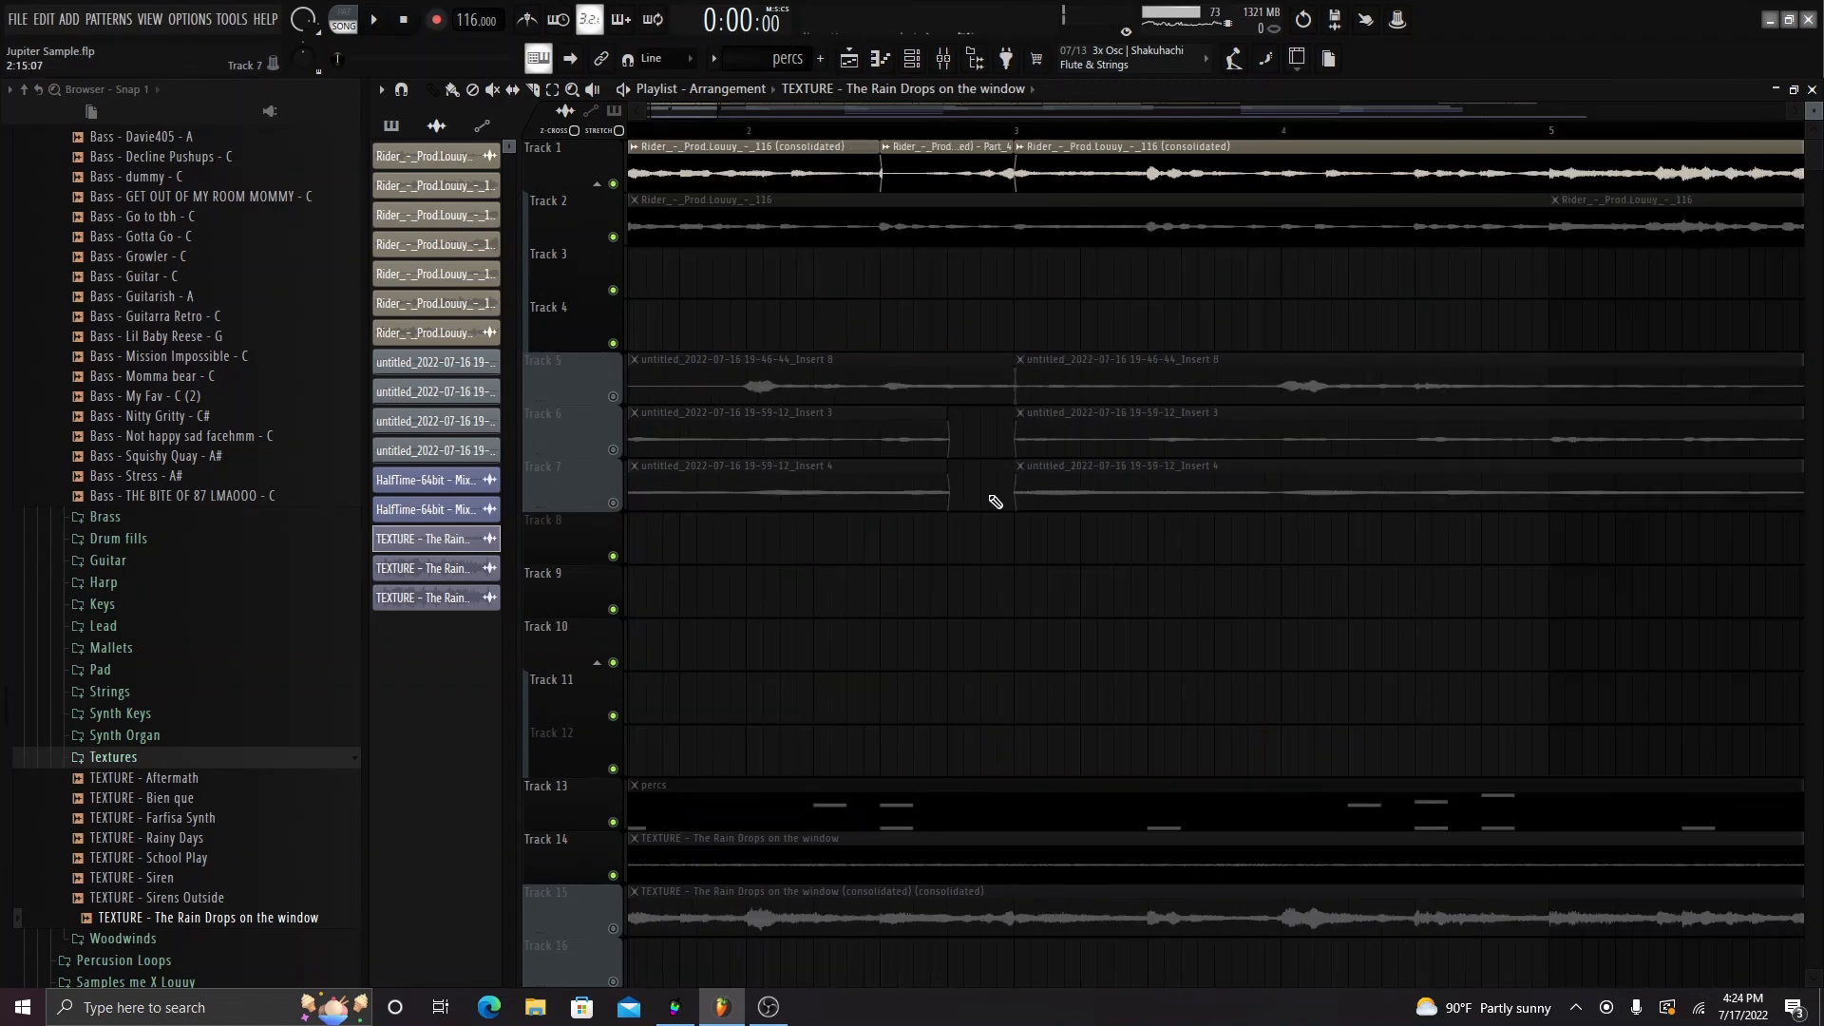
pyautogui.scroll(-3, 990, 496)
pyautogui.moveTo(1201, 599); pyautogui.dragTo(632, 345)
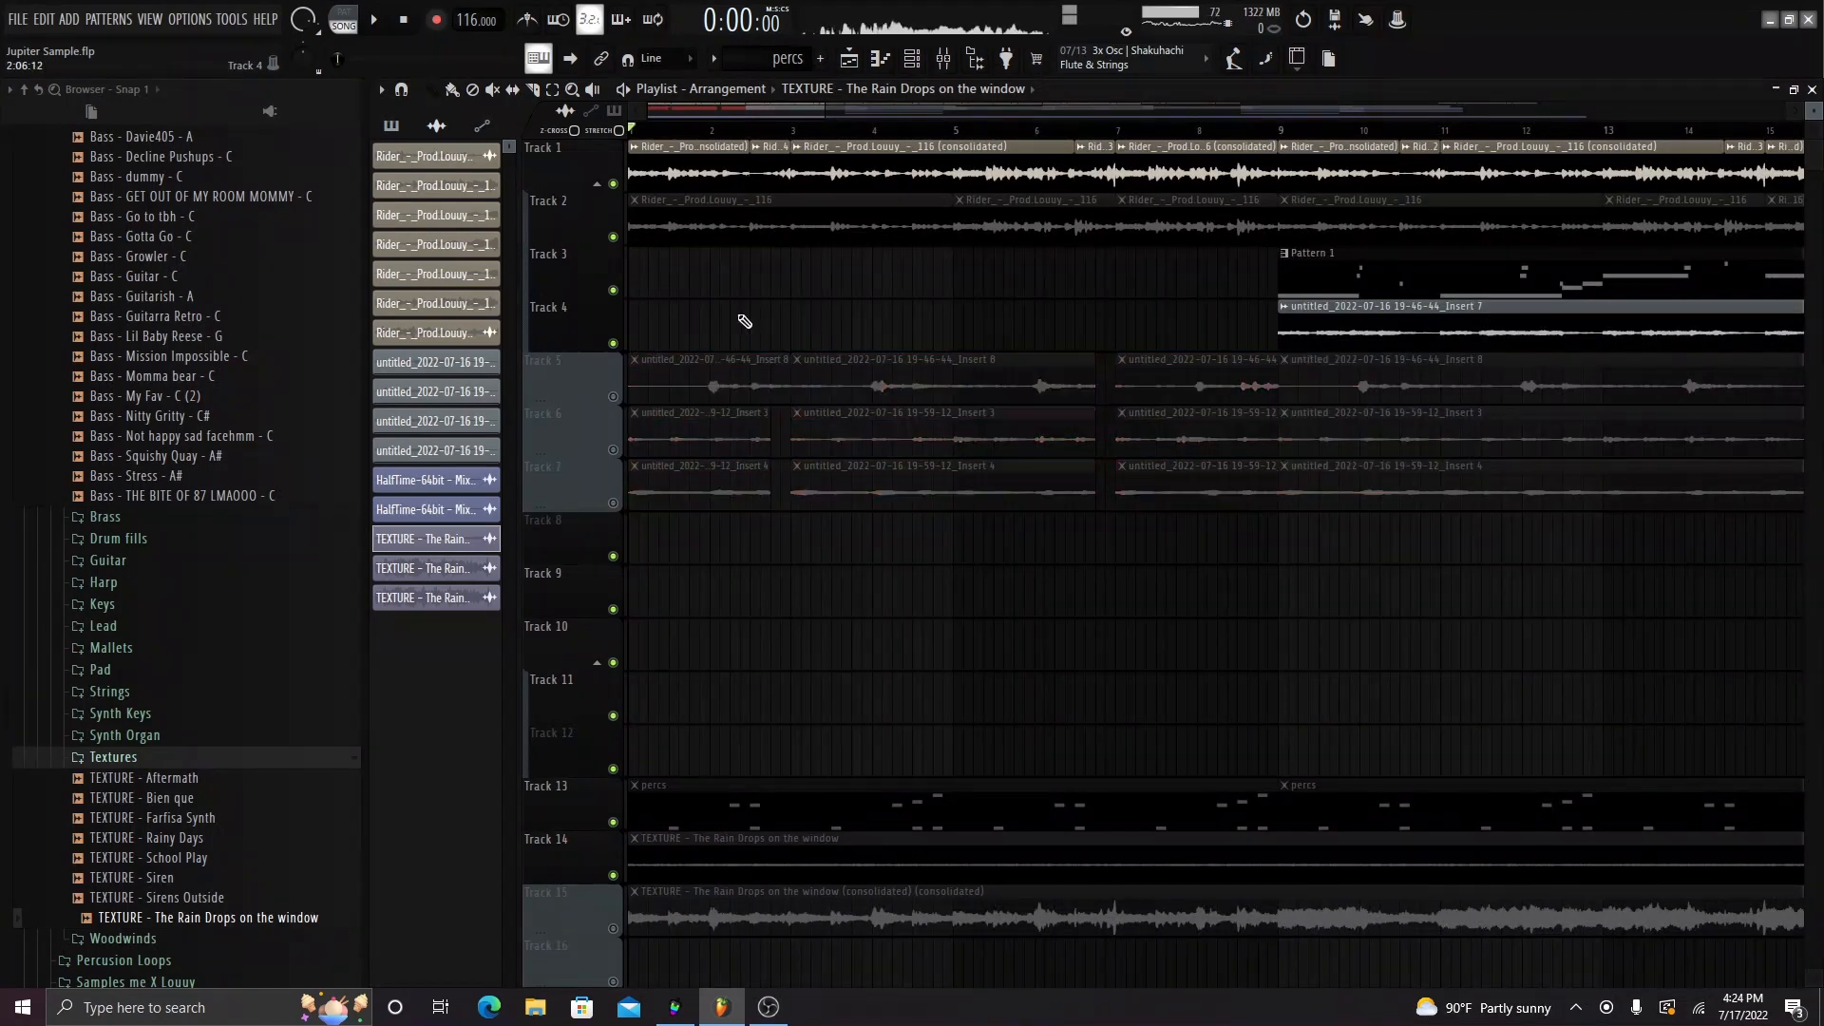
# - Highlight the Track 1 and 2 sample clips above the gap before bar 3, and the Track 6 and 7 clips ending there
pyautogui.scroll(3, 736, 370)
pyautogui.moveTo(958, 560); pyautogui.dragTo(880, 409)
pyautogui.moveTo(860, 297); pyautogui.dragTo(953, 150)
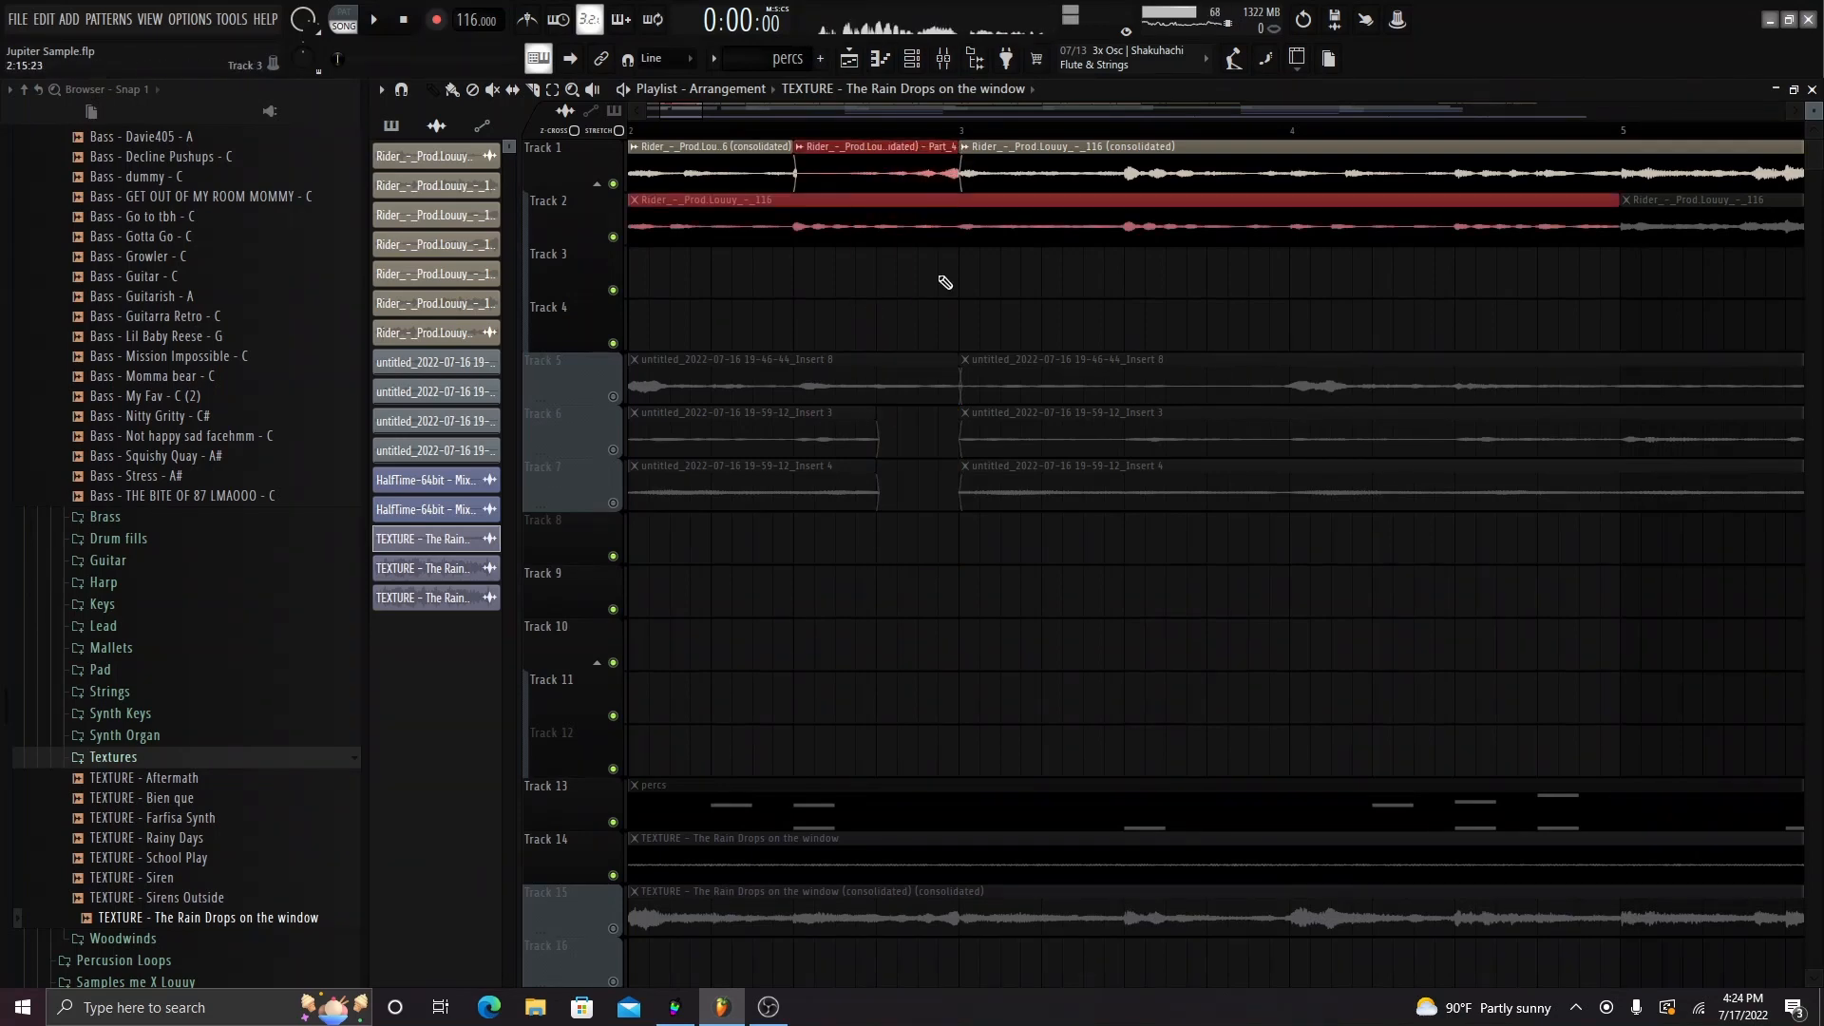
pyautogui.keyDown('ctrl'); pyautogui.click(939, 291); pyautogui.keyUp('ctrl')
pyautogui.moveTo(953, 549); pyautogui.dragTo(875, 441)
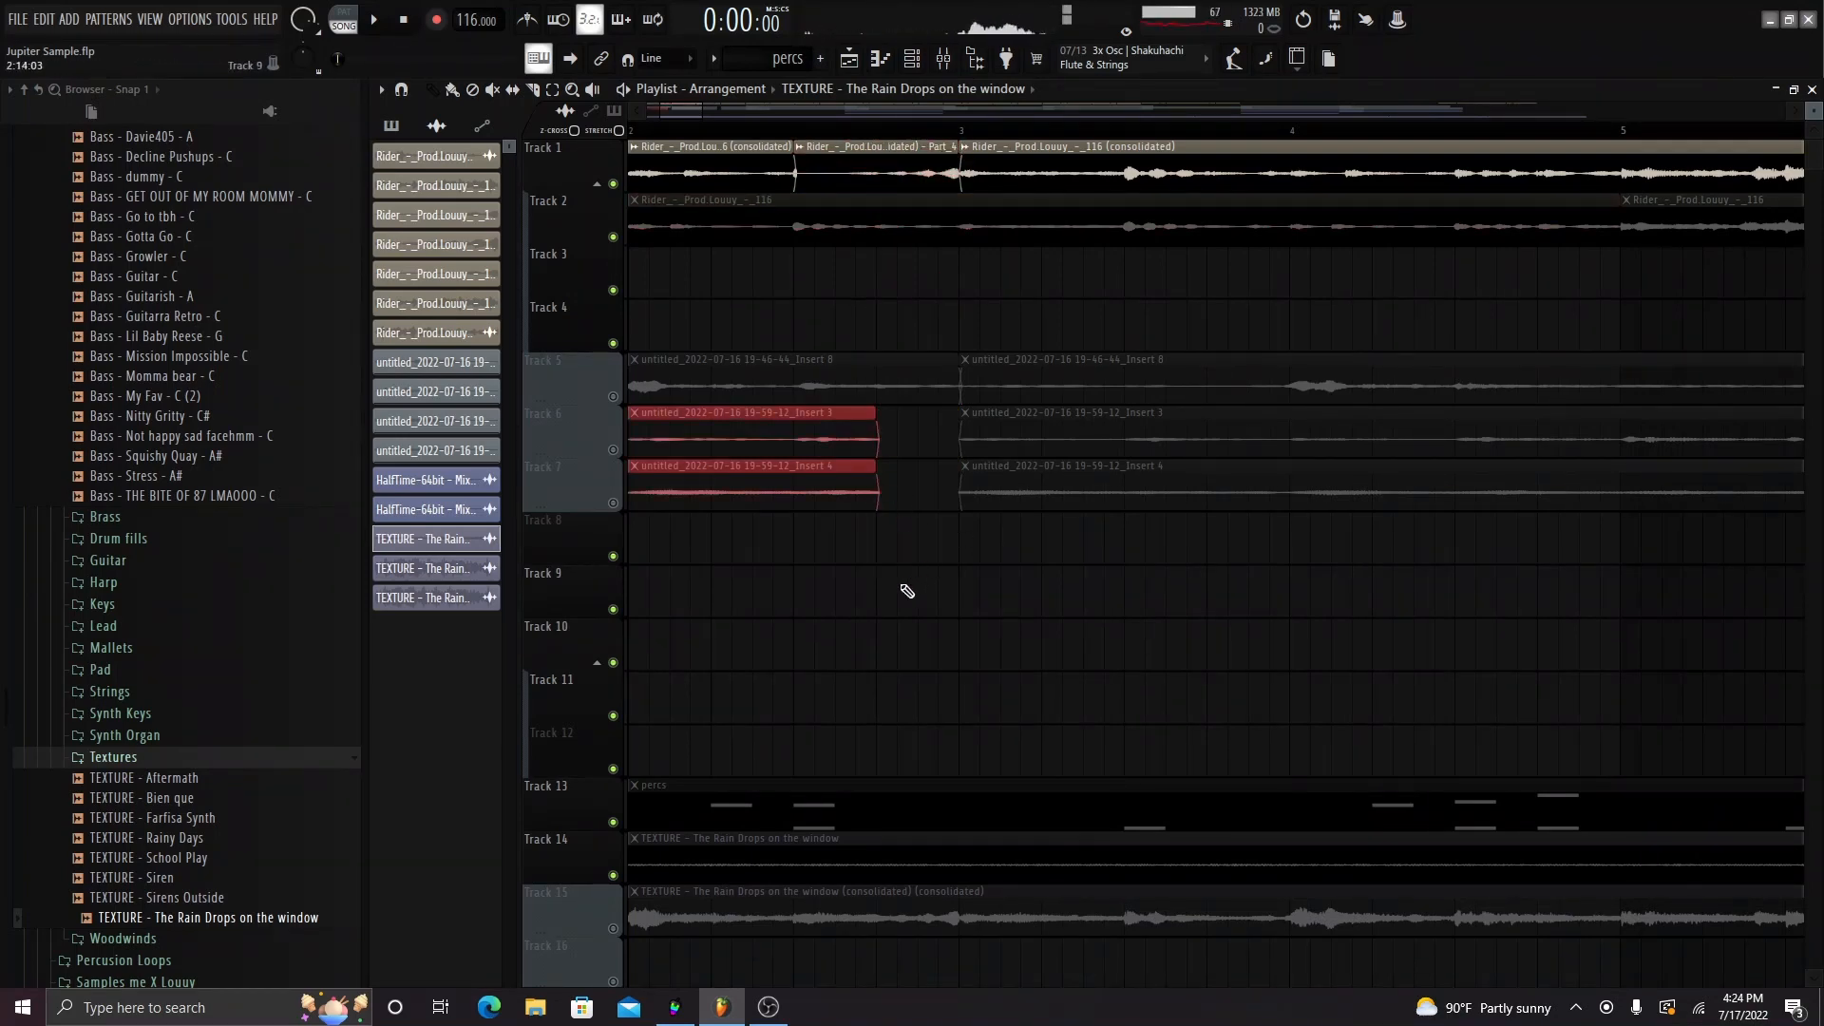
pyautogui.keyDown('ctrl'); pyautogui.click(903, 587); pyautogui.keyUp('ctrl')
# - Examine the second break in the Track 6 and 7 clips before bar 7, highlighting the surrounding area and clearing the selection
pyautogui.scroll(-2, 836, 568)
pyautogui.scroll(-5, 841, 571)
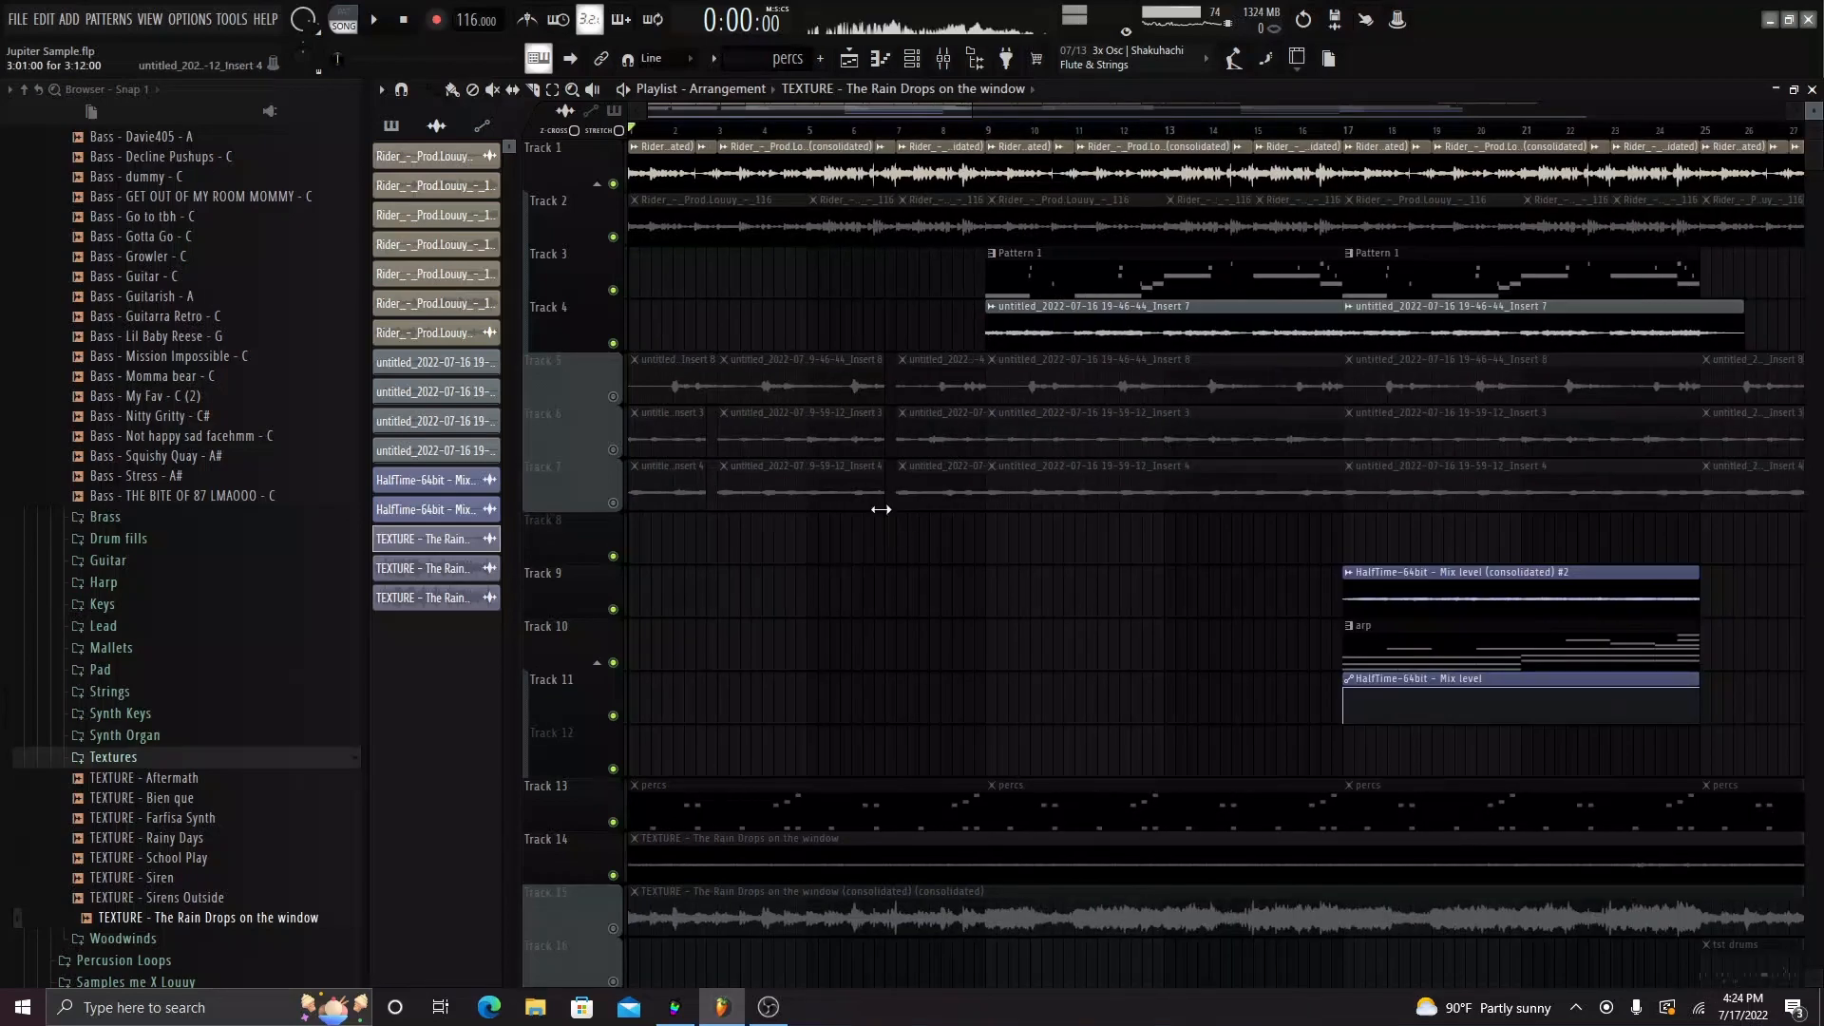
pyautogui.scroll(7, 874, 507)
pyautogui.moveTo(927, 319); pyautogui.dragTo(1030, 582)
pyautogui.keyDown('ctrl'); pyautogui.click(883, 556); pyautogui.keyUp('ctrl')
pyautogui.scroll(-7, 839, 572)
pyautogui.scroll(2, 823, 581)
pyautogui.scroll(-3, 819, 588)
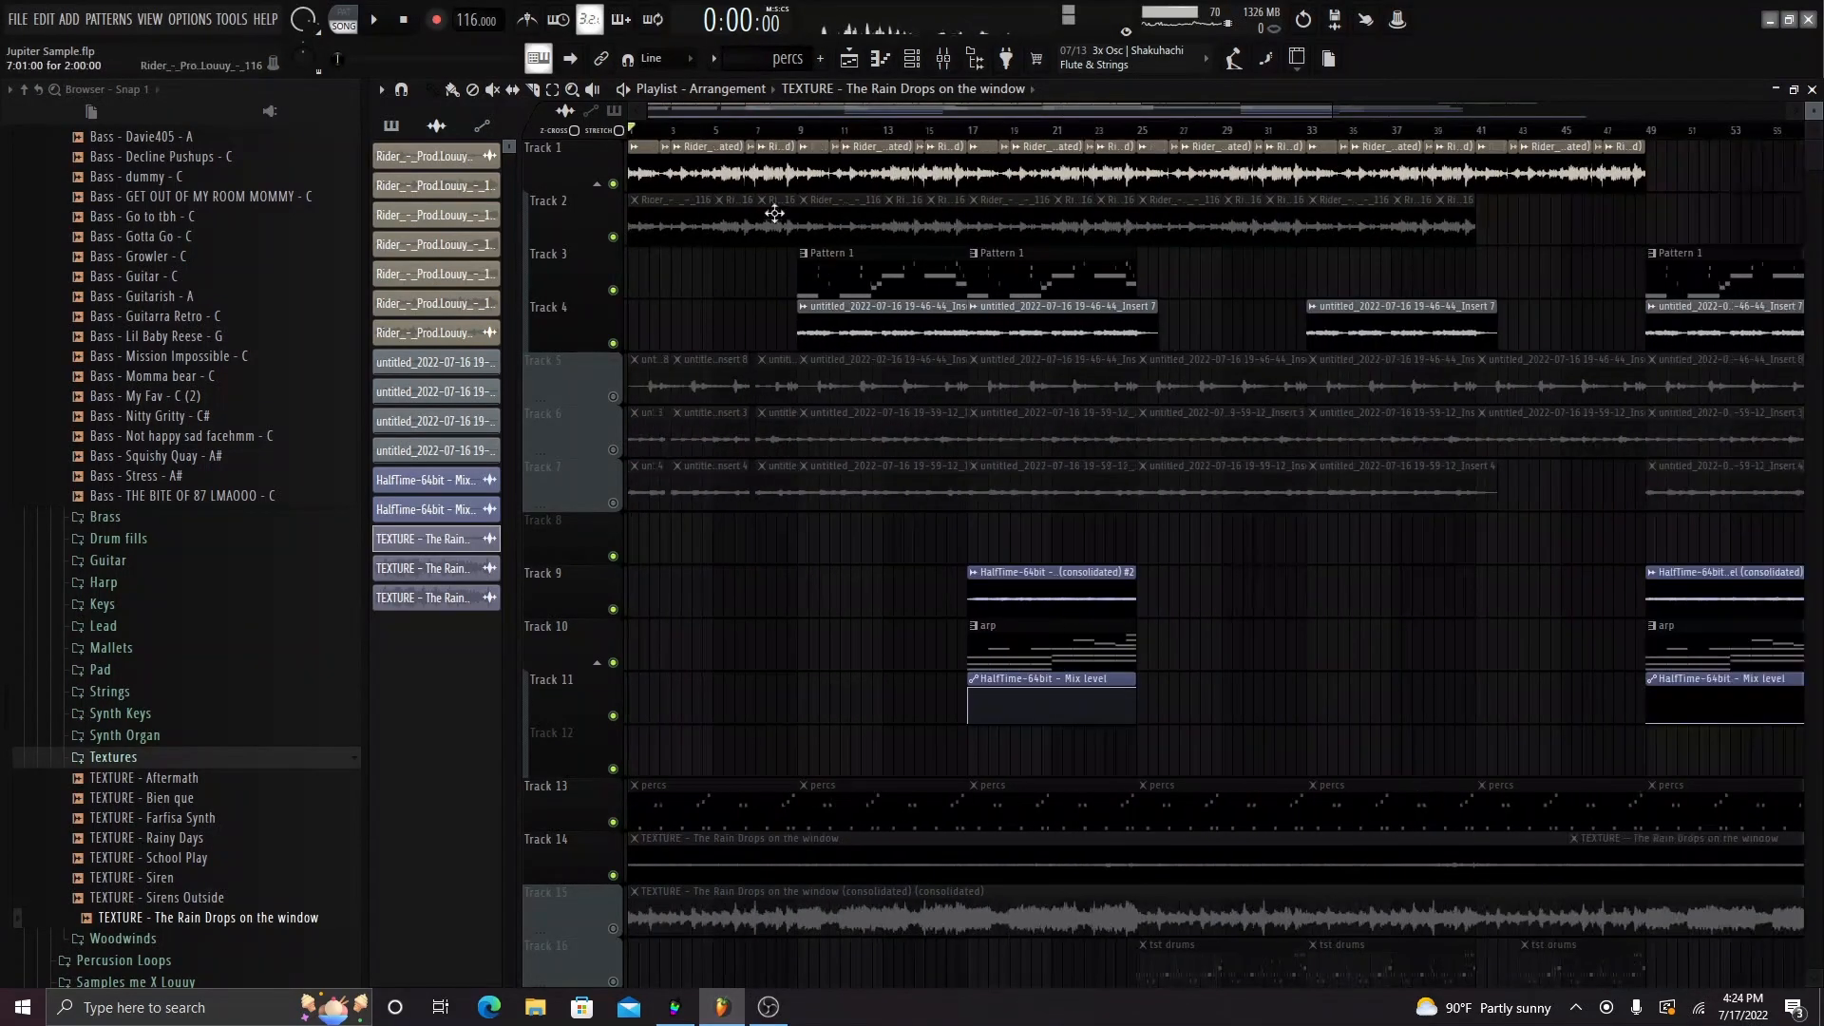
# - Highlight the Pattern 1 clips on Track 3 and the Insert 7 clips on Track 4 from bar 9, and clear the selection
pyautogui.moveTo(771, 275); pyautogui.dragTo(1092, 287)
pyautogui.keyDown('ctrl'); pyautogui.click(1188, 308); pyautogui.keyUp('ctrl')
pyautogui.moveTo(796, 282); pyautogui.dragTo(933, 347)
pyautogui.moveTo(804, 275); pyautogui.dragTo(923, 579)
pyautogui.keyDown('ctrl'); pyautogui.click(935, 580); pyautogui.keyUp('ctrl')
# - Highlight the section starting at bar 17, remove its arp clip from Track 10 and clear the selection
pyautogui.moveTo(1009, 281); pyautogui.dragTo(1059, 712)
pyautogui.rightClick(1068, 627)
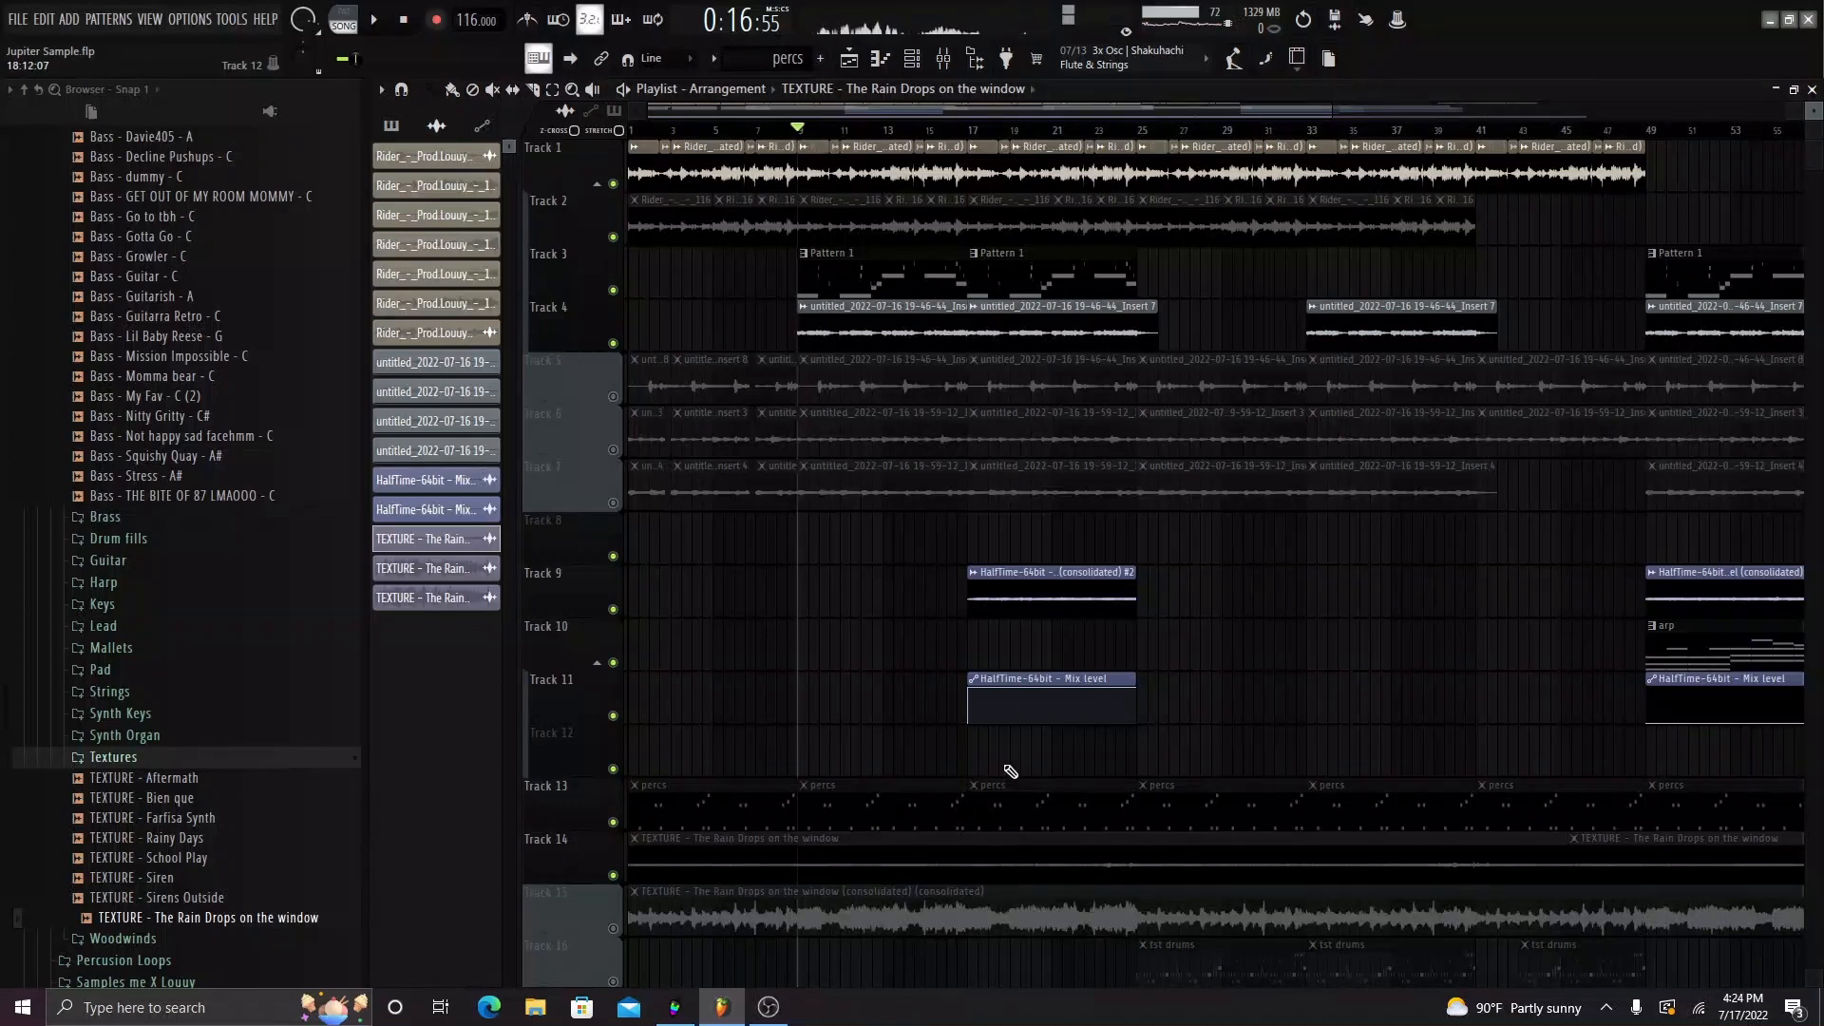
pyautogui.moveTo(1011, 772); pyautogui.dragTo(1068, 284)
pyautogui.keyDown('ctrl'); pyautogui.click(1207, 582); pyautogui.keyUp('ctrl')
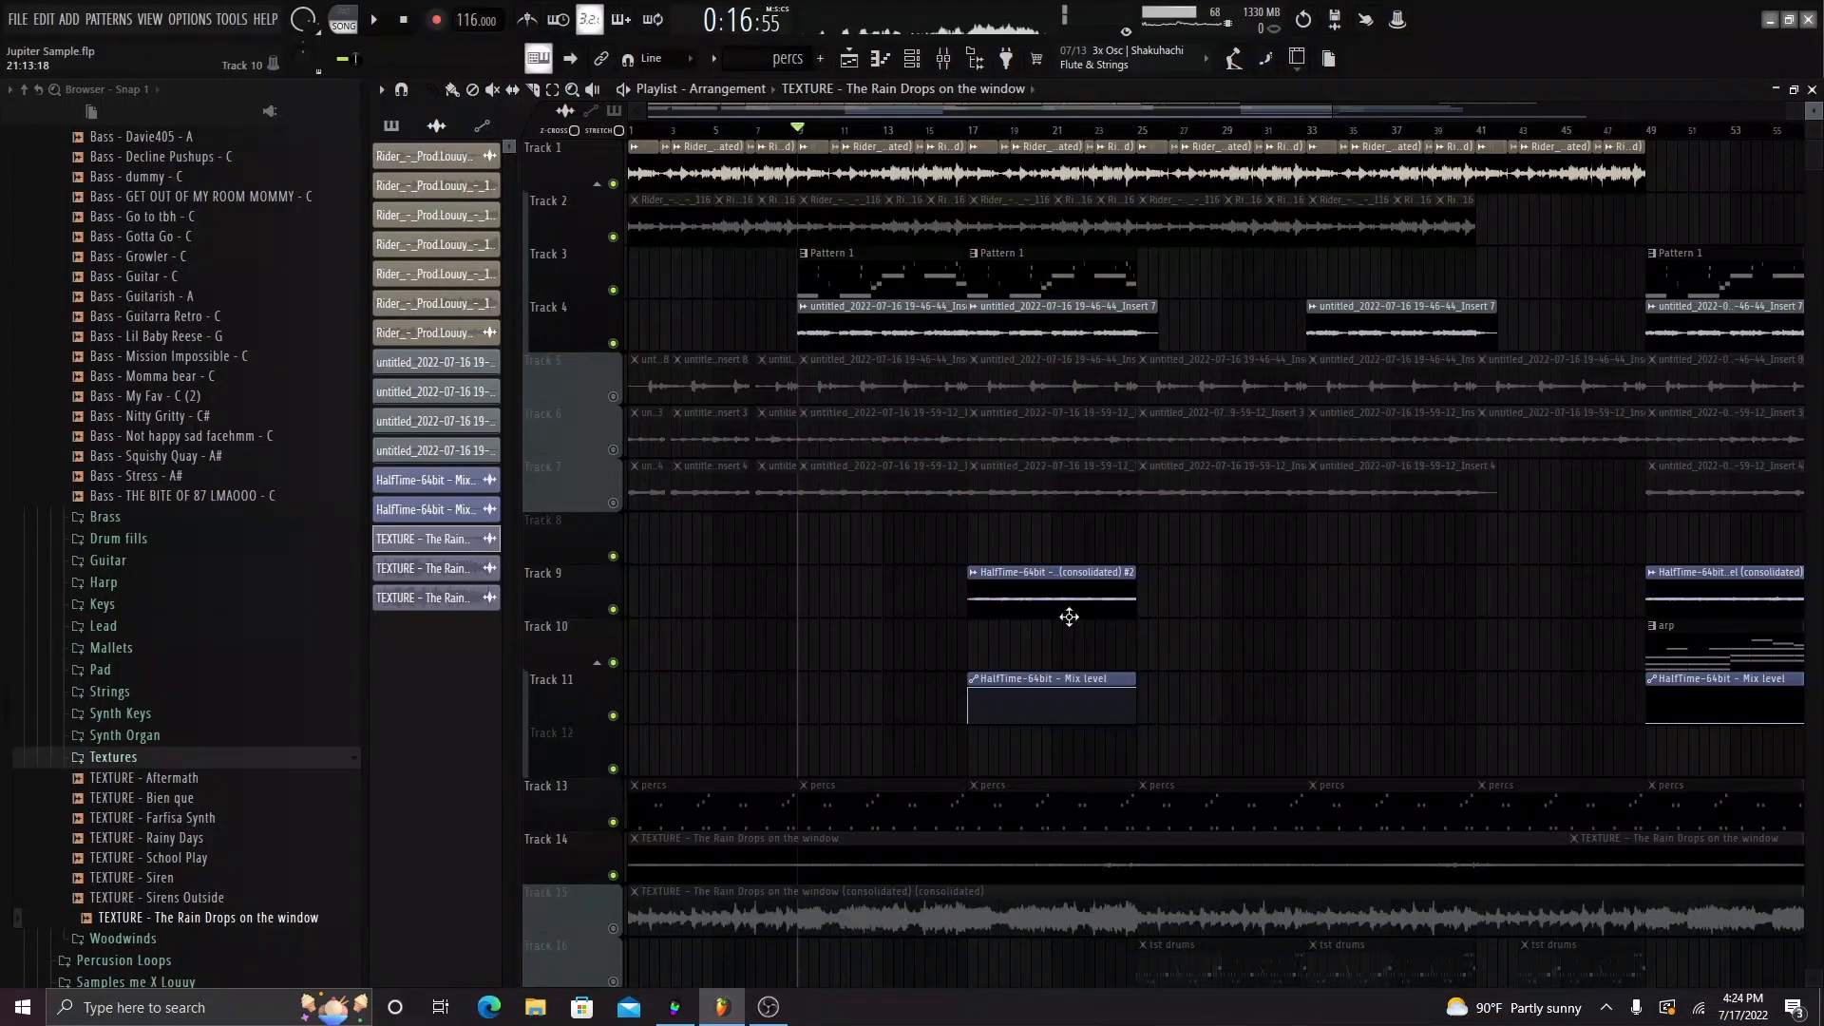
# - Highlight the HalfTime-64bit - Mix level clips at bar 17 on Tracks 9 and 11 and clear the selection
pyautogui.scroll(3, 1179, 613)
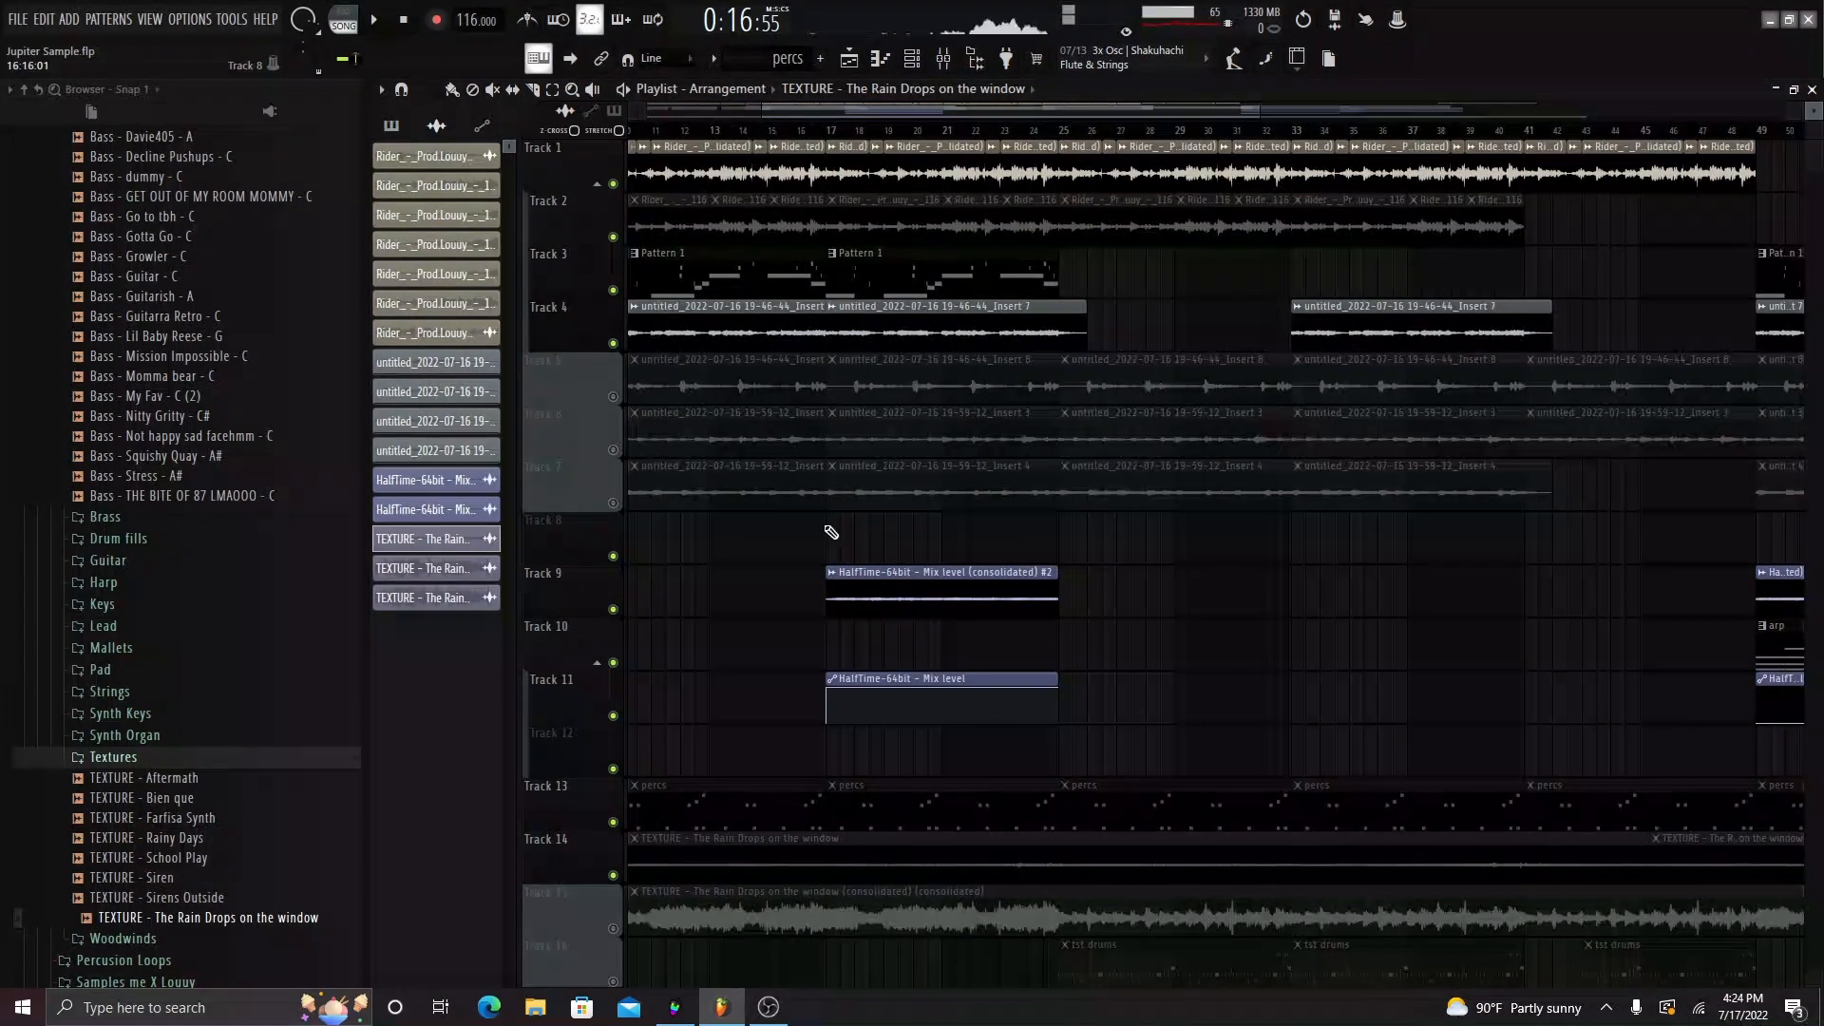
pyautogui.moveTo(828, 528); pyautogui.dragTo(927, 713)
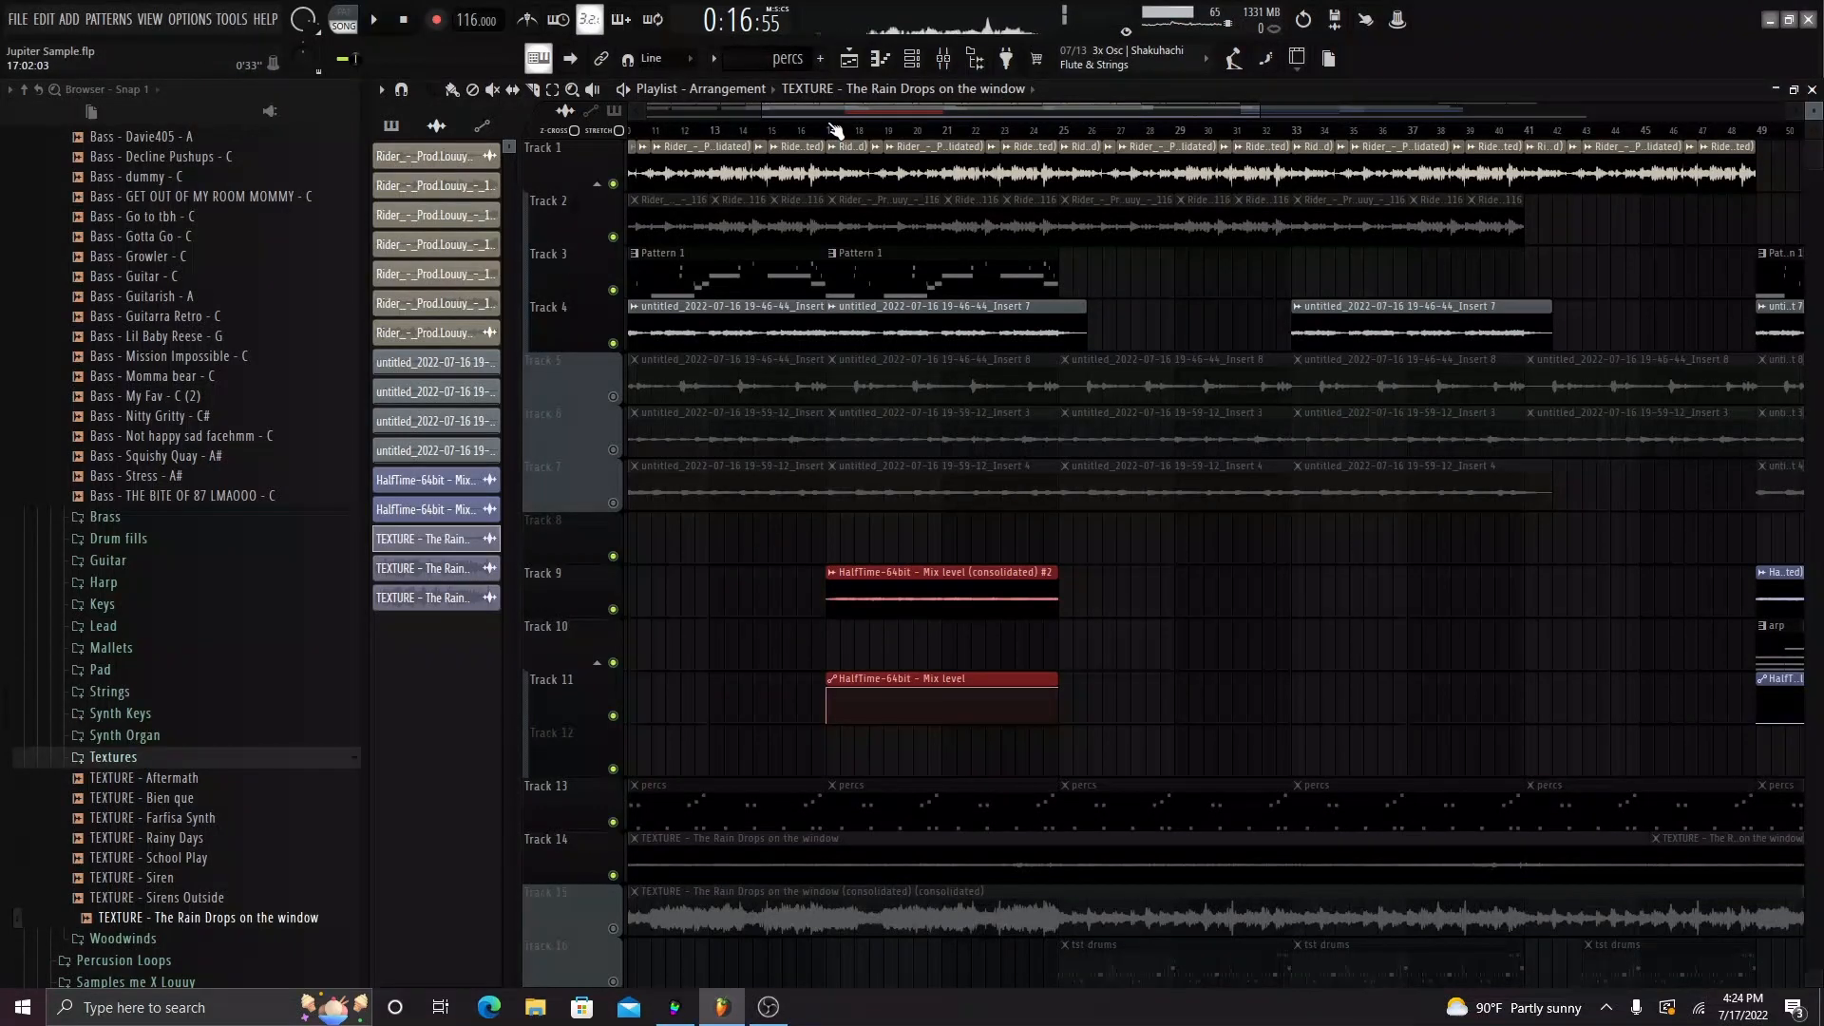
pyautogui.keyDown('ctrl'); pyautogui.click(1263, 623); pyautogui.keyUp('ctrl')
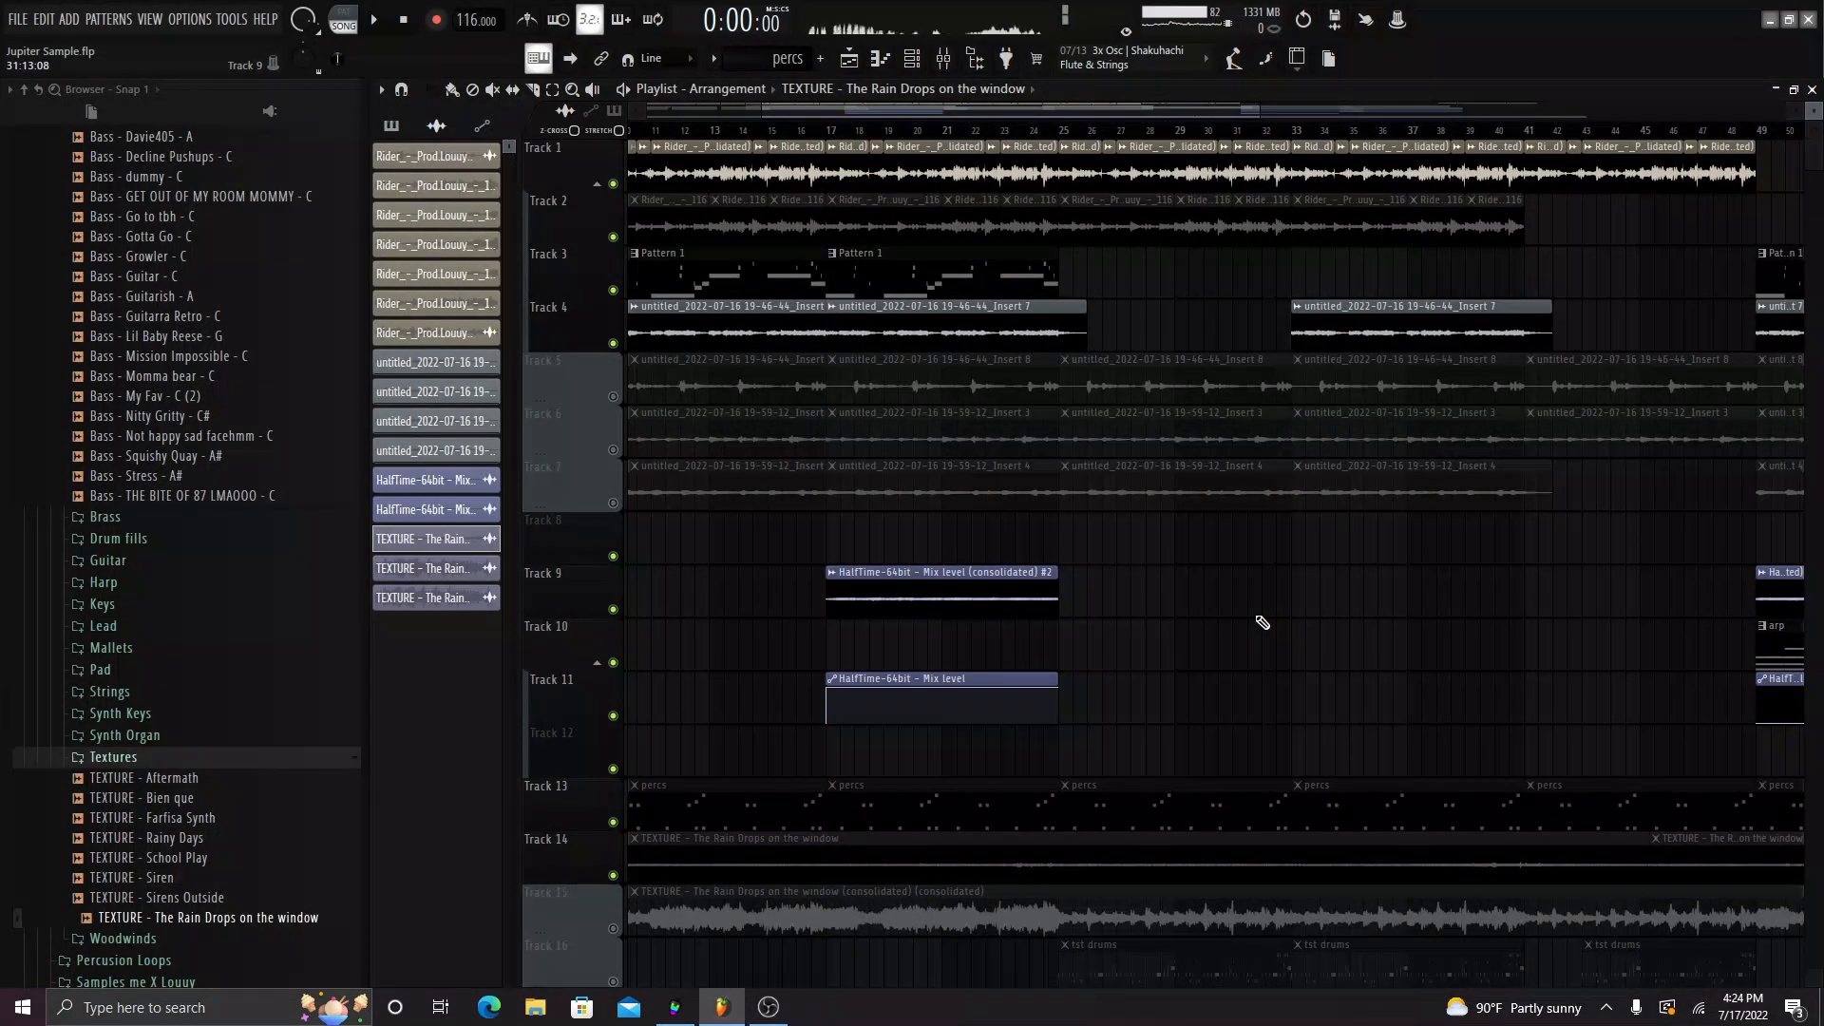
# - Highlight the clips between bars 25 and 49 on Tracks 1 to 7 and clear the selection
pyautogui.scroll(-3, 1262, 623)
pyautogui.scroll(1, 1325, 667)
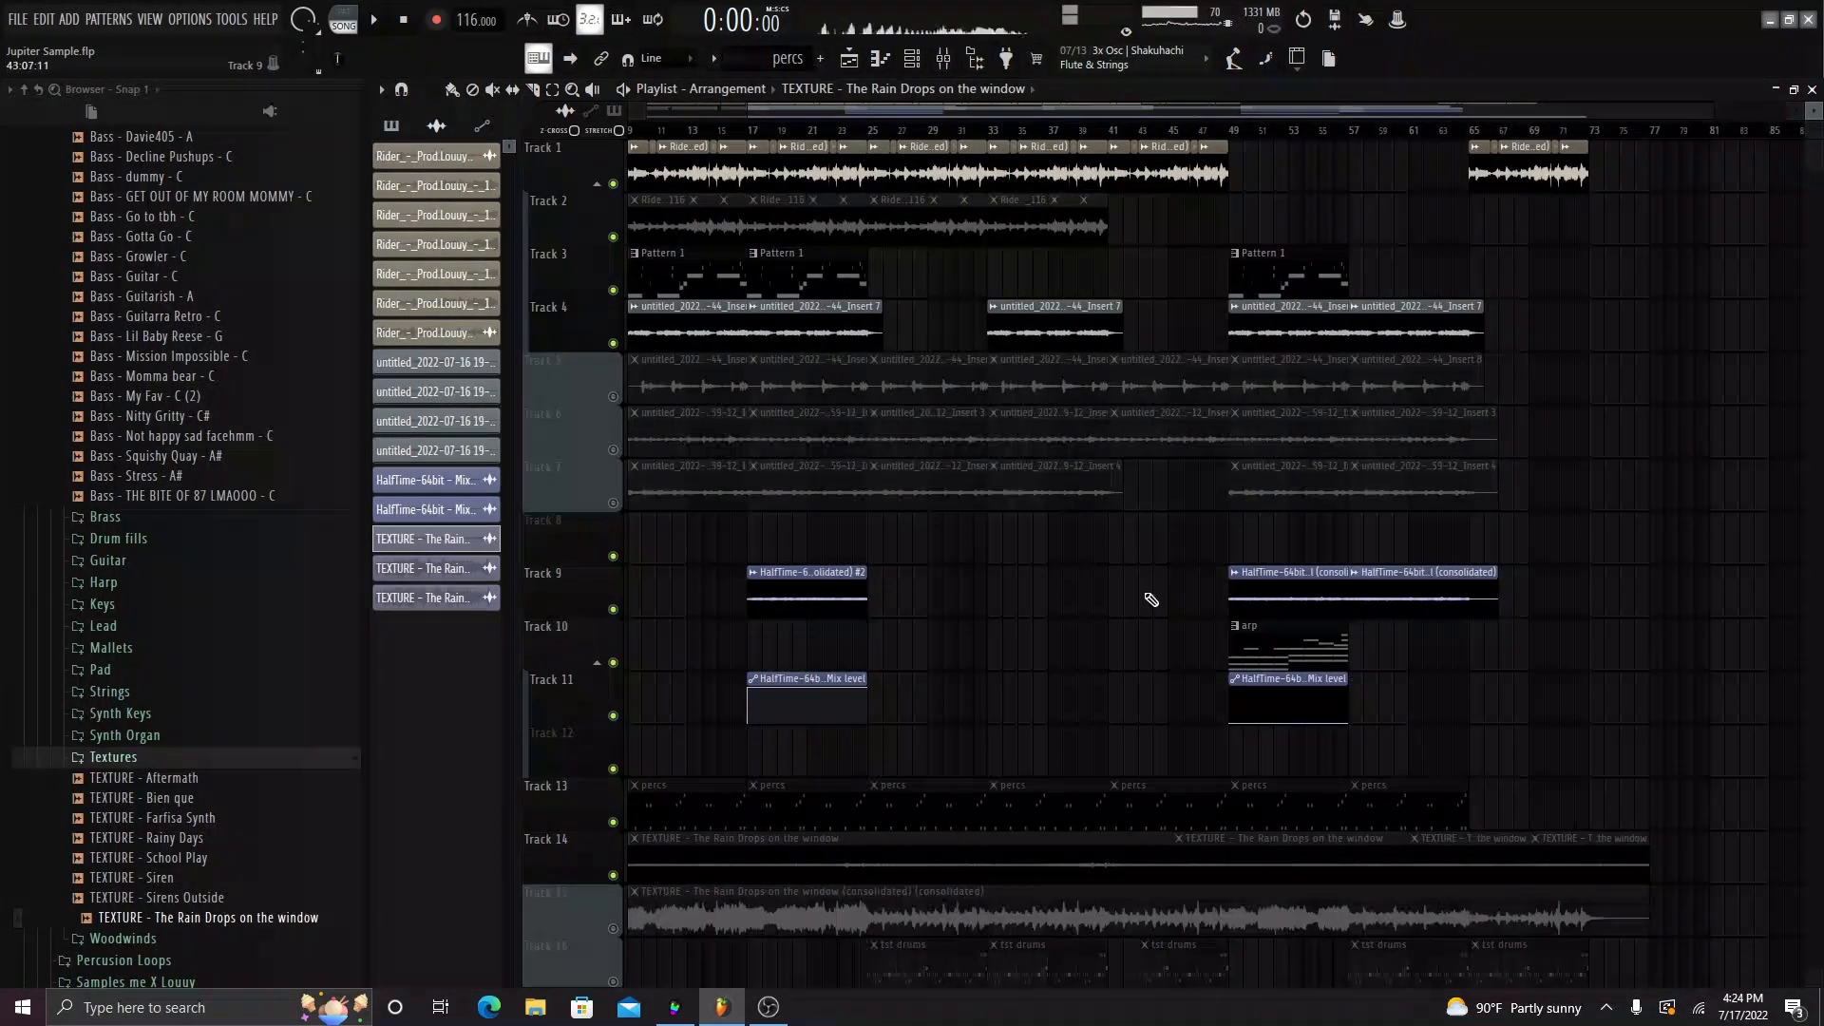
pyautogui.moveTo(1224, 561); pyautogui.dragTo(902, 143)
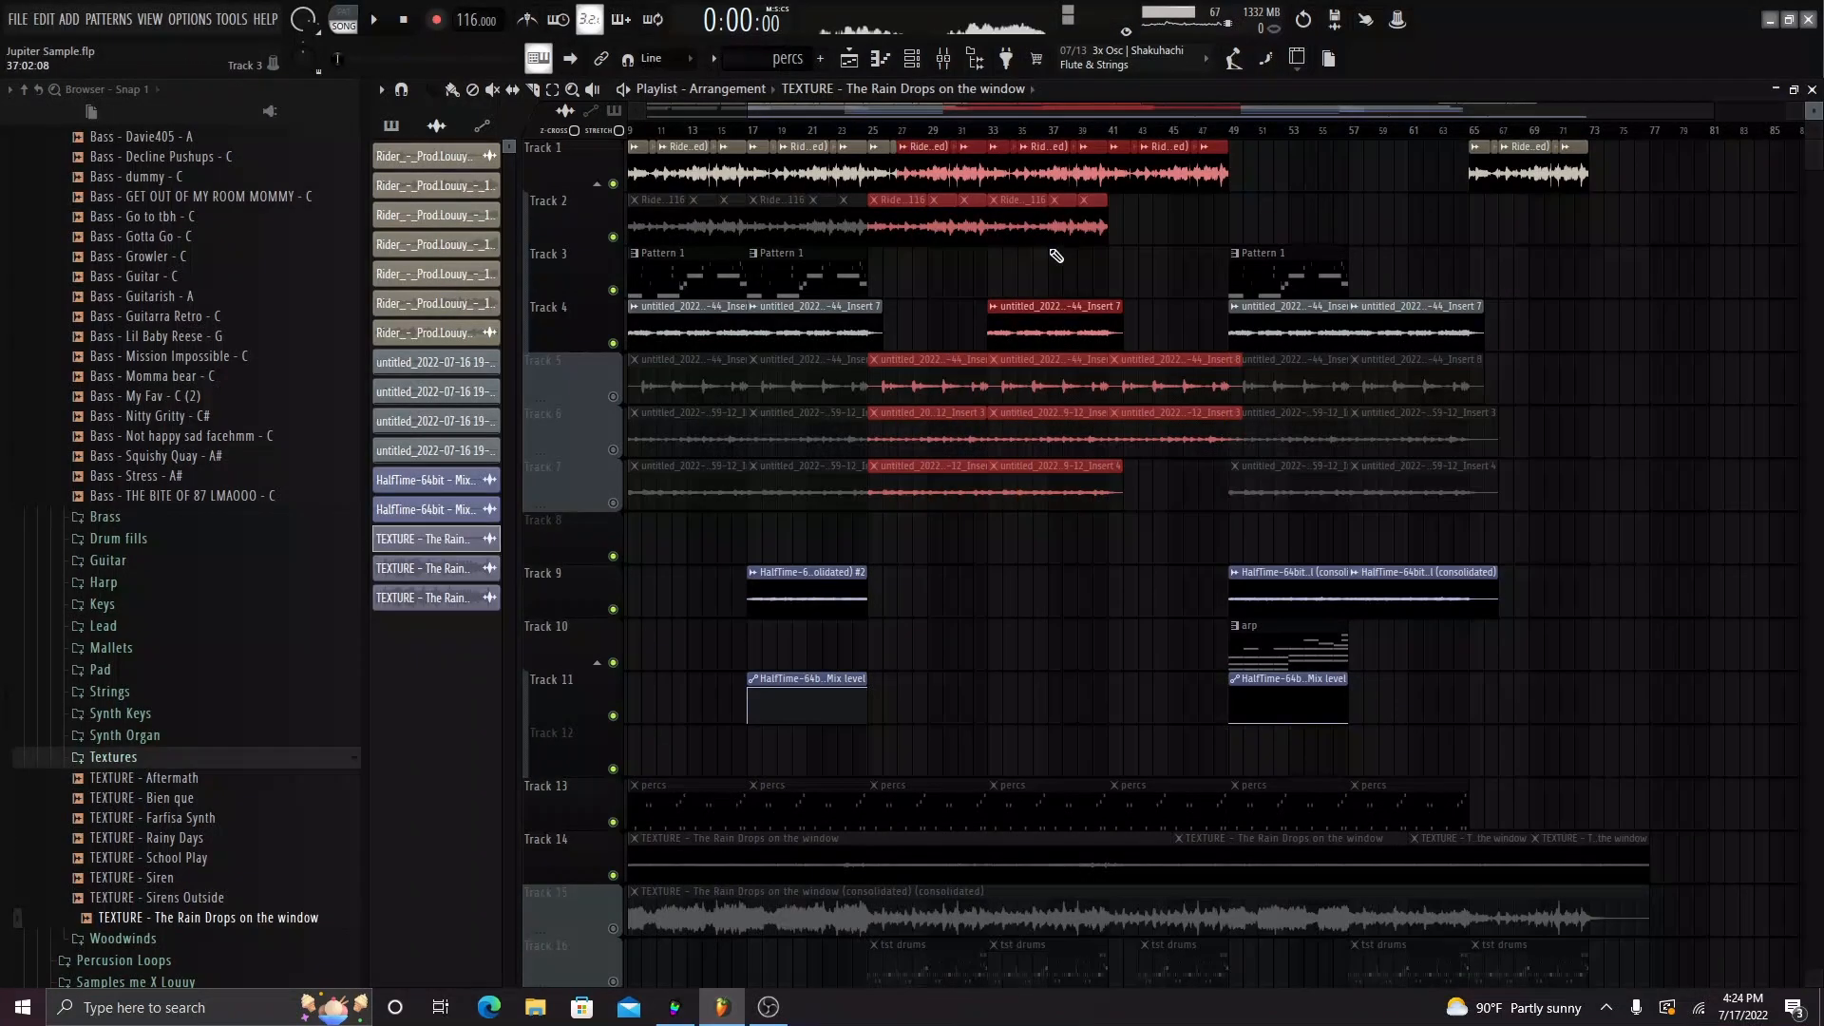
pyautogui.click(1229, 218)
# - Highlight the clips from bar 49 to bar 65 on Tracks 3 to 11 and clear the selection
pyautogui.scroll(-1, 1297, 228)
pyautogui.moveTo(1261, 194); pyautogui.dragTo(1463, 734)
pyautogui.keyDown('ctrl'); pyautogui.click(1258, 171); pyautogui.keyUp('ctrl')
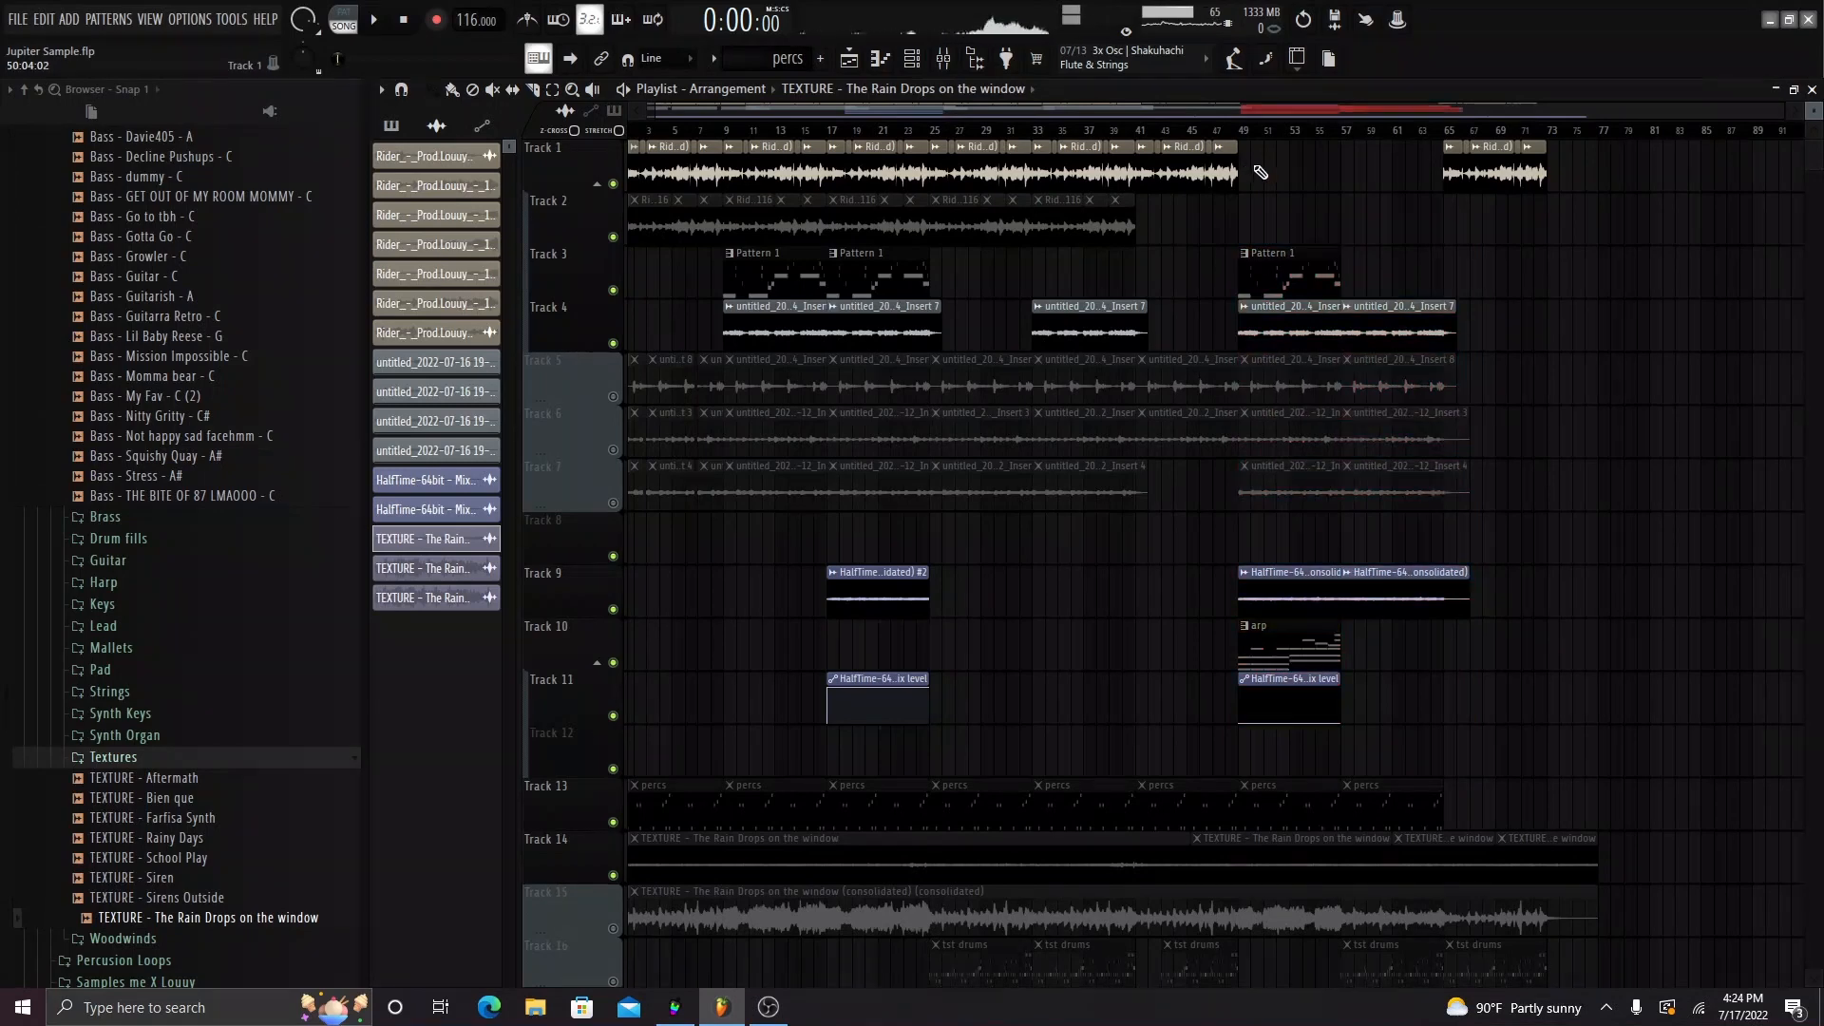
# - Point out the Track 1 sample clips before the bar 49 gap and highlight the outro sample clips from bar 65
pyautogui.moveTo(1274, 167); pyautogui.dragTo(1152, 171)
pyautogui.rightClick(1295, 175)
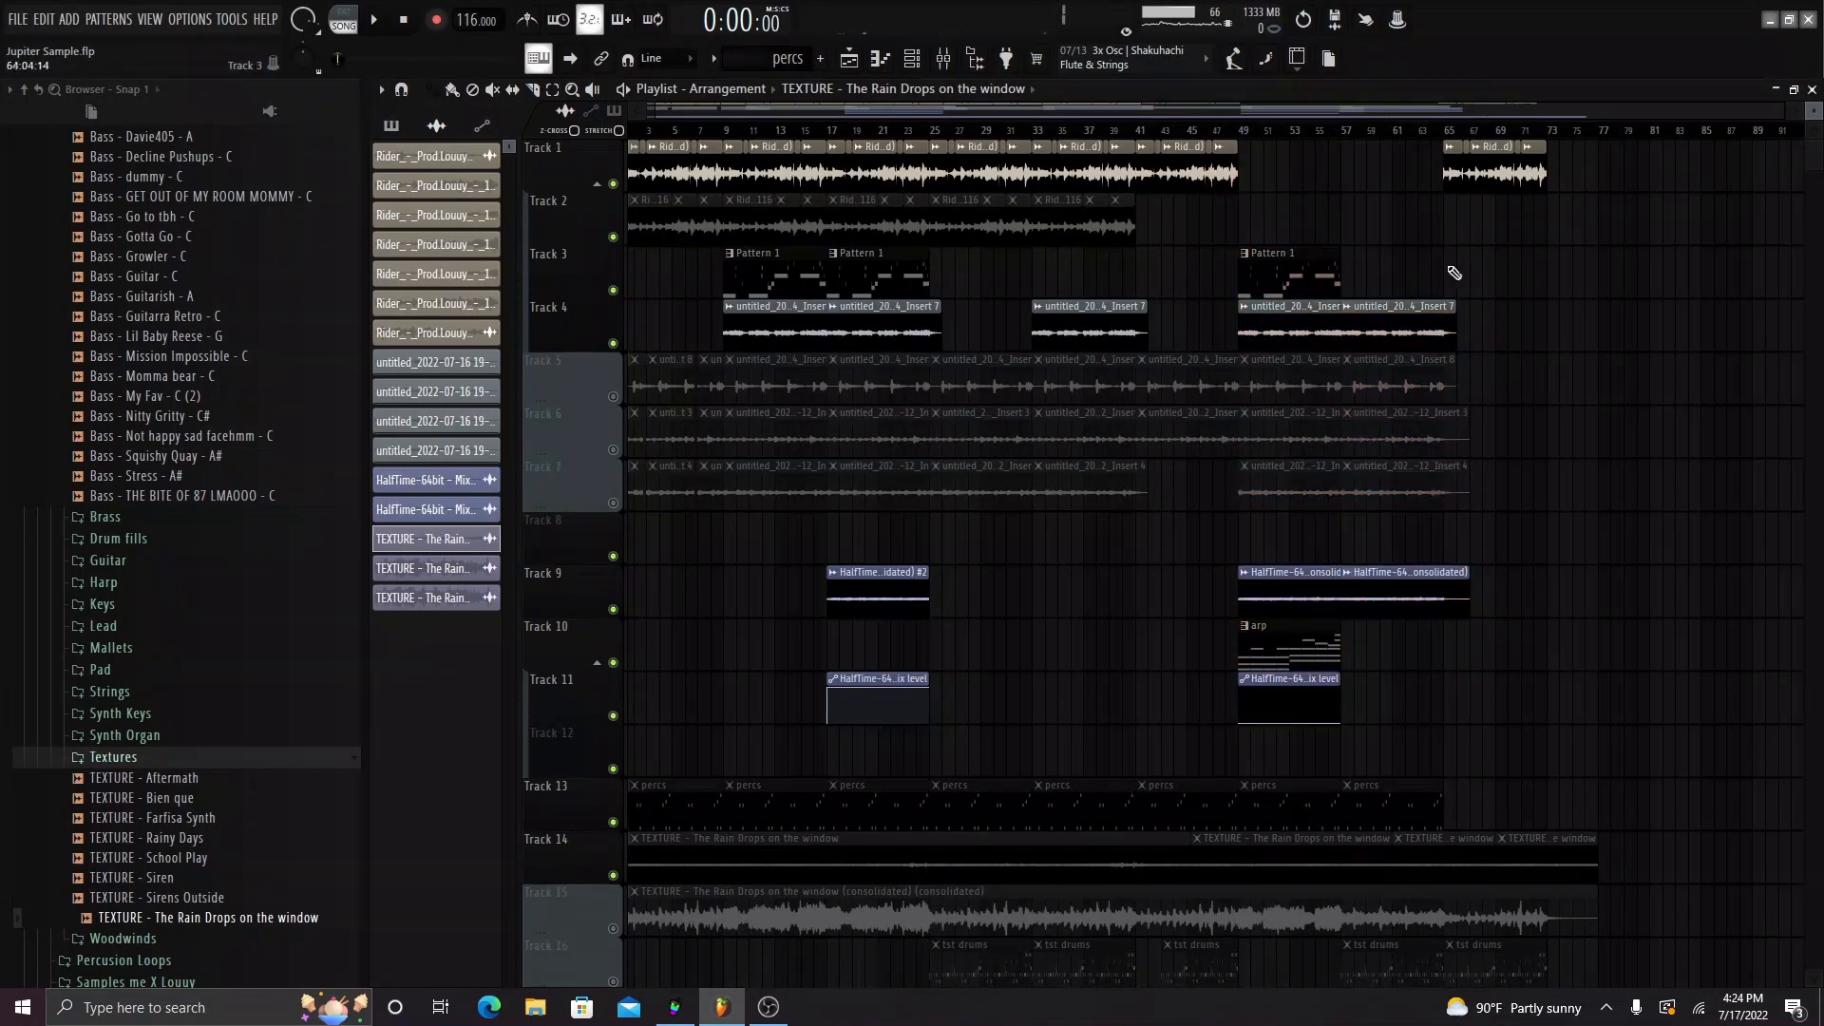
pyautogui.moveTo(1627, 177); pyautogui.dragTo(1465, 197)
pyautogui.keyDown('ctrl'); pyautogui.click(1461, 220); pyautogui.keyUp('ctrl')
# - Solo the consolidated rain texture clip's Track 15 in the playlist and show the mixer
pyautogui.scroll(-2, 718, 719)
pyautogui.scroll(-3, 684, 665)
pyautogui.rightClick(612, 557)
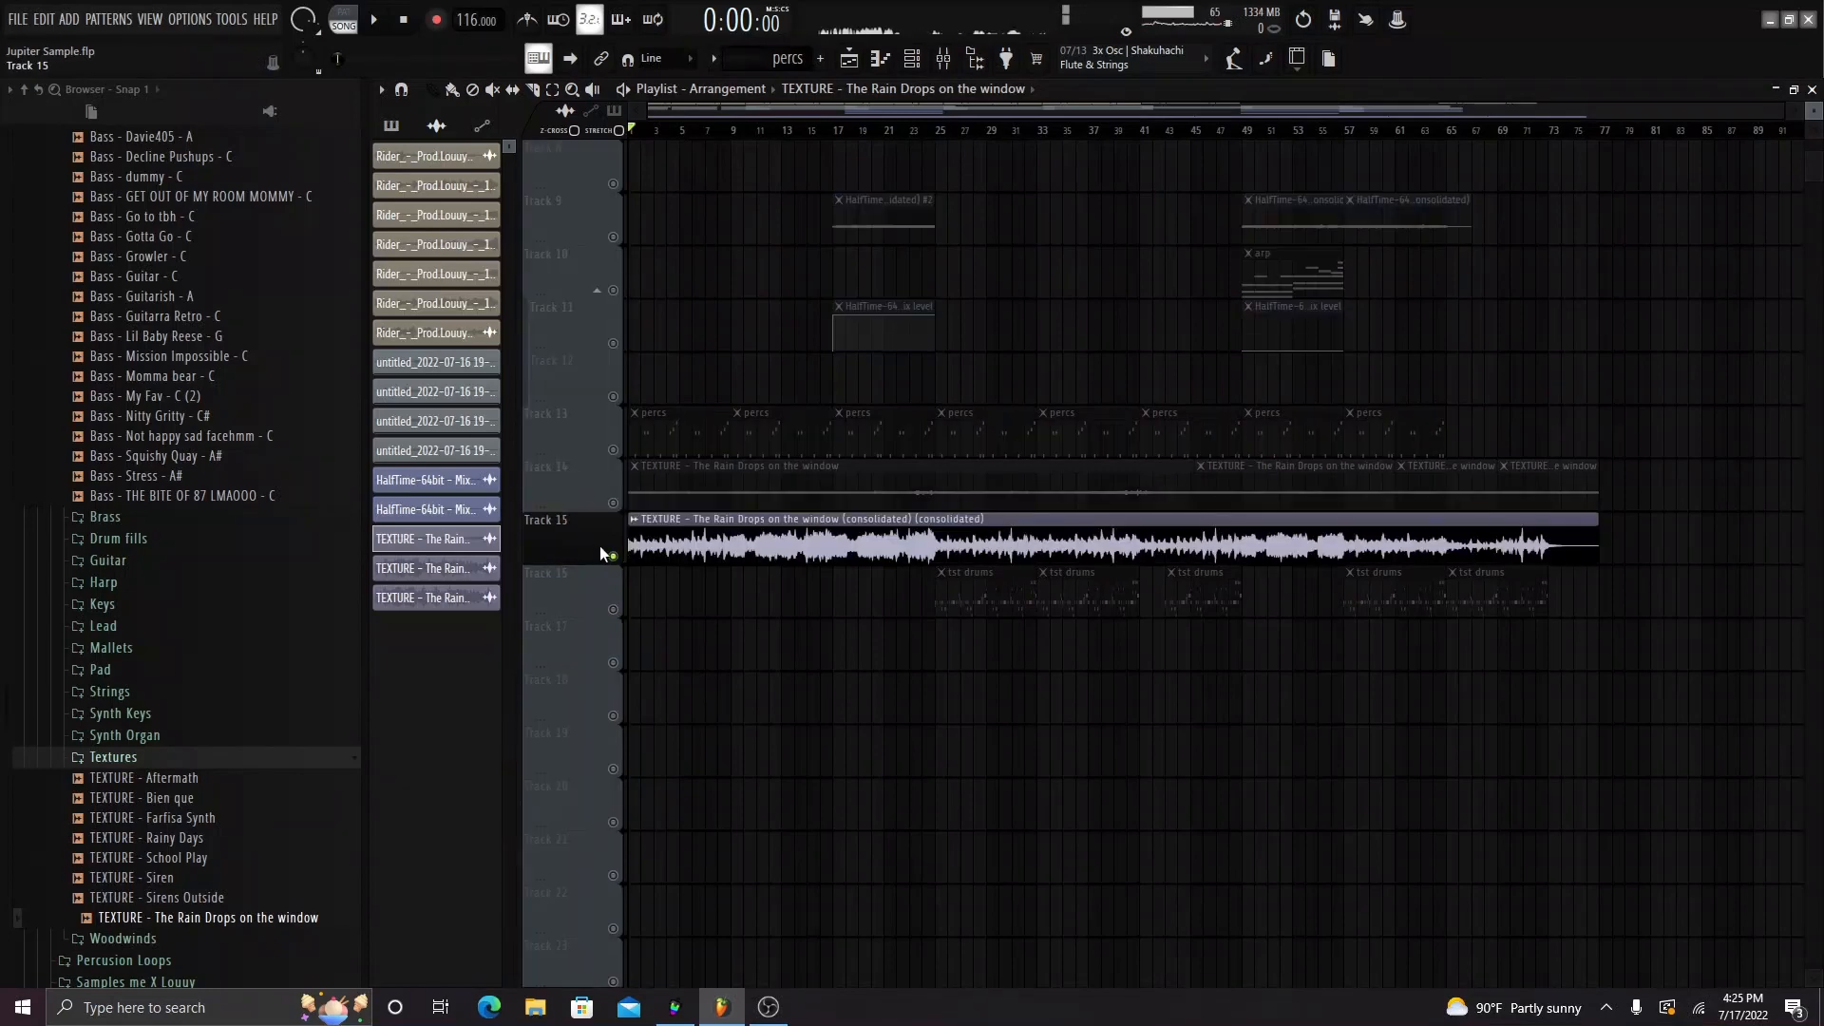
pyautogui.click(943, 58)
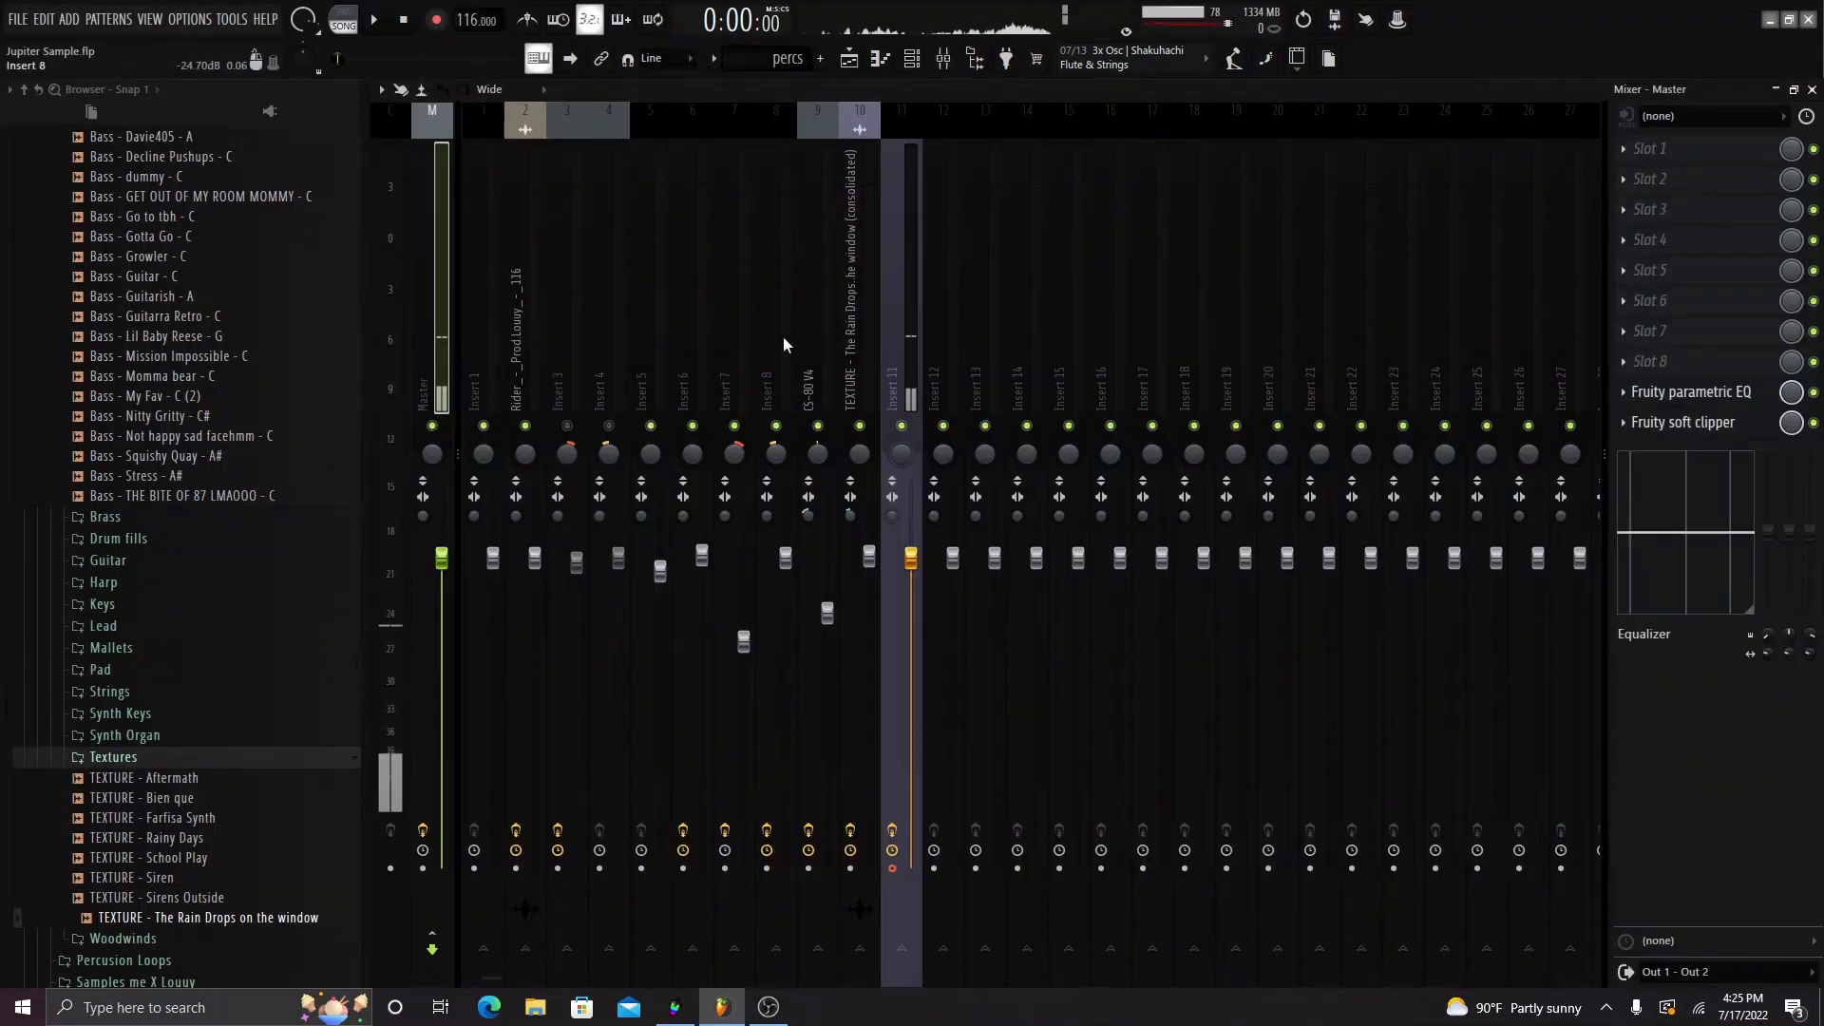
# - Inspect the TypeB exciter settings on the rain drops texture's mixer track and close the plugin
pyautogui.click(865, 247)
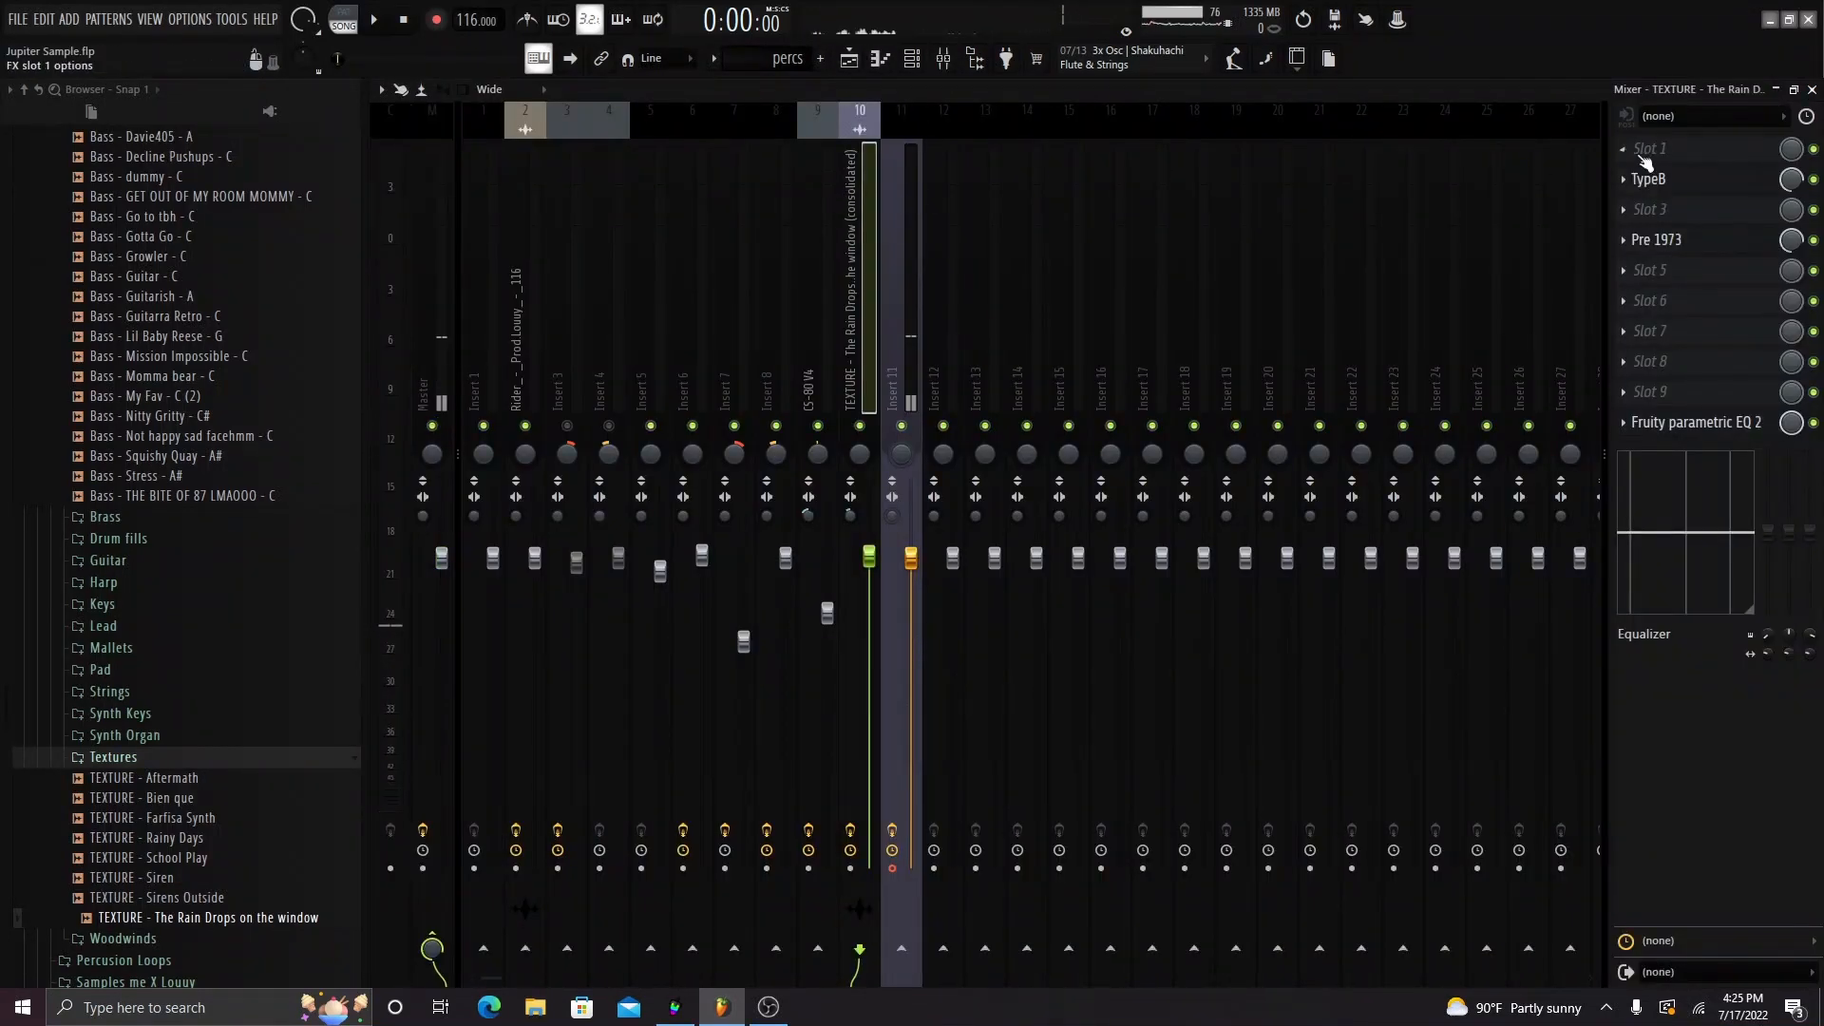
pyautogui.click(1711, 182)
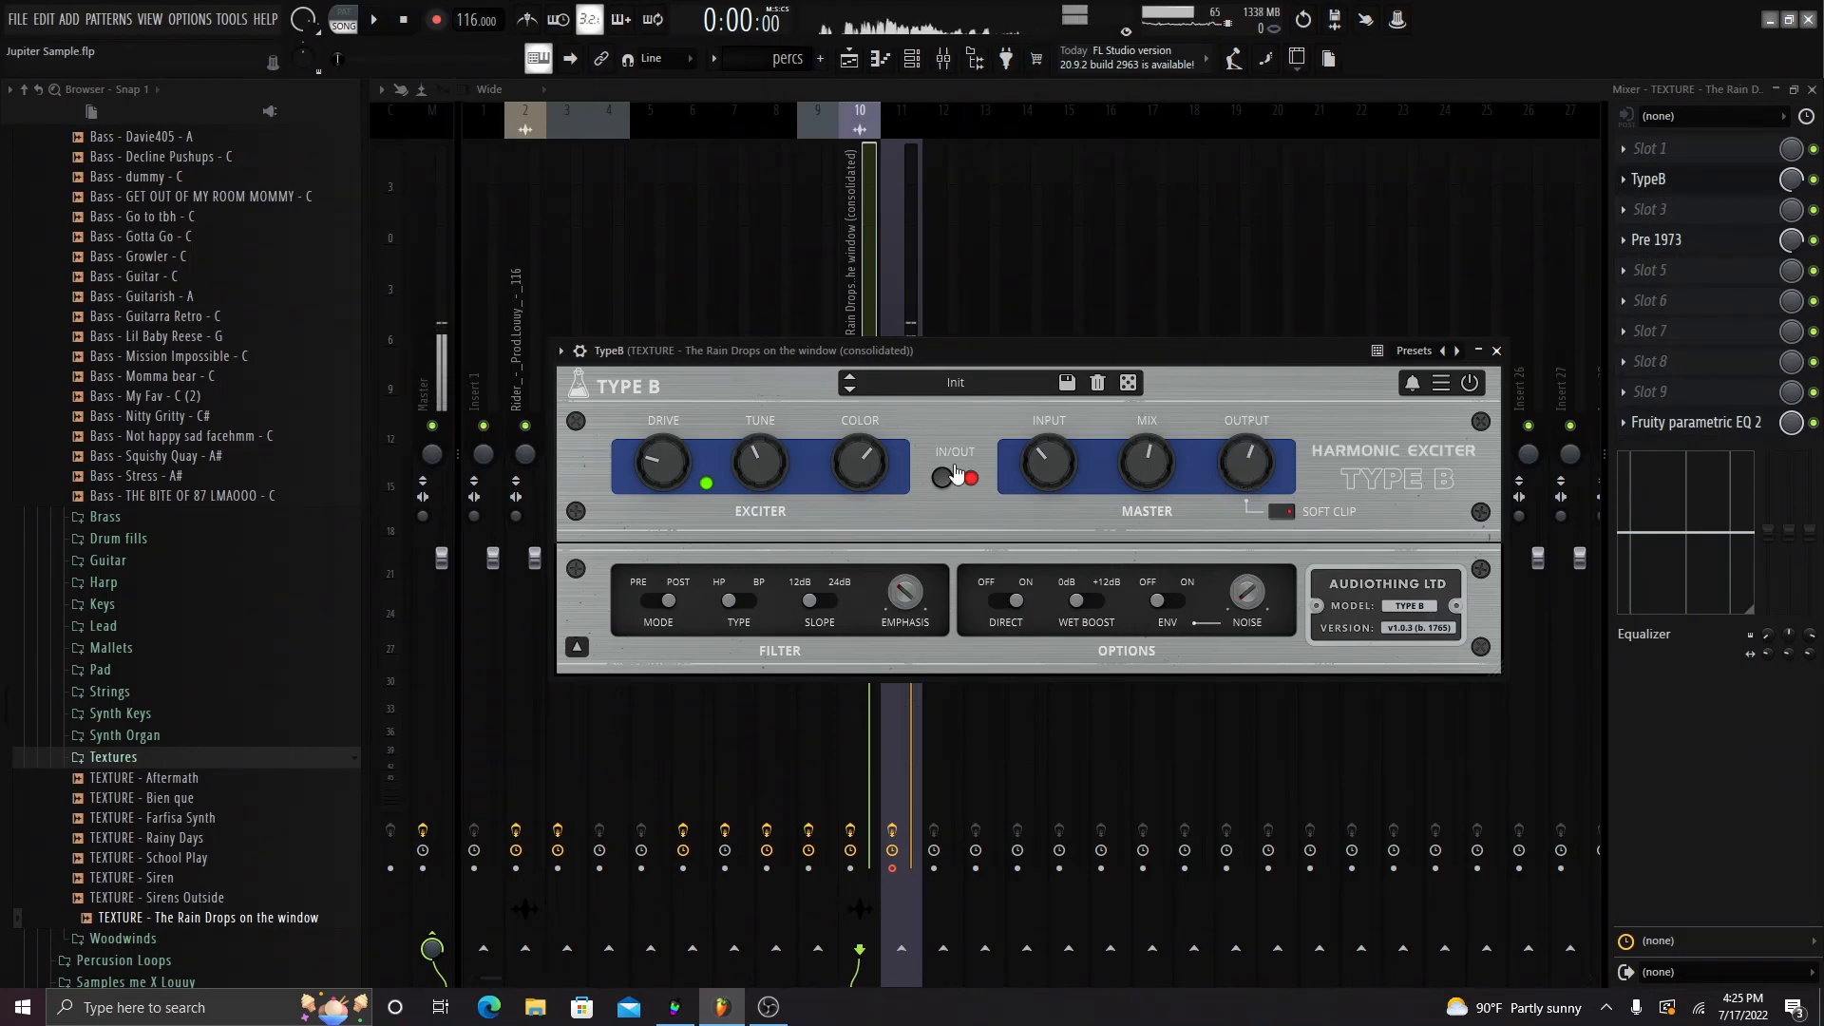
pyautogui.click(1676, 192)
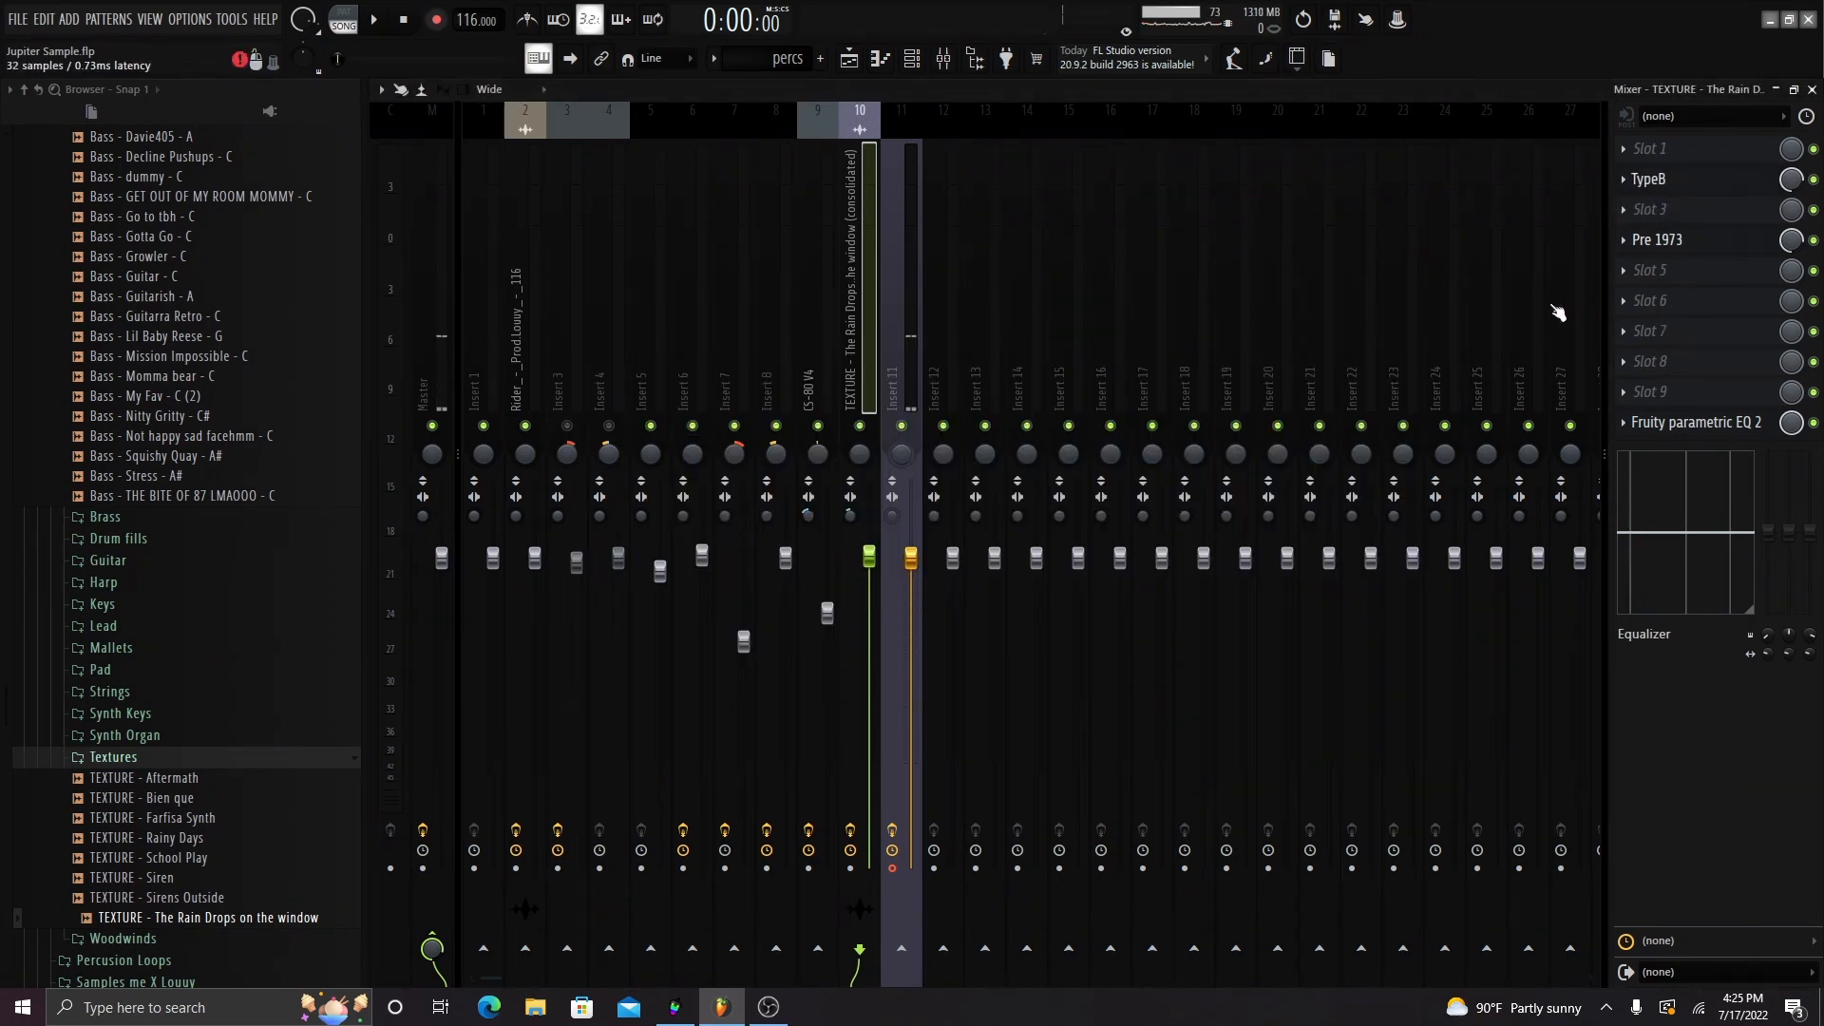
# - Review the Pre 1973 preset categories and the Fruity parametric EQ 2 curve on the rain texture's mixer track, ending back at the playlist
pyautogui.click(1651, 240)
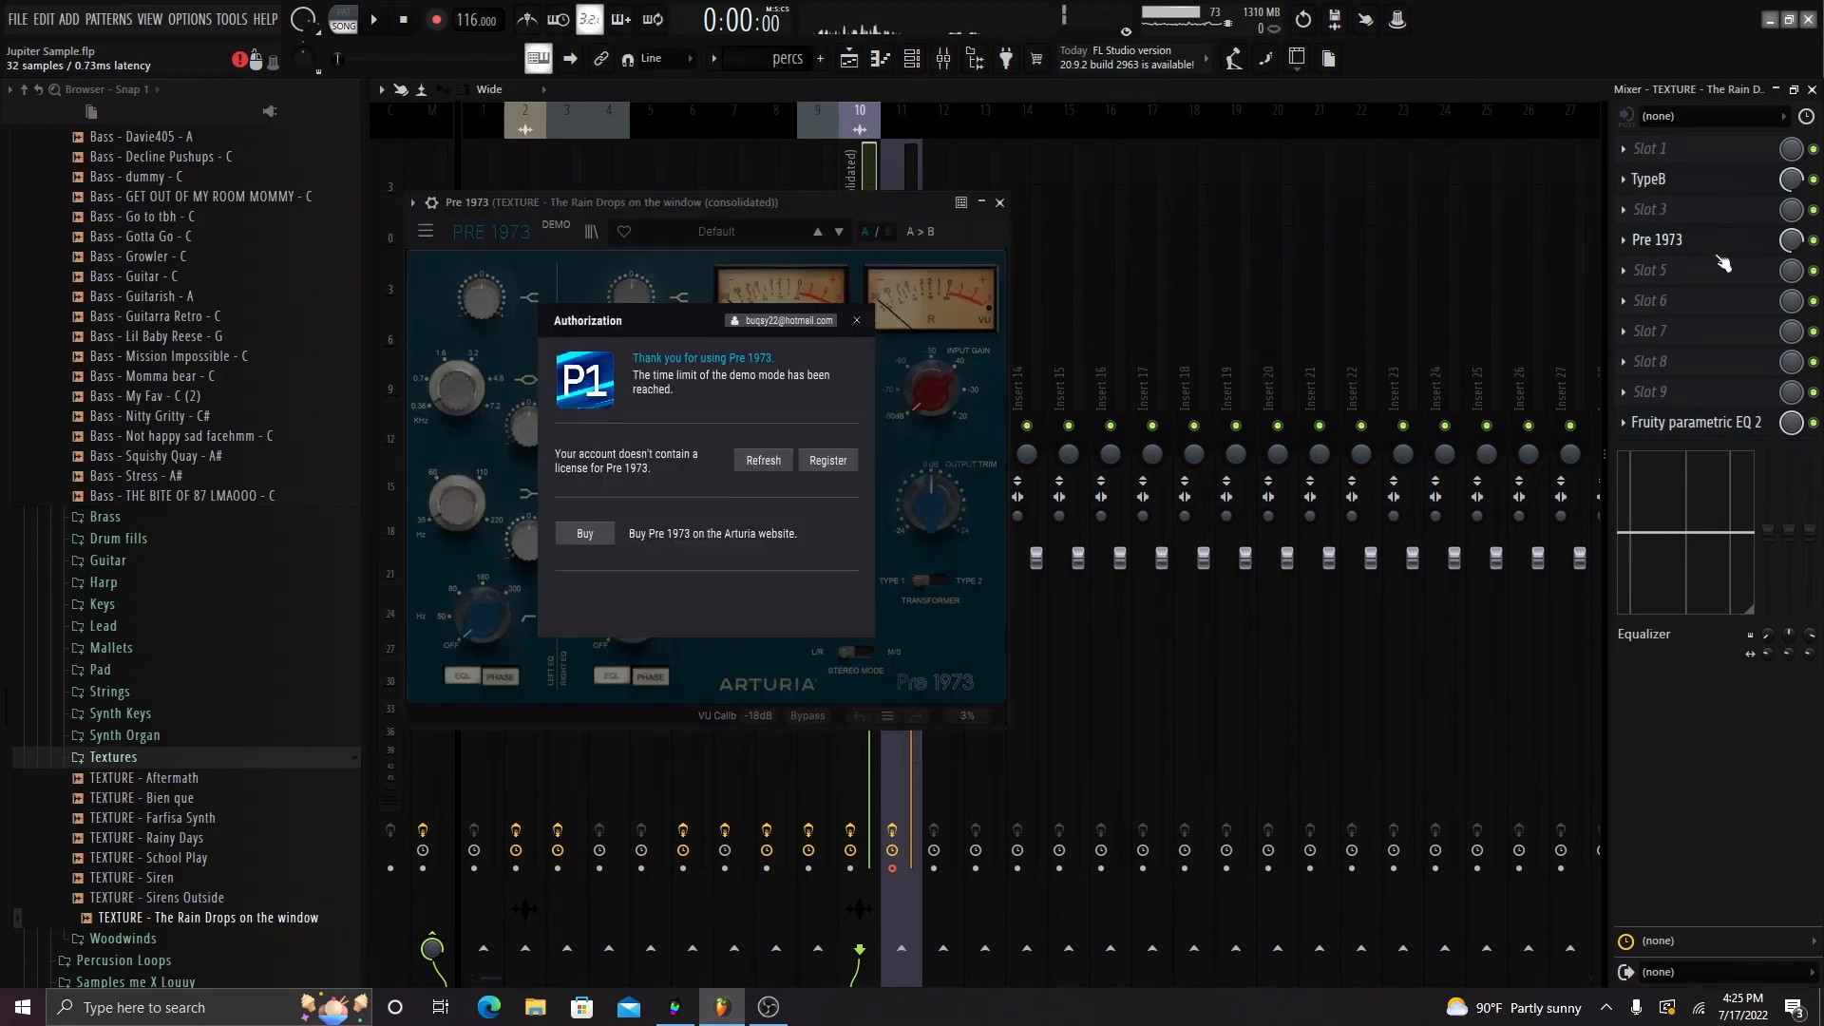
pyautogui.click(602, 530)
pyautogui.click(716, 232)
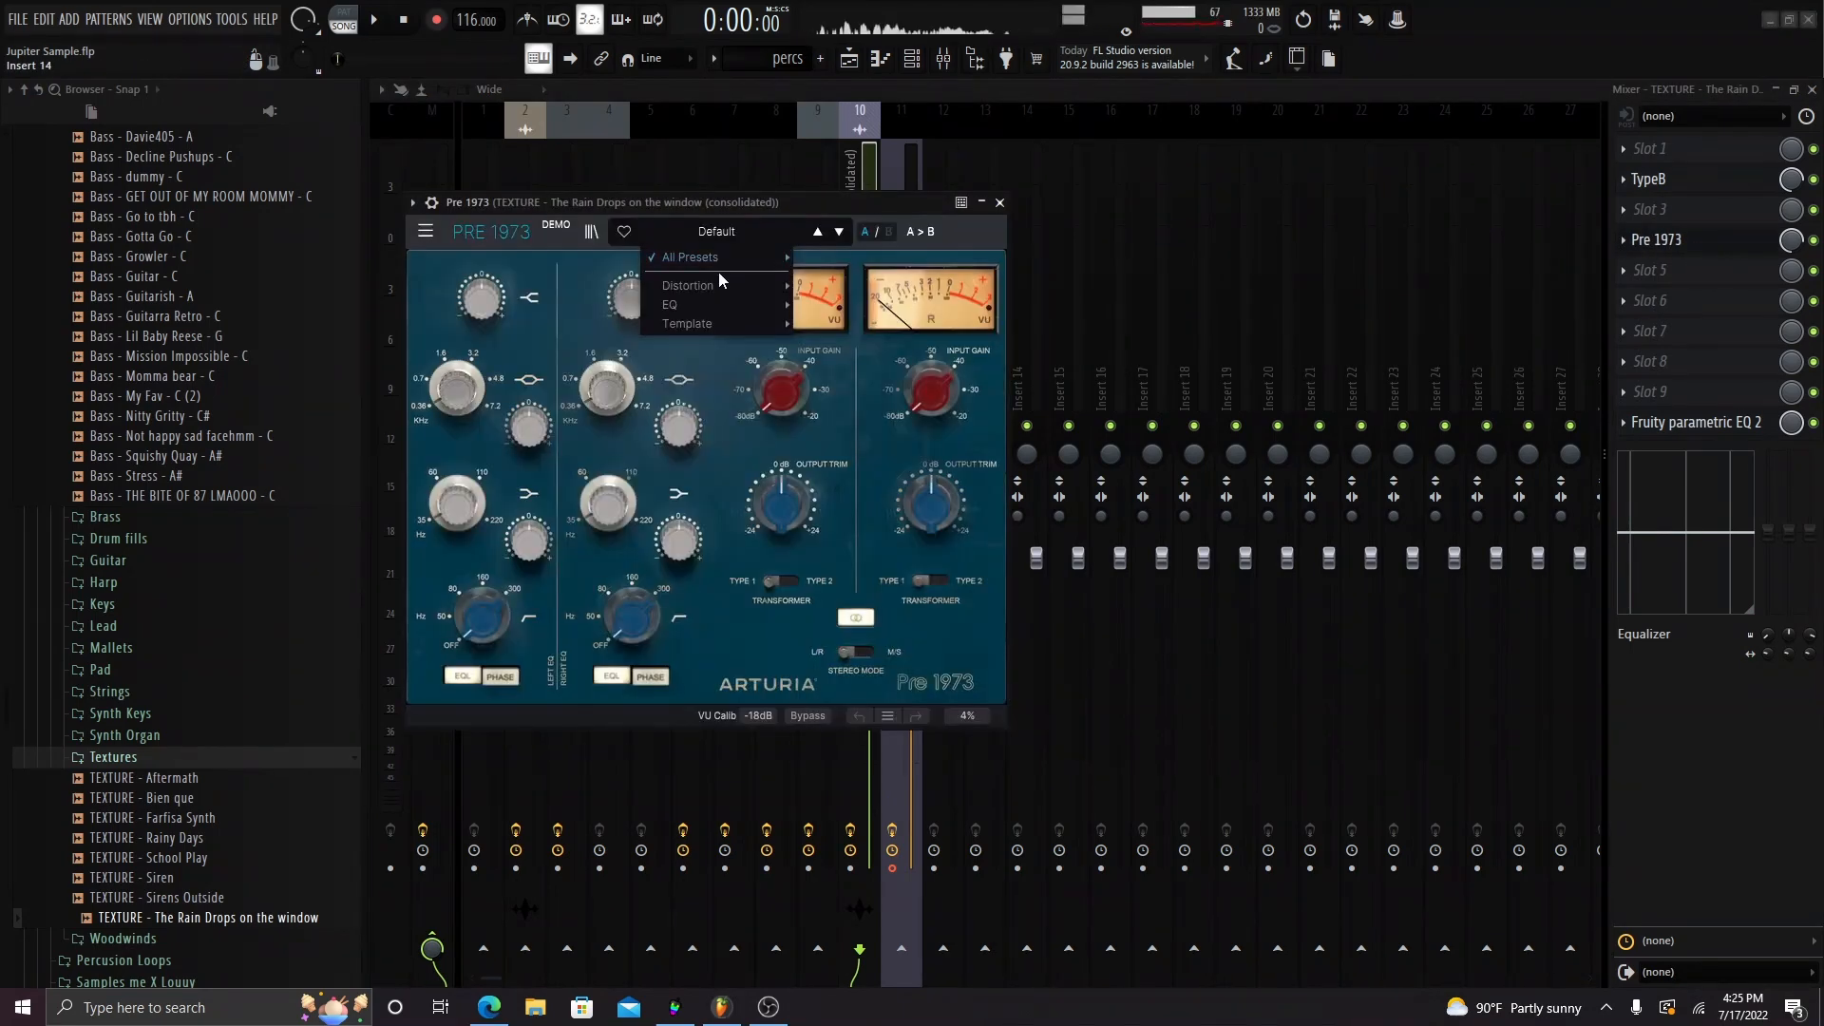
pyautogui.moveTo(722, 285)
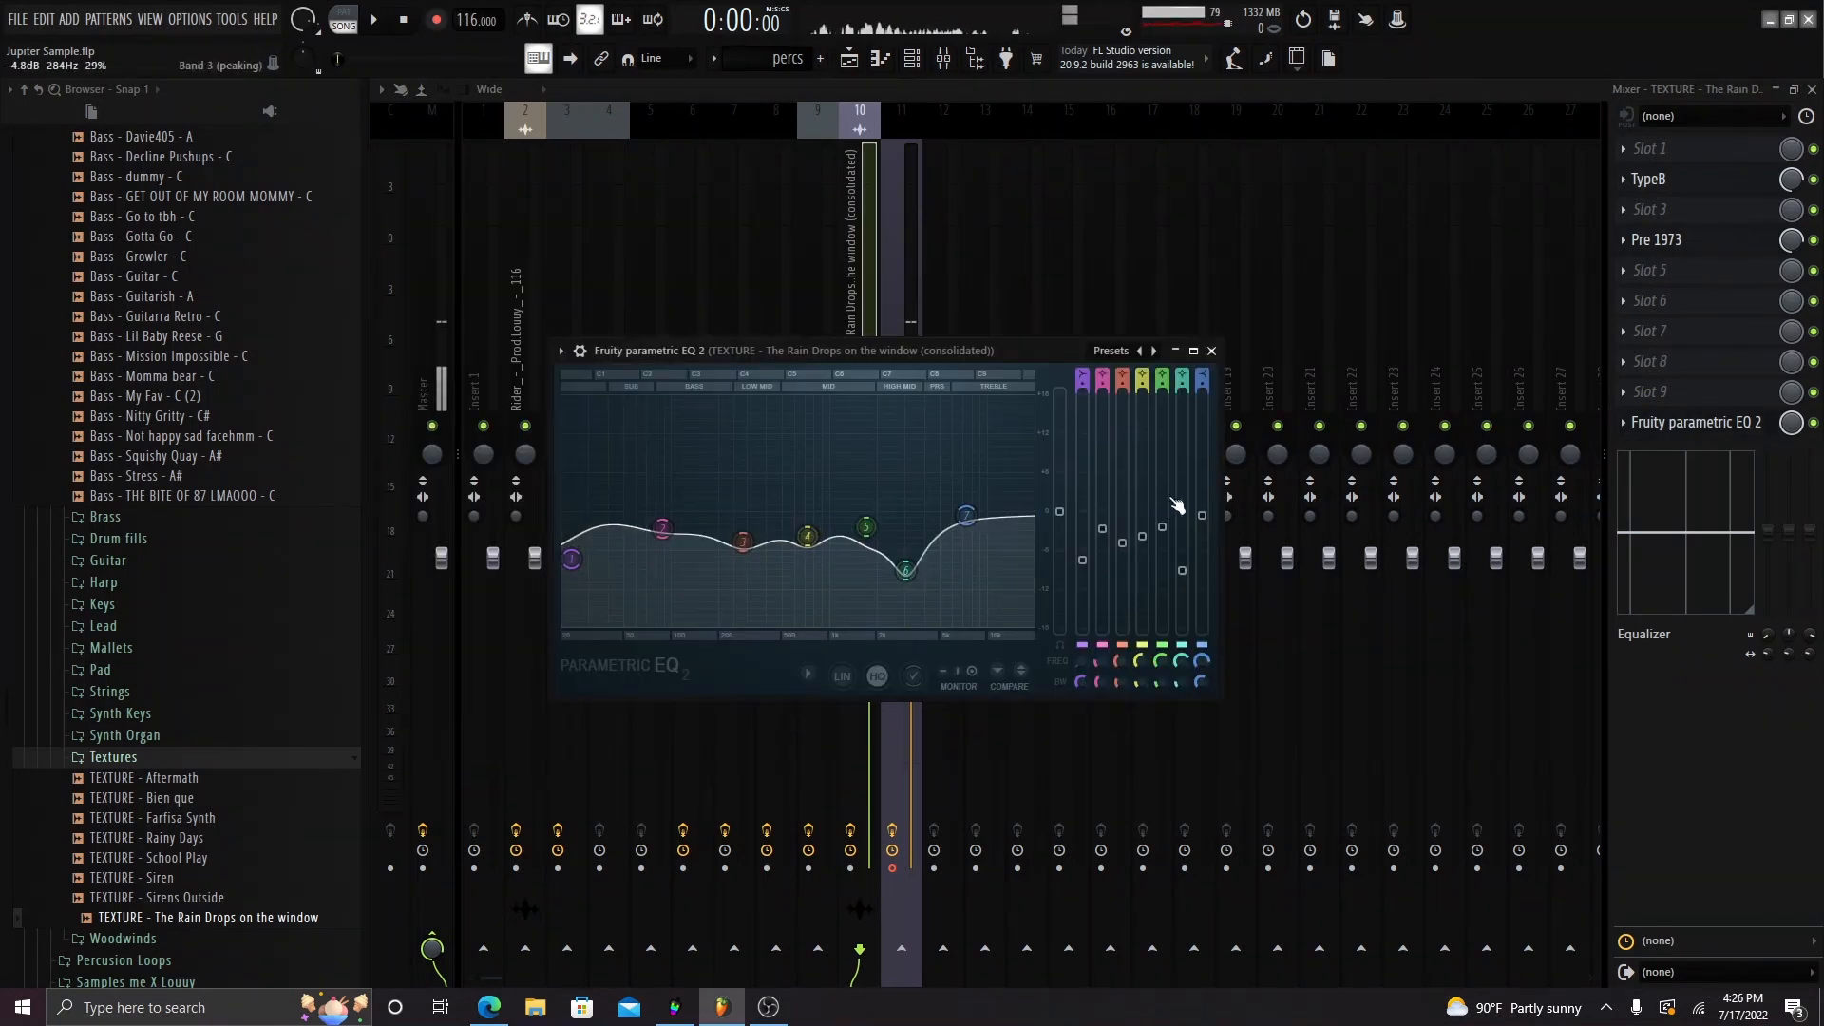
pyautogui.click(1774, 424)
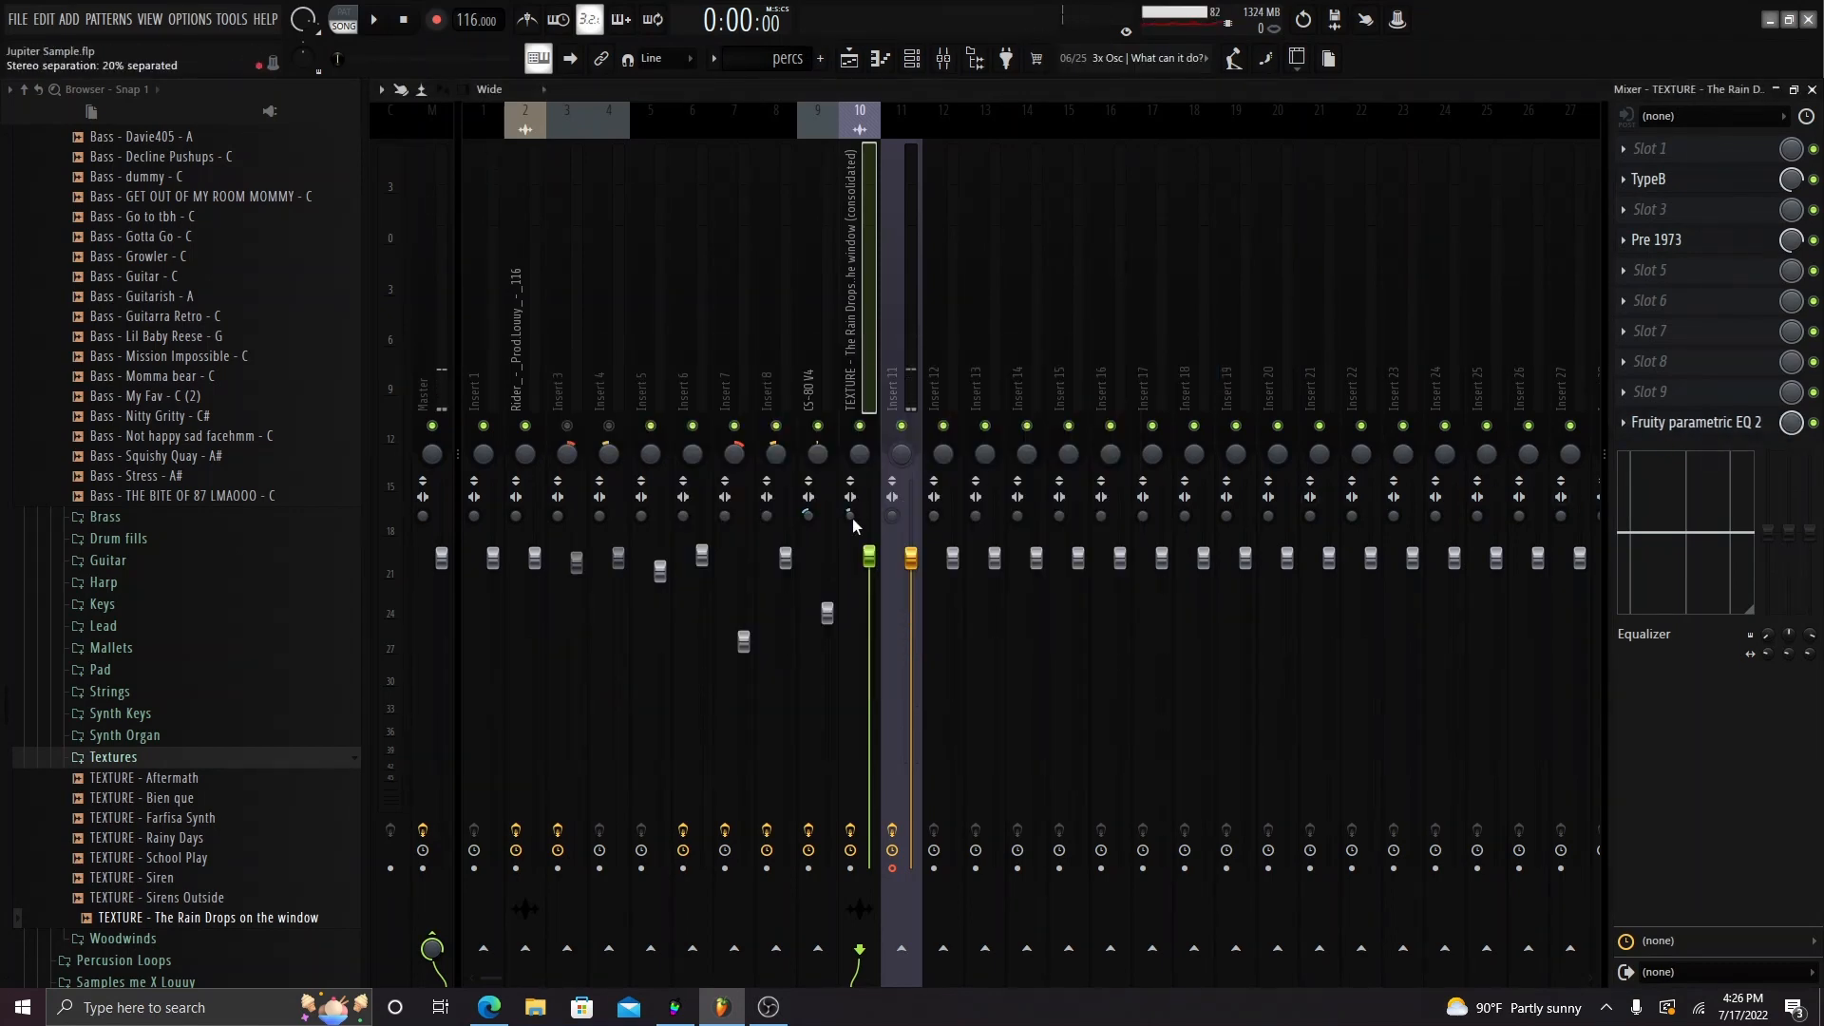
pyautogui.press('F5')
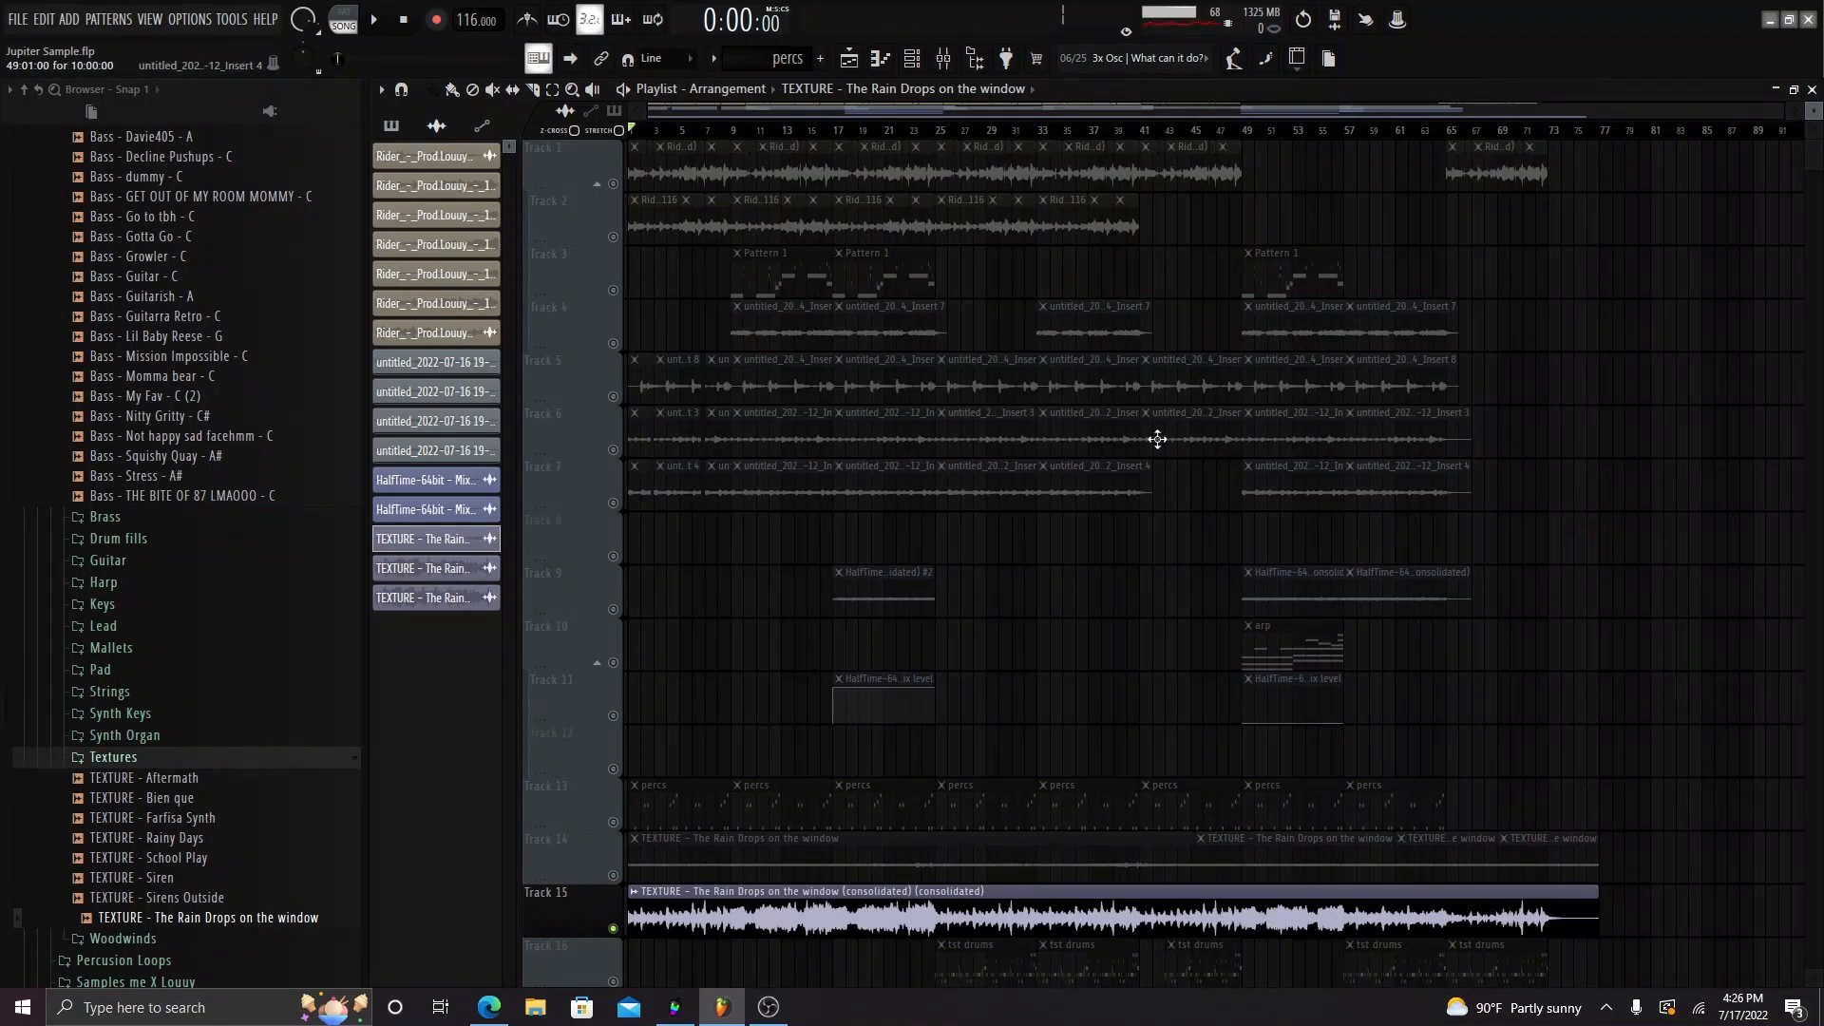
# - Collapse the Textures, Bass, onshotkit and Drum Kit folders so the browser lists only the Orillas Kit's top-level subfolders
pyautogui.click(209, 760)
pyautogui.scroll(8, 211, 760)
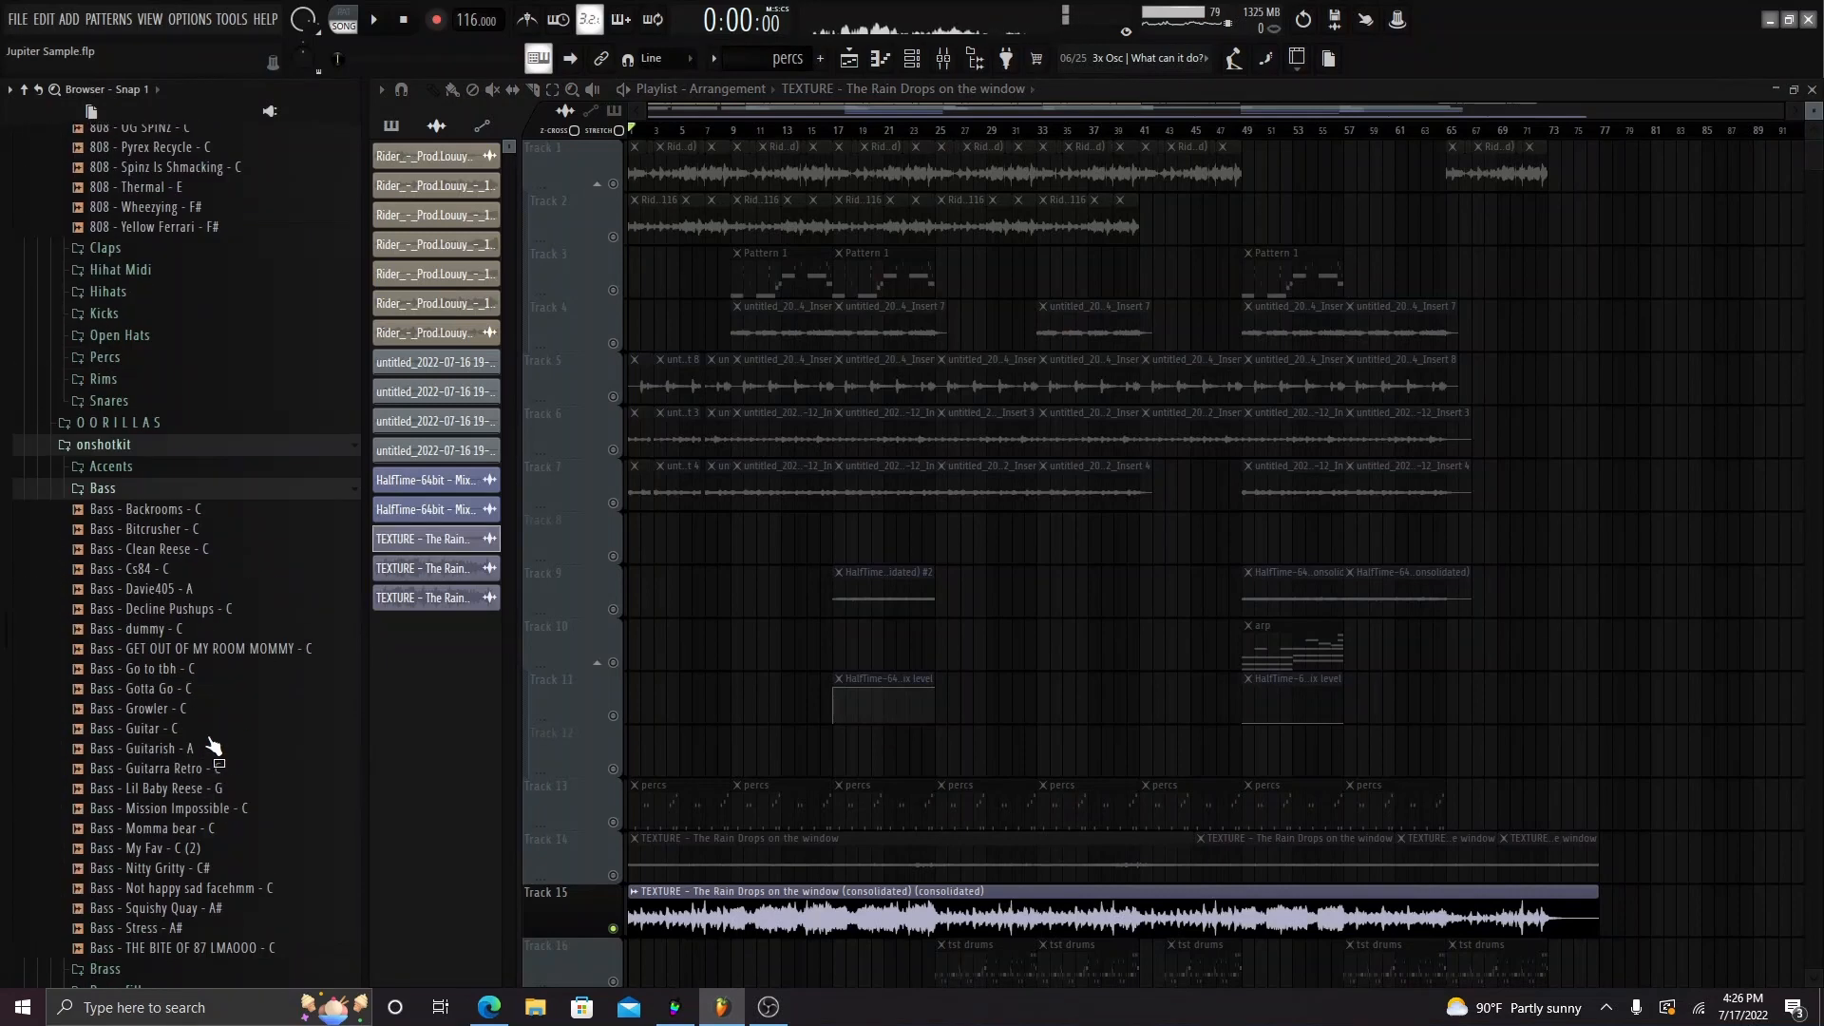
pyautogui.click(177, 474)
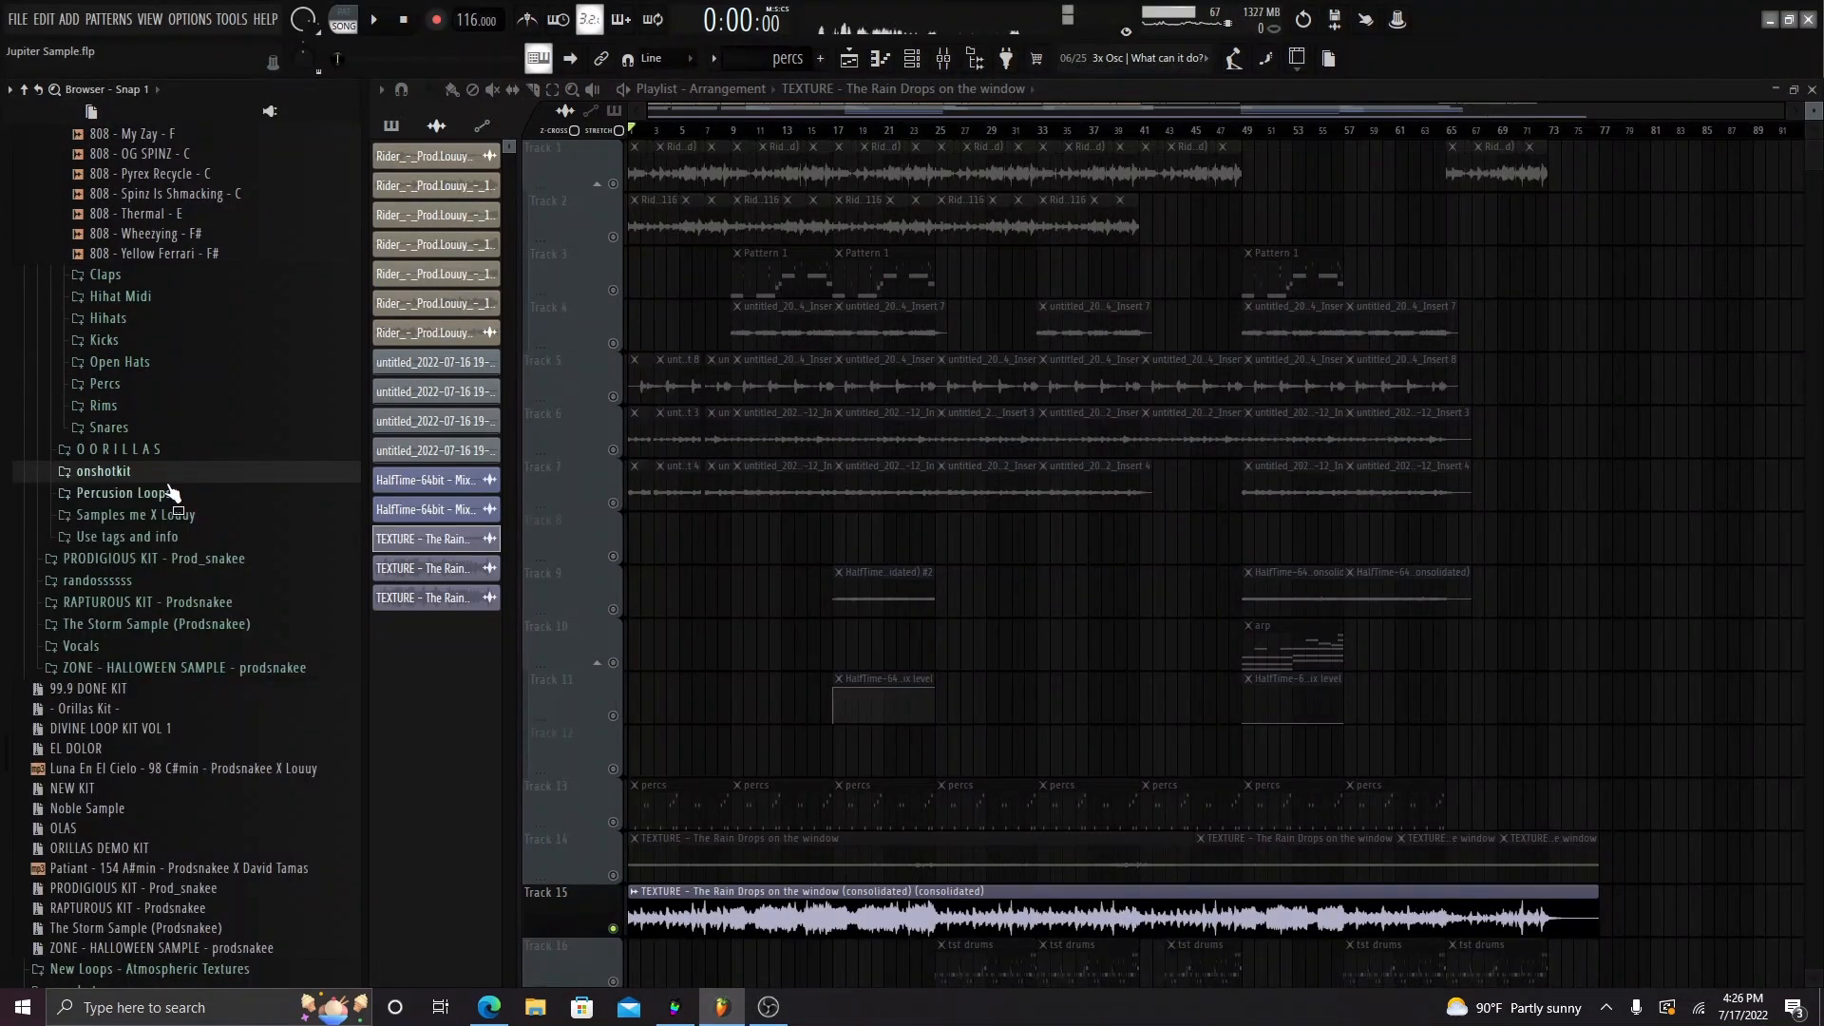
pyautogui.scroll(6, 285, 456)
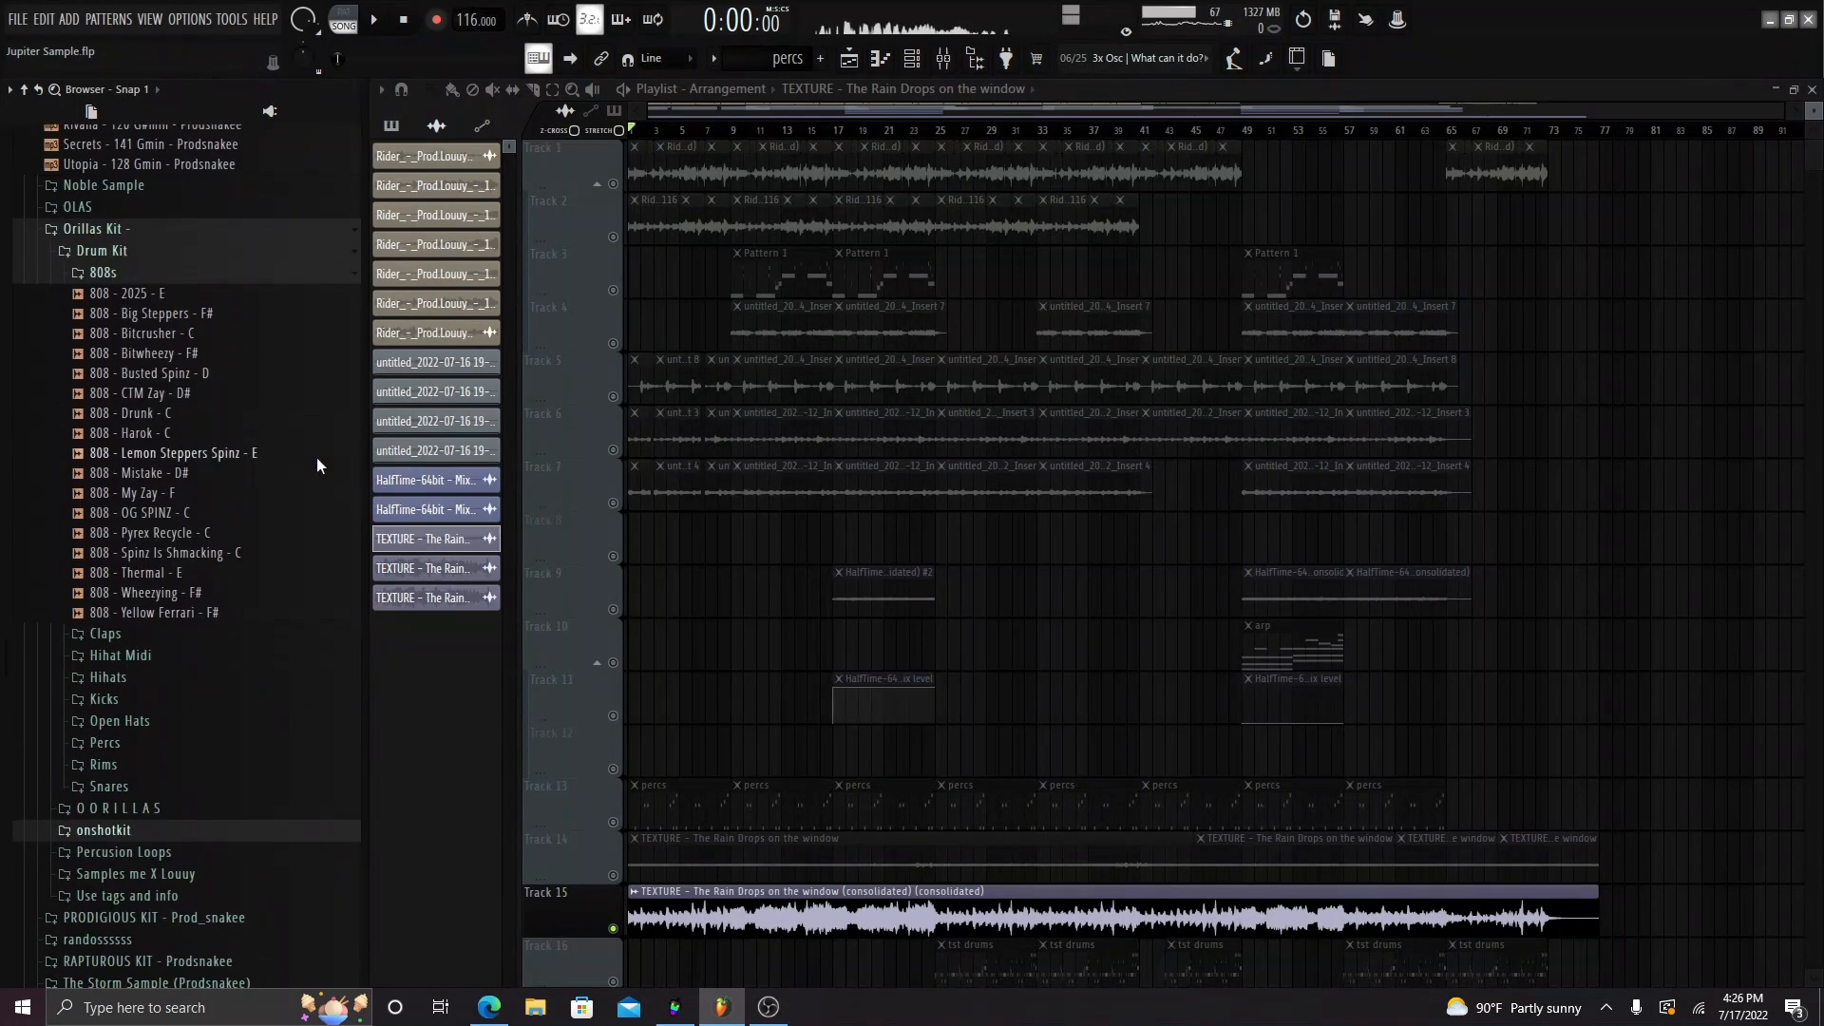
pyautogui.click(119, 253)
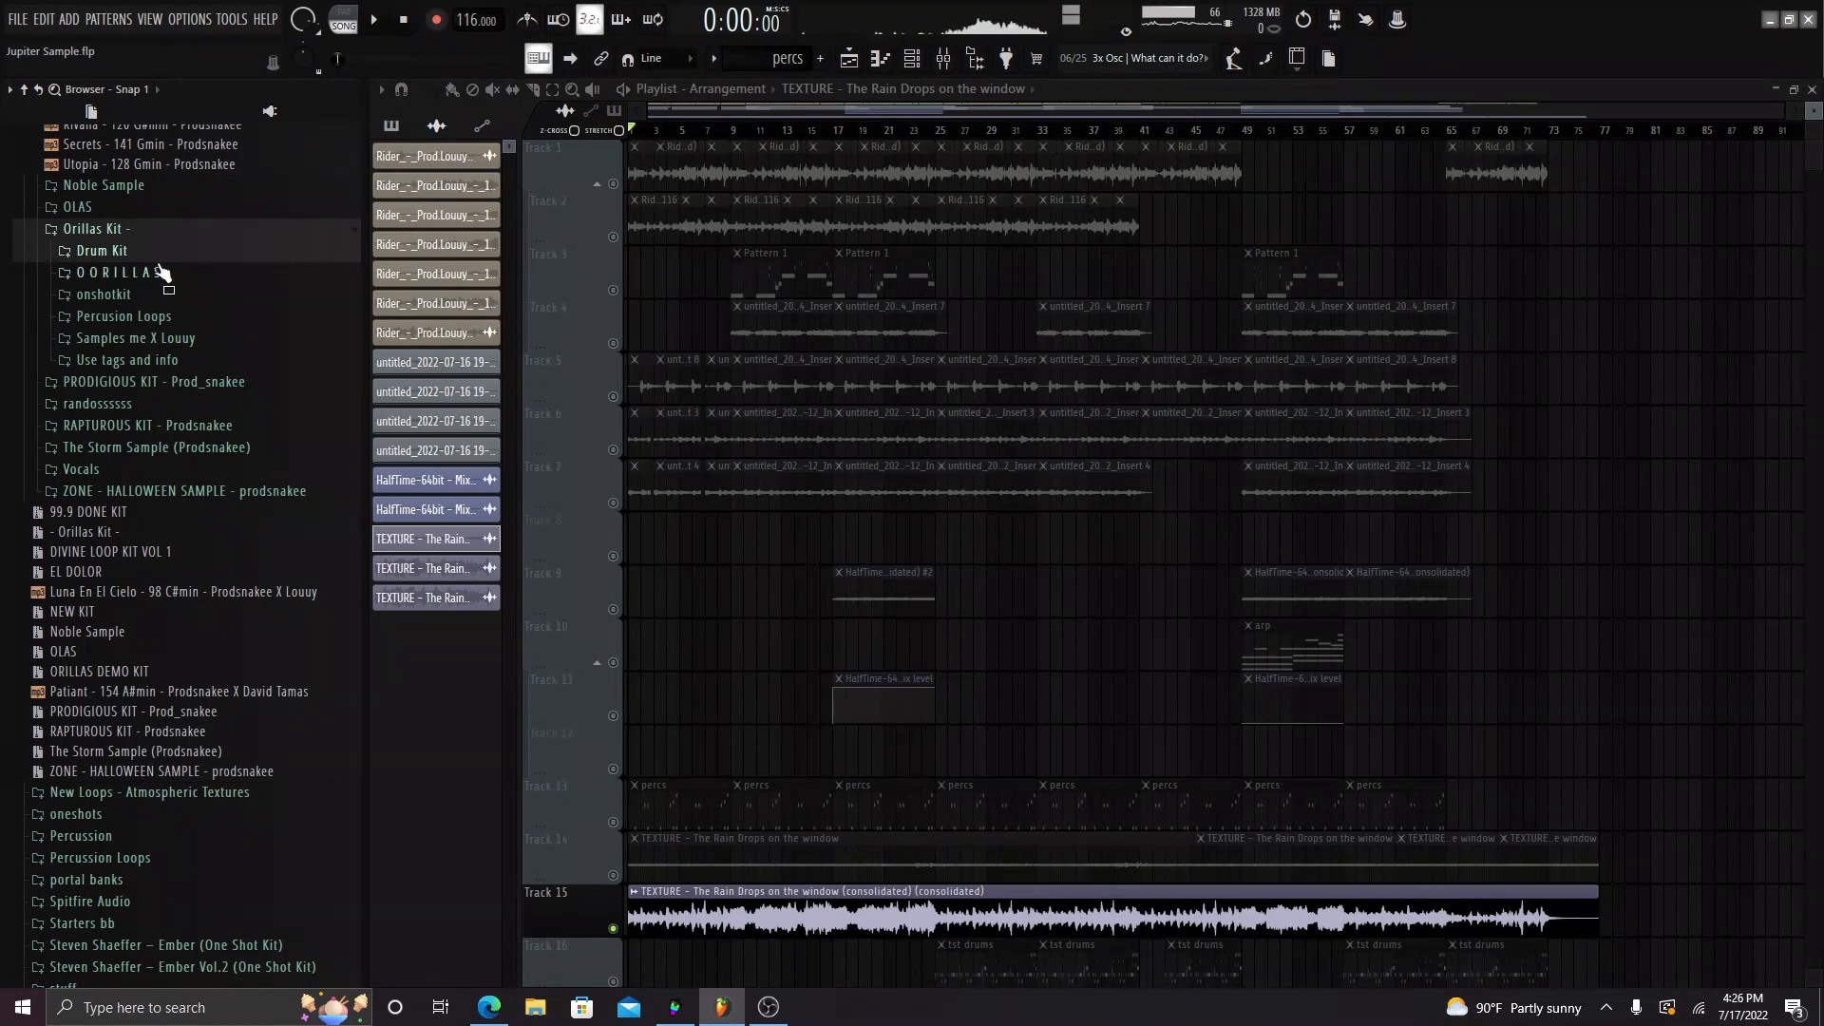
pyautogui.click(135, 231)
pyautogui.click(124, 231)
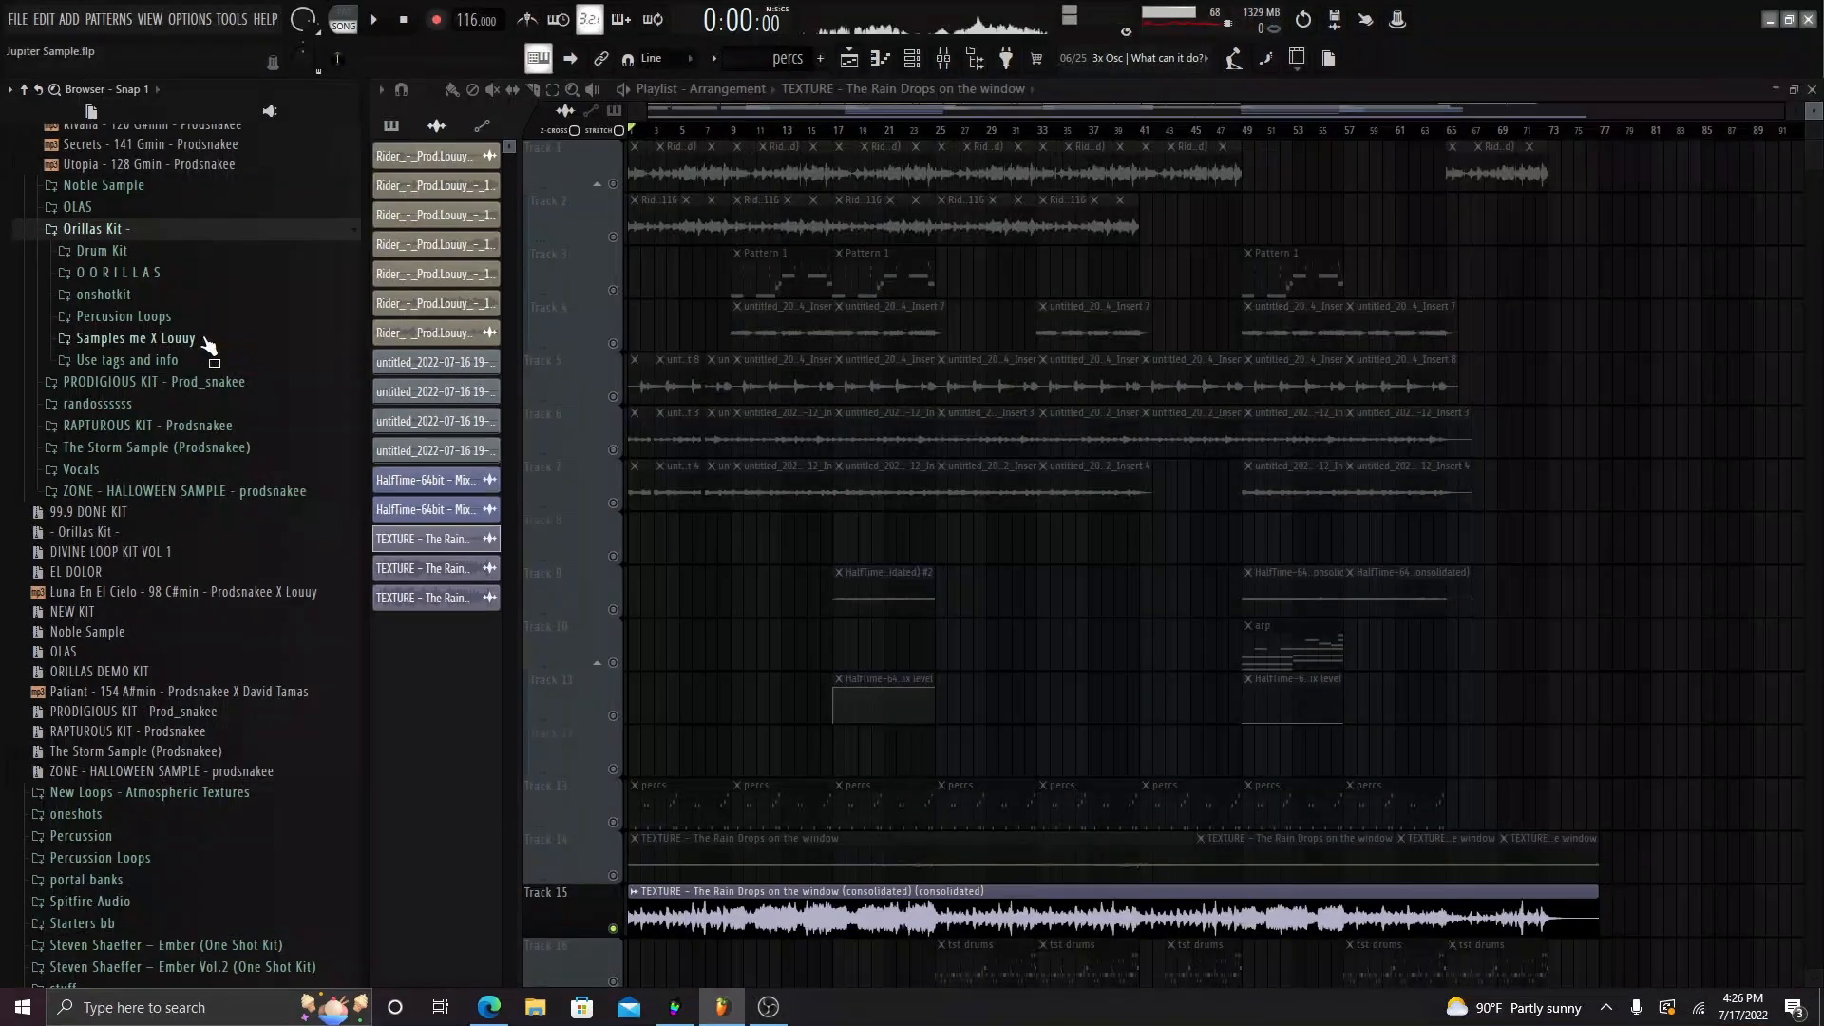
# - Browse the loops in the Orillas Kit's collaboration samples folder, including My samples, and collapse its subfolders
pyautogui.click(161, 340)
pyautogui.scroll(-15, 117, 465)
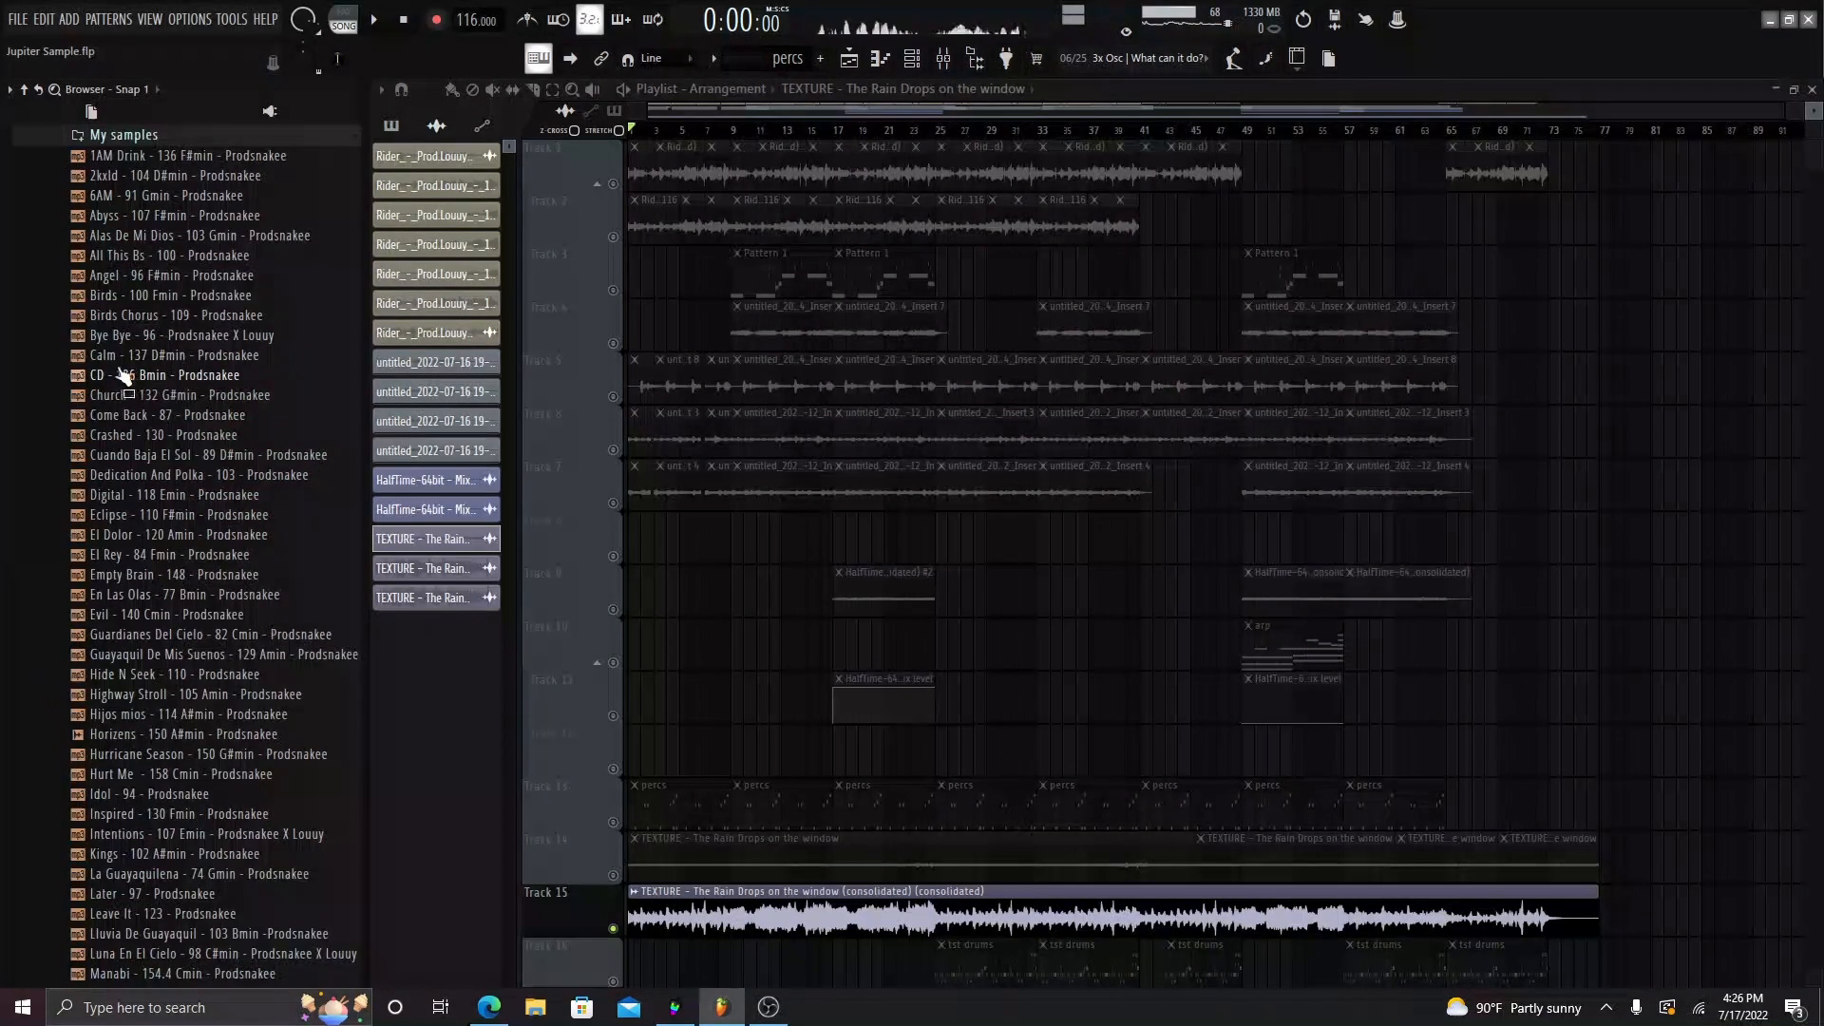
pyautogui.scroll(-10, 137, 430)
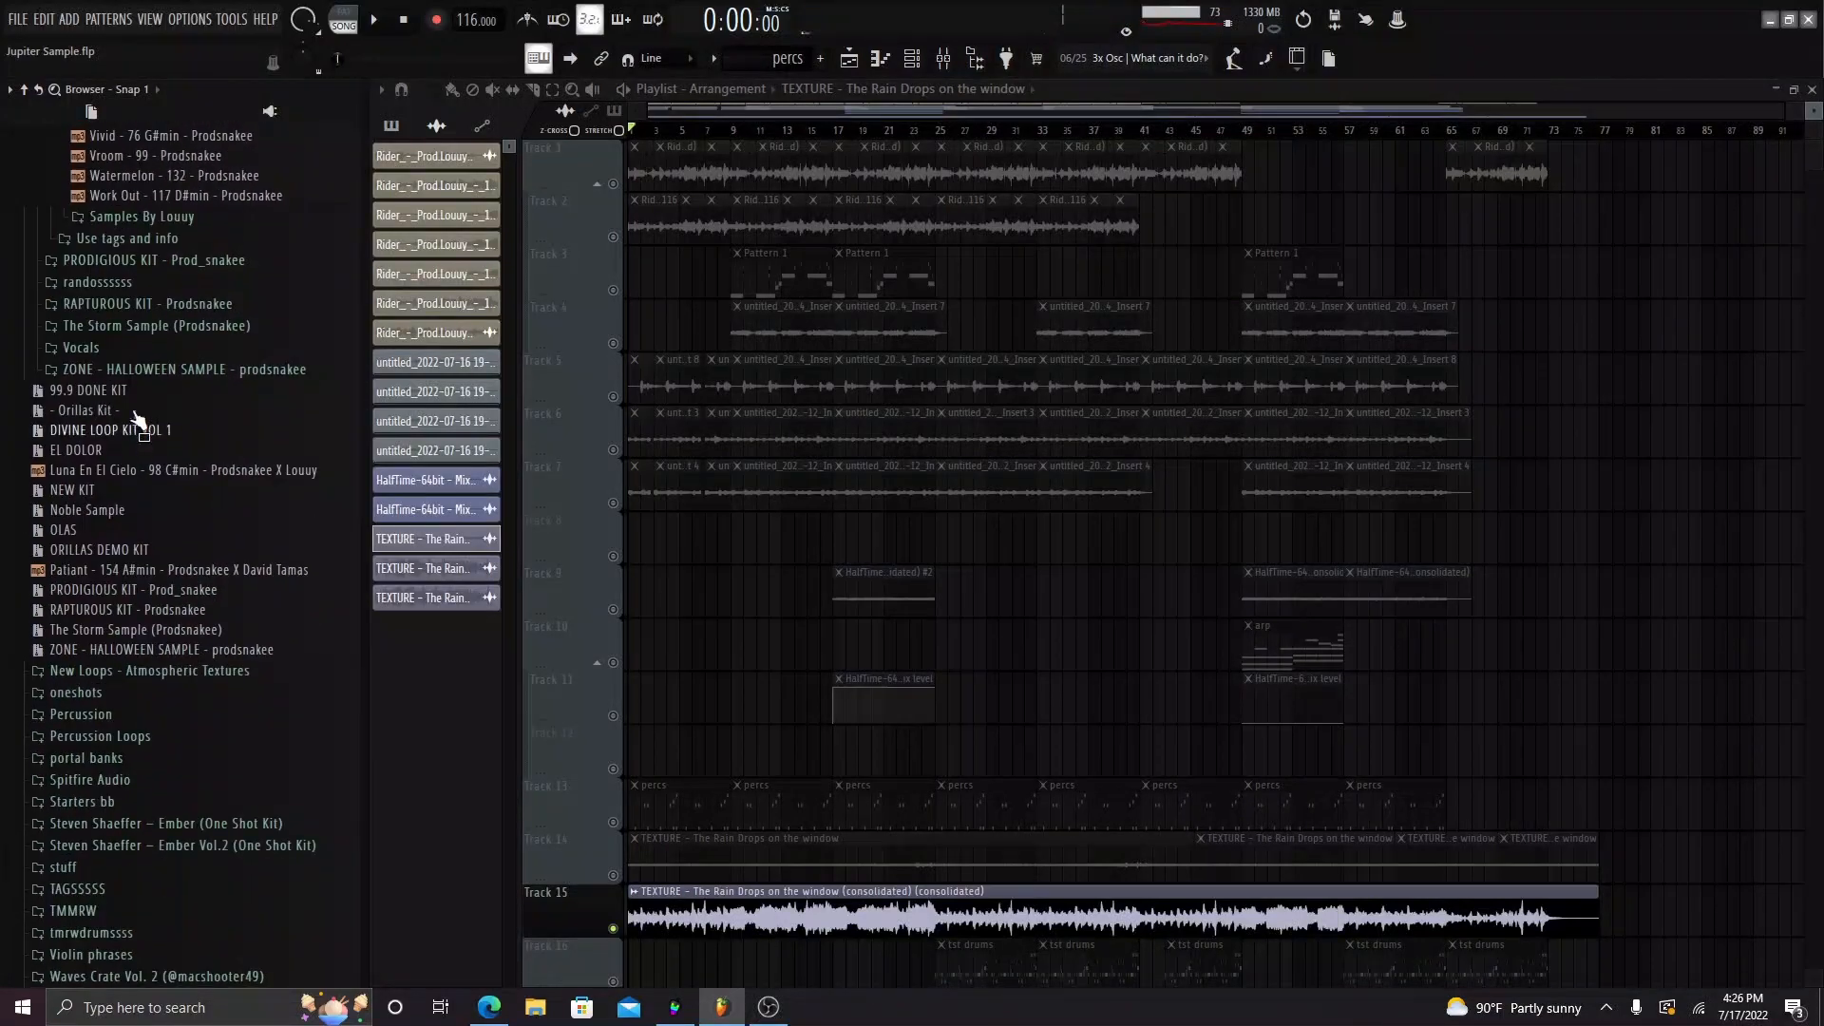
pyautogui.click(124, 218)
pyautogui.scroll(12, 149, 425)
pyautogui.scroll(15, 149, 425)
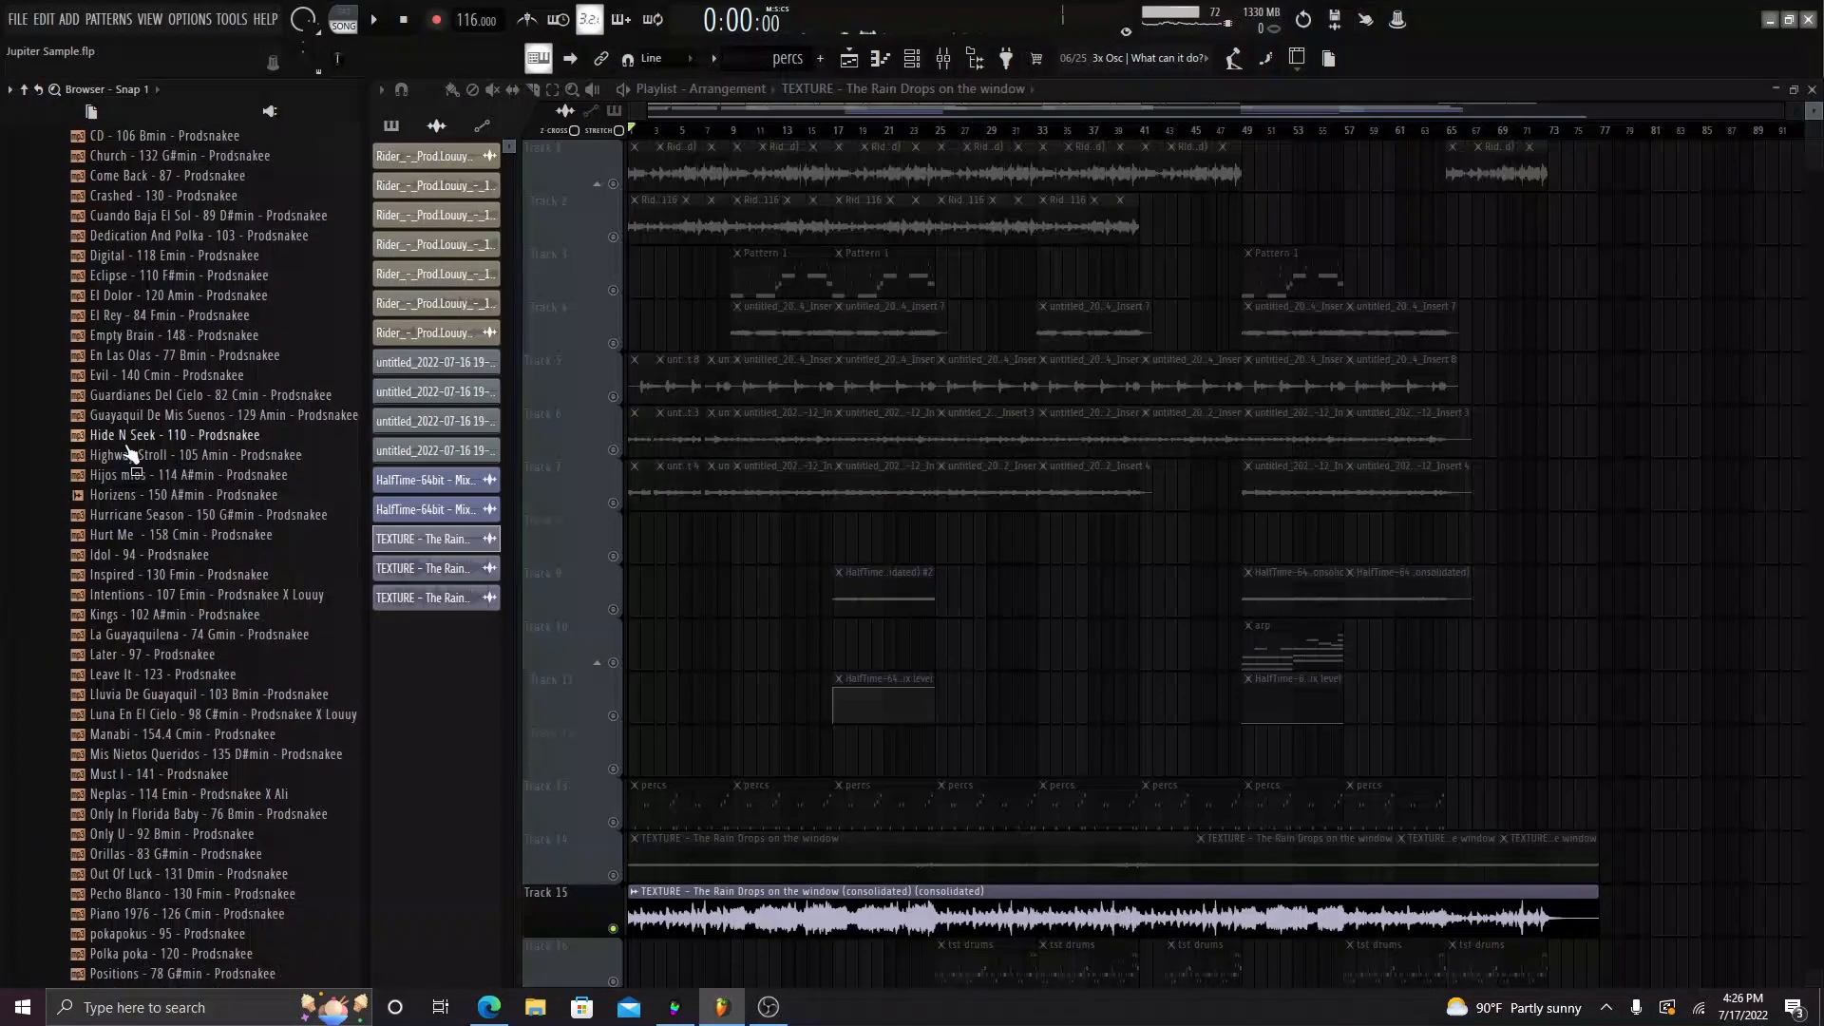
pyautogui.click(105, 254)
pyautogui.click(121, 278)
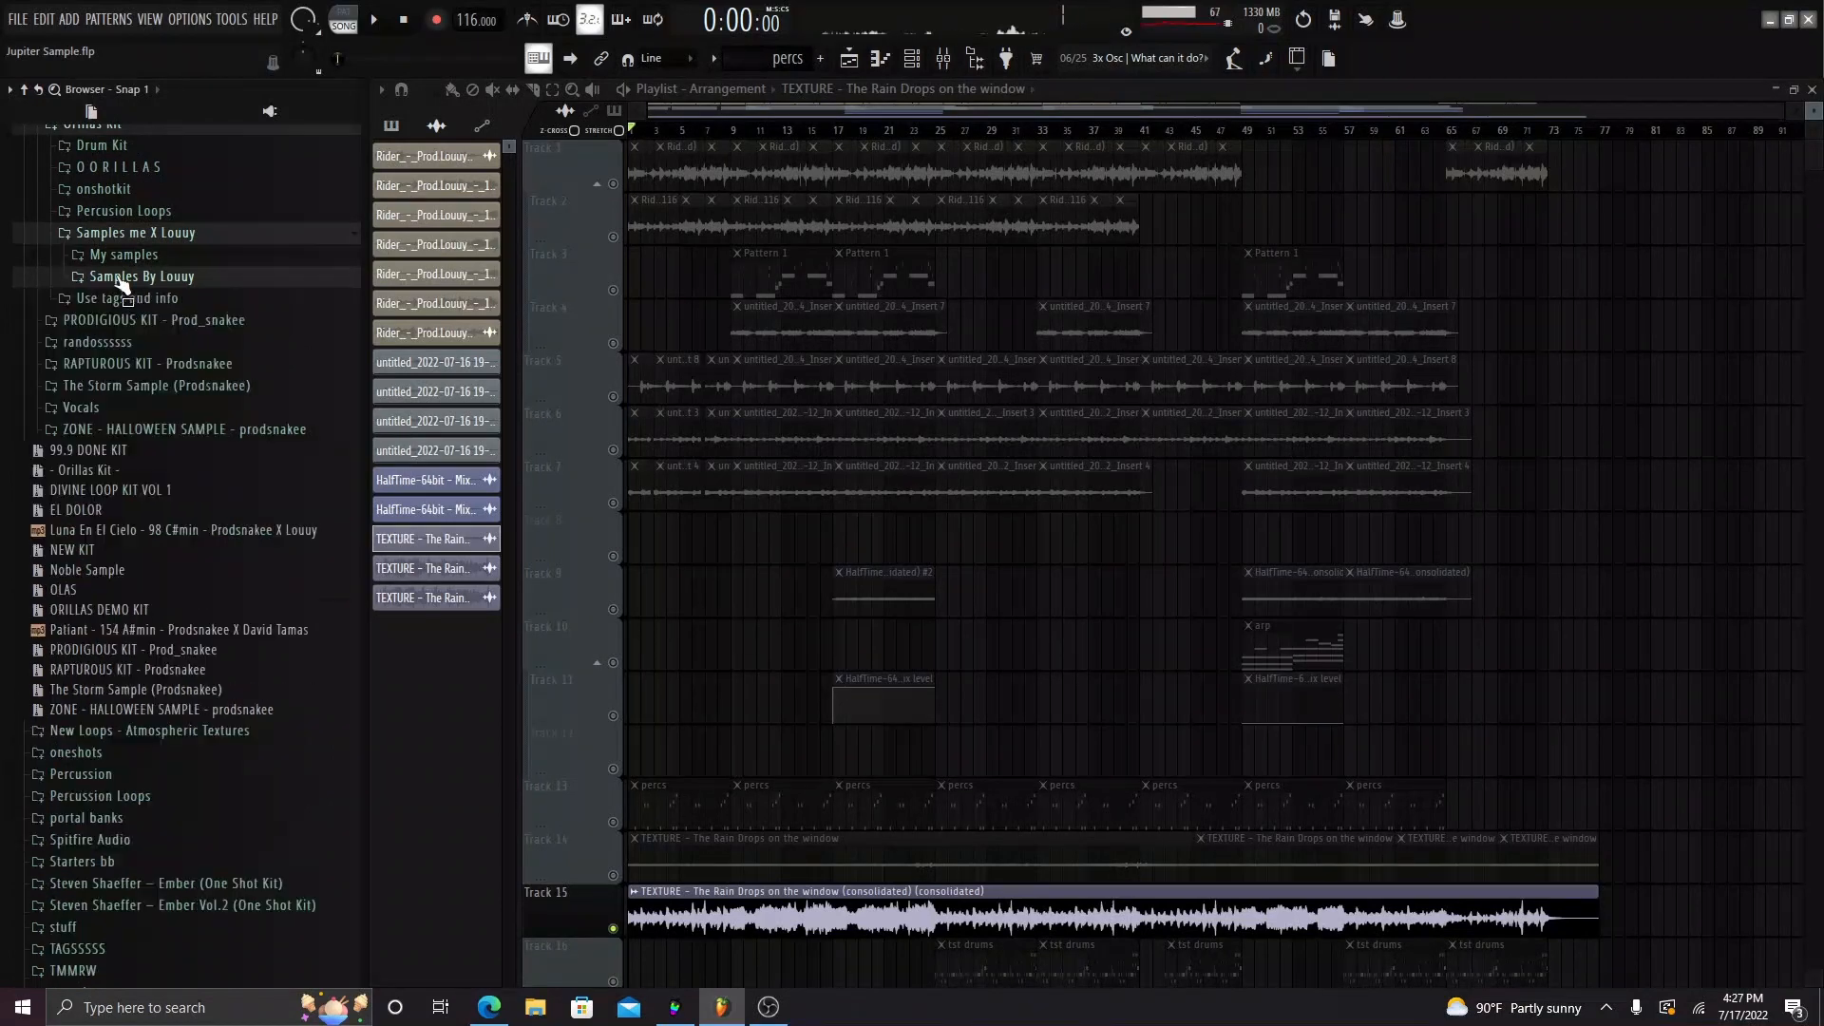
# - Collapse the collaboration samples folder and the Orillas Kit, and bring up the New loopkit samples in the browser
pyautogui.click(217, 238)
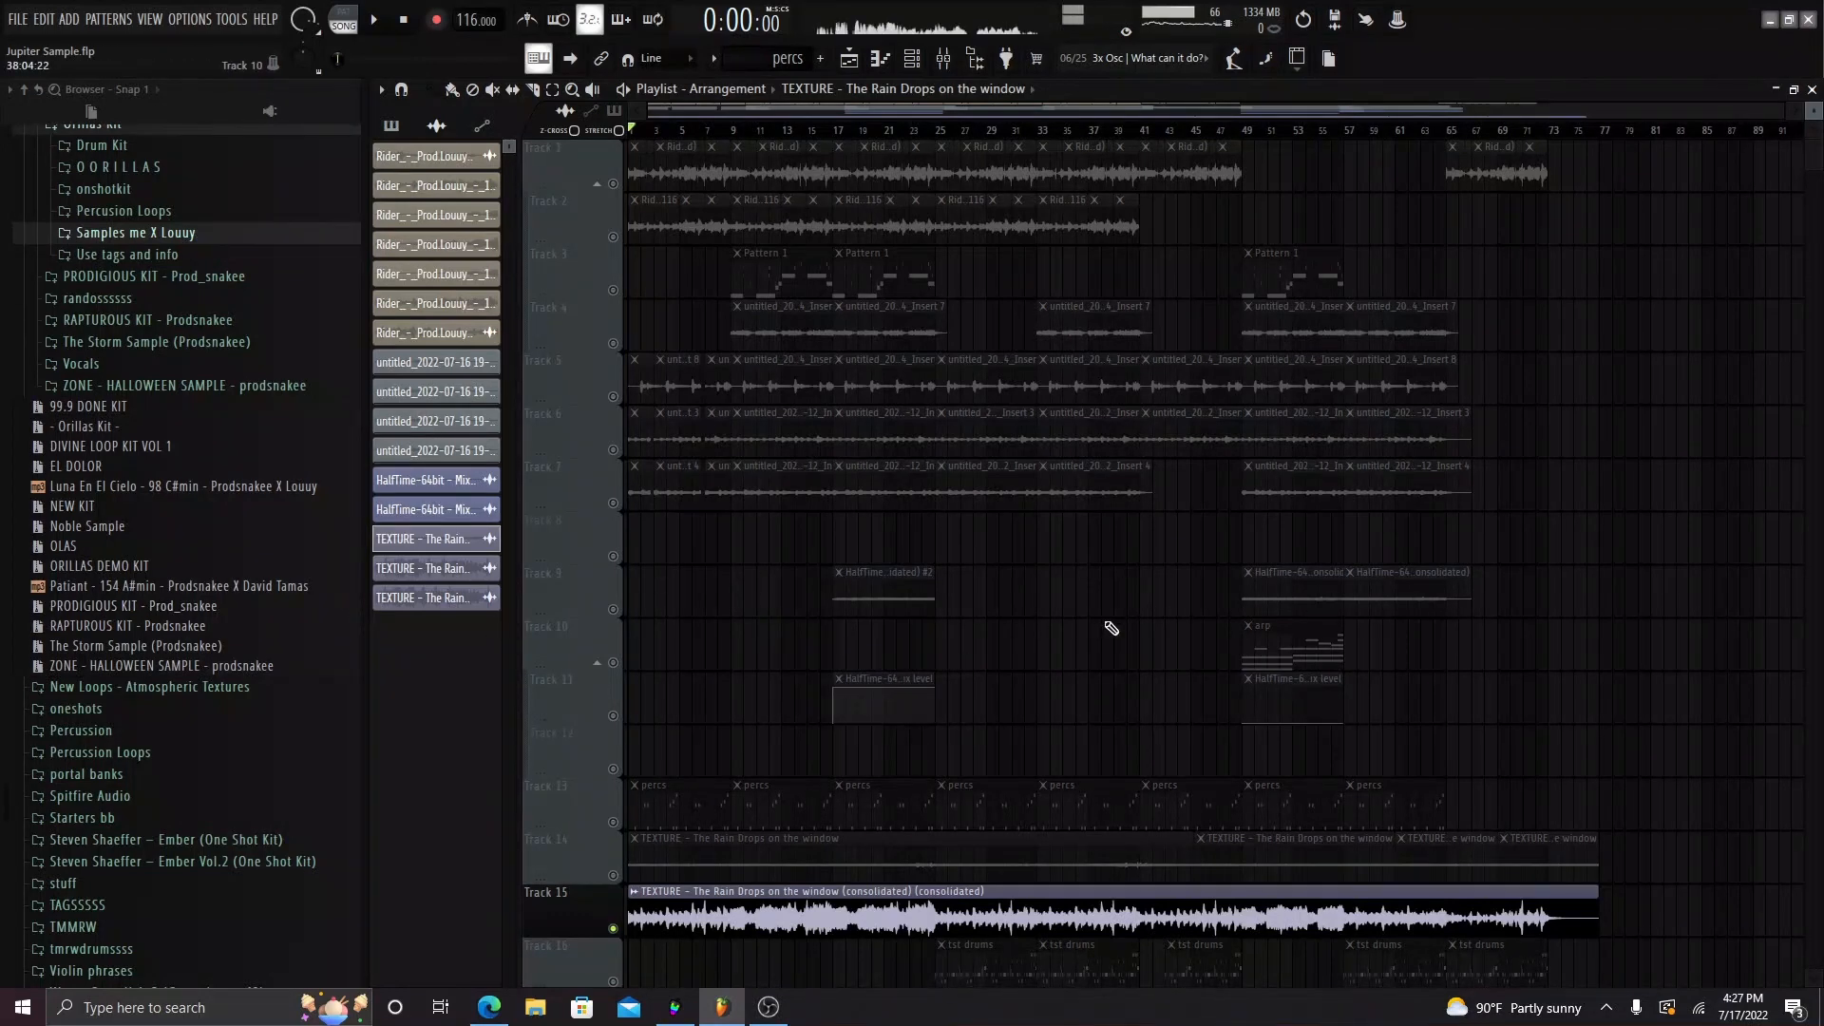
pyautogui.scroll(3, 84, 553)
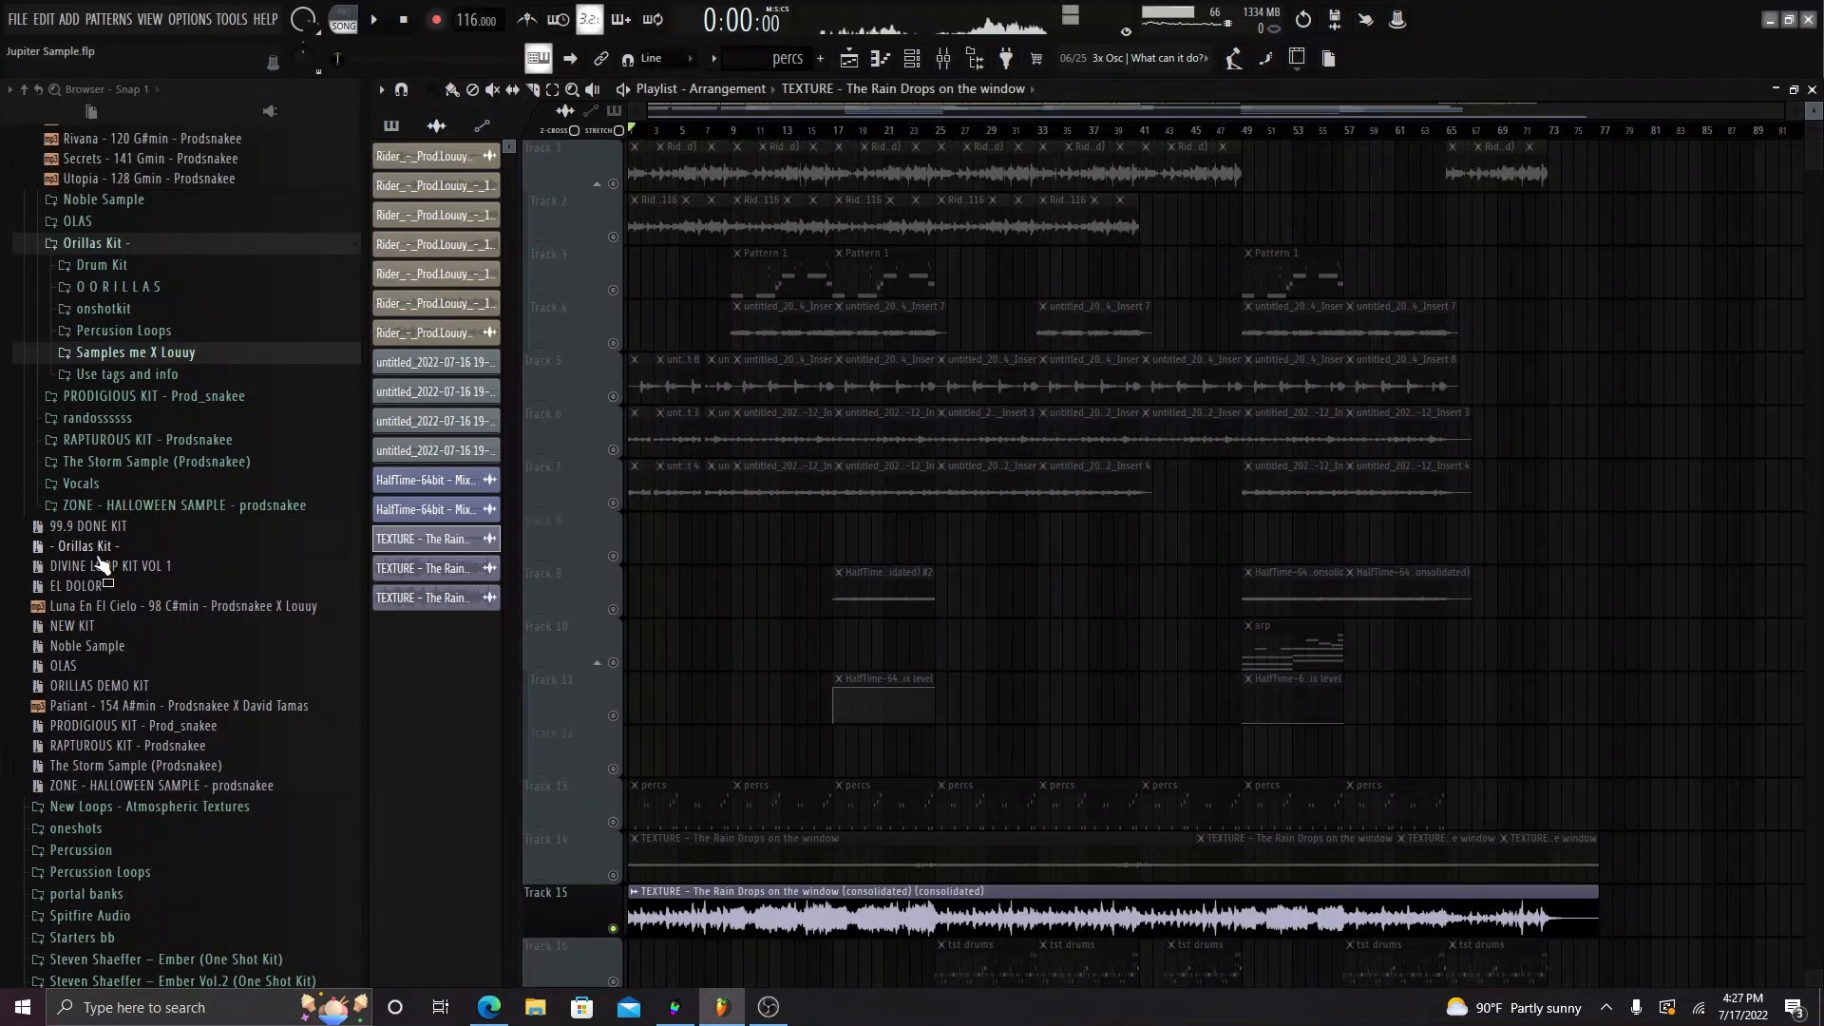
pyautogui.scroll(10, 218, 252)
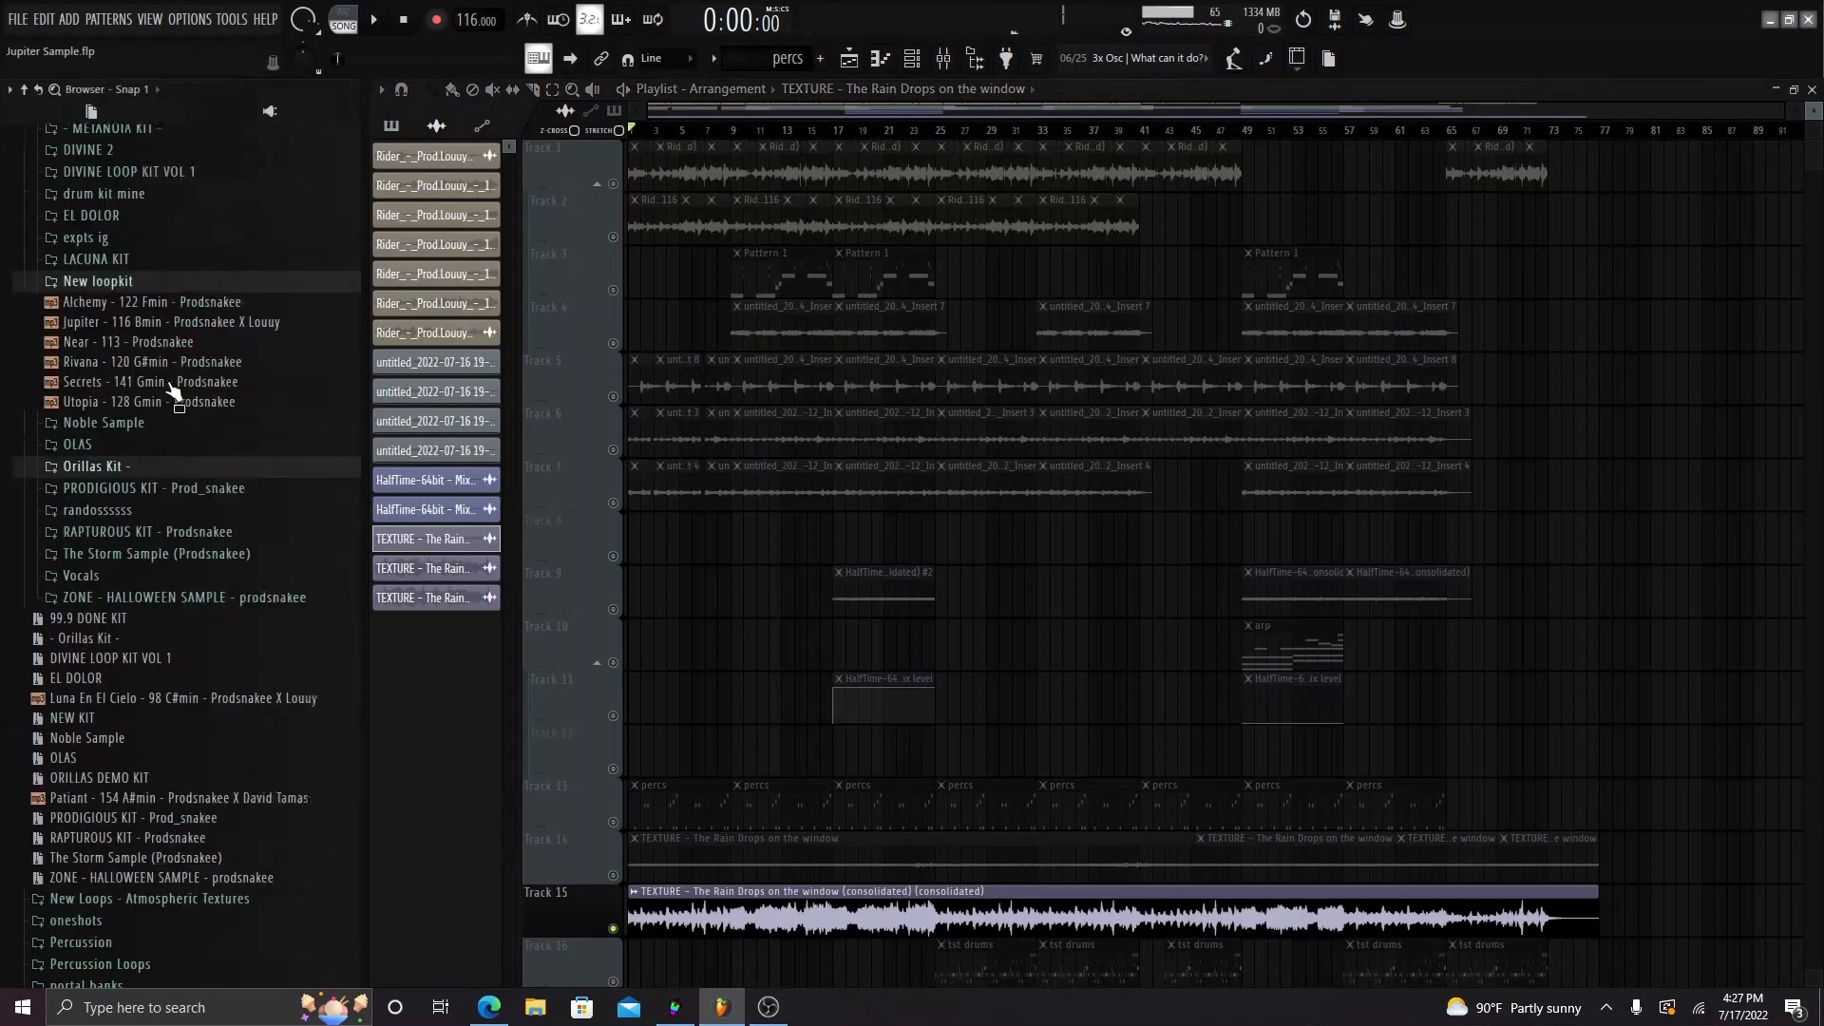